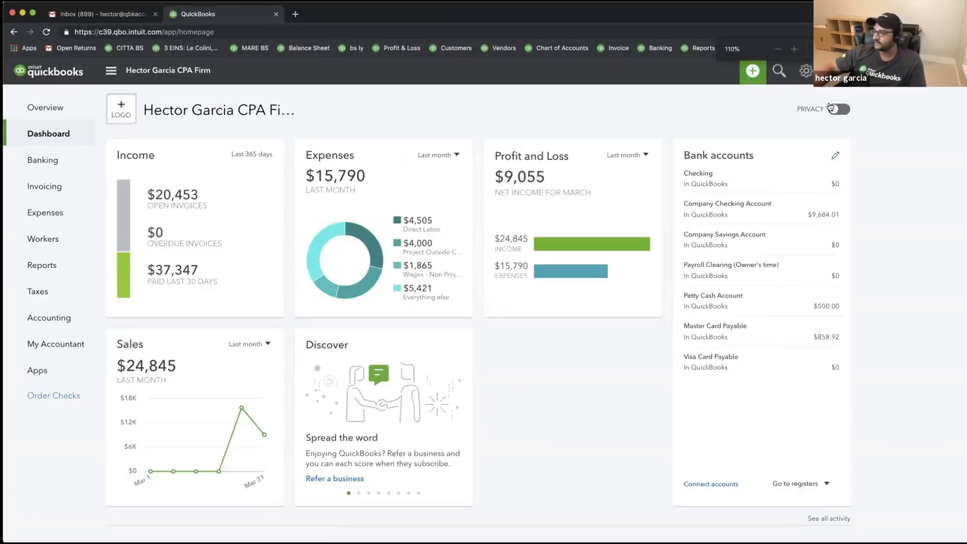
# - Create a new invoice from the + menu, dismiss the custom fields popup, and open Customize
pyautogui.click(754, 73)
pyautogui.click(371, 147)
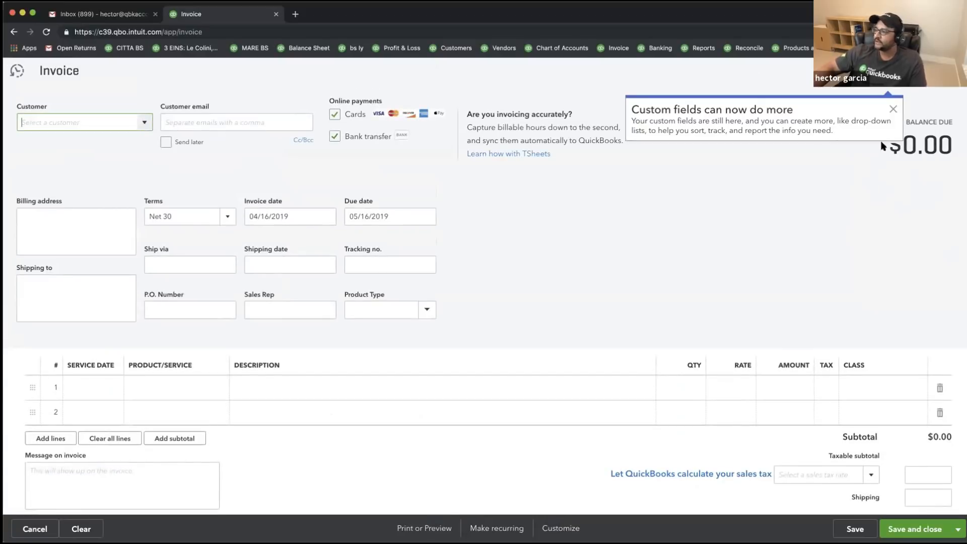
pyautogui.click(893, 110)
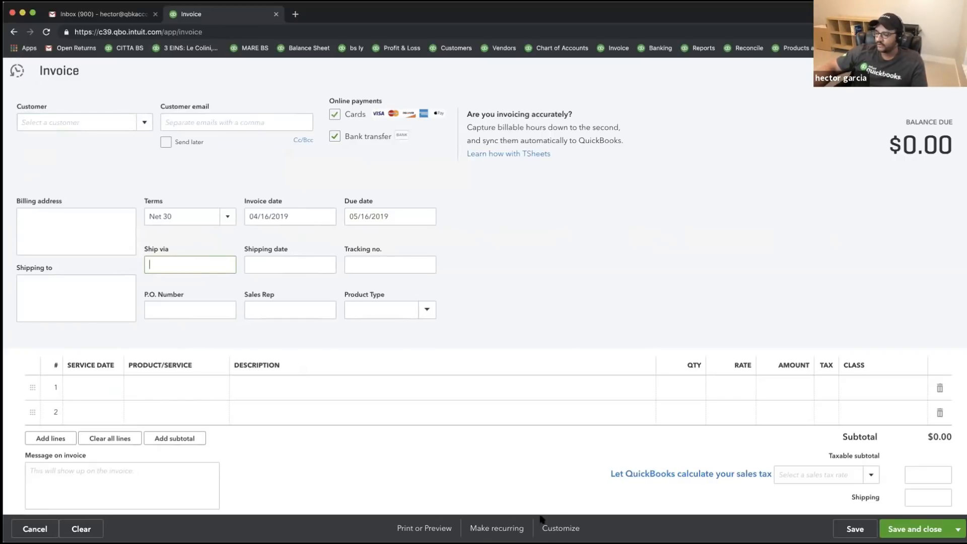
pyautogui.click(562, 530)
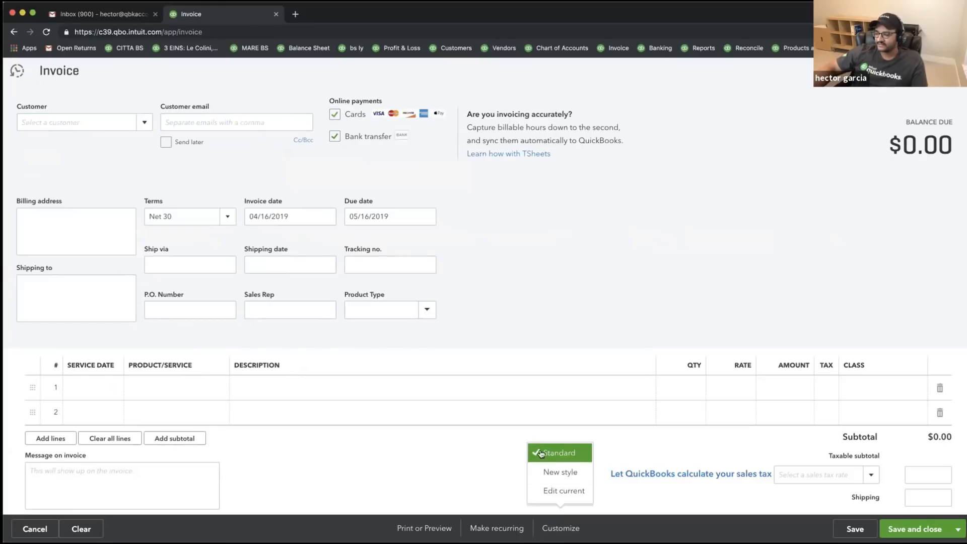
# - Start a new style without saving the invoice, naming it 'Template #1 - Invoice'
pyautogui.click(560, 474)
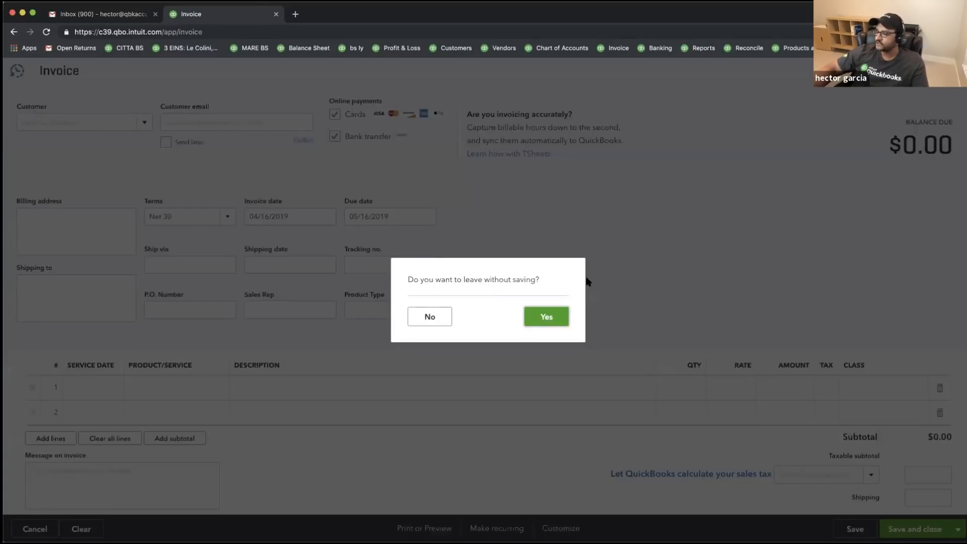
pyautogui.click(556, 325)
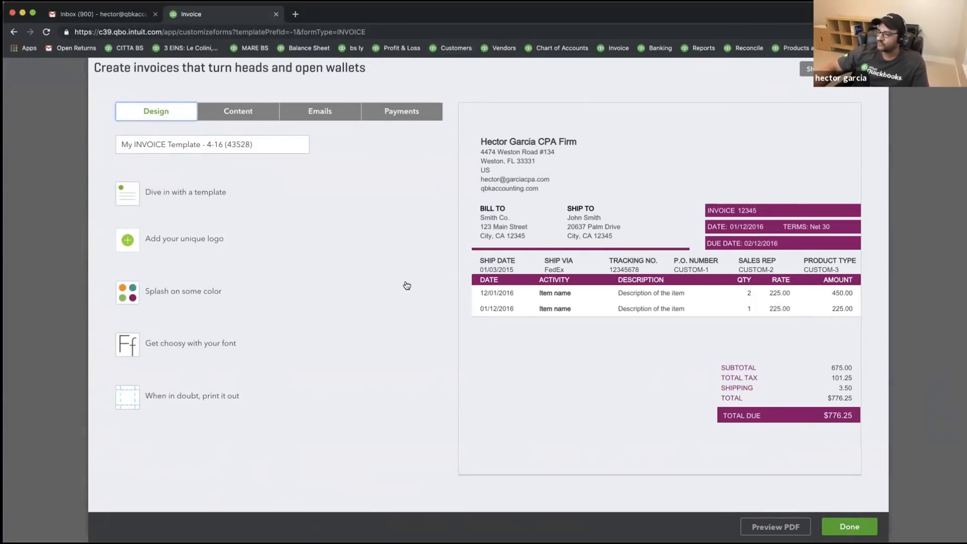
pyautogui.moveTo(279, 144); pyautogui.dragTo(83, 131)
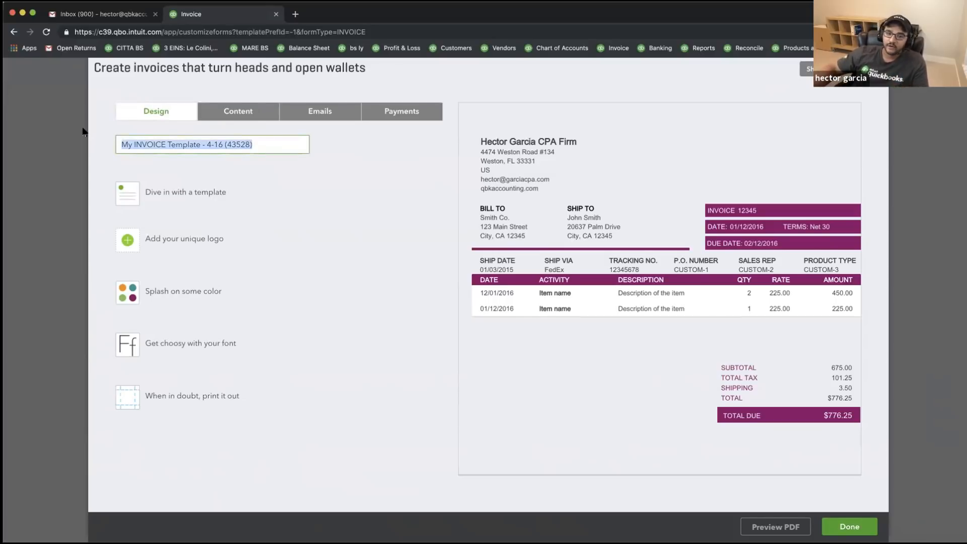
pyautogui.write('only online')
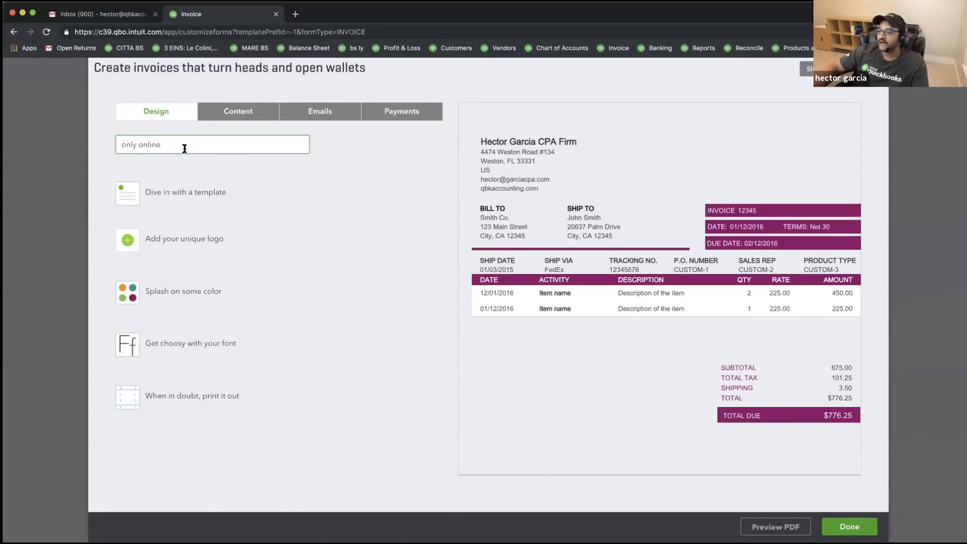
pyautogui.moveTo(183, 147); pyautogui.dragTo(60, 142)
pyautogui.write('Template #1 - Invoice')
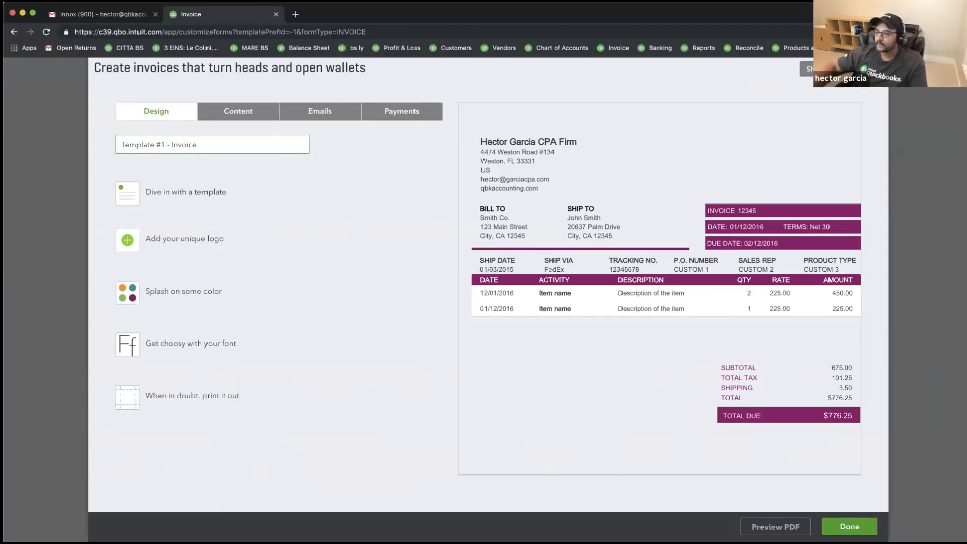
pyautogui.click(175, 198)
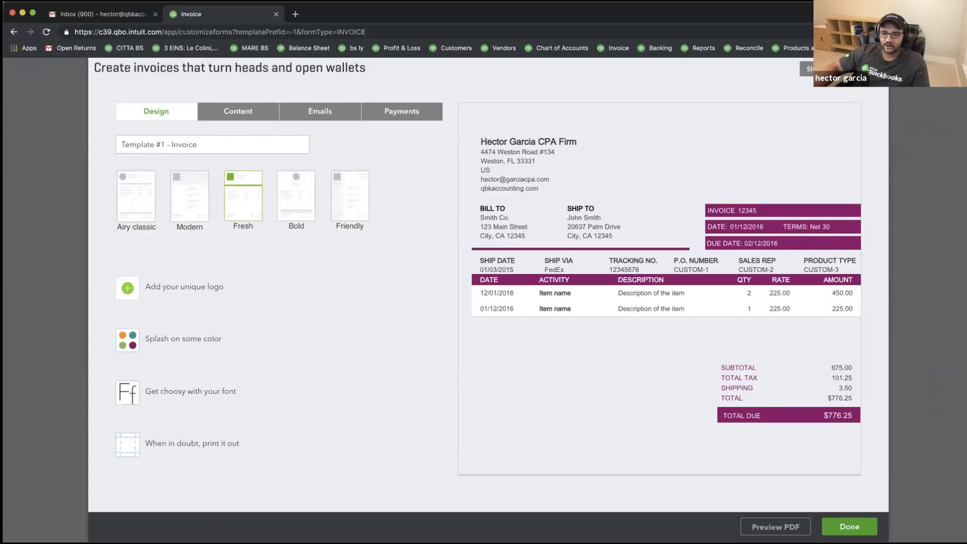
# - Preview the Airy classic, Modern, Fresh, Bold and Friendly designs, then choose Modern
pyautogui.click(135, 191)
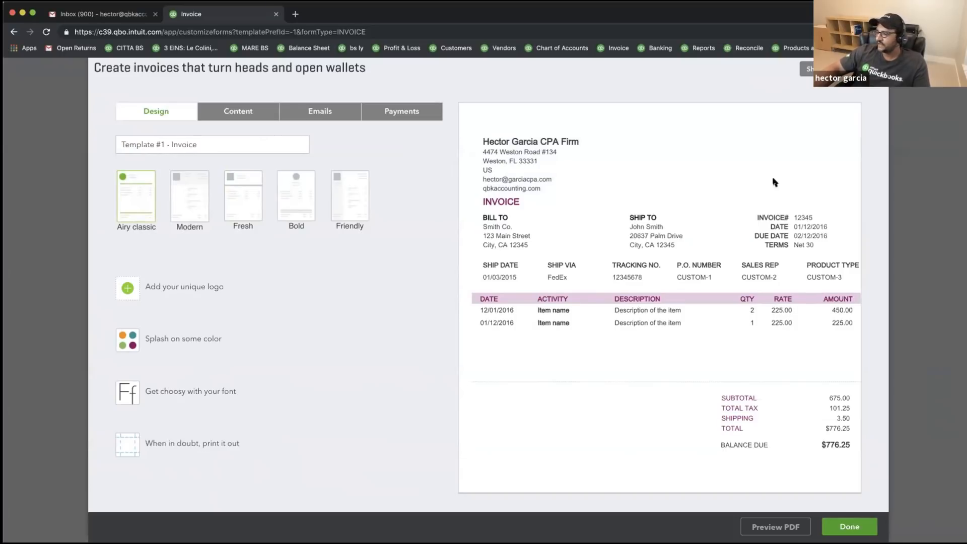
pyautogui.click(190, 188)
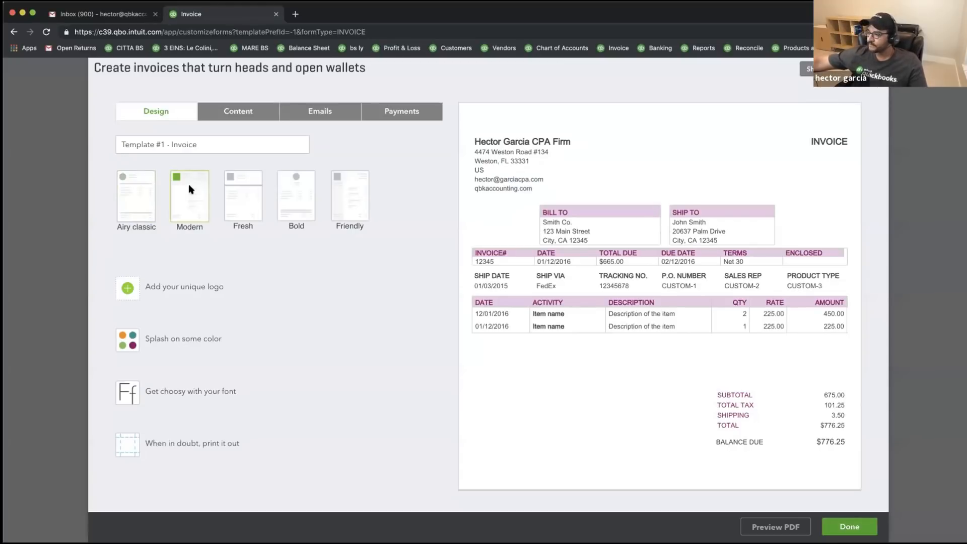
pyautogui.click(246, 189)
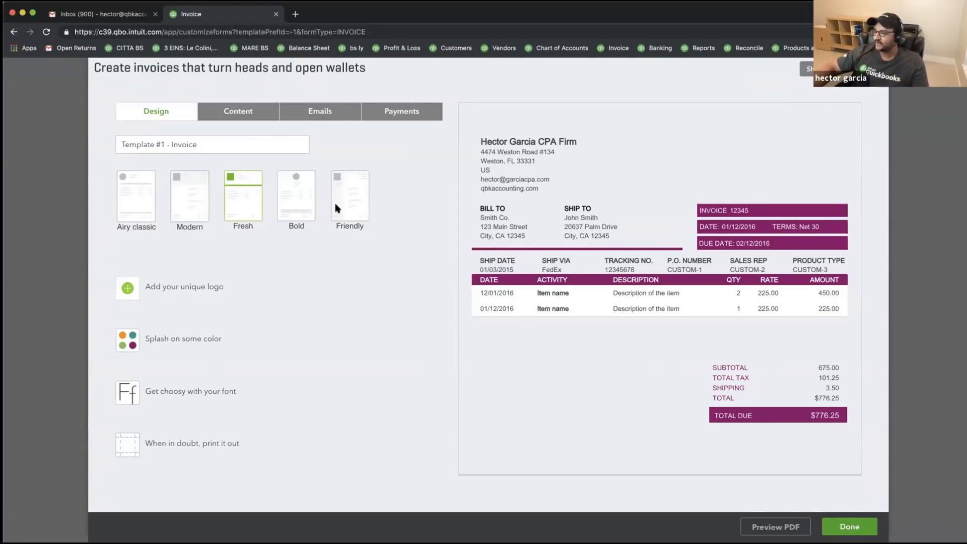
pyautogui.click(297, 188)
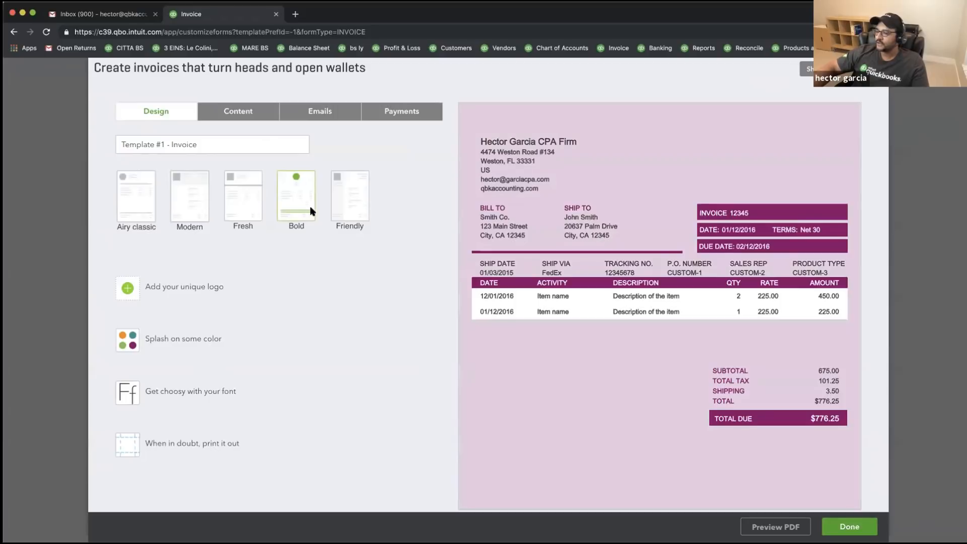
pyautogui.click(350, 193)
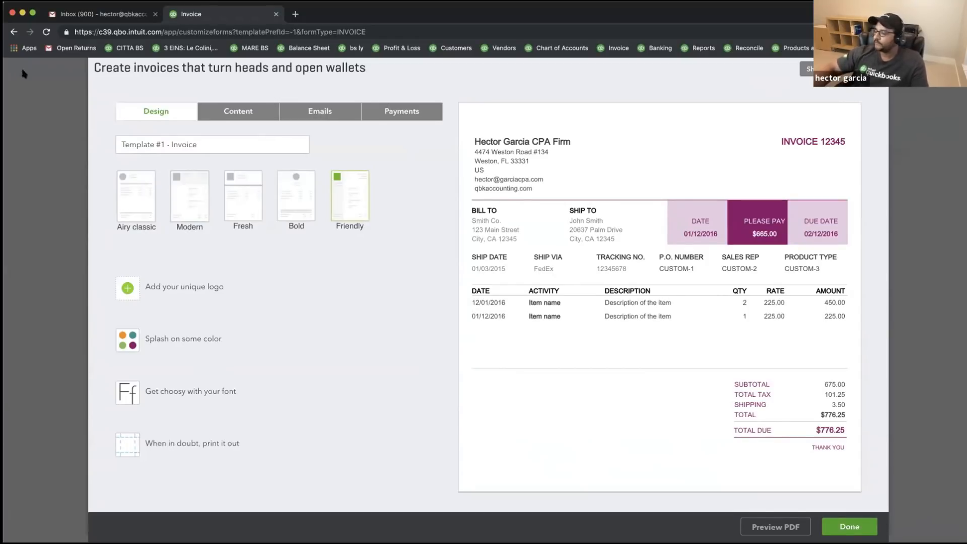
pyautogui.click(136, 197)
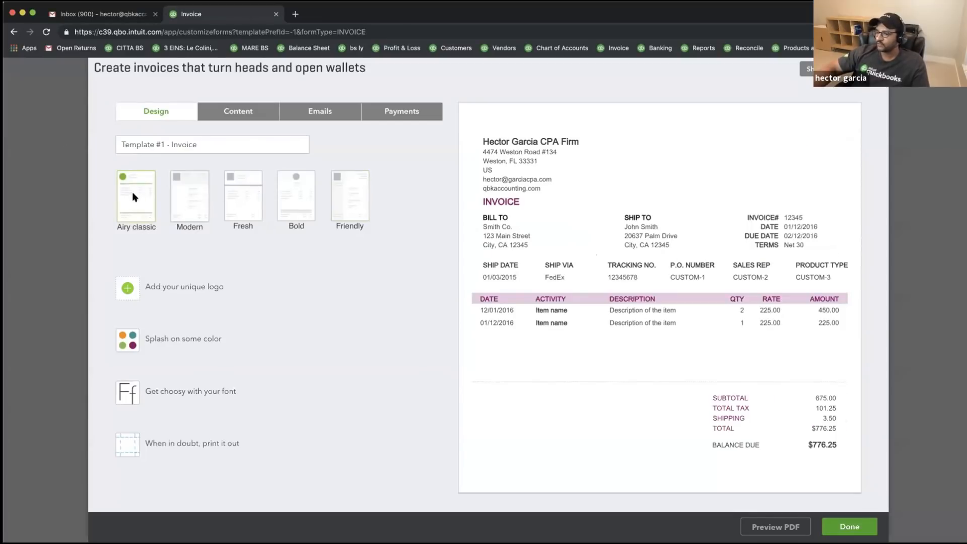
pyautogui.click(194, 196)
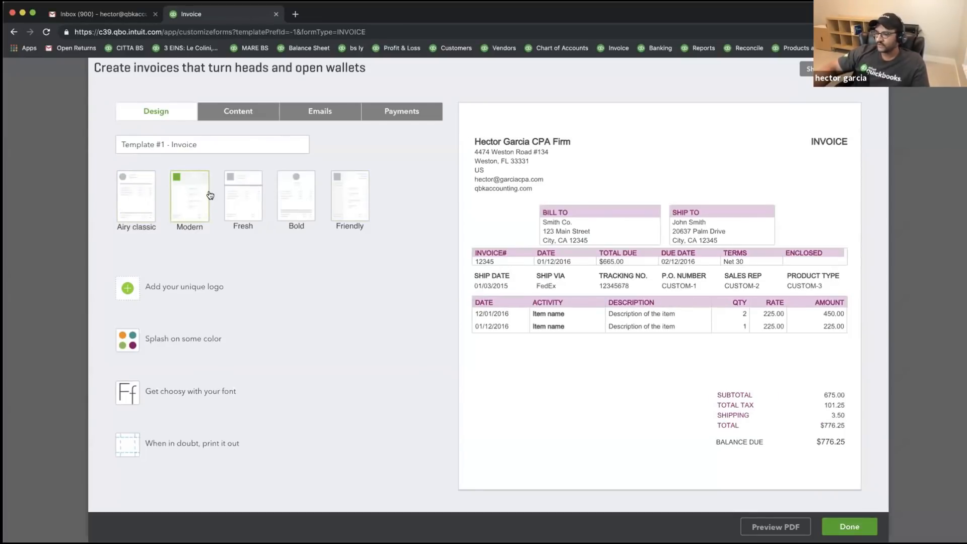
pyautogui.click(132, 289)
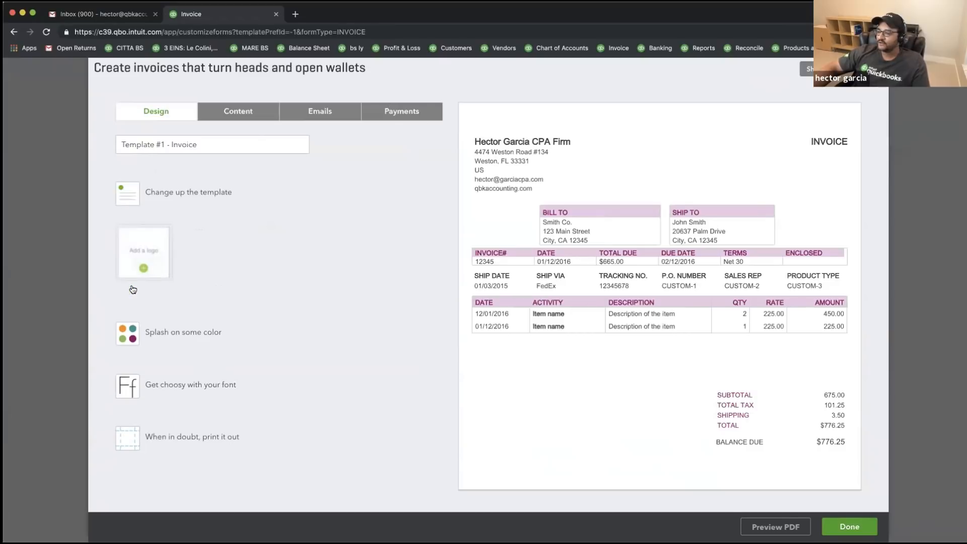
# - Upload AW Headshot 400x400.png as the template logo and save it
pyautogui.click(144, 245)
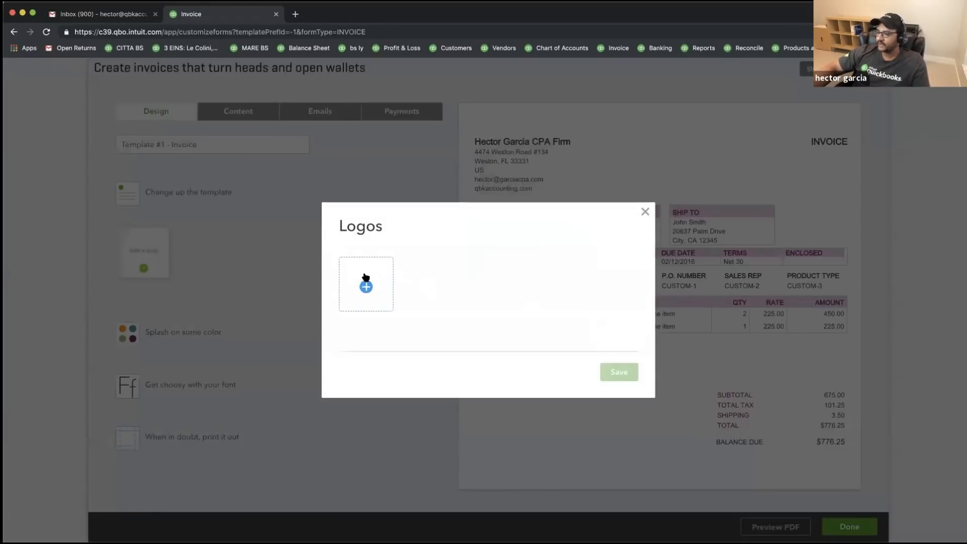
pyautogui.click(365, 278)
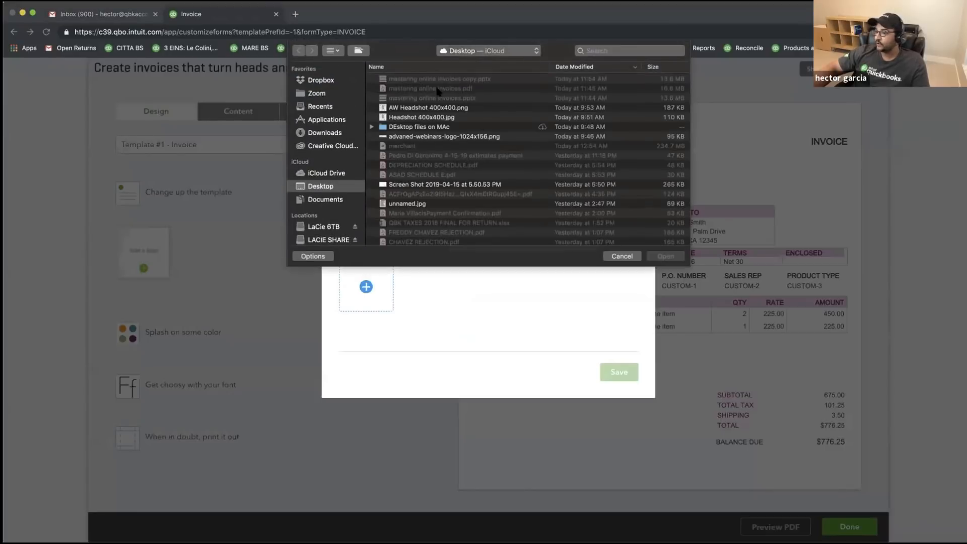
pyautogui.doubleClick(435, 107)
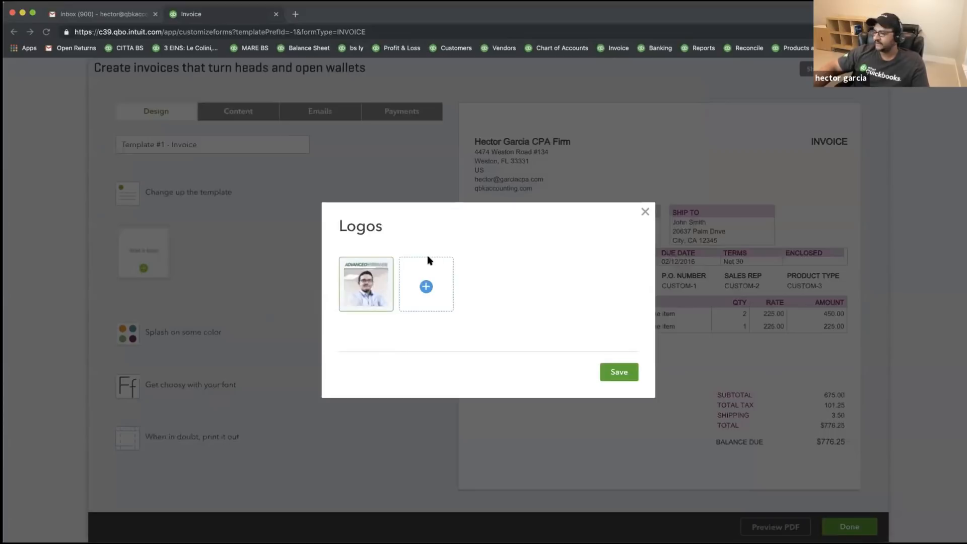
pyautogui.click(622, 373)
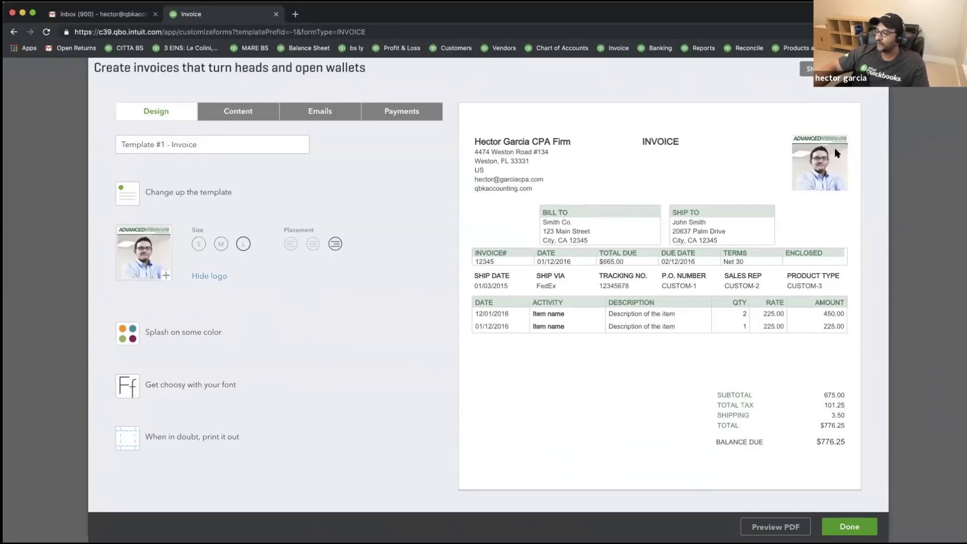
# - Compare logo placements and sizes, settling on left placement at large size
pyautogui.click(314, 244)
pyautogui.click(291, 244)
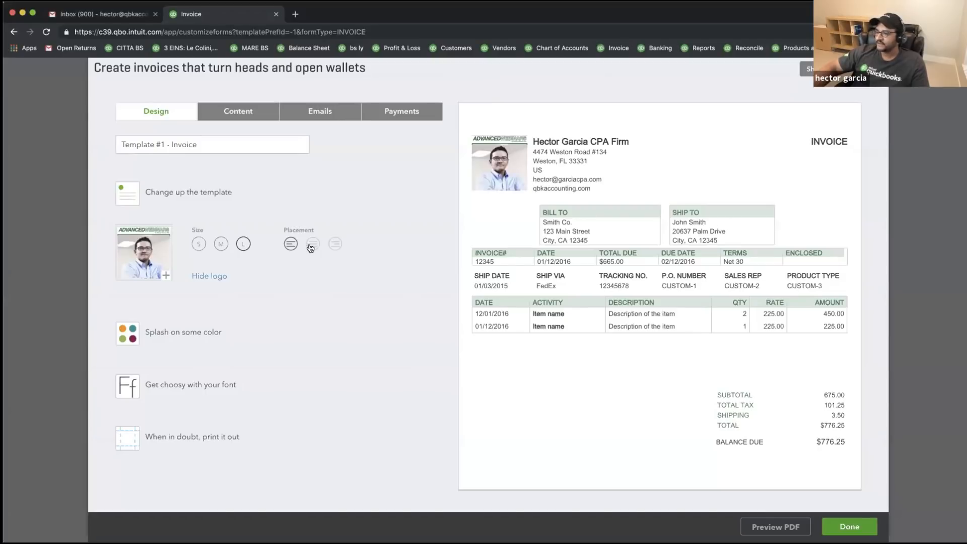
pyautogui.click(315, 246)
pyautogui.click(335, 246)
pyautogui.click(293, 245)
pyautogui.click(313, 247)
pyautogui.click(334, 245)
pyautogui.click(290, 244)
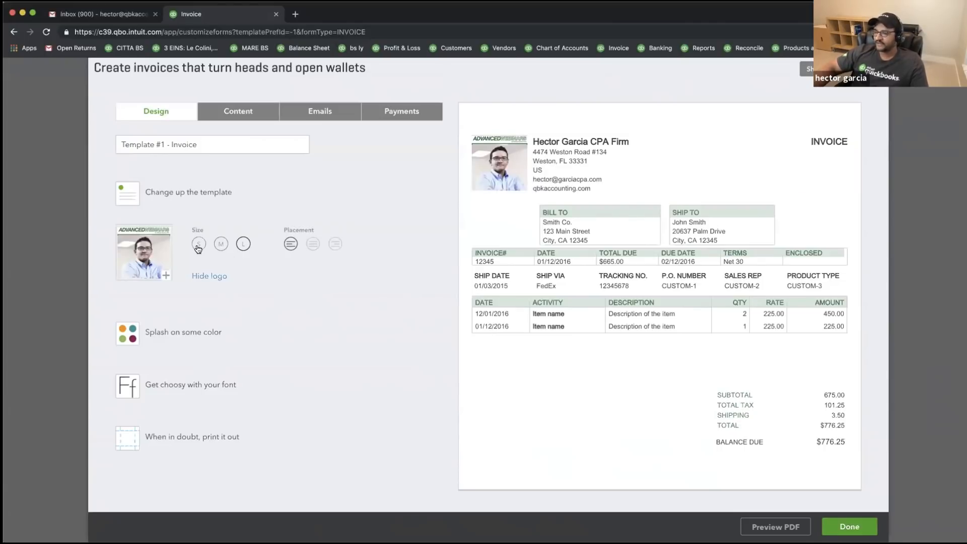
pyautogui.click(221, 244)
pyautogui.click(243, 245)
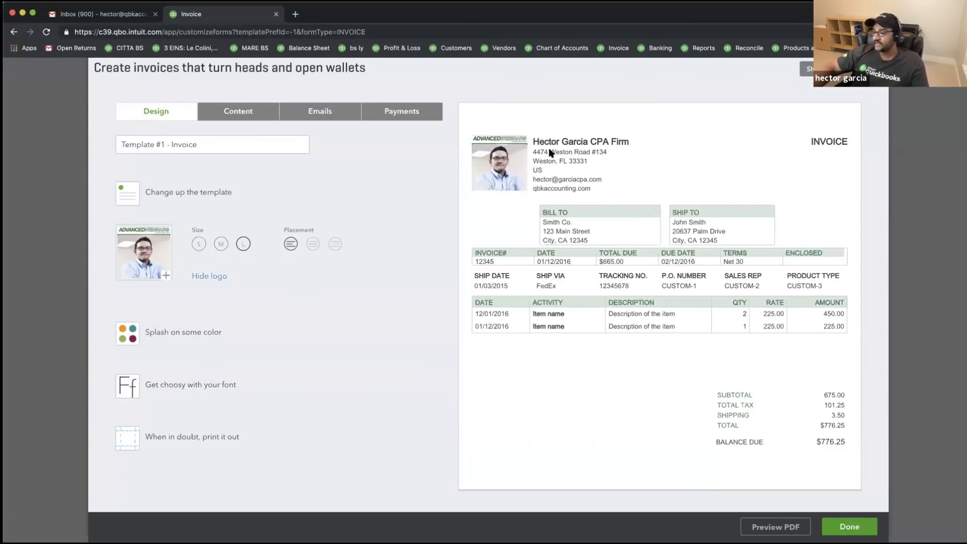
pyautogui.scroll(-2, 302, 211)
pyautogui.scroll(1, 151, 292)
# - Try teal, purple, black and green swatches, then set the accent colour to dark red #82001d
pyautogui.click(133, 310)
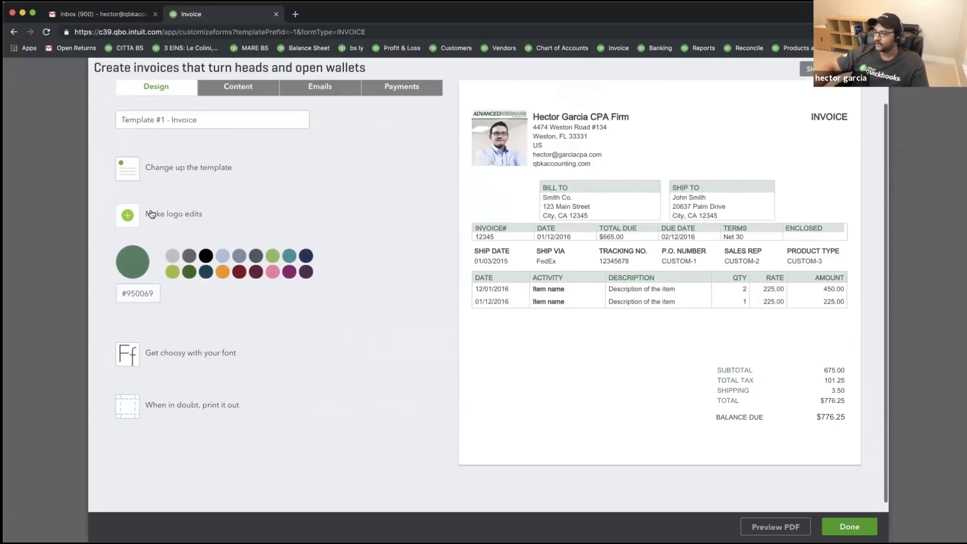
pyautogui.click(205, 271)
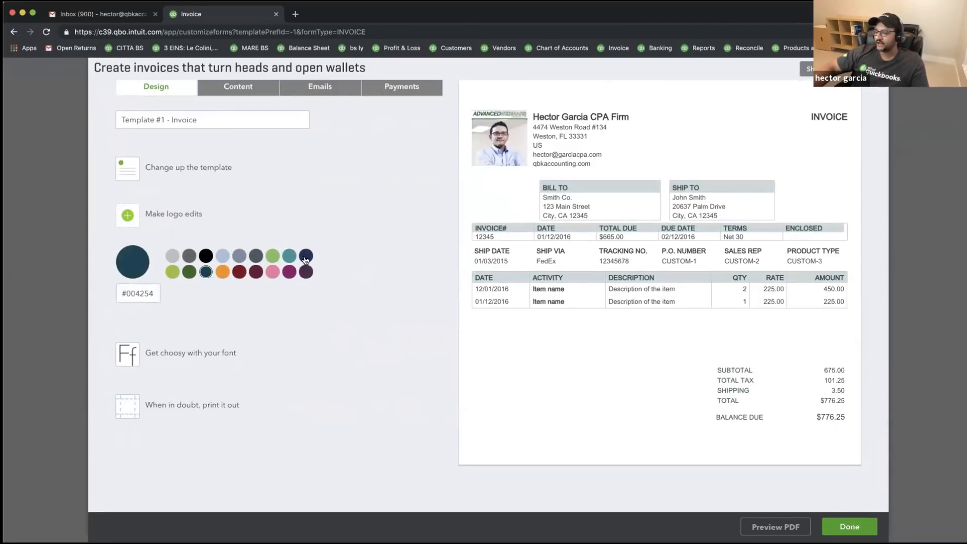
pyautogui.click(286, 259)
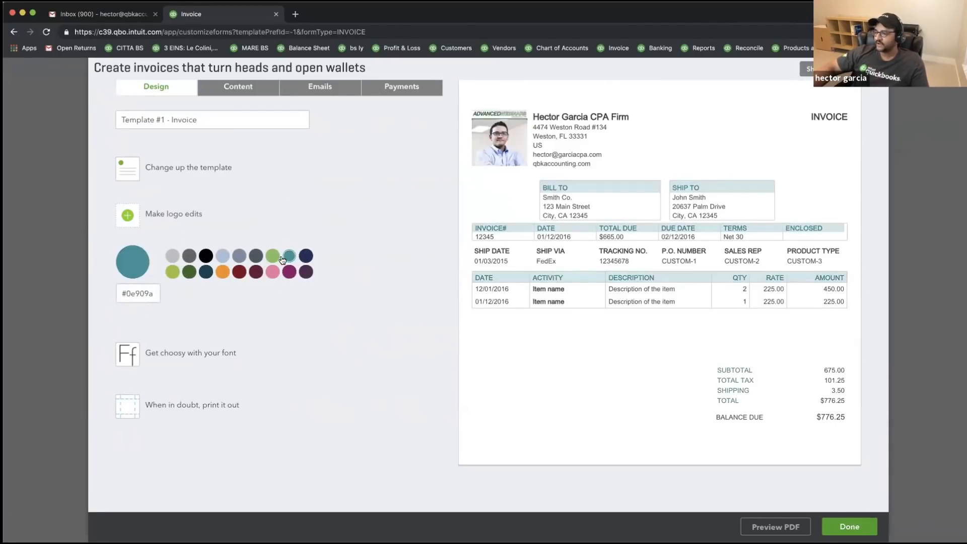
pyautogui.click(305, 272)
pyautogui.click(289, 271)
pyautogui.click(206, 256)
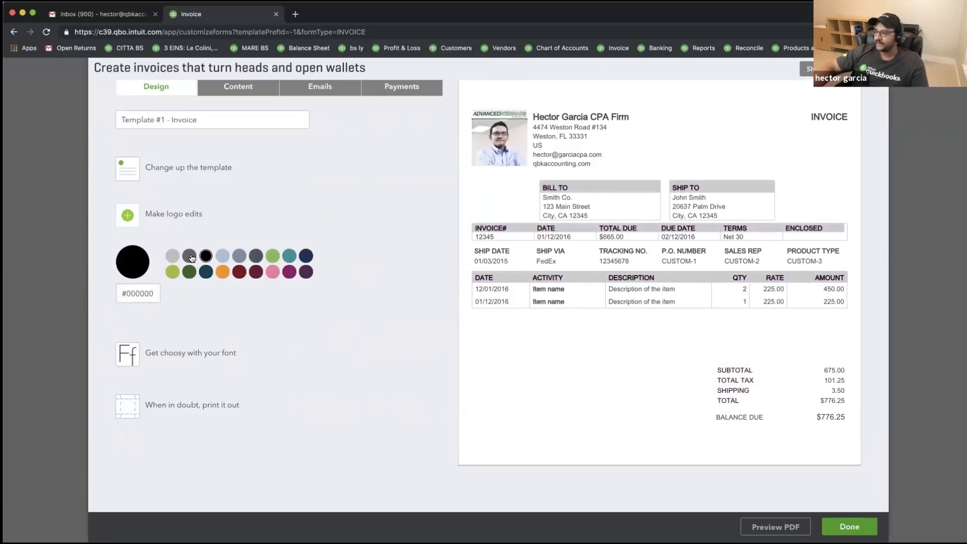
pyautogui.click(190, 256)
pyautogui.click(172, 272)
pyautogui.click(192, 273)
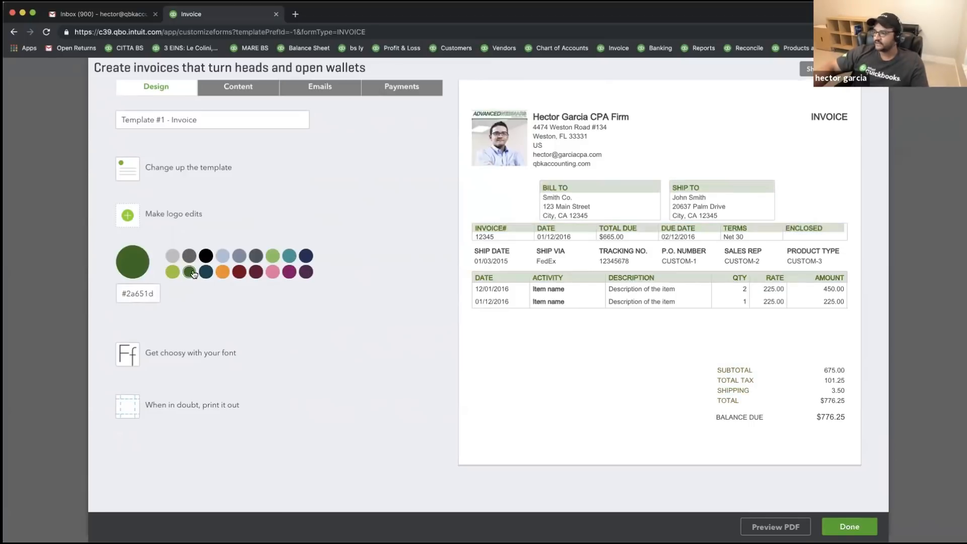
pyautogui.click(275, 258)
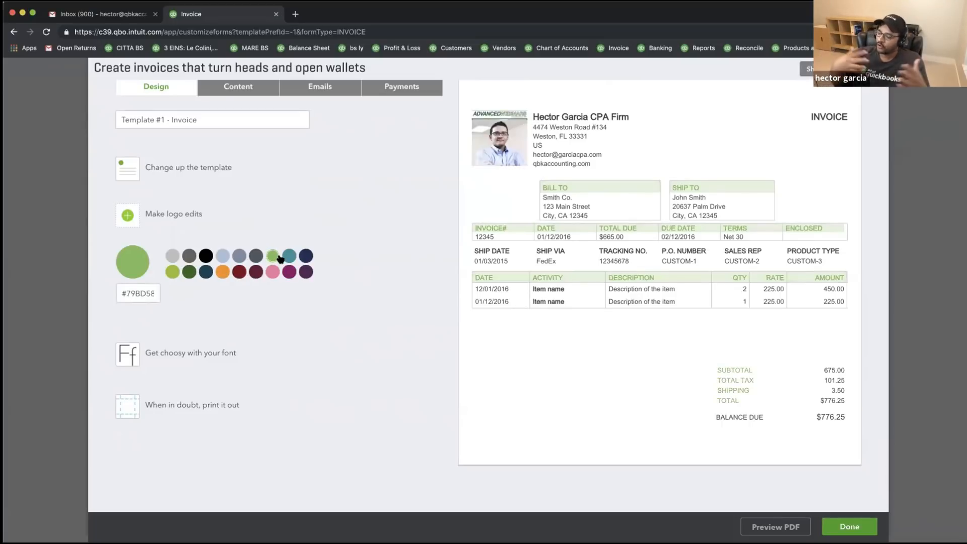
pyautogui.click(205, 272)
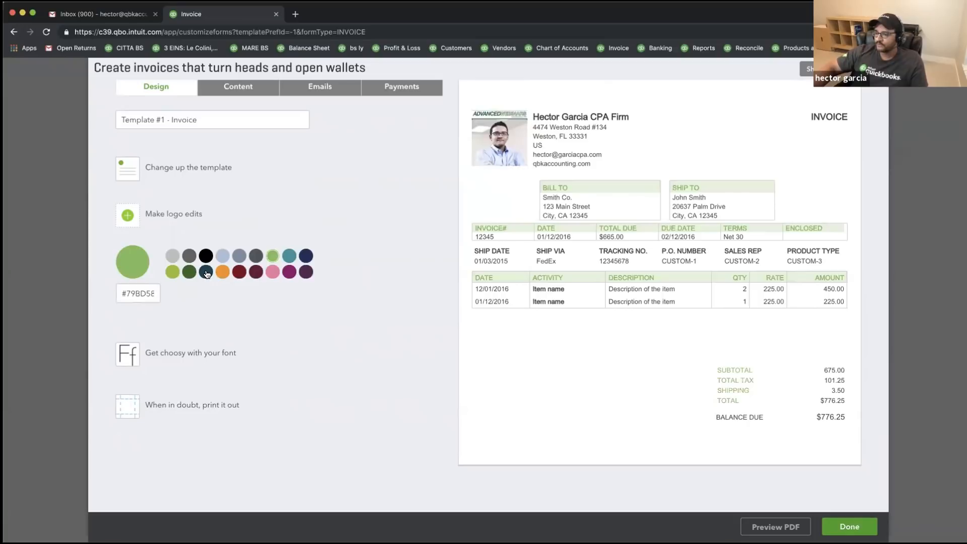
pyautogui.click(240, 272)
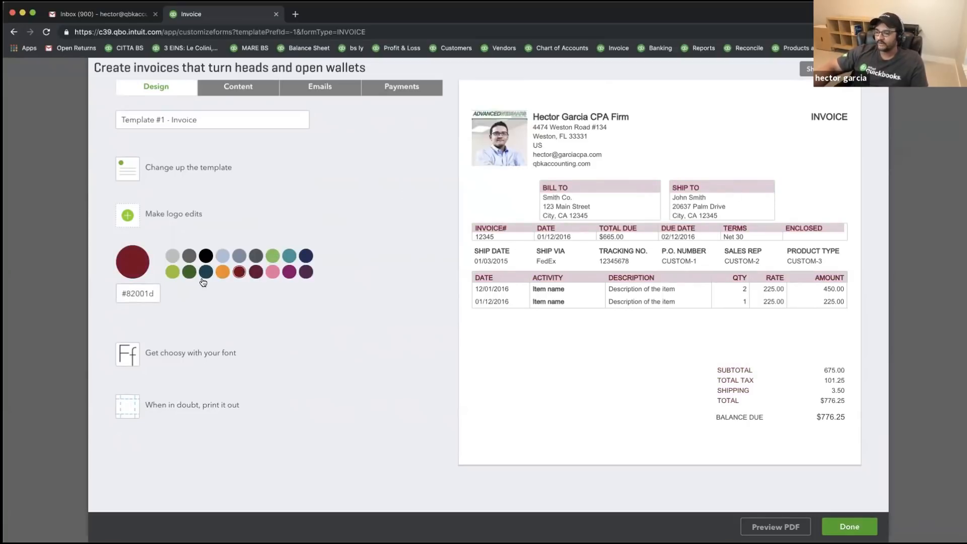
pyautogui.click(133, 358)
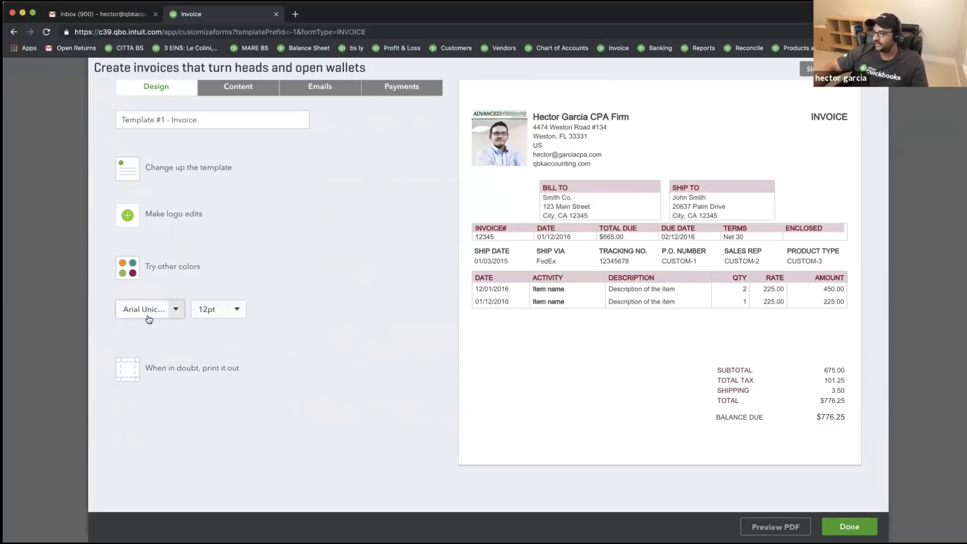
# - Set the template font to Helvetica and keep the size at 12pt
pyautogui.click(175, 308)
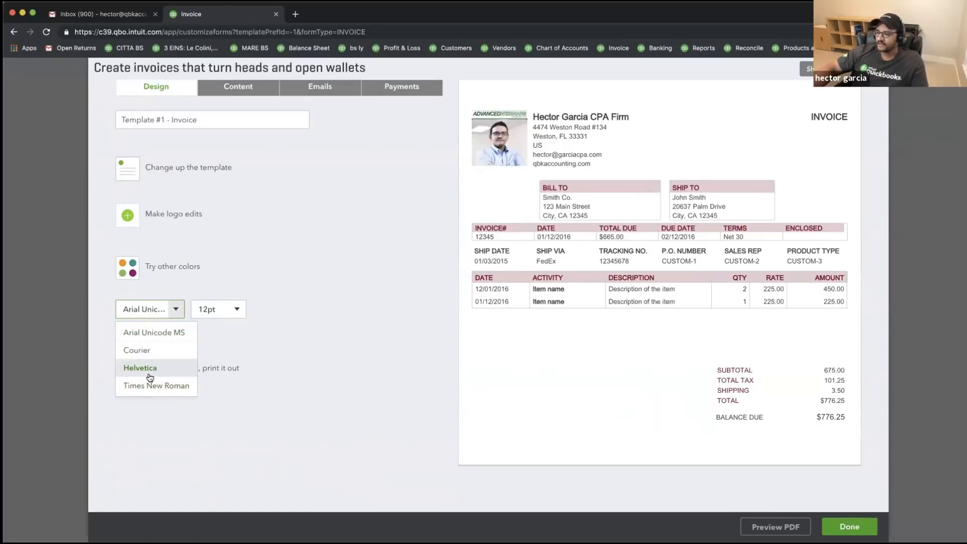
pyautogui.click(150, 368)
pyautogui.click(234, 309)
pyautogui.click(208, 369)
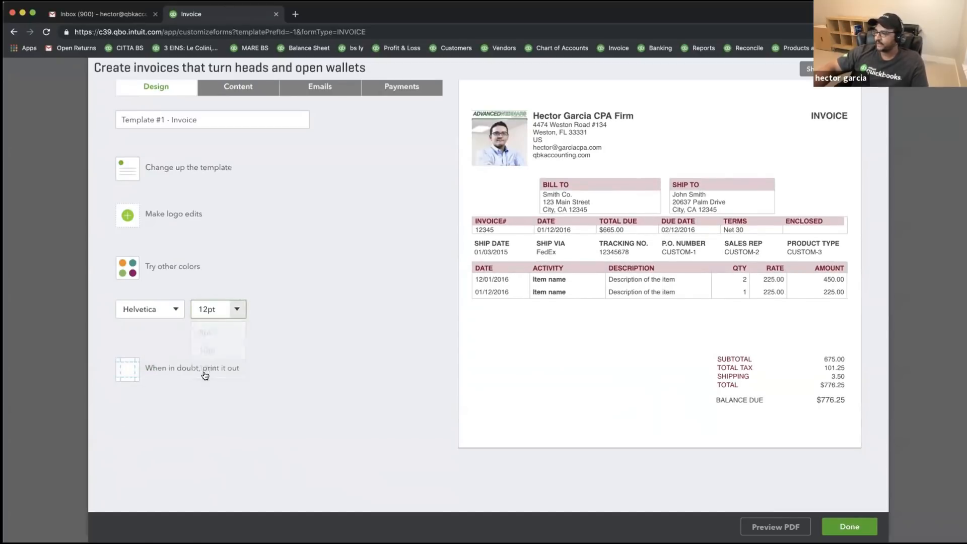
pyautogui.click(239, 309)
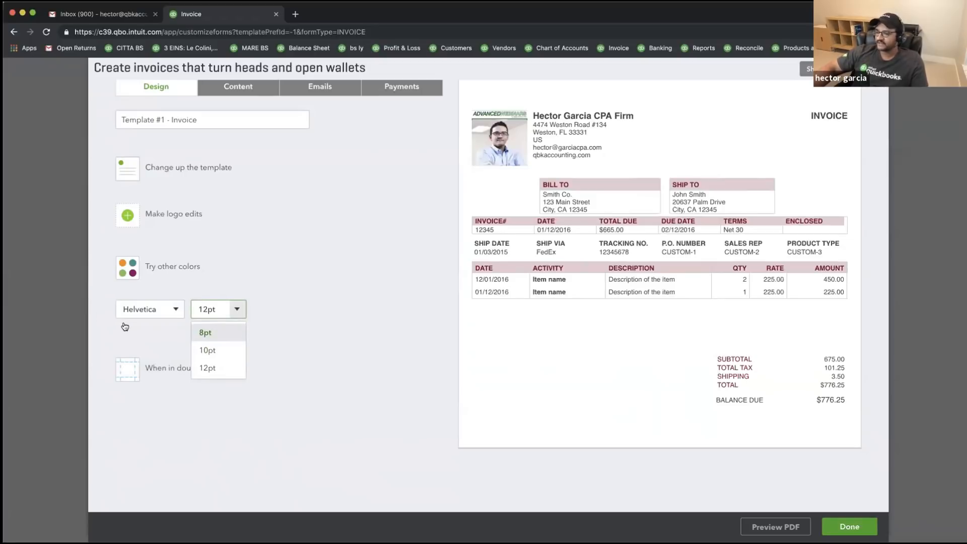
pyautogui.click(135, 307)
pyautogui.click(151, 309)
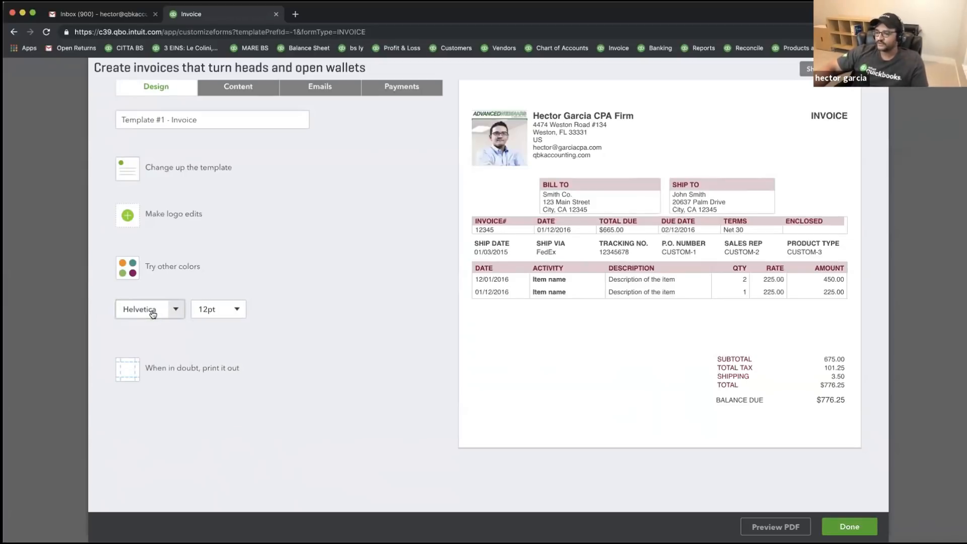
pyautogui.click(130, 371)
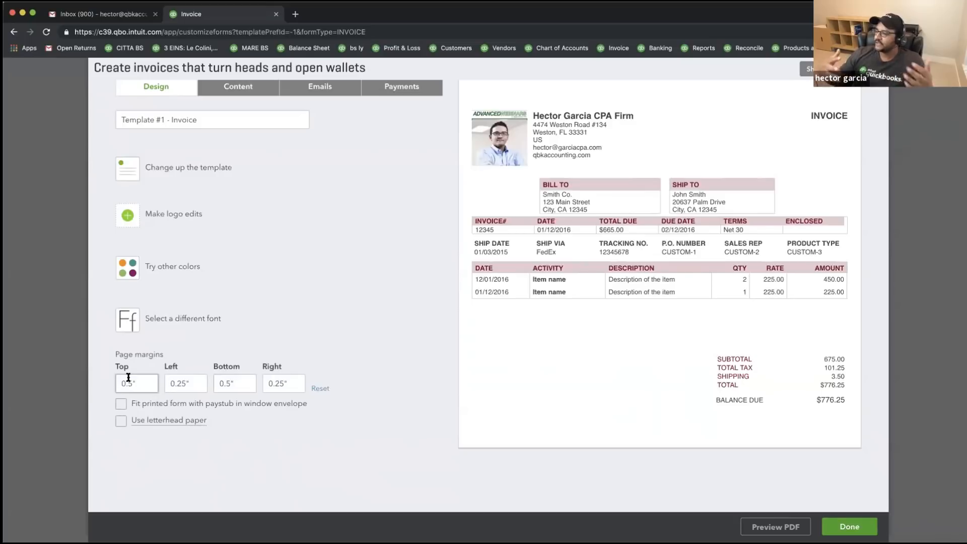
pyautogui.click(775, 527)
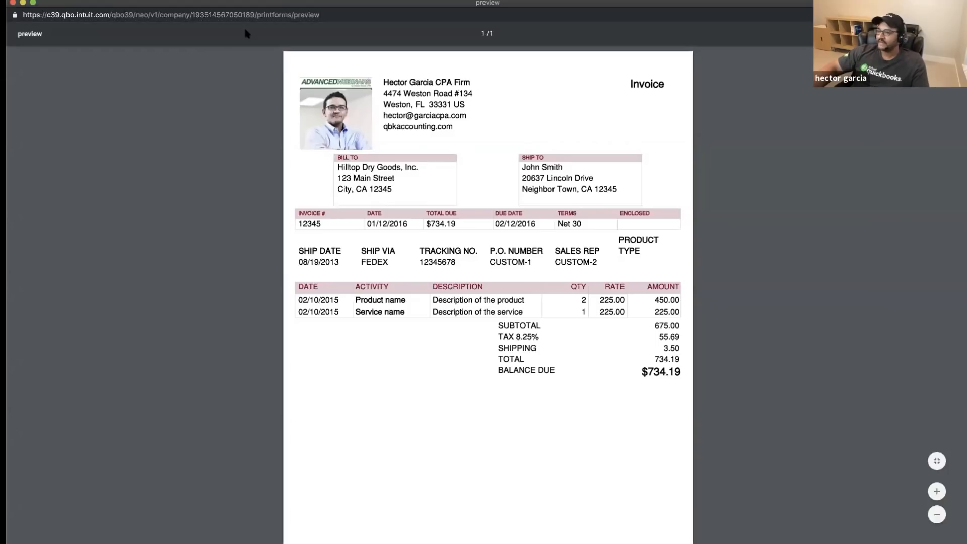
pyautogui.scroll(-2, 448, 242)
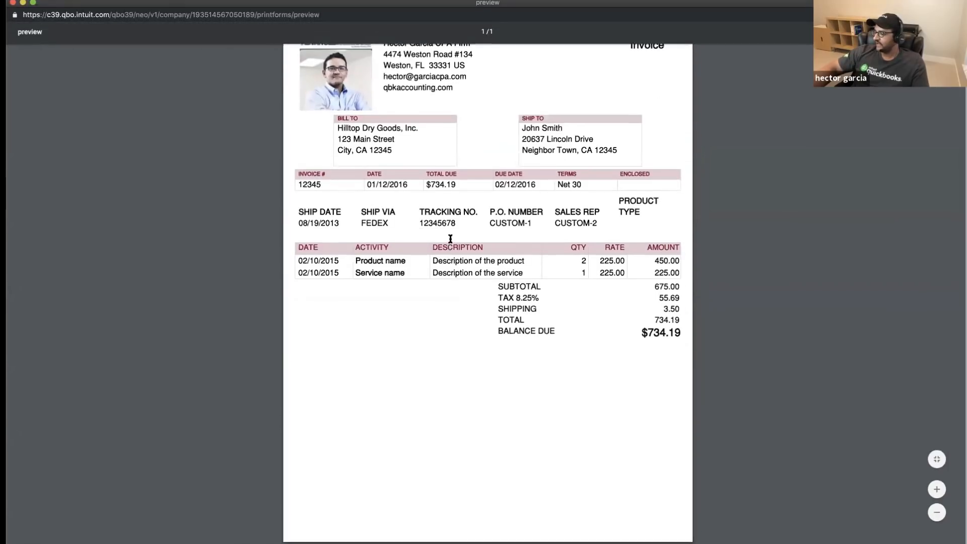
pyautogui.scroll(2, 451, 242)
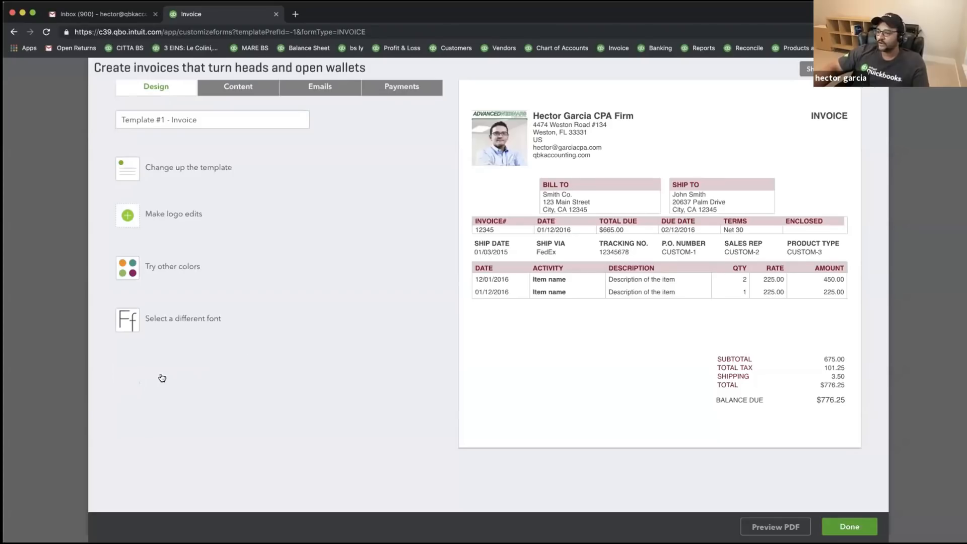
# - Try a 3-inch top margin, then set the top margin back to 0.5 inches
pyautogui.click(158, 372)
pyautogui.moveTo(146, 387); pyautogui.dragTo(89, 379)
pyautogui.write('3')
pyautogui.press('Tab')
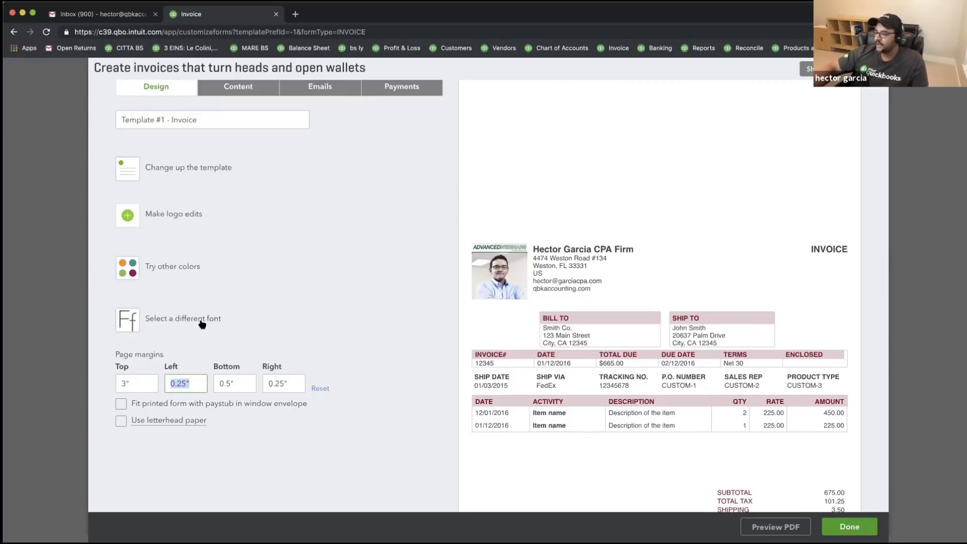
pyautogui.moveTo(141, 381); pyautogui.dragTo(49, 367)
pyautogui.write('.5')
pyautogui.press('Tab')
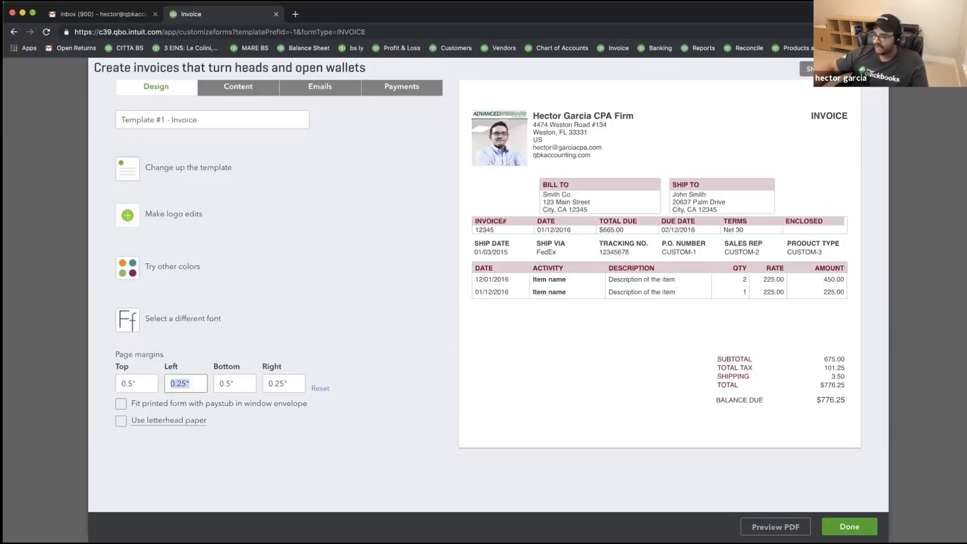
# - Test the paystub and letterhead options, reset the margins, and leave both options off
pyautogui.click(121, 403)
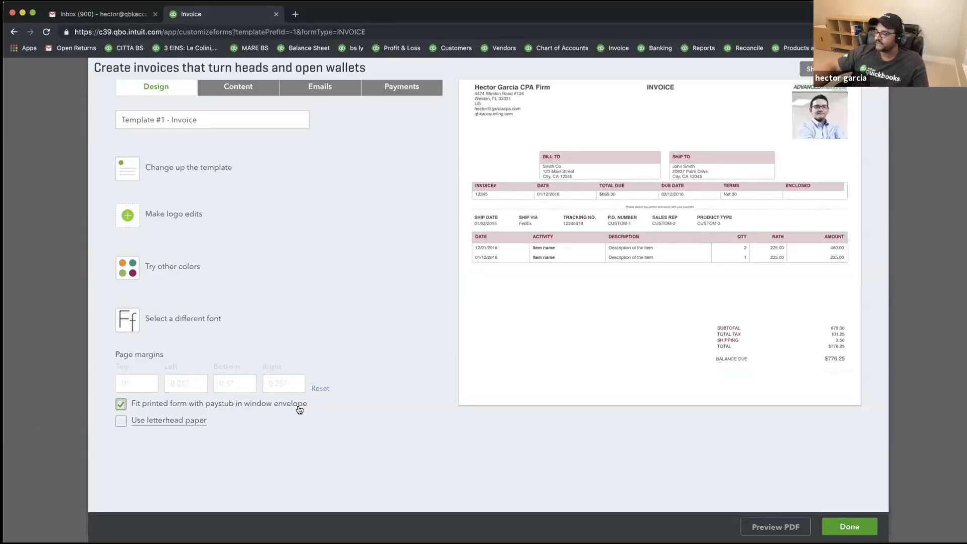
pyautogui.click(121, 404)
pyautogui.click(121, 404)
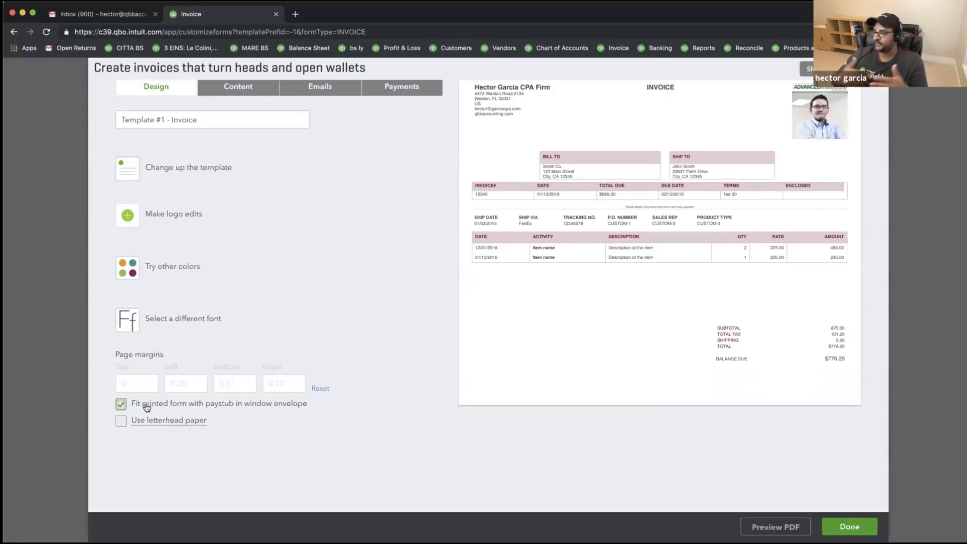
pyautogui.click(123, 404)
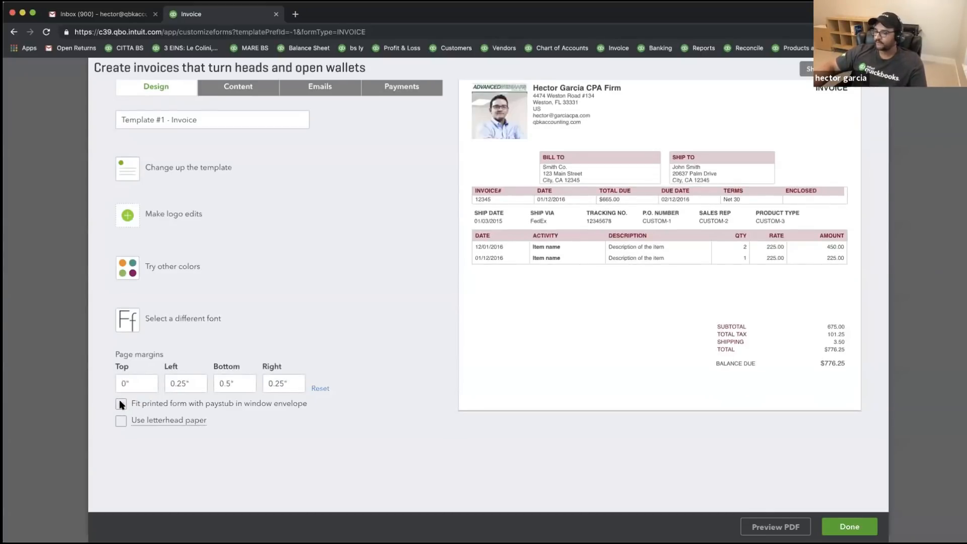
pyautogui.click(121, 421)
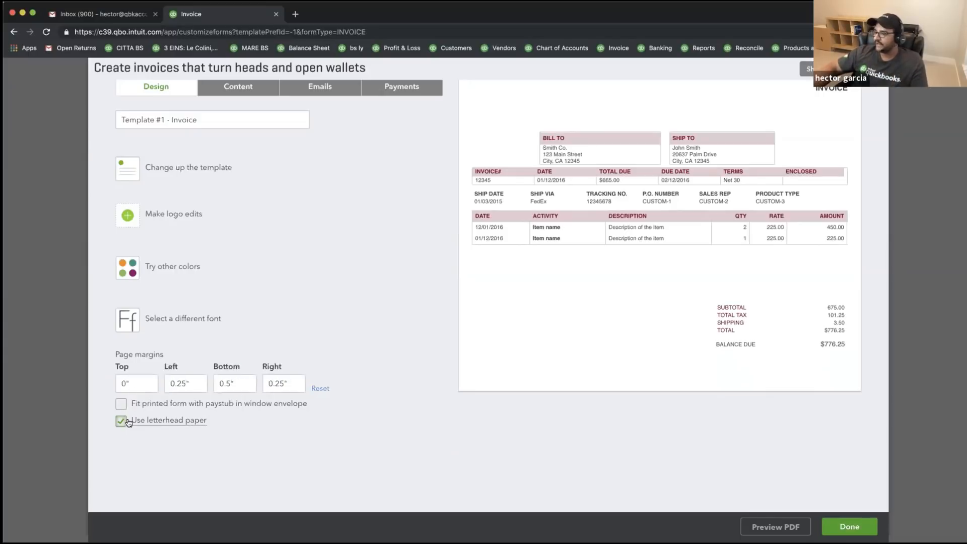
pyautogui.moveTo(164, 424)
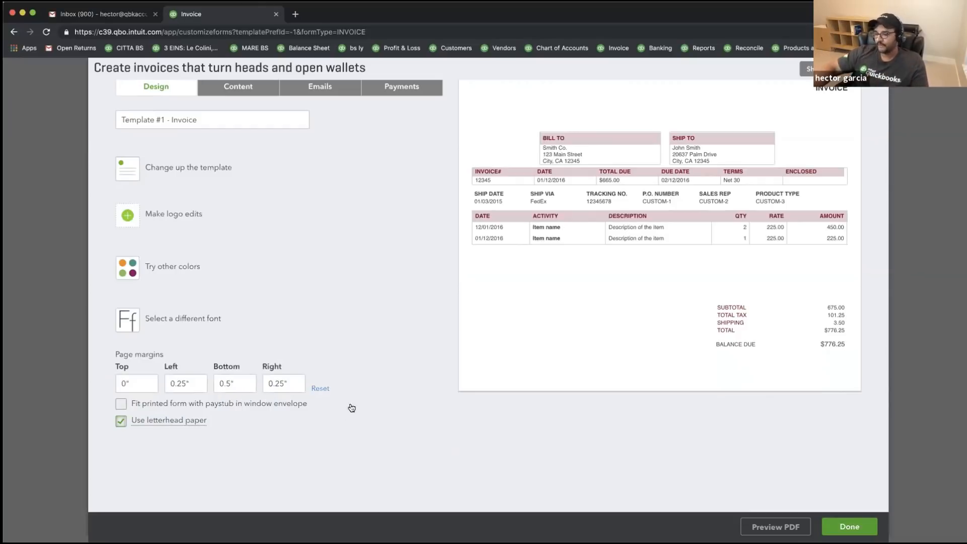
pyautogui.click(321, 388)
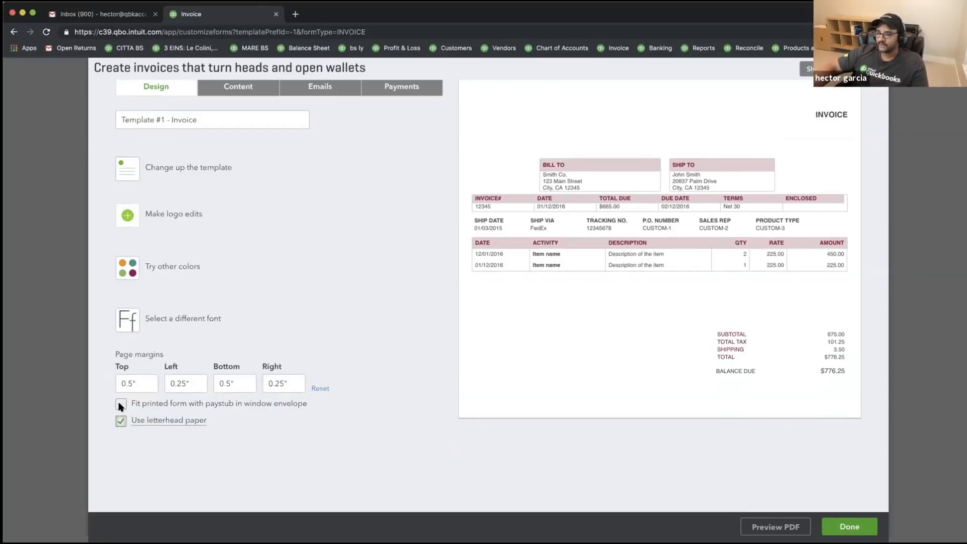
pyautogui.click(121, 421)
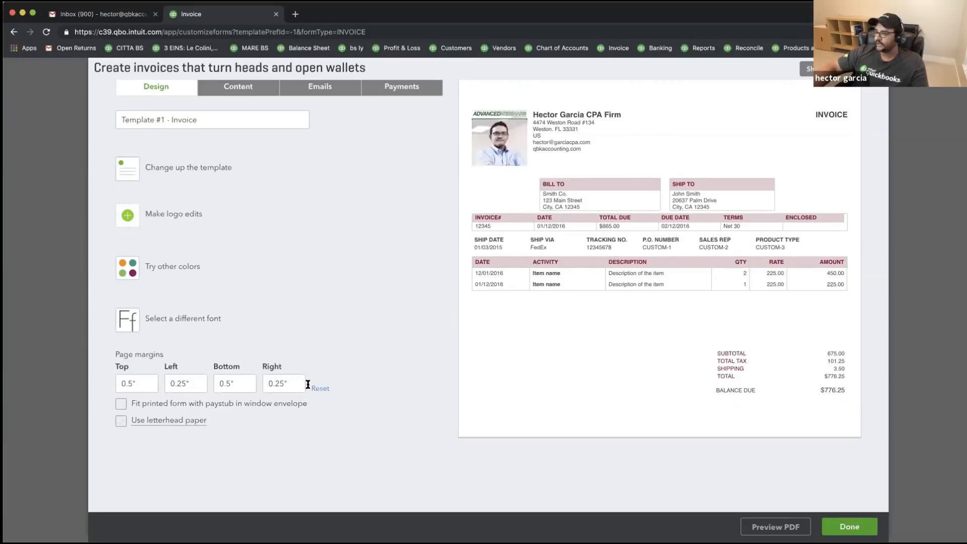
pyautogui.scroll(-2, 587, 400)
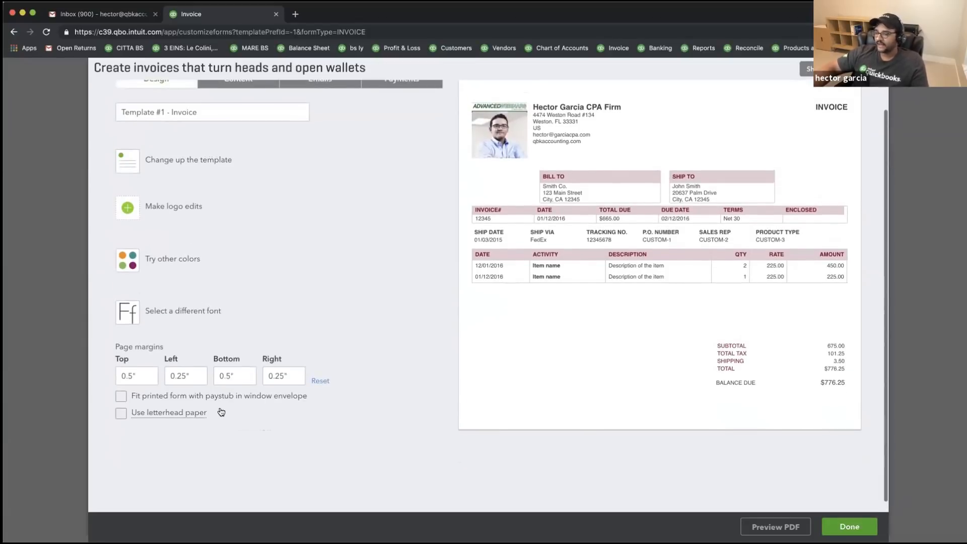
# - Save and exit the template editor, returning to the blank invoice
pyautogui.click(837, 527)
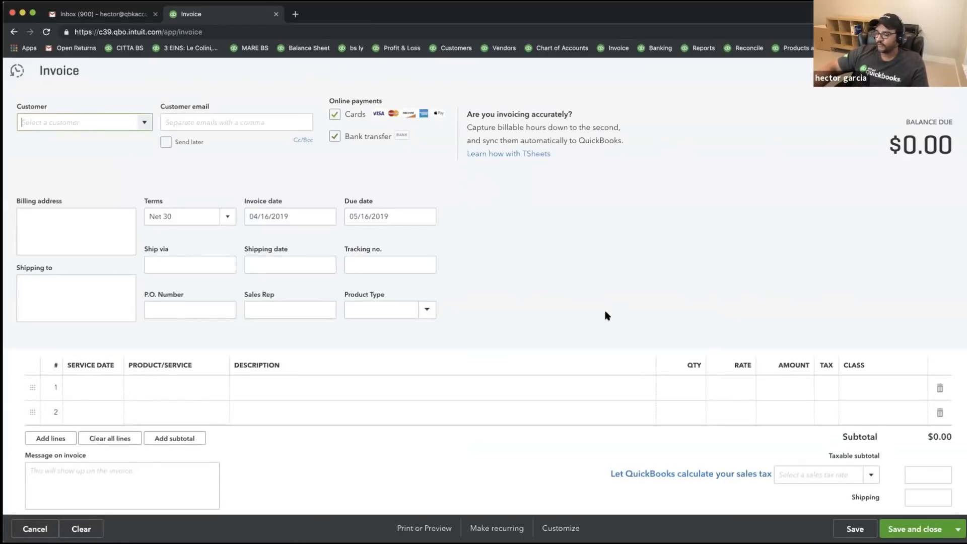
pyautogui.click(224, 267)
pyautogui.click(291, 216)
pyautogui.click(380, 216)
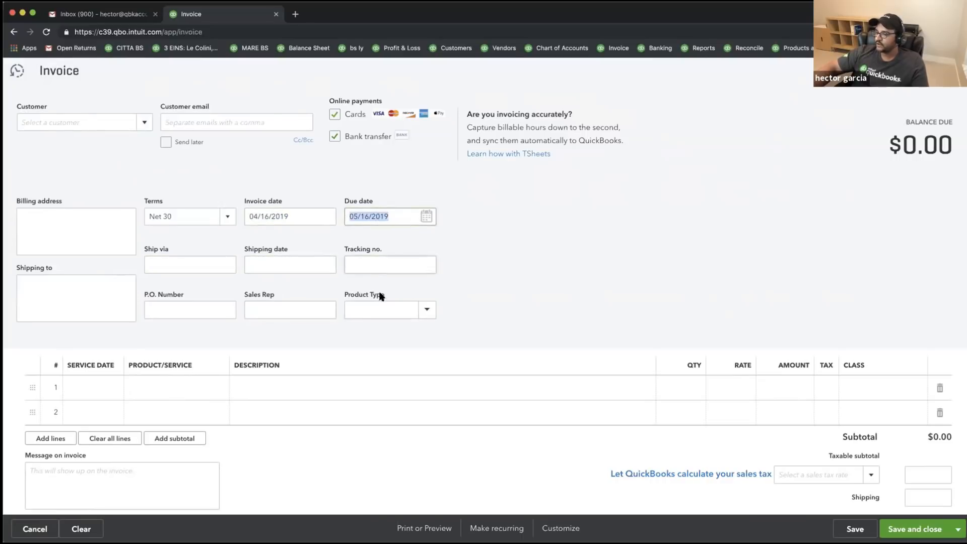
pyautogui.click(166, 307)
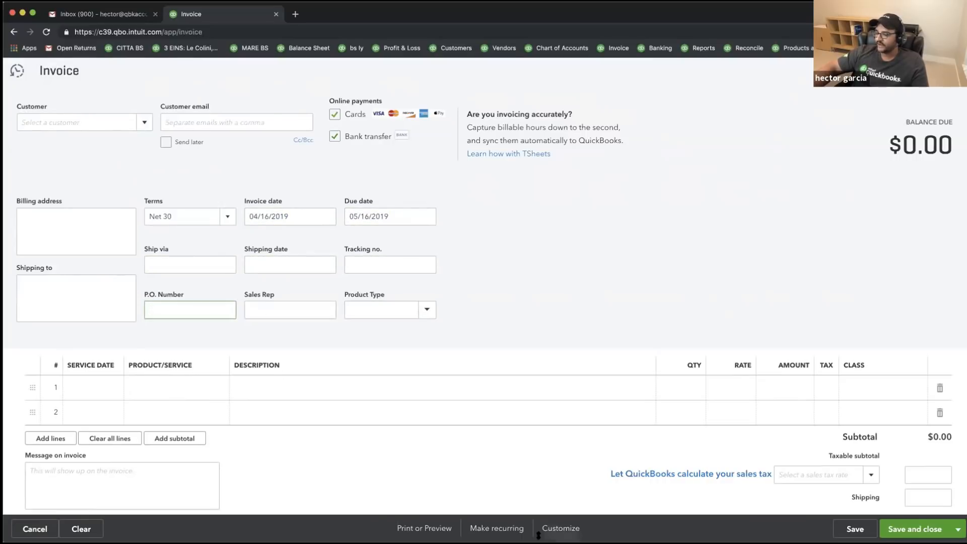
# - Save the current invoice style, then reopen Template #1 - Invoice via Edit current
pyautogui.click(560, 527)
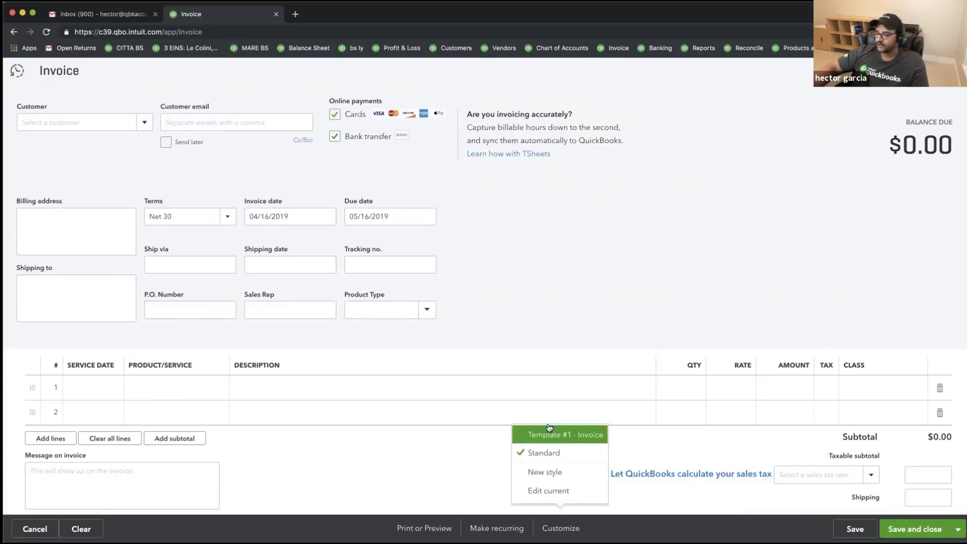
pyautogui.click(550, 491)
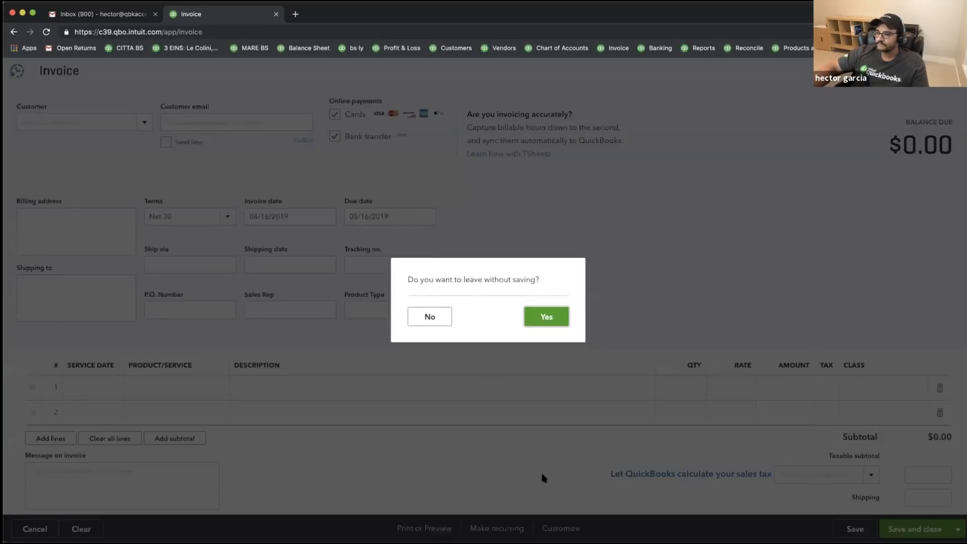
pyautogui.click(548, 316)
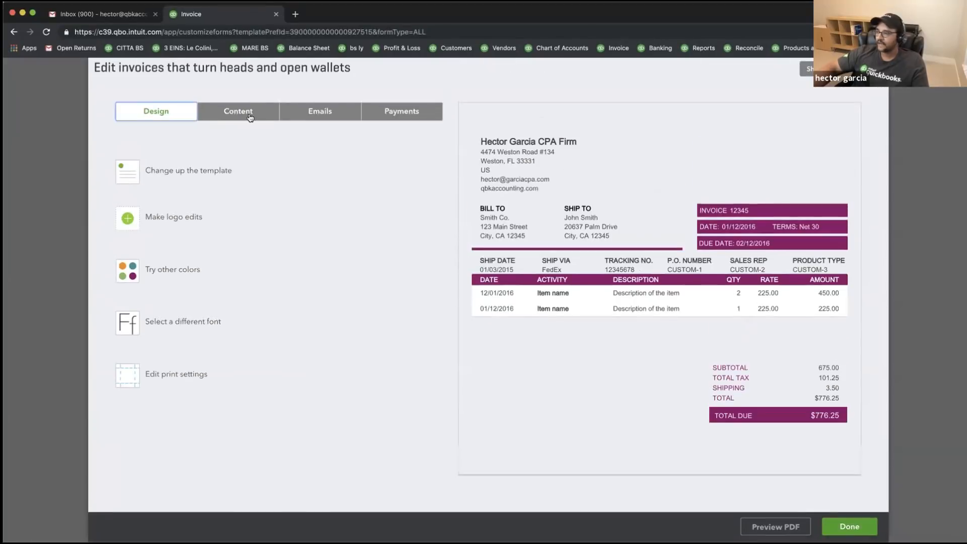
pyautogui.click(875, 68)
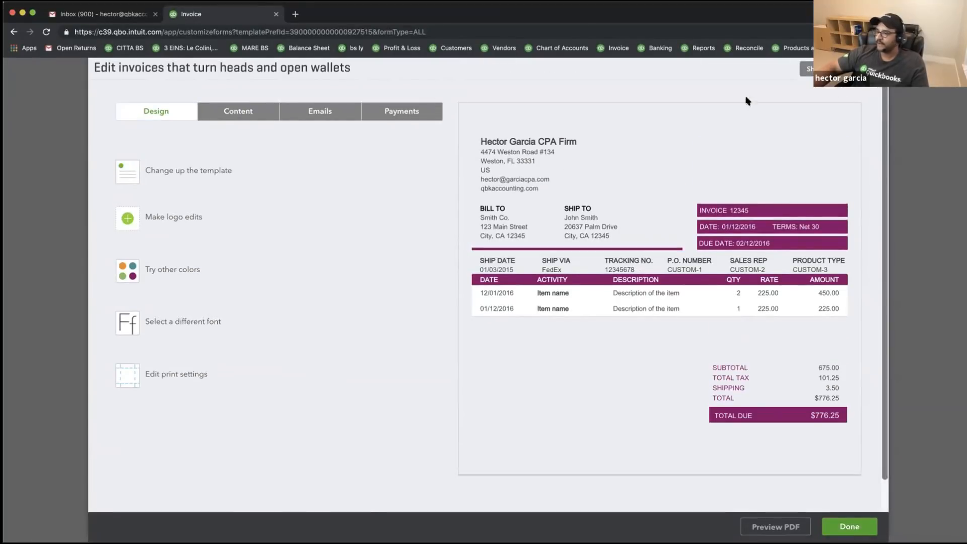
pyautogui.click(584, 321)
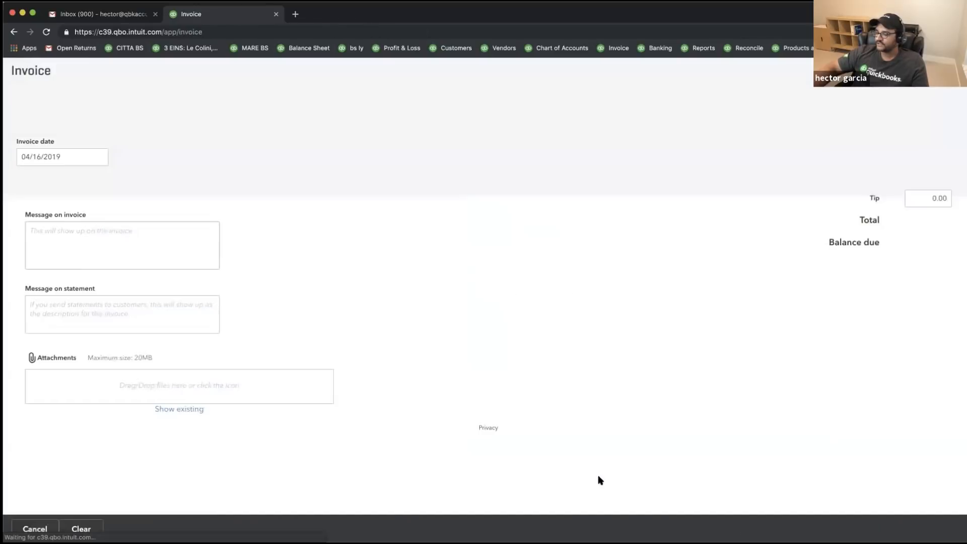
pyautogui.click(557, 528)
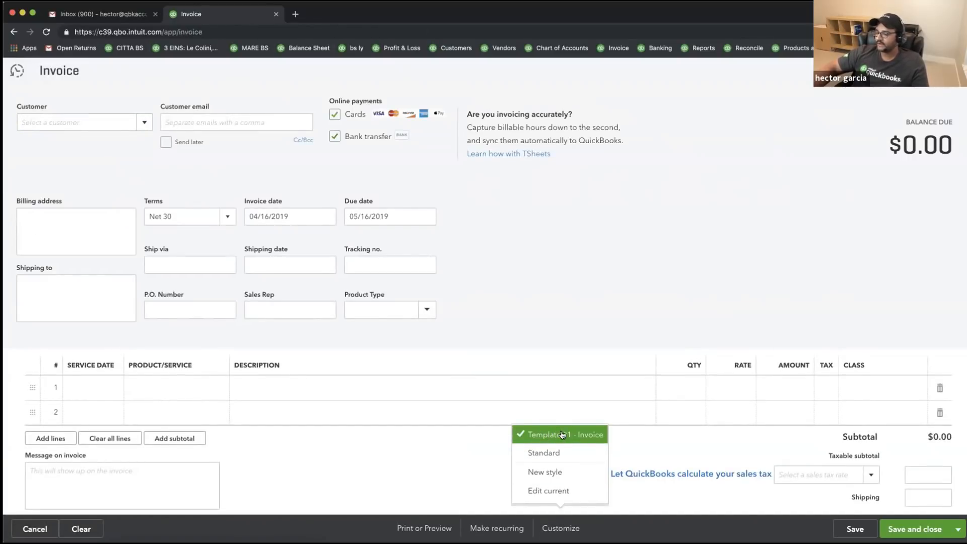
pyautogui.click(554, 492)
pyautogui.click(552, 314)
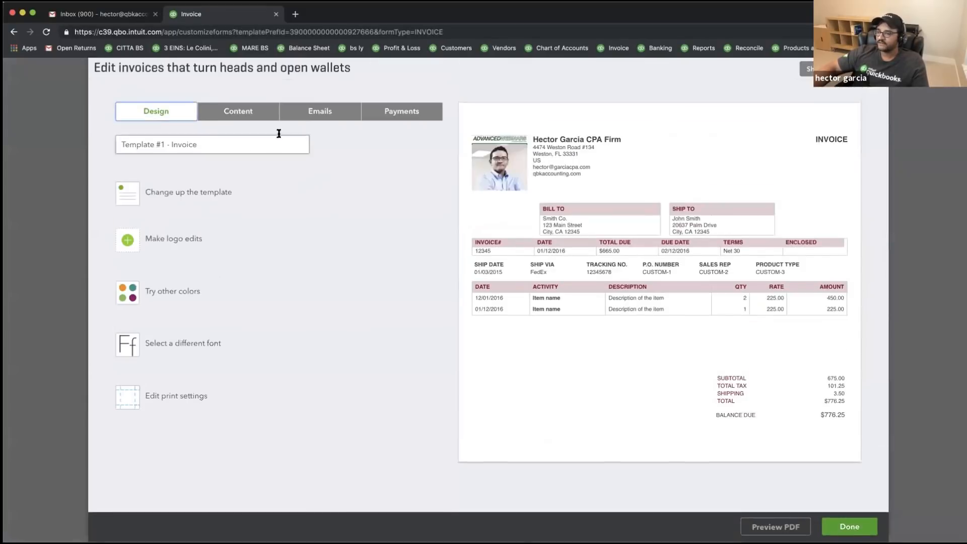
# - In the Content tab, look through the header, activity table and footer section settings
pyautogui.click(238, 112)
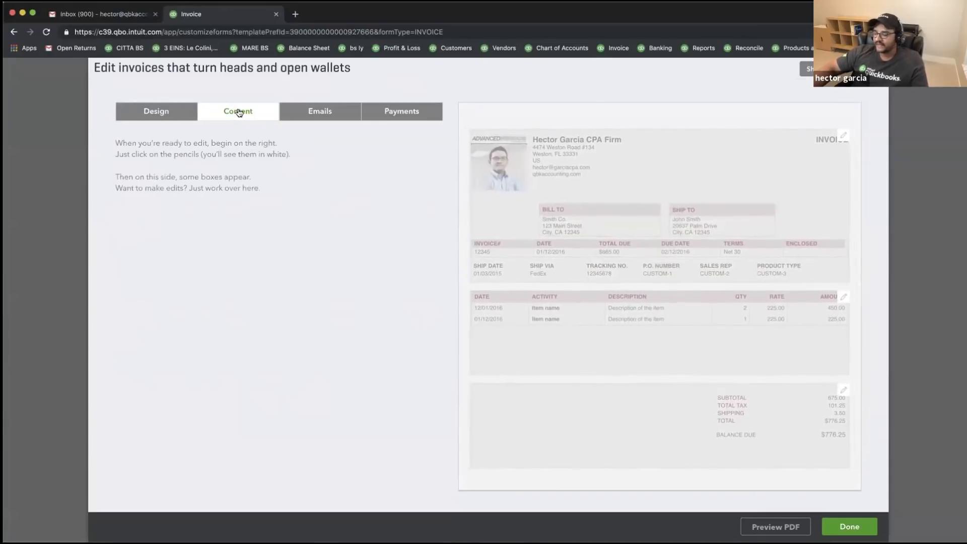
pyautogui.click(742, 147)
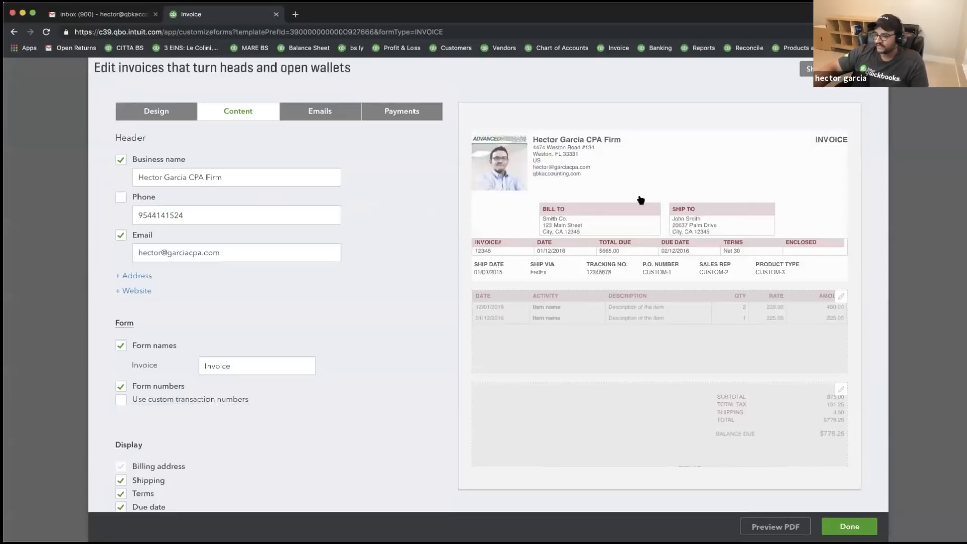
pyautogui.click(642, 328)
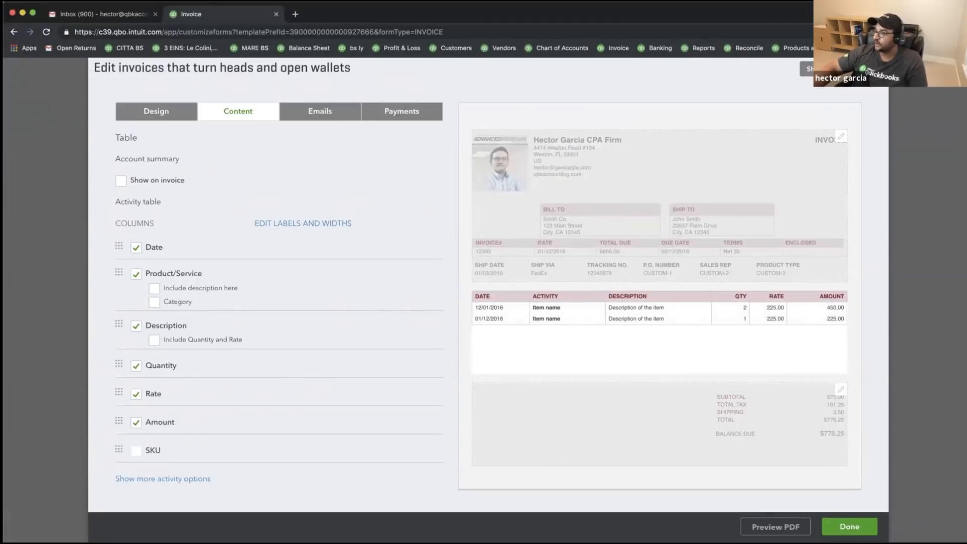
pyautogui.click(633, 420)
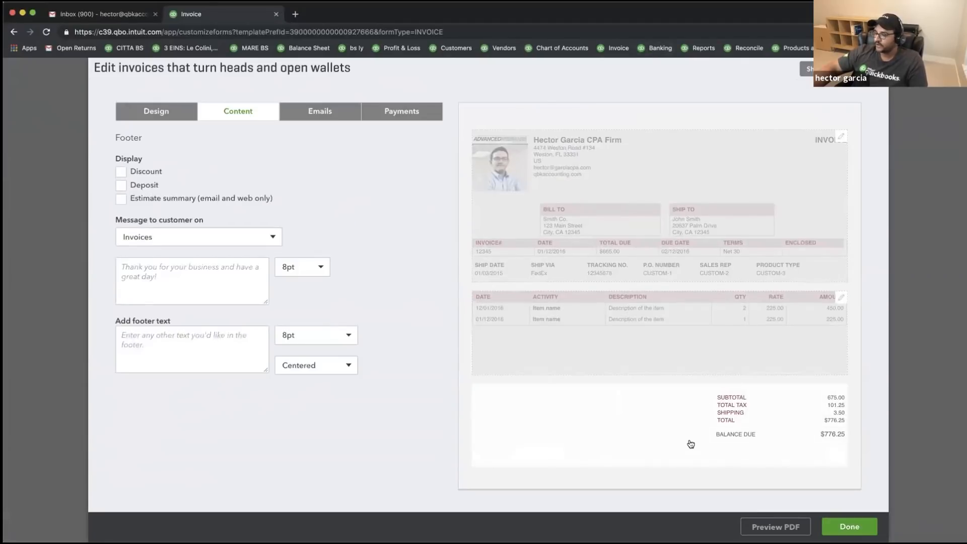
pyautogui.click(662, 164)
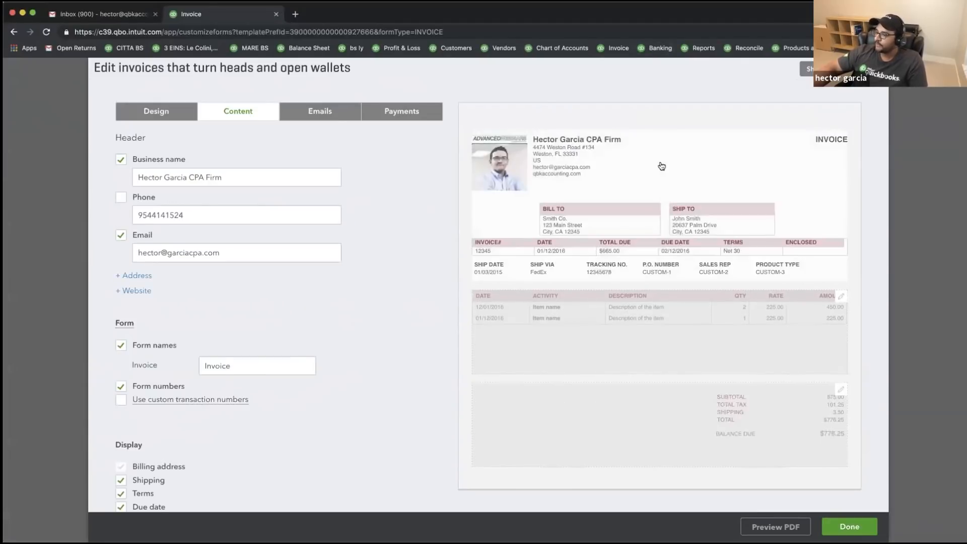
pyautogui.click(642, 369)
pyautogui.click(649, 418)
pyautogui.click(671, 223)
pyautogui.click(630, 343)
pyautogui.click(650, 429)
pyautogui.click(664, 207)
pyautogui.click(642, 319)
pyautogui.click(657, 193)
pyautogui.click(649, 402)
pyautogui.click(659, 204)
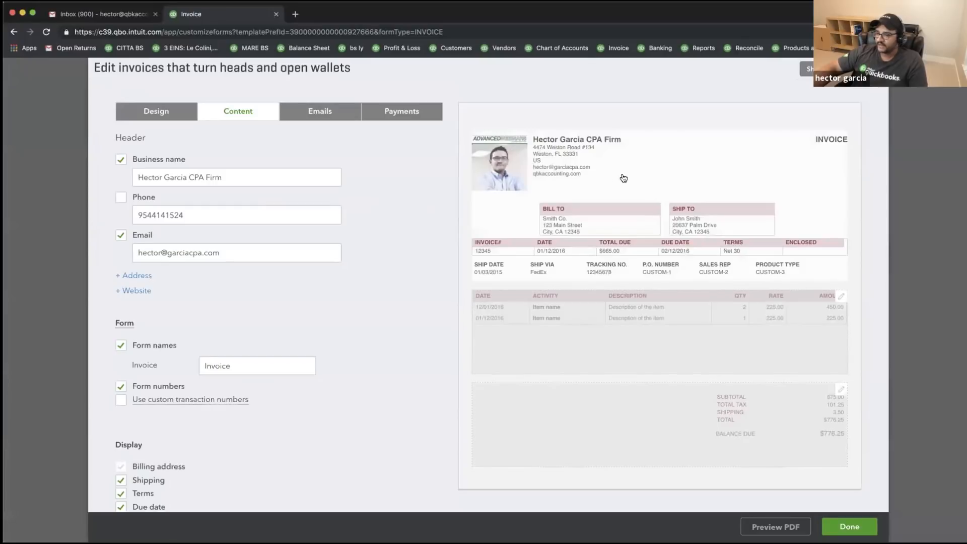
pyautogui.scroll(-1, 262, 312)
# - Tick Phone so the firm's phone number appears in the invoice header
pyautogui.click(121, 188)
pyautogui.moveTo(234, 168); pyautogui.dragTo(115, 164)
pyautogui.moveTo(233, 242); pyautogui.dragTo(88, 242)
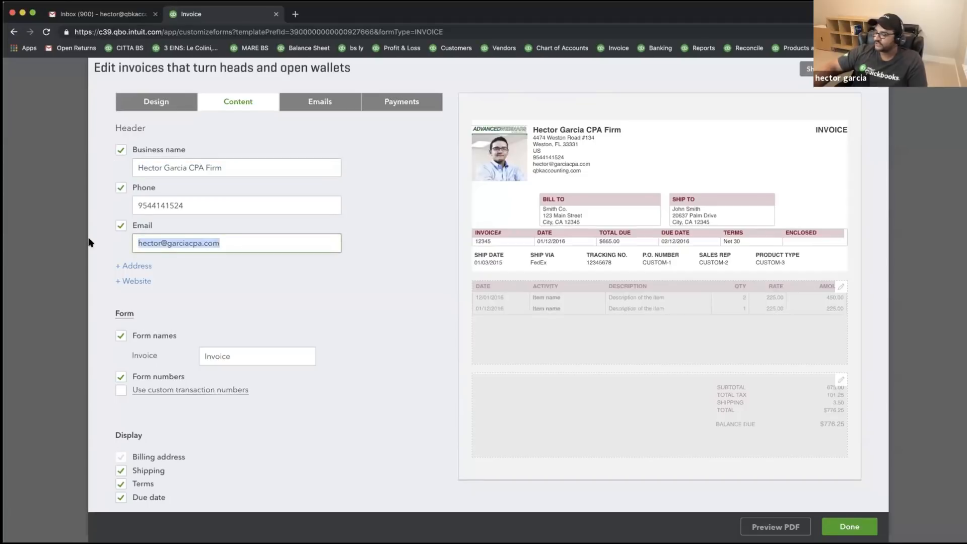
# - Hide the country from the header address and remove the website from the header
pyautogui.click(130, 266)
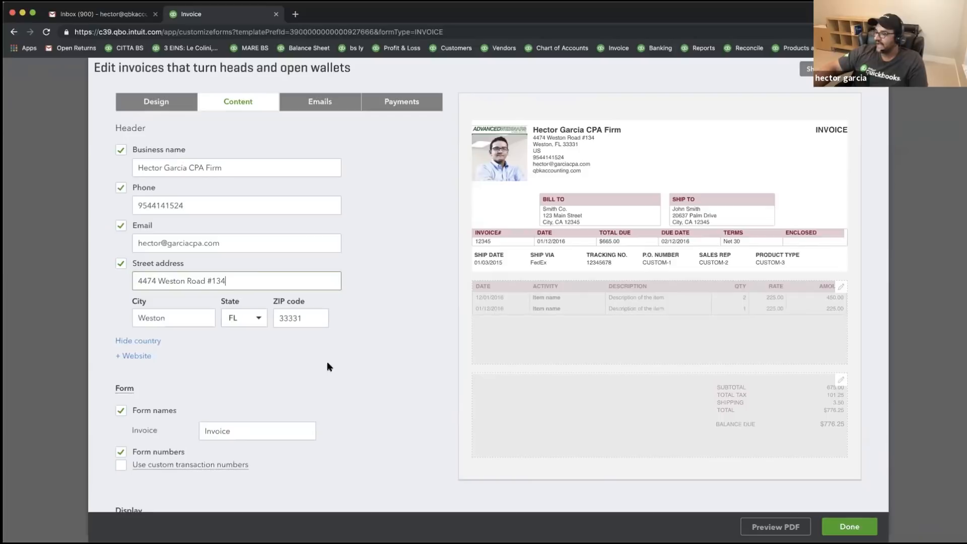
pyautogui.click(138, 341)
pyautogui.click(140, 352)
pyautogui.click(140, 347)
pyautogui.scroll(-1, 213, 361)
pyautogui.click(130, 316)
pyautogui.moveTo(224, 331); pyautogui.dragTo(115, 325)
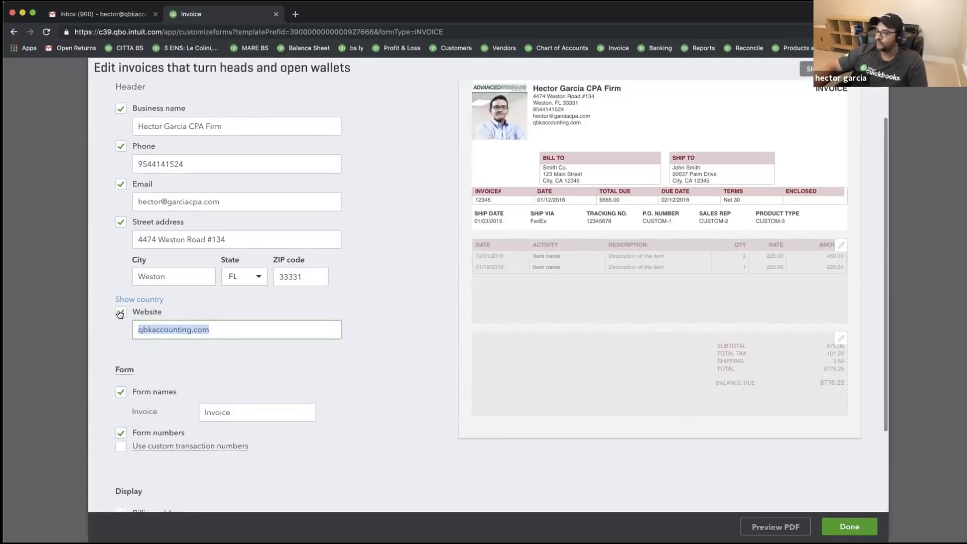
pyautogui.click(119, 314)
pyautogui.scroll(-1, 285, 353)
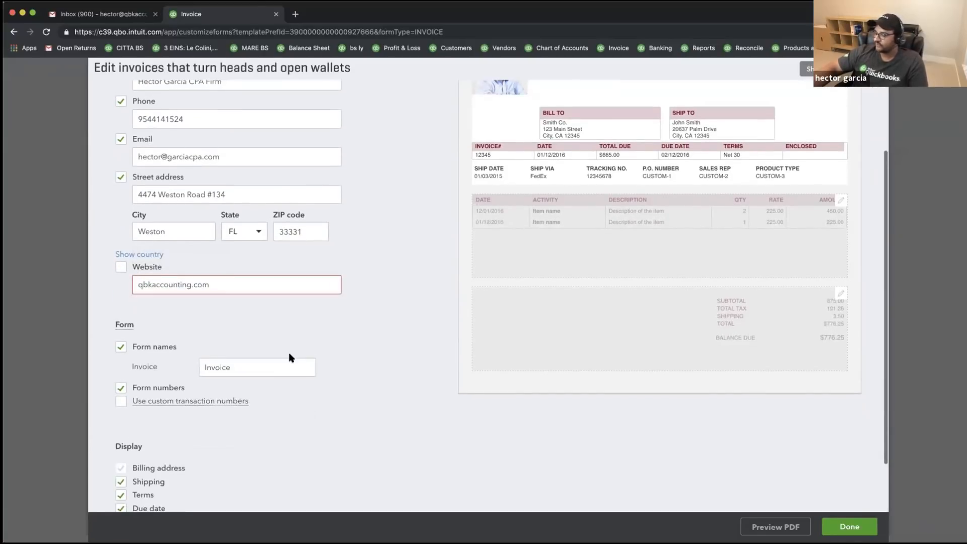
pyautogui.scroll(2, 323, 378)
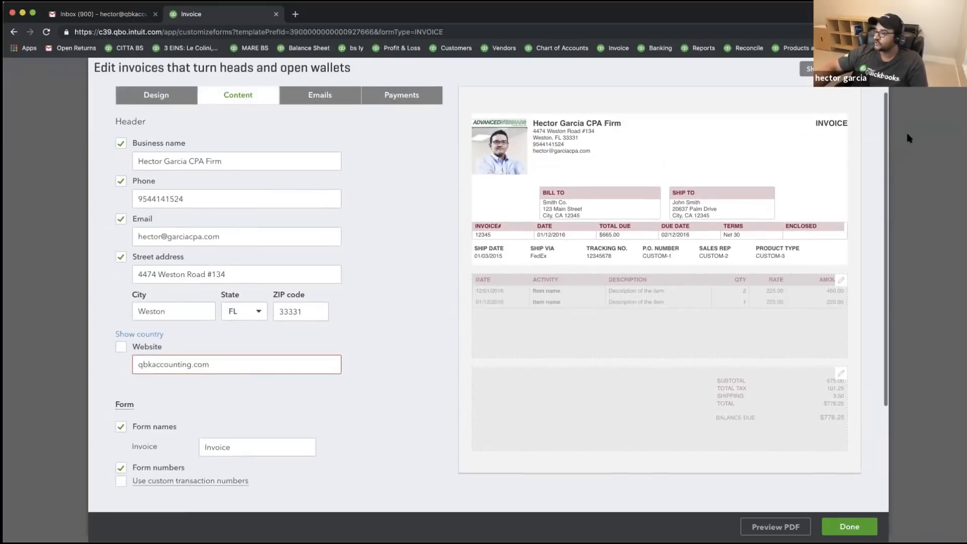
# - Change the form name from Invoice to 'Final Invoice', keeping the invoice number shown
pyautogui.click(250, 447)
pyautogui.doubleClick(229, 443)
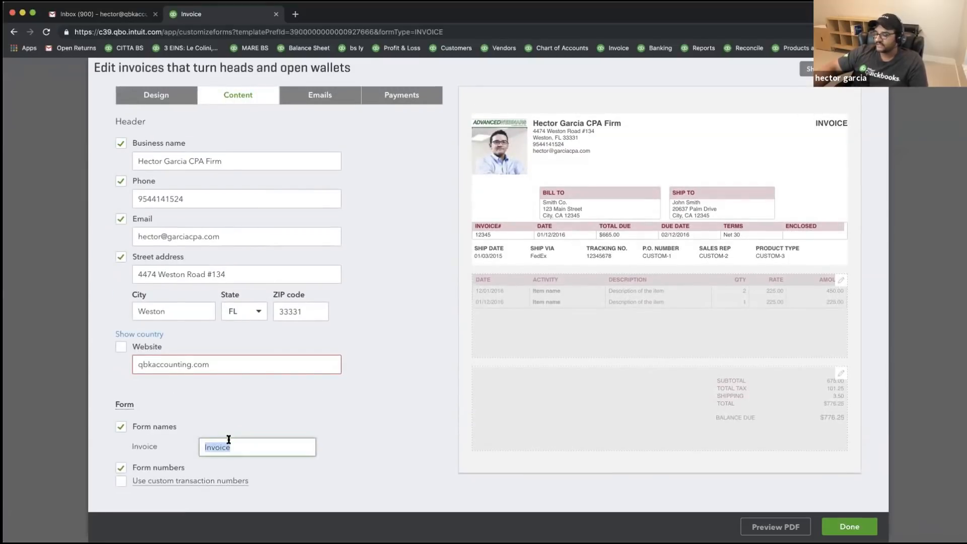
pyautogui.write('F')
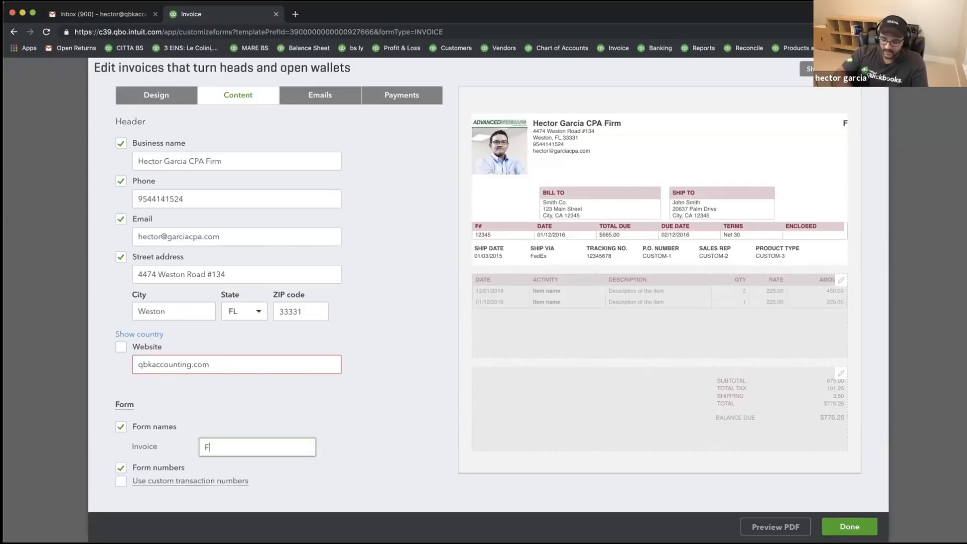
pyautogui.write('inal Invoice')
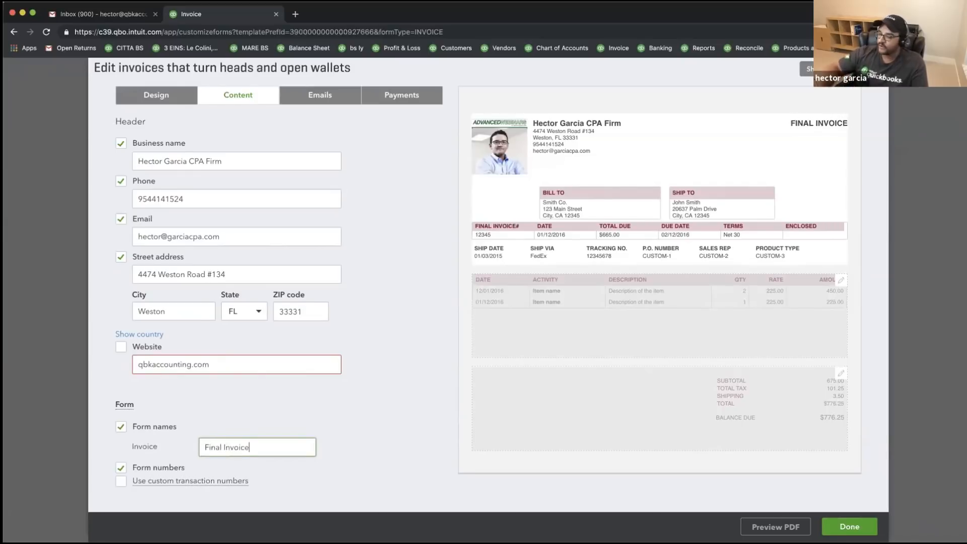
pyautogui.scroll(-2, 292, 428)
pyautogui.scroll(1, 275, 398)
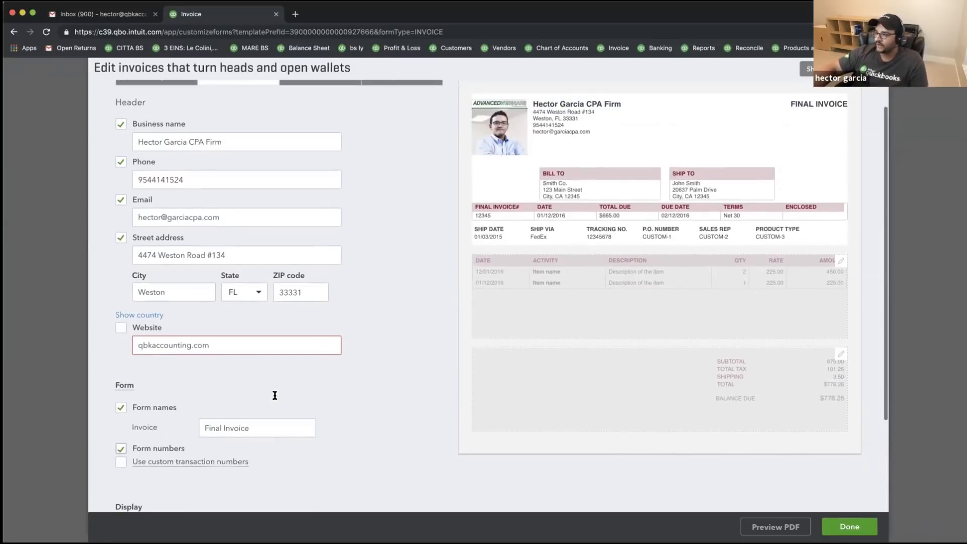
pyautogui.moveTo(260, 428); pyautogui.dragTo(171, 425)
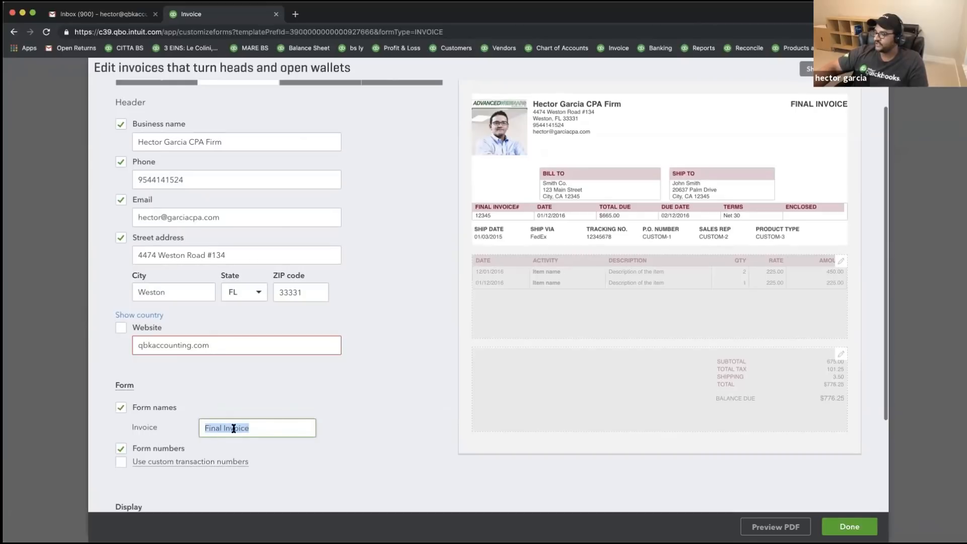
pyautogui.scroll(-1, 307, 430)
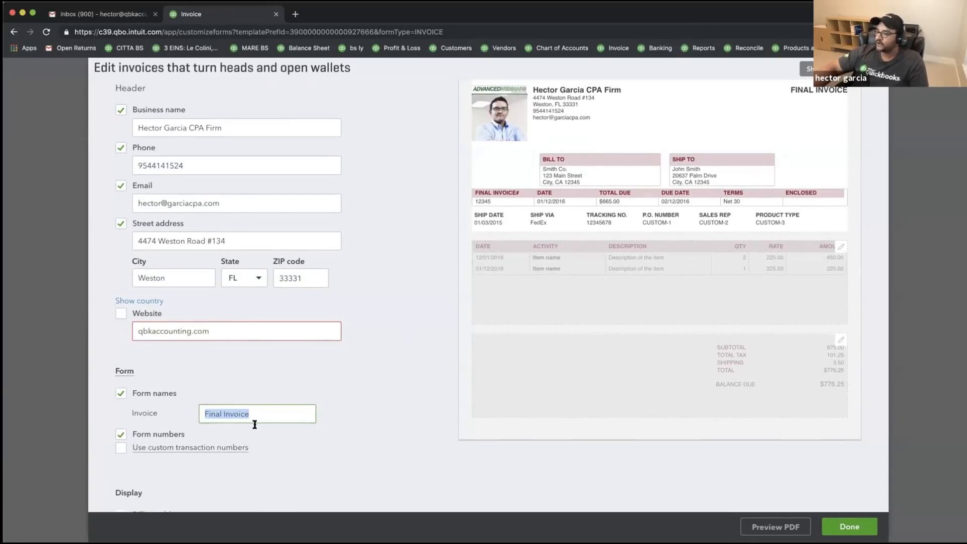
pyautogui.click(118, 435)
pyautogui.click(121, 435)
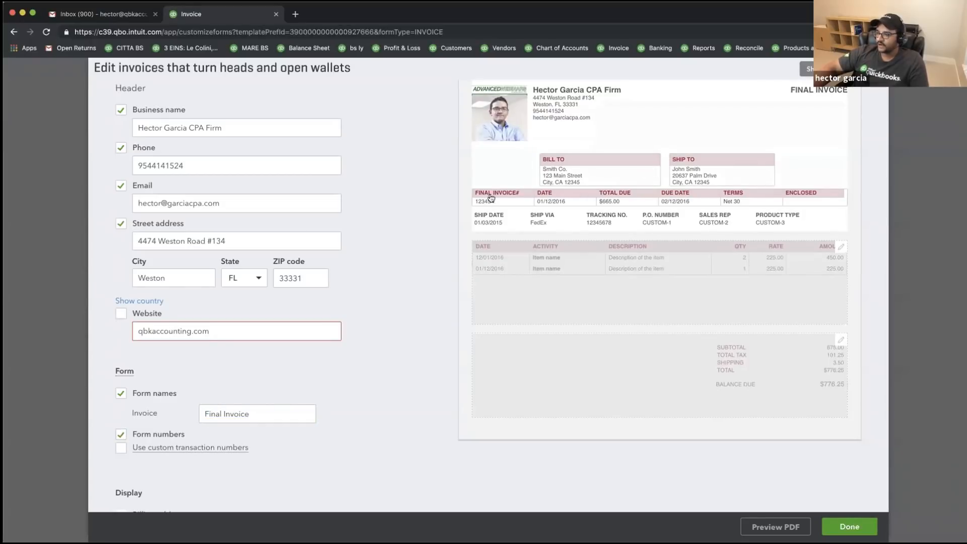
# - Keep the invoice number shown and turn on custom transaction numbers
pyautogui.click(121, 436)
pyautogui.click(122, 436)
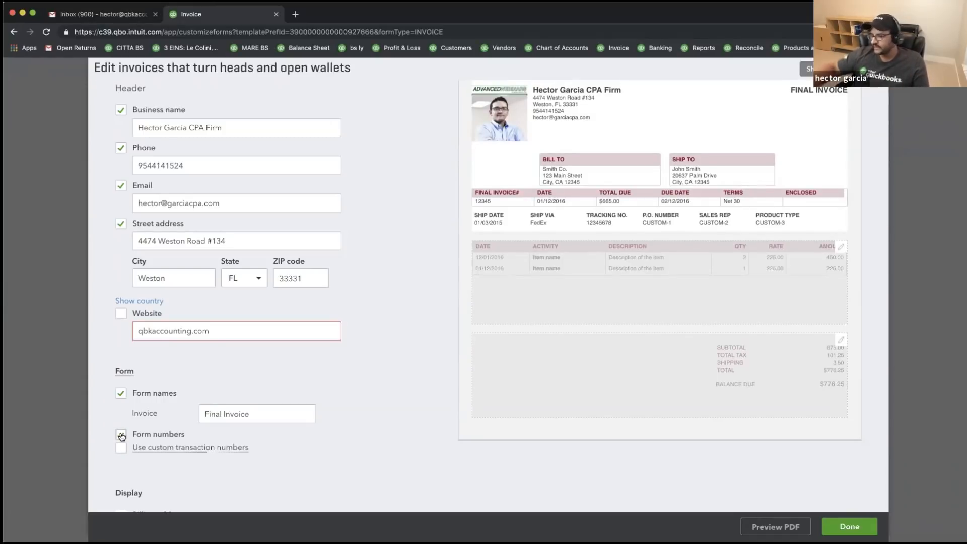
pyautogui.scroll(-2, 122, 434)
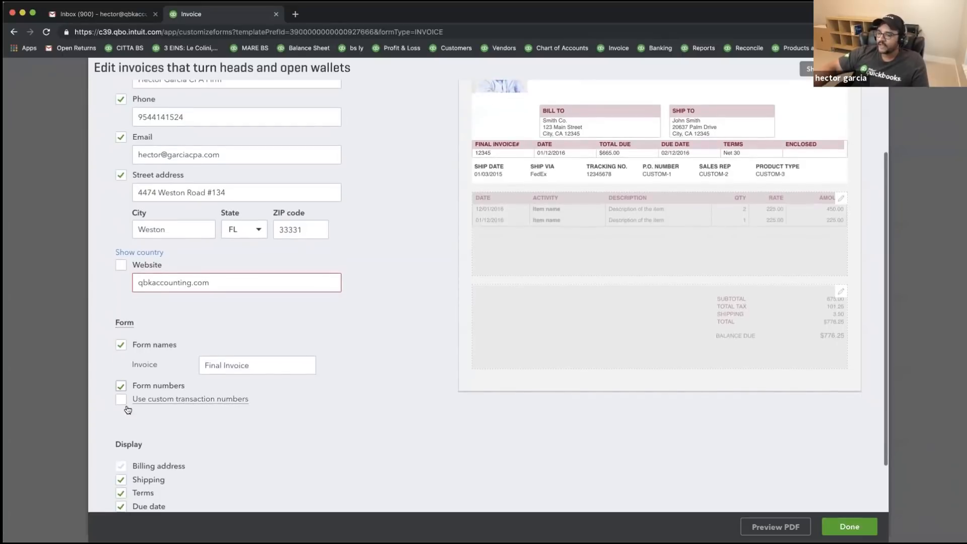
pyautogui.click(121, 401)
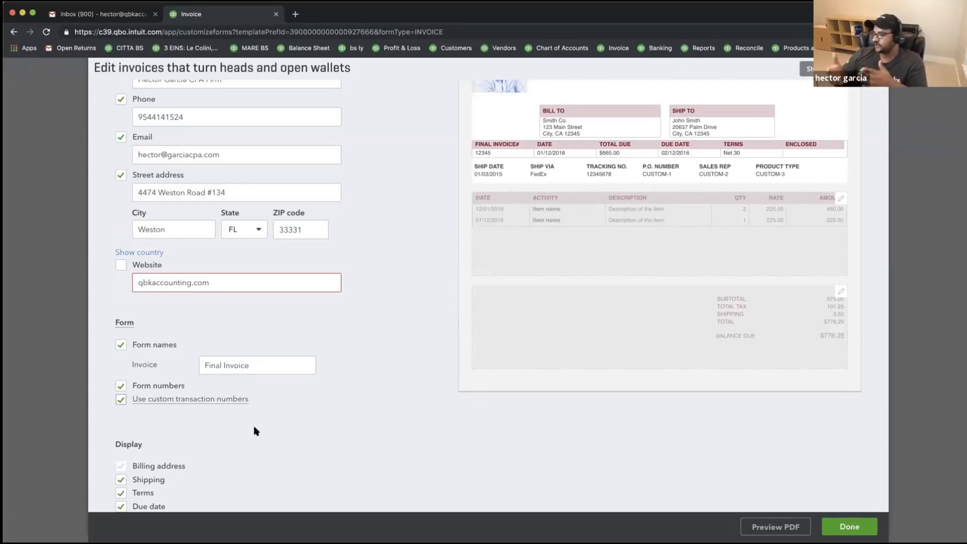
pyautogui.click(118, 403)
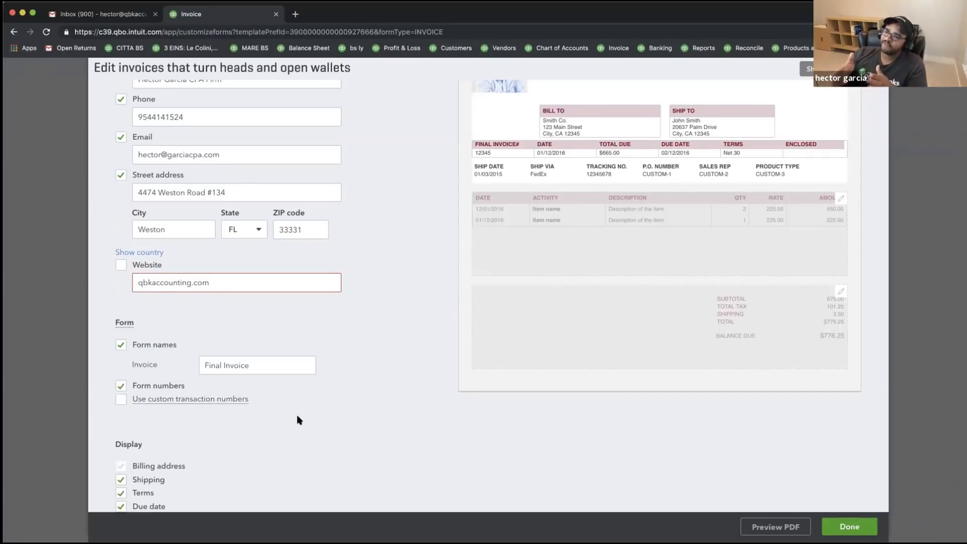
pyautogui.click(121, 399)
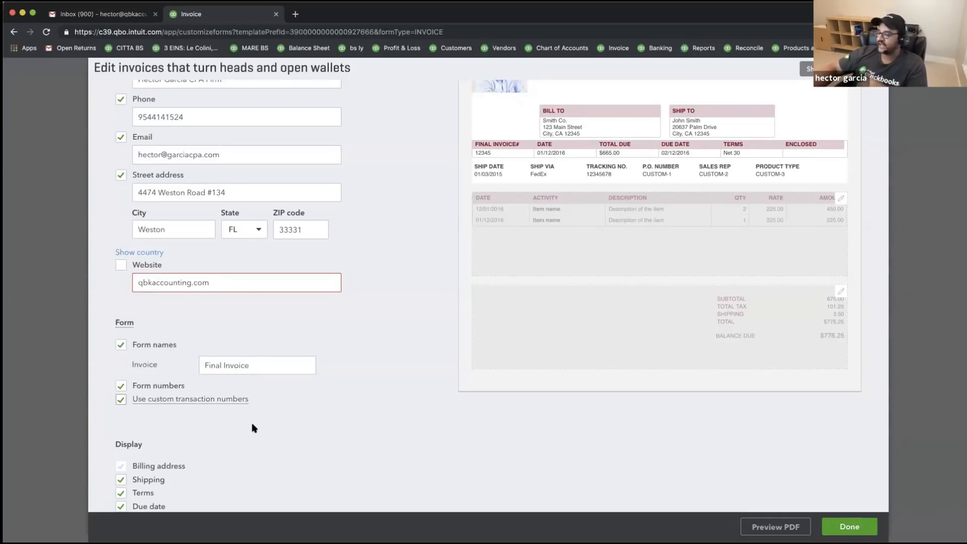
# - Clear the shipping details, terms and due date checkboxes on the invoice template
pyautogui.scroll(-2, 252, 426)
pyautogui.scroll(1, 262, 426)
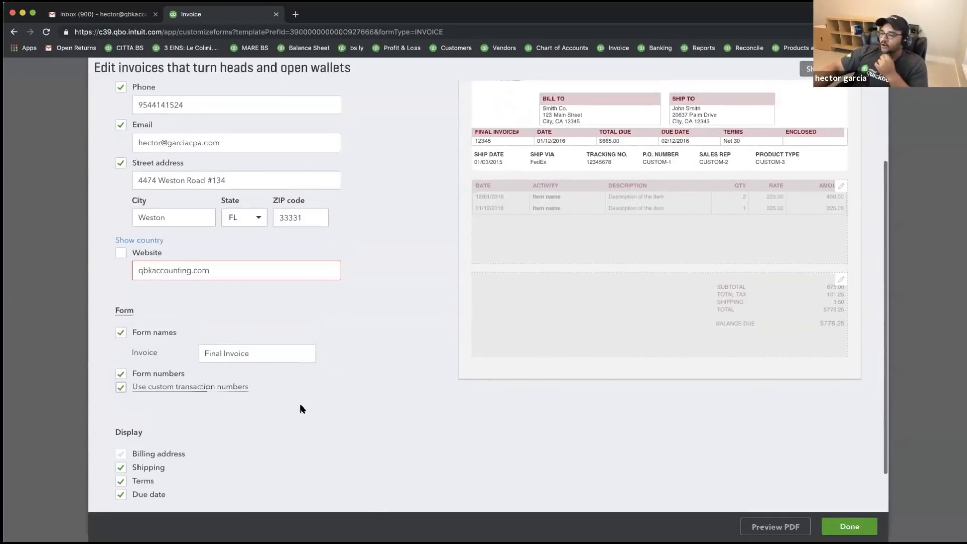
pyautogui.scroll(-1, 272, 424)
pyautogui.click(123, 457)
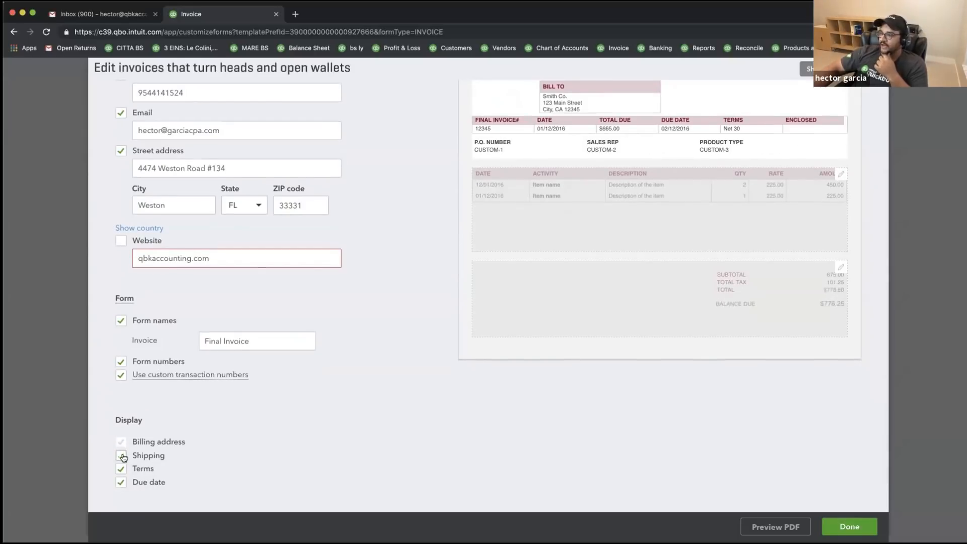
pyautogui.scroll(1, 188, 457)
pyautogui.click(120, 486)
pyautogui.click(121, 501)
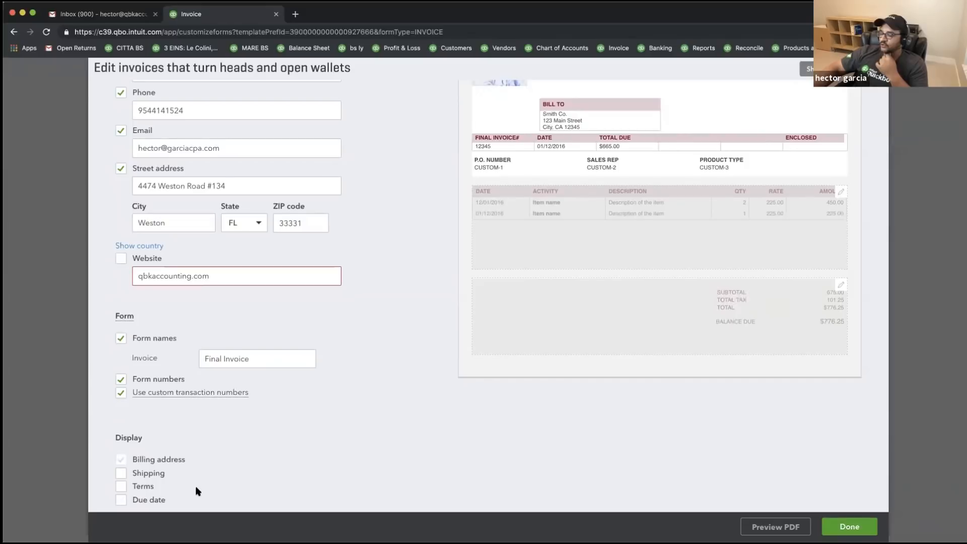
# - Re-enable shipping details, payment terms and due date so all three show on the invoice
pyautogui.scroll(-1, 160, 485)
pyautogui.click(120, 468)
pyautogui.click(121, 482)
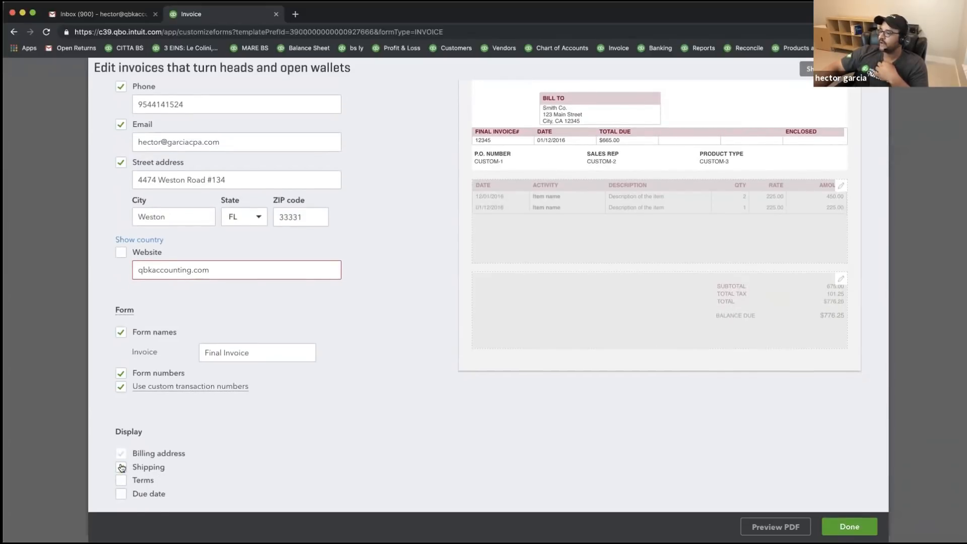
pyautogui.click(121, 467)
pyautogui.click(121, 468)
pyautogui.click(121, 480)
pyautogui.click(122, 468)
pyautogui.click(121, 493)
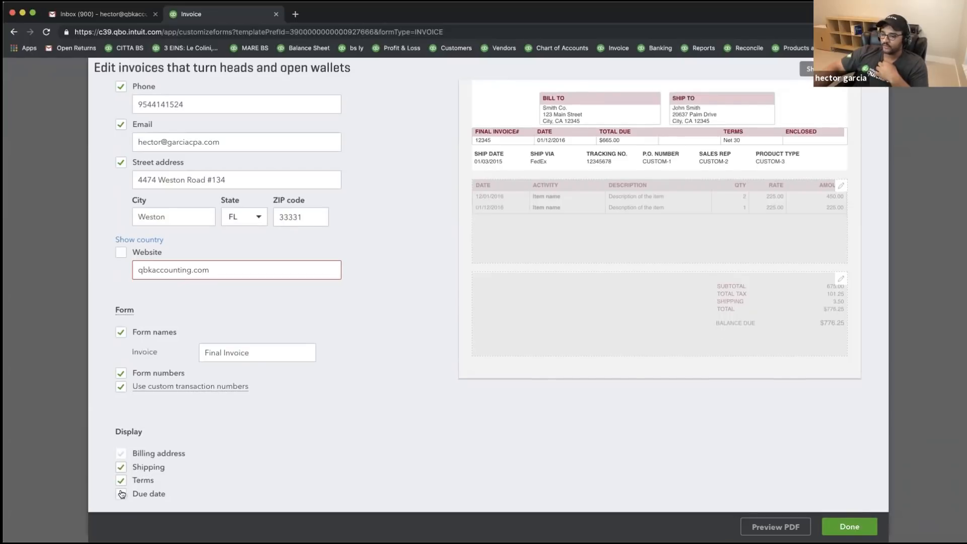
pyautogui.click(120, 494)
pyautogui.click(121, 468)
pyautogui.click(121, 480)
pyautogui.click(122, 468)
pyautogui.click(121, 481)
pyautogui.click(120, 495)
pyautogui.scroll(-1, 201, 448)
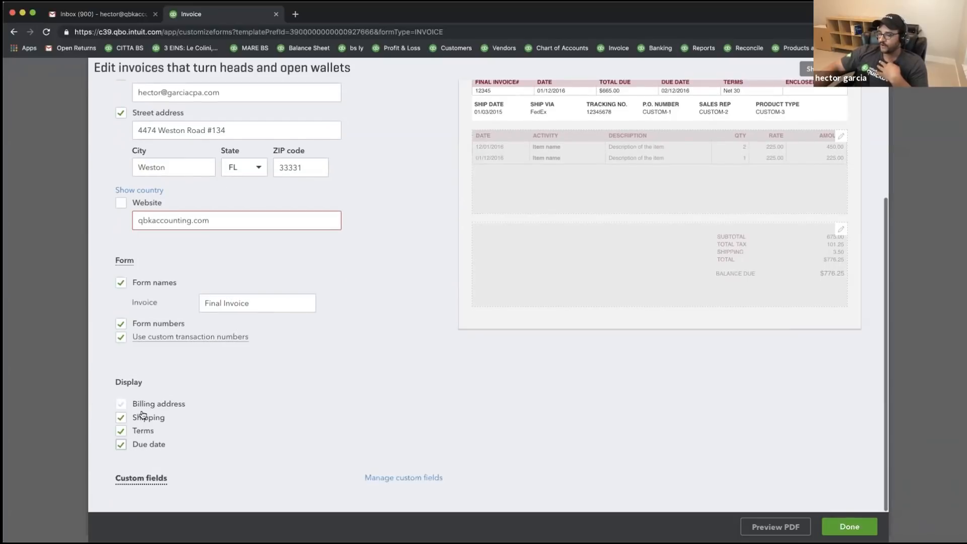
pyautogui.scroll(1, 422, 463)
# - Review the custom fields list, then start a new invoice and choose to edit its current template
pyautogui.click(402, 483)
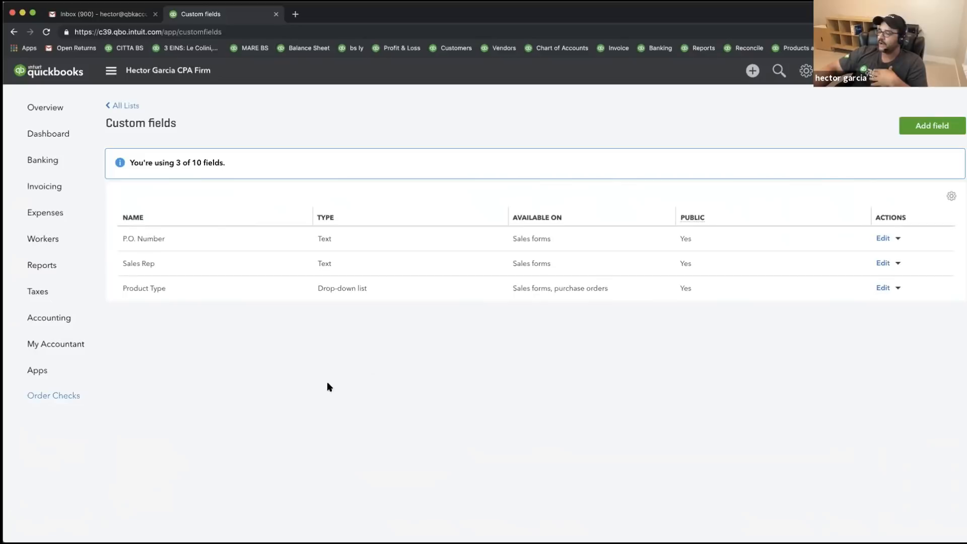
pyautogui.click(752, 71)
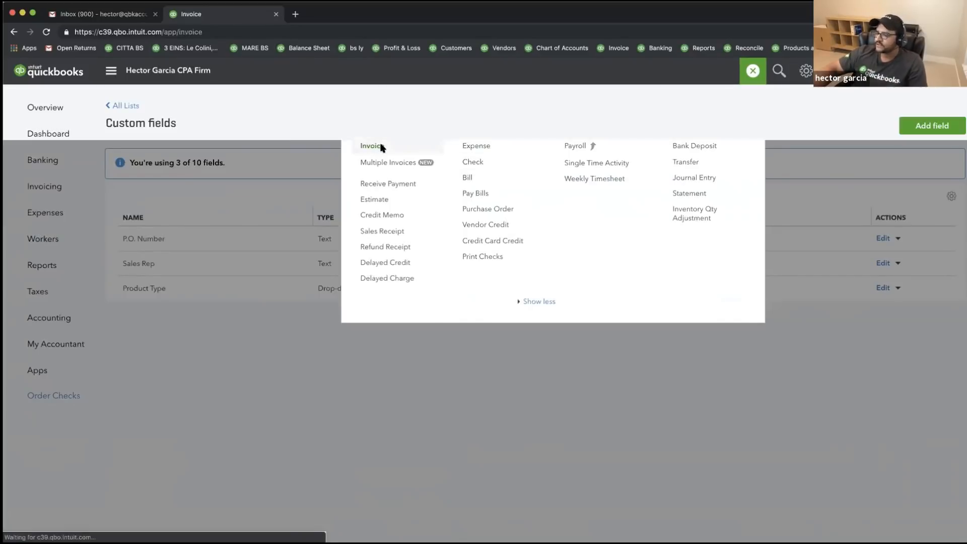
pyautogui.click(378, 147)
pyautogui.click(573, 528)
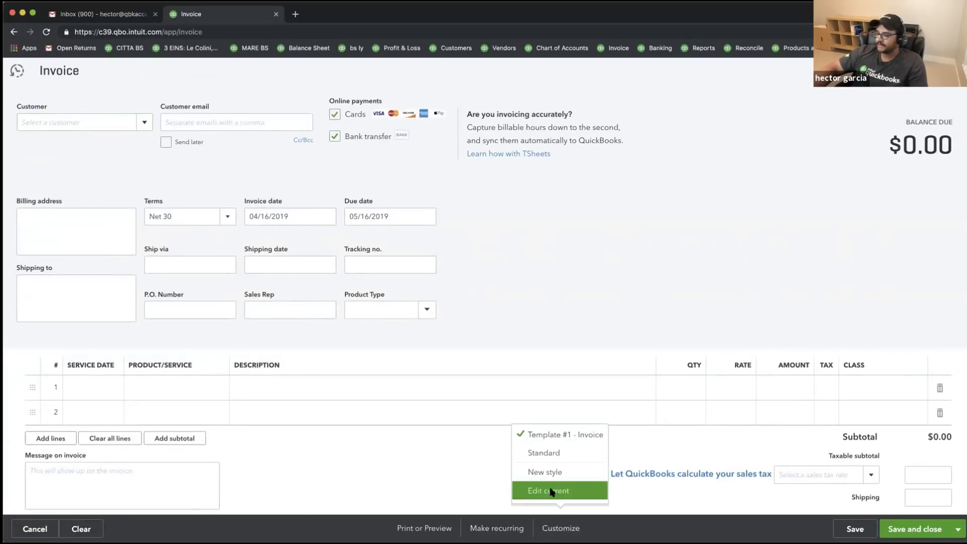
pyautogui.click(553, 490)
# - Leave the unsaved invoice, switch to the Content tab and open the activity table settings
pyautogui.click(551, 318)
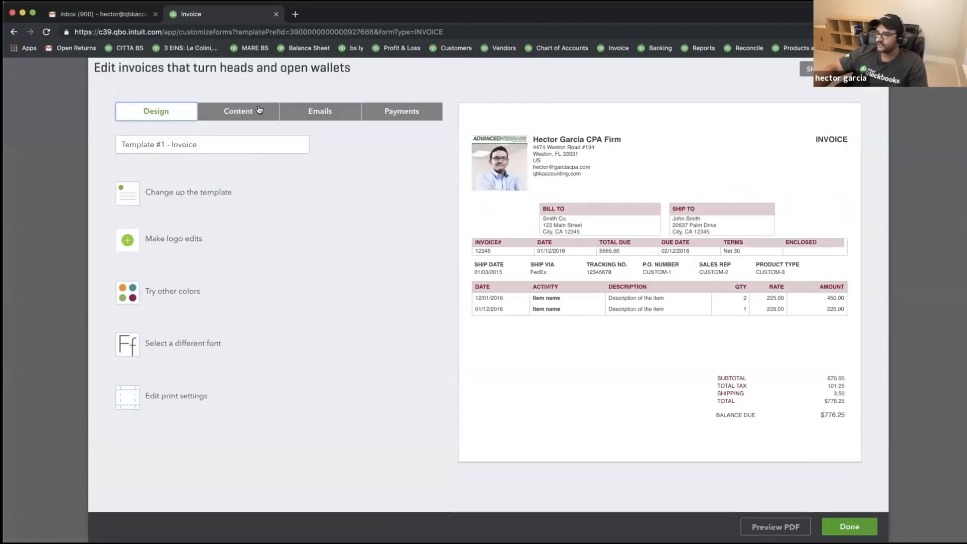
pyautogui.click(235, 110)
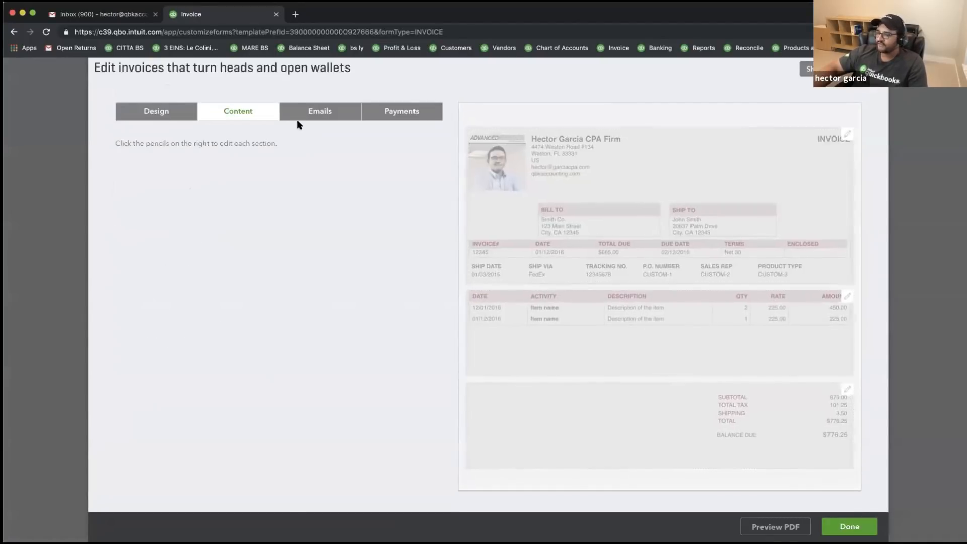
pyautogui.click(563, 272)
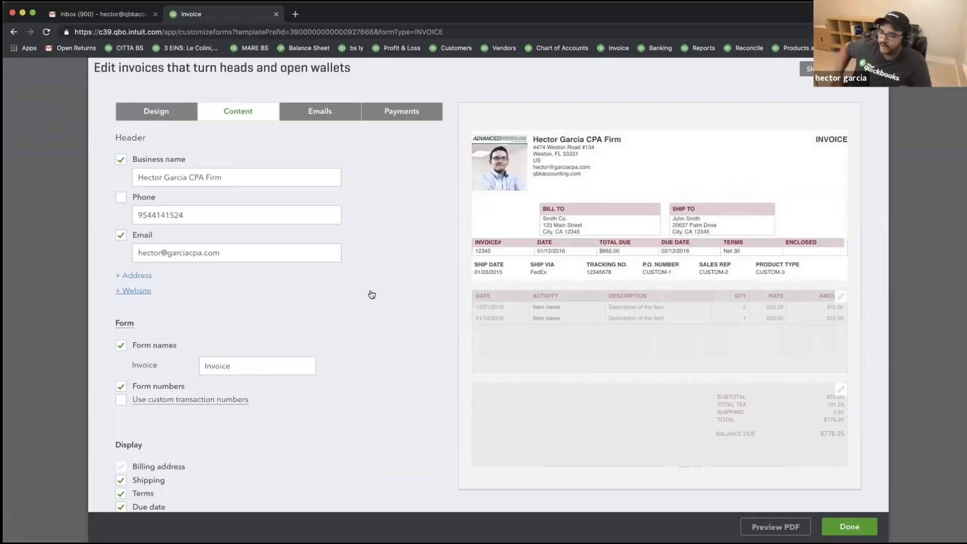
pyautogui.scroll(-3, 358, 317)
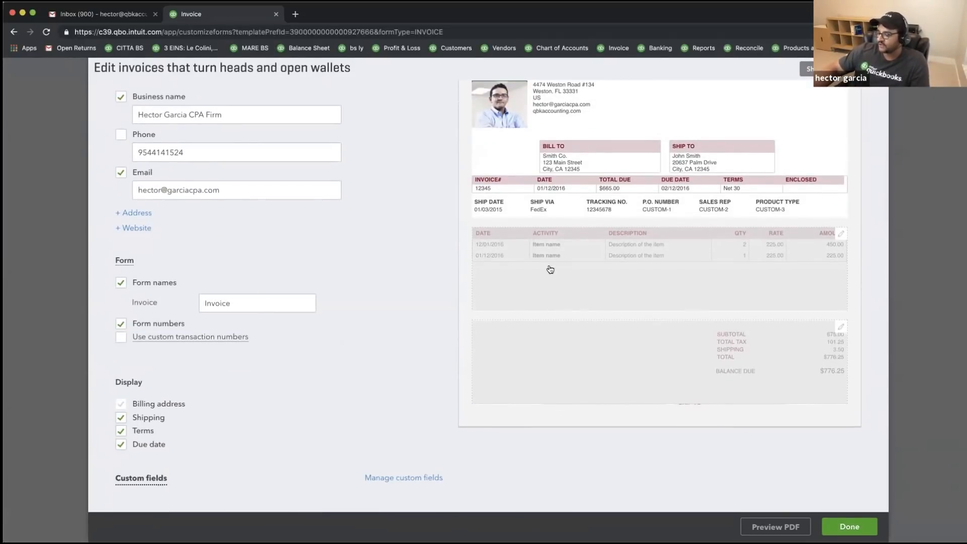
pyautogui.scroll(1, 606, 282)
pyautogui.click(604, 285)
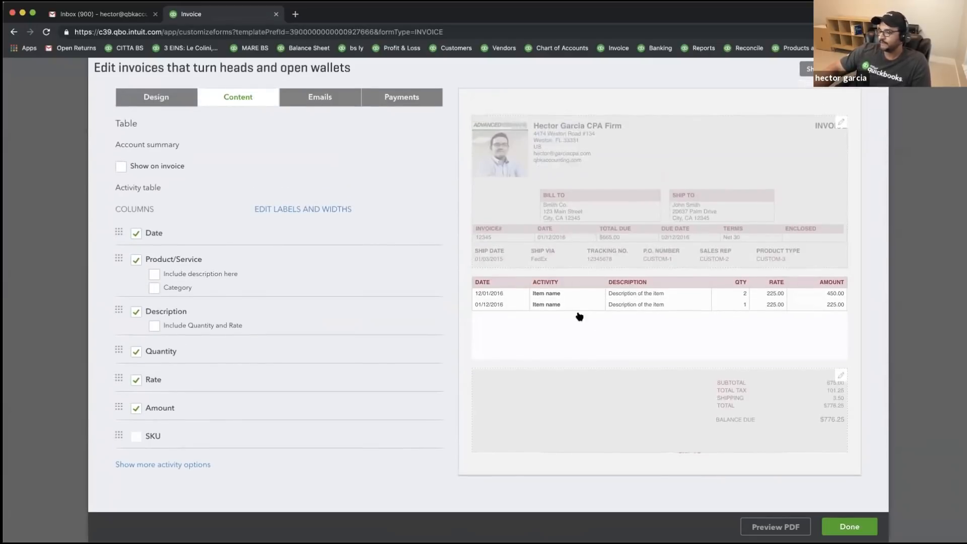
pyautogui.scroll(1, 314, 293)
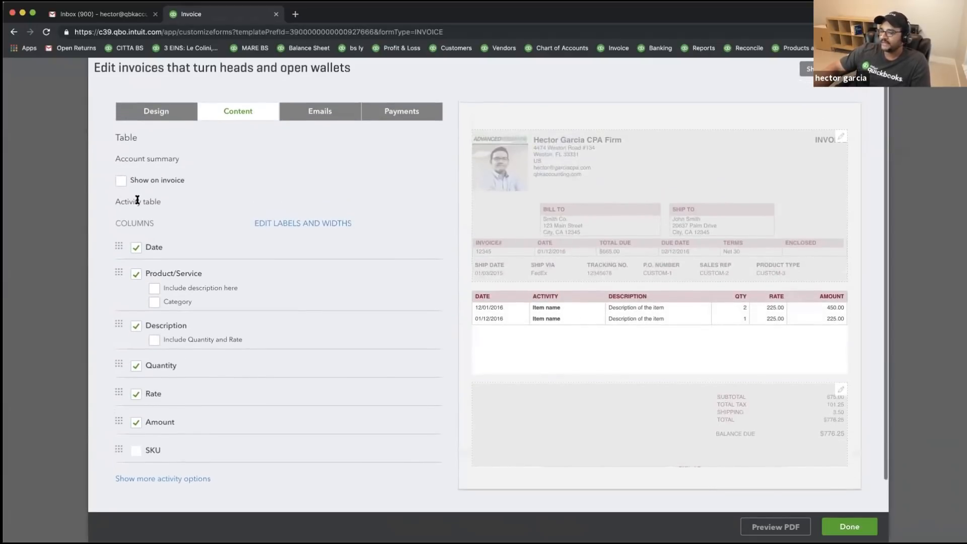
pyautogui.click(121, 180)
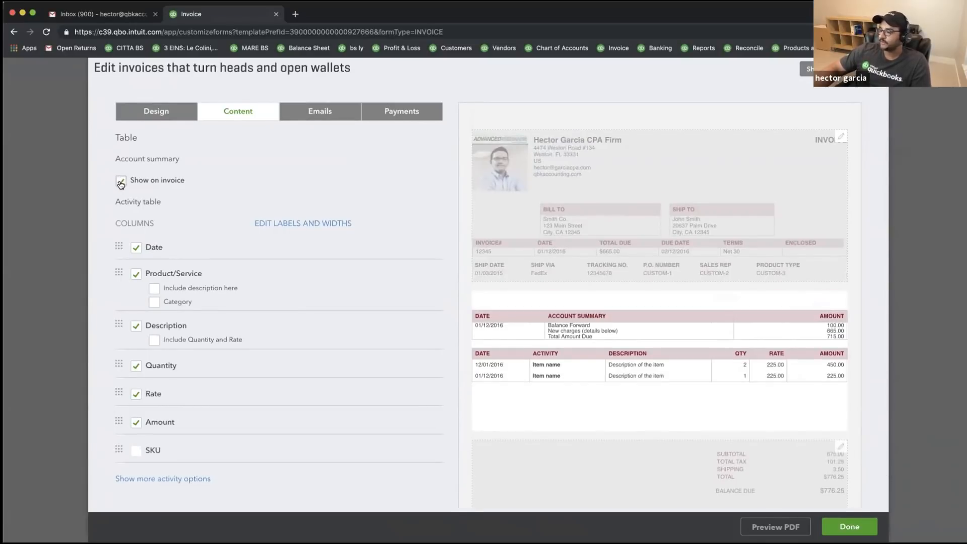
pyautogui.moveTo(115, 159); pyautogui.dragTo(168, 158)
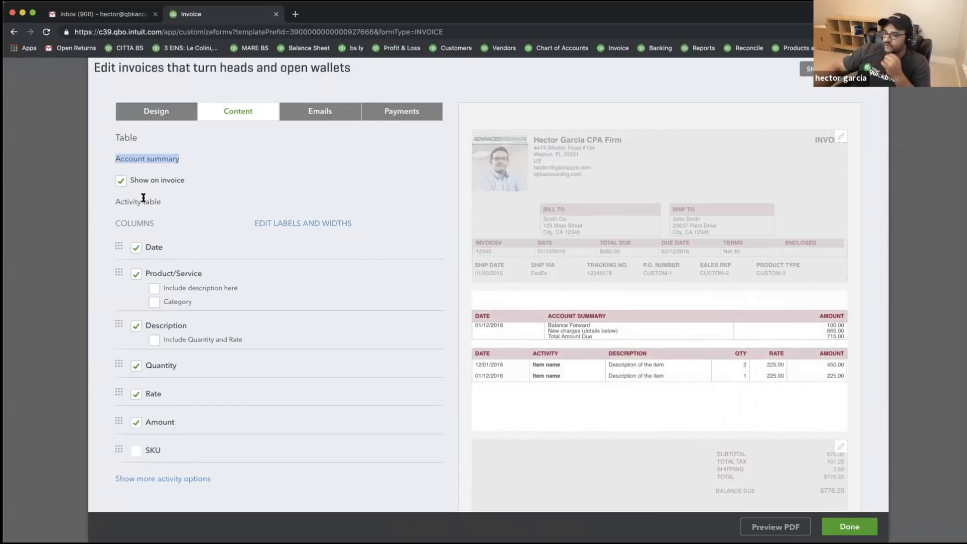
pyautogui.click(121, 180)
pyautogui.click(178, 167)
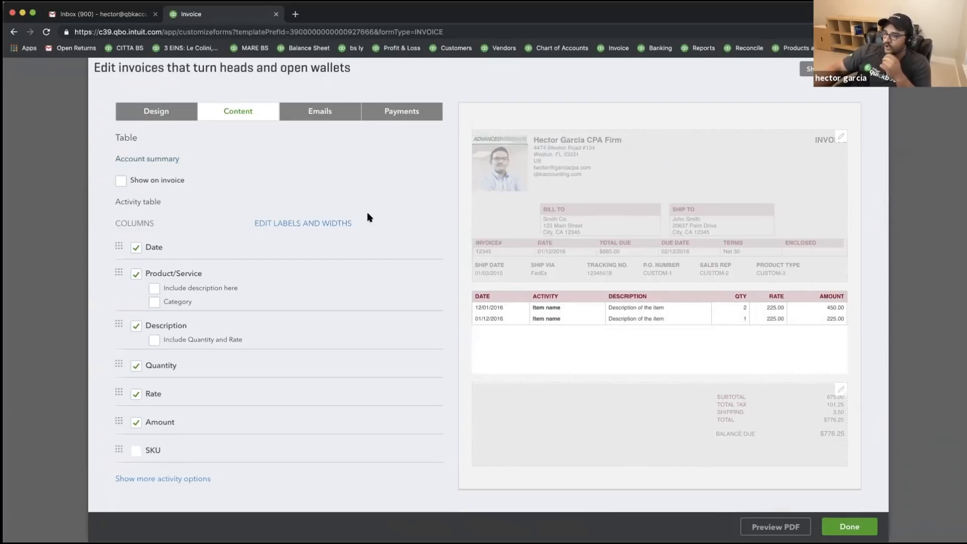
# - Set the Date, Description and Rate column widths to 20, 30 and 11
pyautogui.click(306, 224)
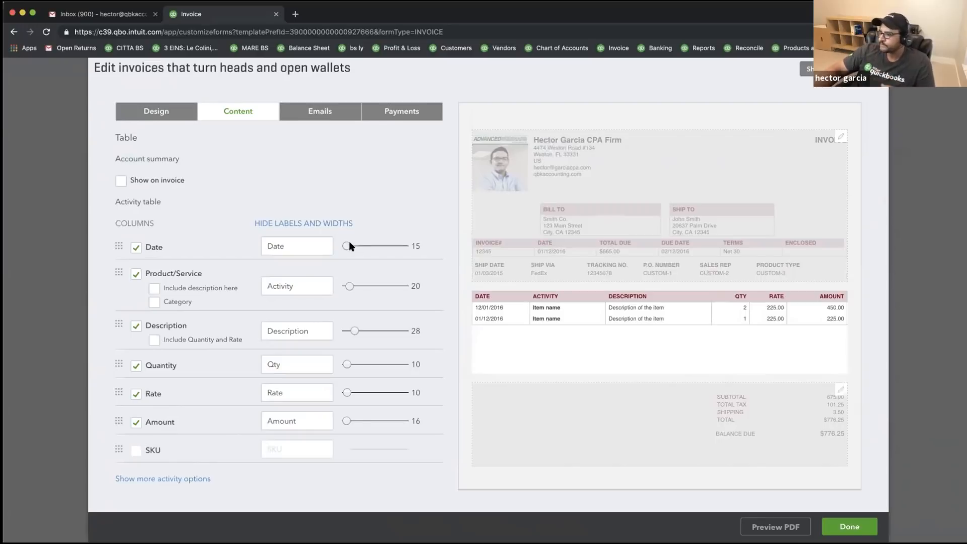
pyautogui.moveTo(346, 246); pyautogui.dragTo(381, 246)
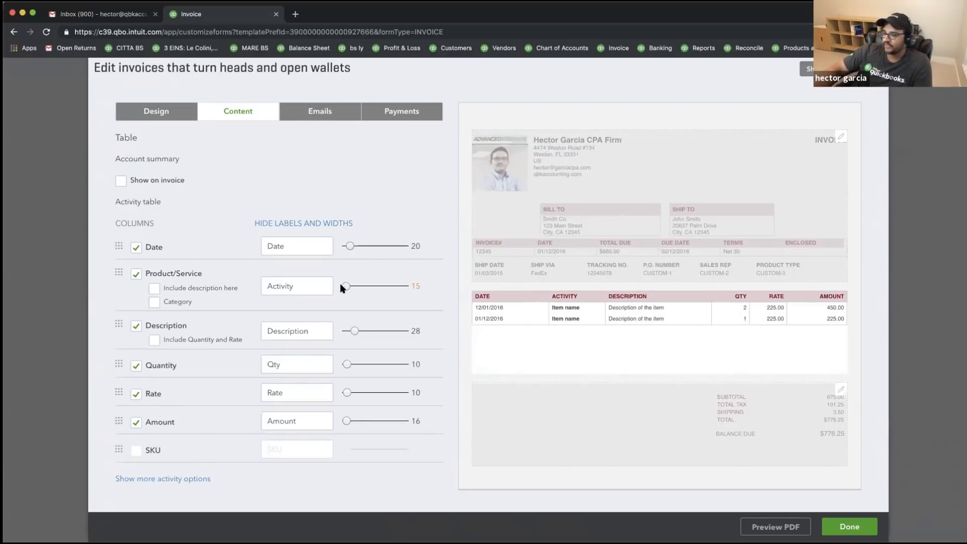
pyautogui.moveTo(353, 329)
pyautogui.mouseDown()
pyautogui.moveTo(390, 333)
pyautogui.moveTo(356, 330)
pyautogui.mouseUp()
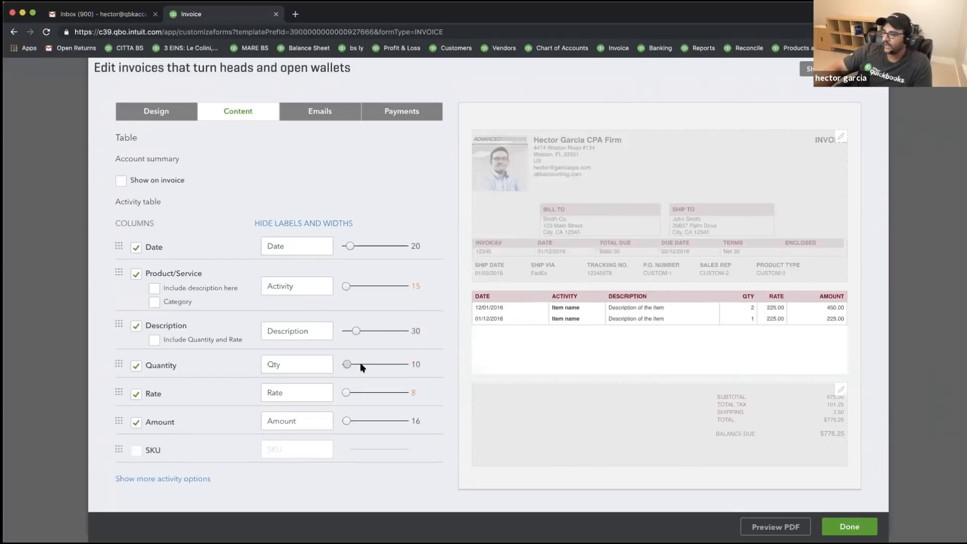
pyautogui.moveTo(347, 392); pyautogui.dragTo(339, 419)
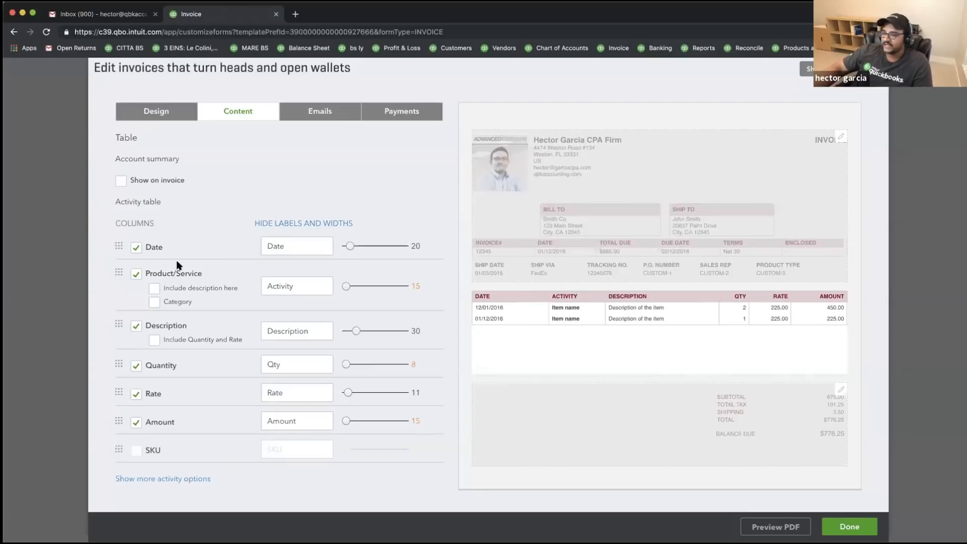
# - Remove the Date column and keep Description as its own separate column
pyautogui.click(136, 248)
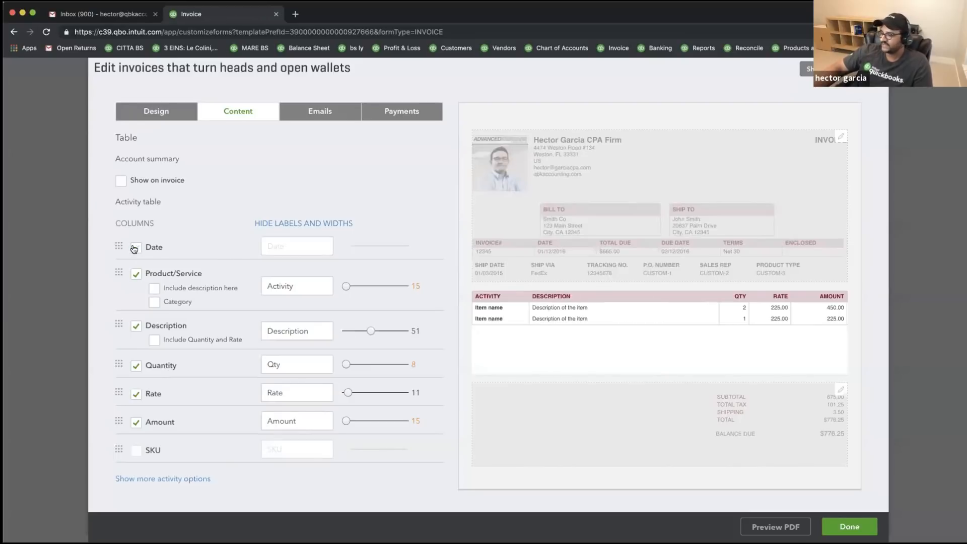
pyautogui.click(135, 247)
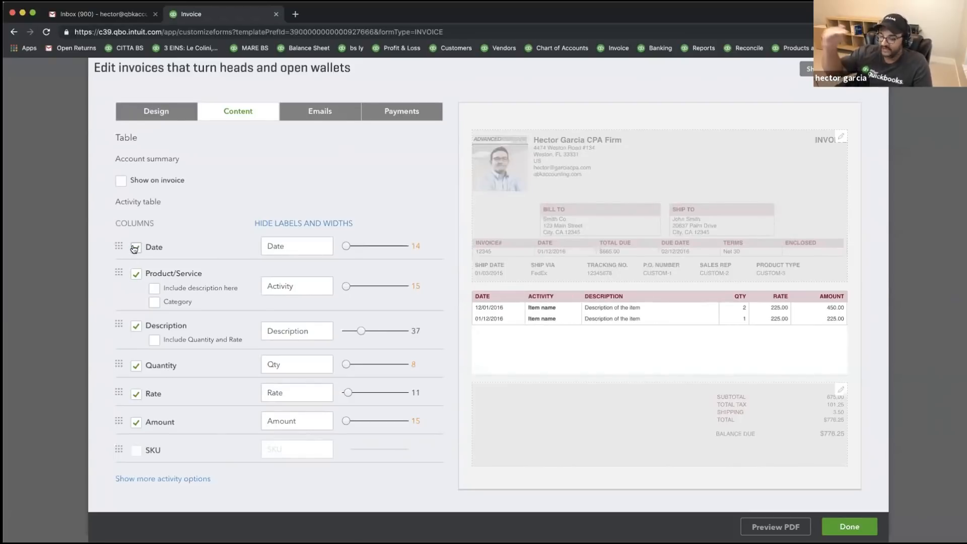
pyautogui.click(134, 248)
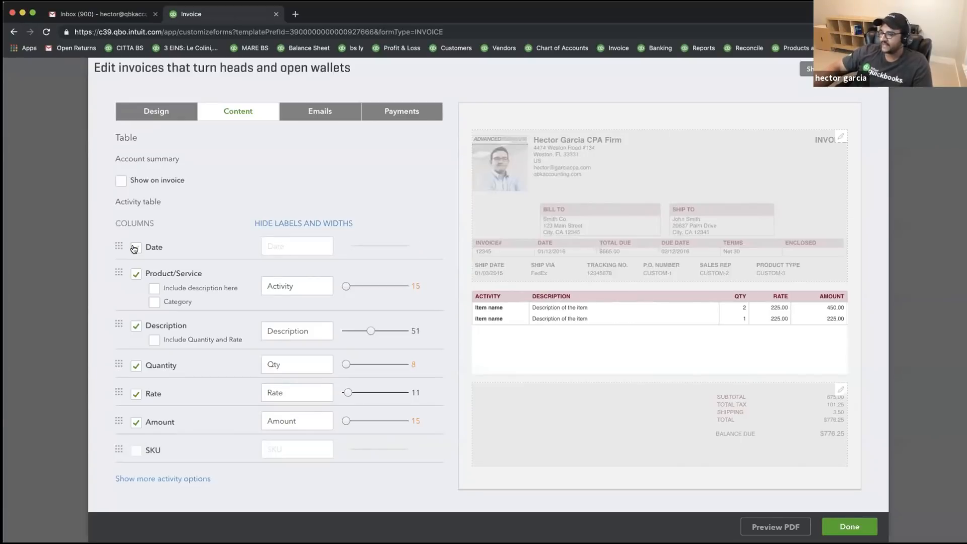
pyautogui.click(153, 289)
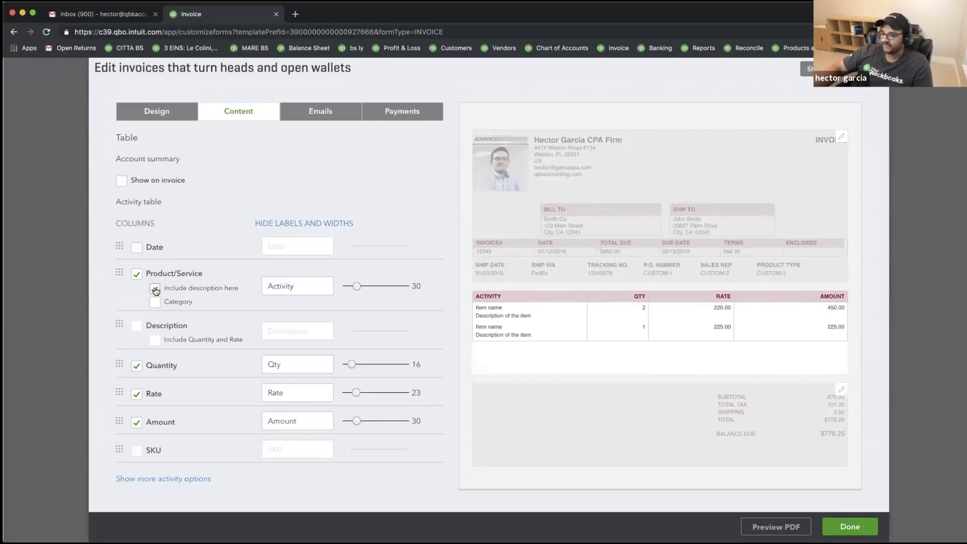
pyautogui.click(156, 290)
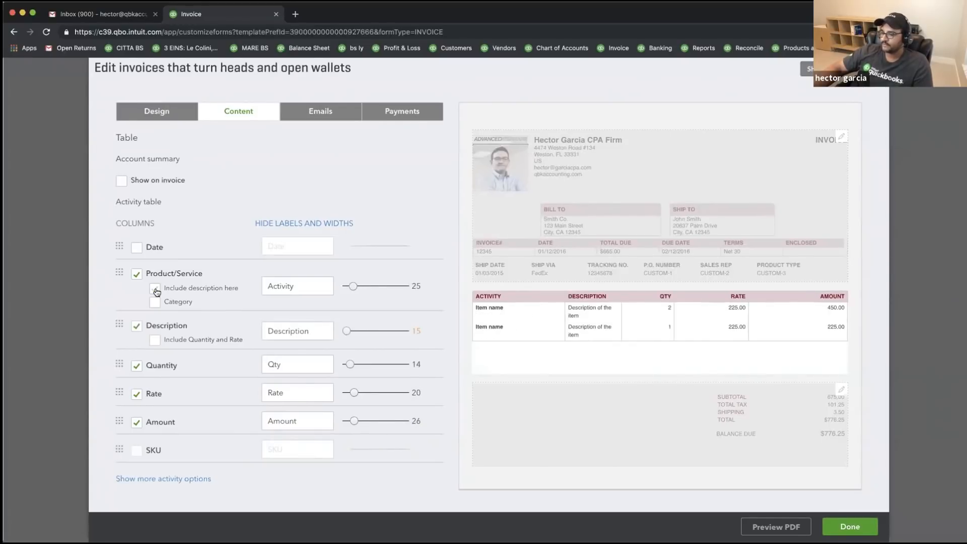
pyautogui.click(136, 327)
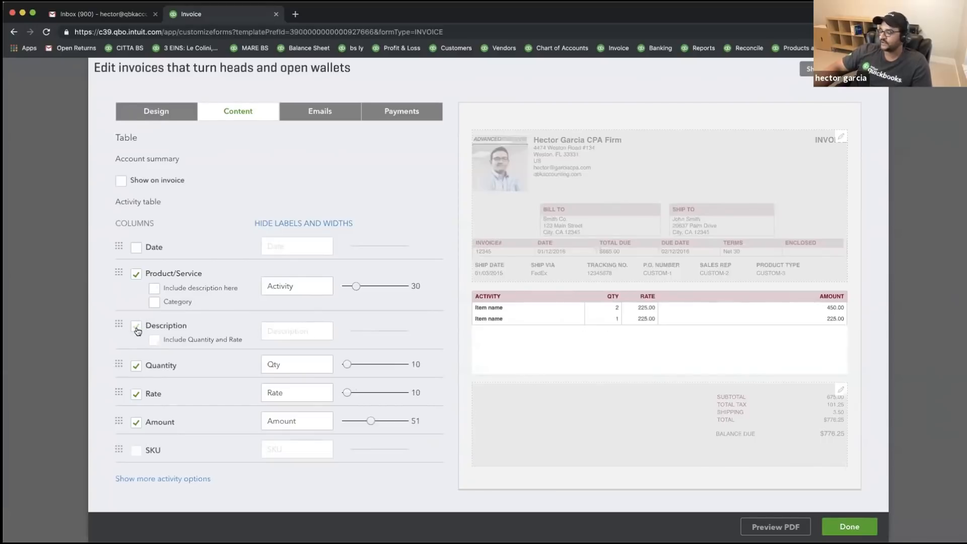
pyautogui.click(140, 330)
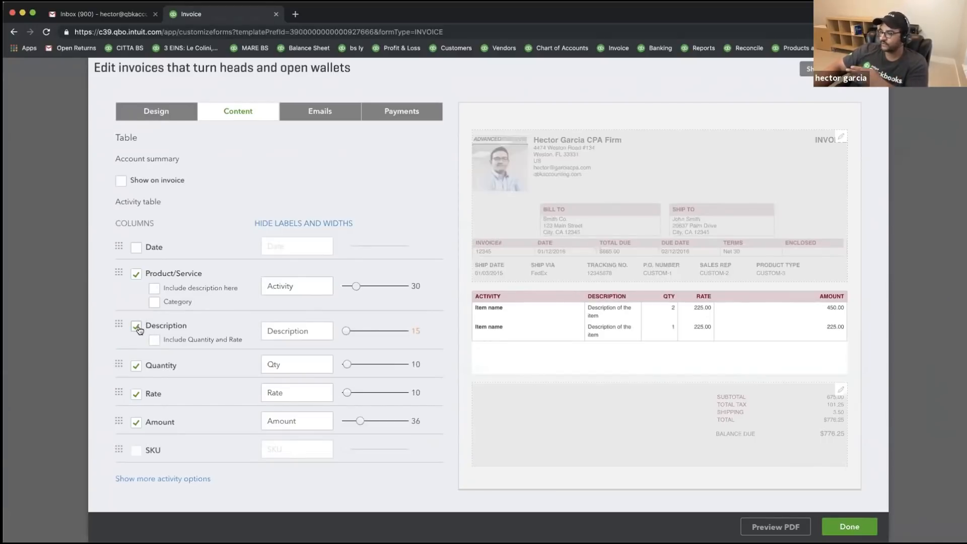
pyautogui.click(155, 289)
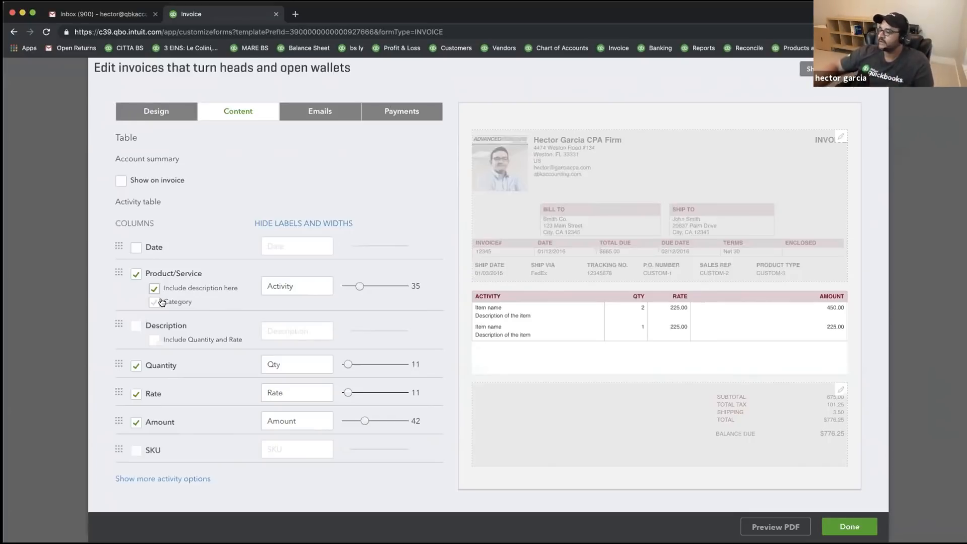
pyautogui.click(139, 328)
pyautogui.click(139, 327)
pyautogui.click(139, 327)
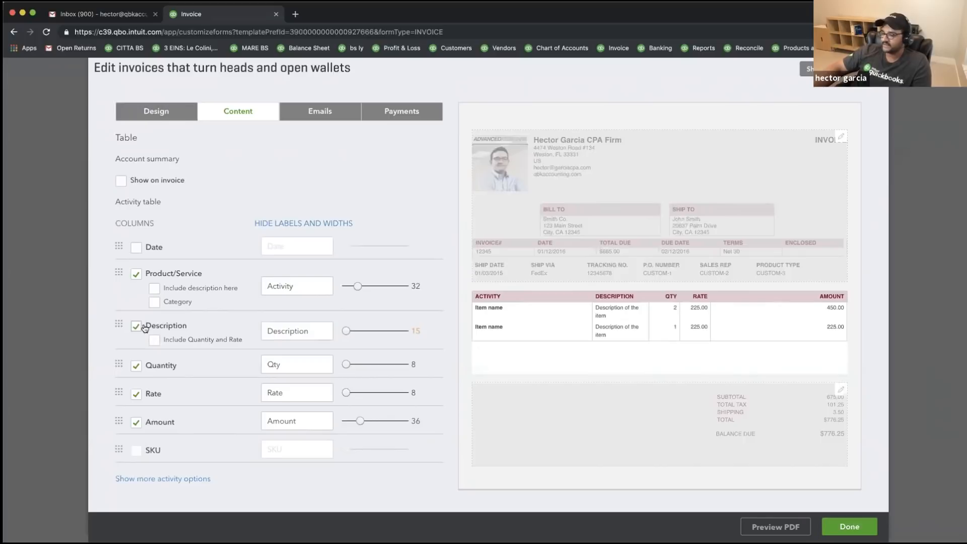
# - Hide the Qty and Rate columns, then put both back on the invoice
pyautogui.click(137, 367)
pyautogui.click(137, 393)
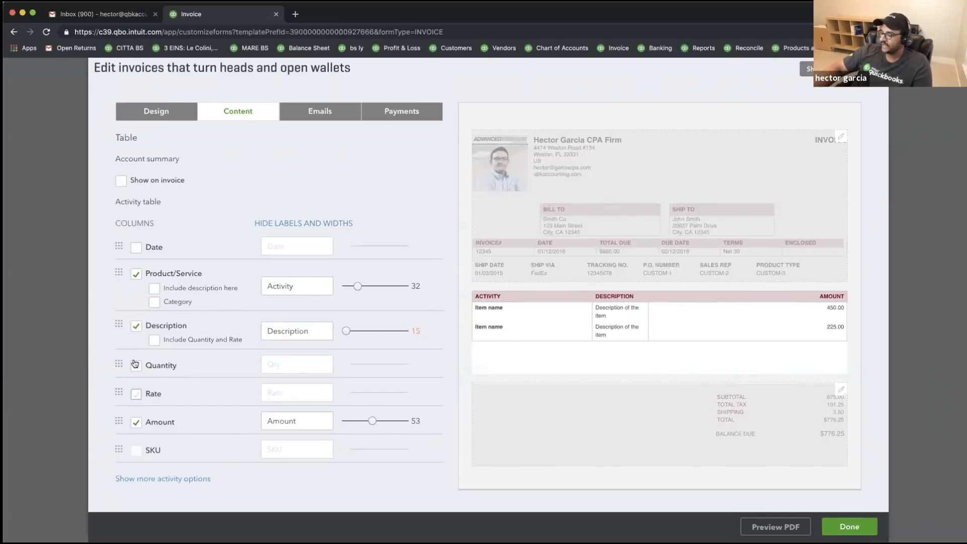
pyautogui.click(138, 367)
pyautogui.click(136, 393)
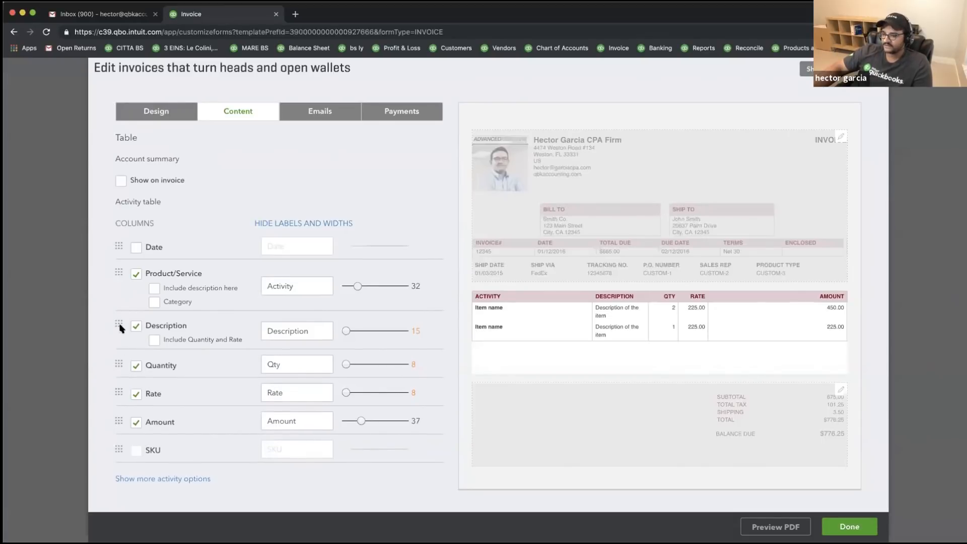
# - Move Description above the activity column and Amount ahead of Rate and Qty
pyautogui.moveTo(120, 324); pyautogui.dragTo(119, 275)
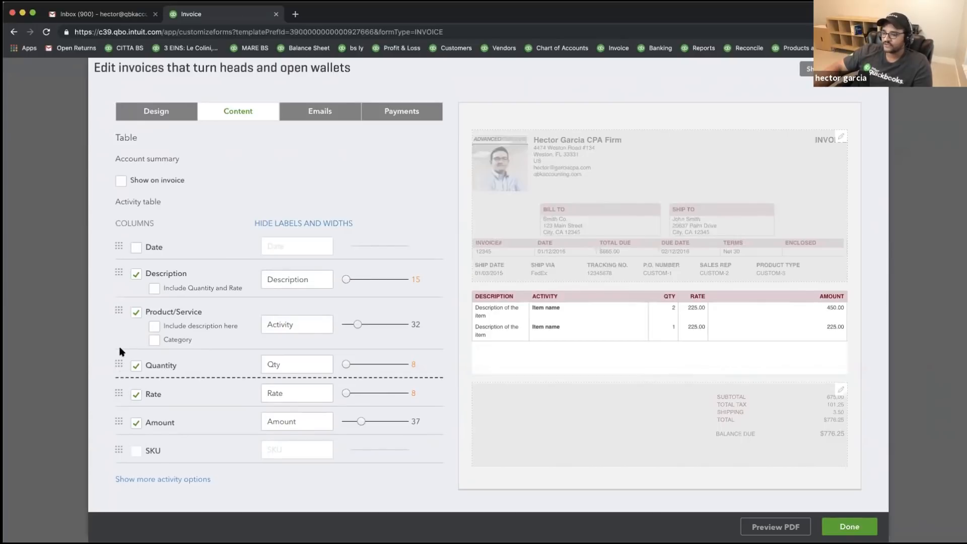
pyautogui.moveTo(119, 421)
pyautogui.mouseDown()
pyautogui.moveTo(116, 362)
pyautogui.moveTo(118, 424)
pyautogui.mouseUp()
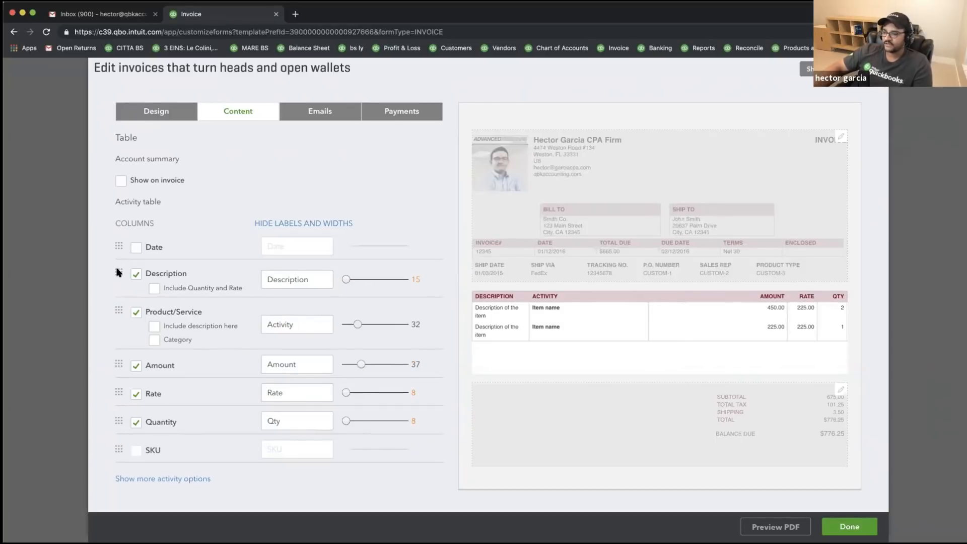
pyautogui.doubleClick(120, 418)
pyautogui.scroll(-1, 145, 312)
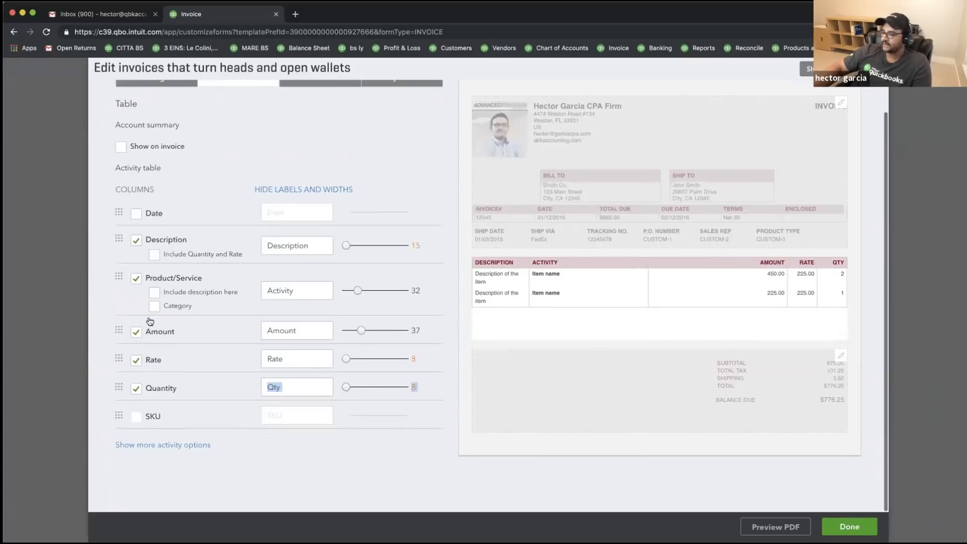
pyautogui.scroll(1, 146, 329)
pyautogui.click(151, 479)
pyautogui.scroll(-3, 231, 466)
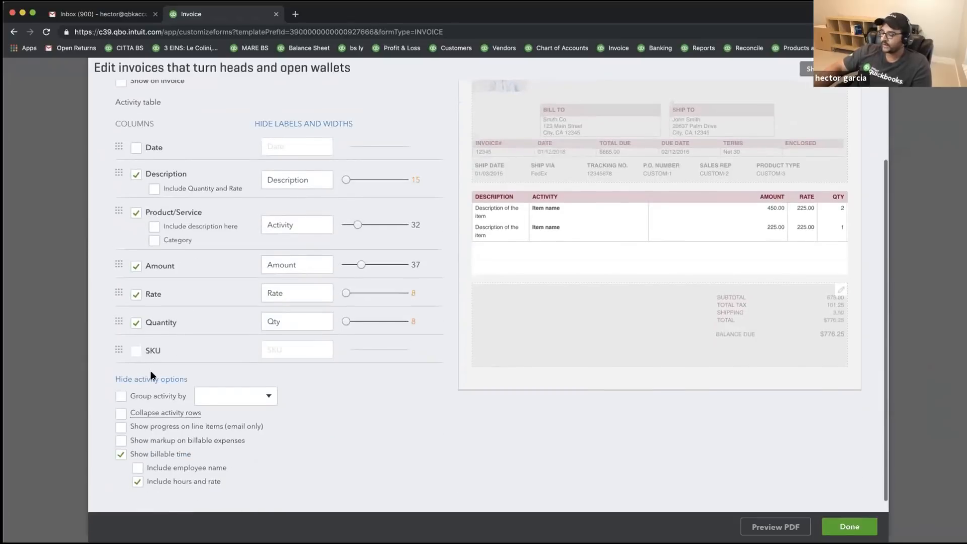
pyautogui.scroll(-1, 150, 375)
pyautogui.moveTo(264, 414); pyautogui.dragTo(126, 395)
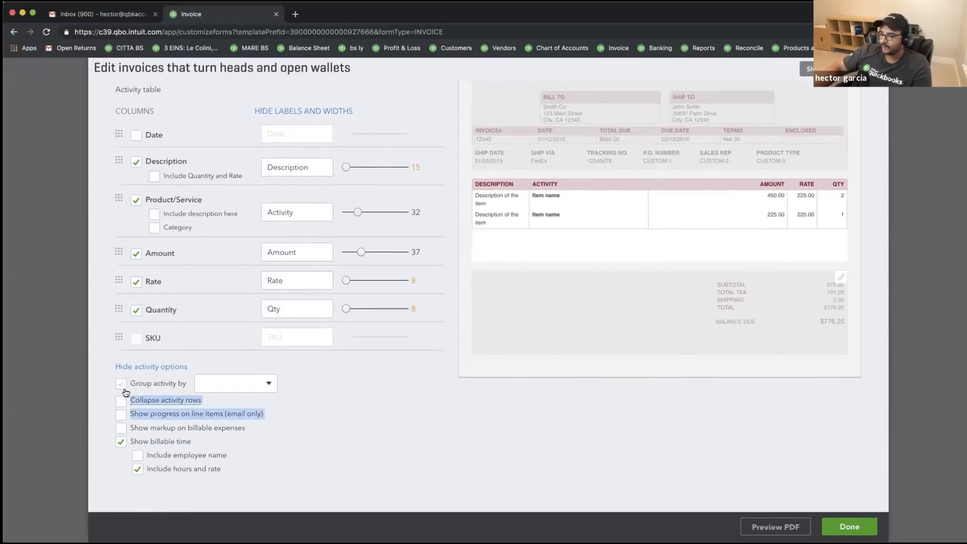
pyautogui.click(313, 485)
pyautogui.moveTo(184, 397)
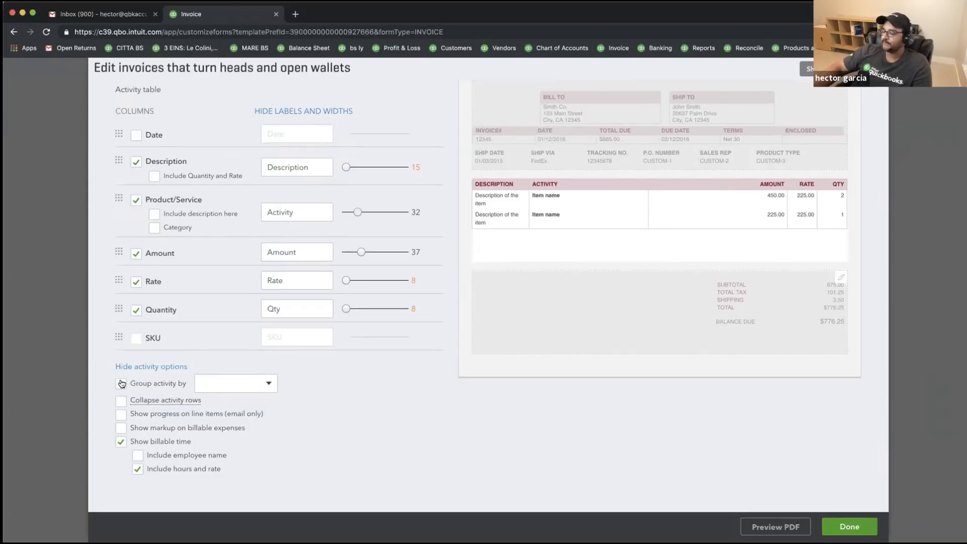
pyautogui.click(122, 384)
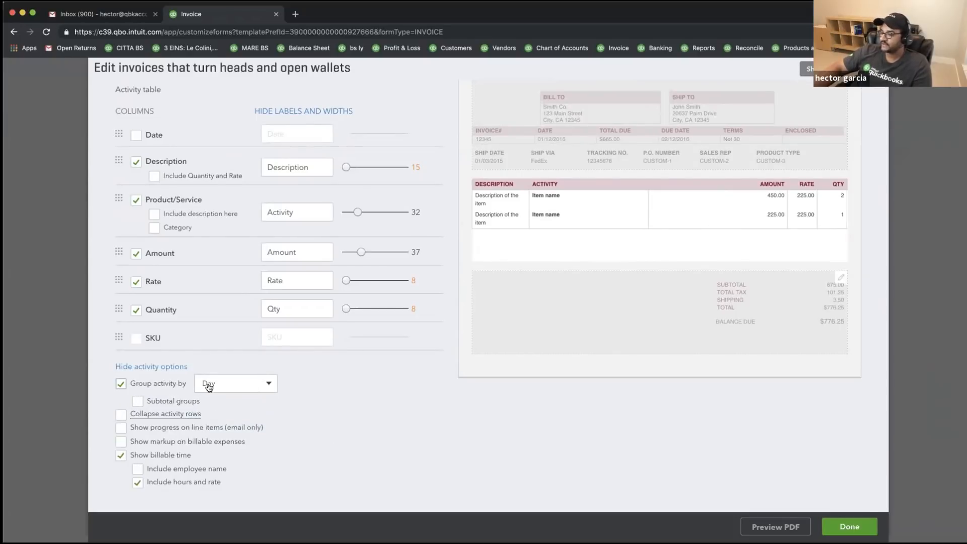
pyautogui.click(257, 384)
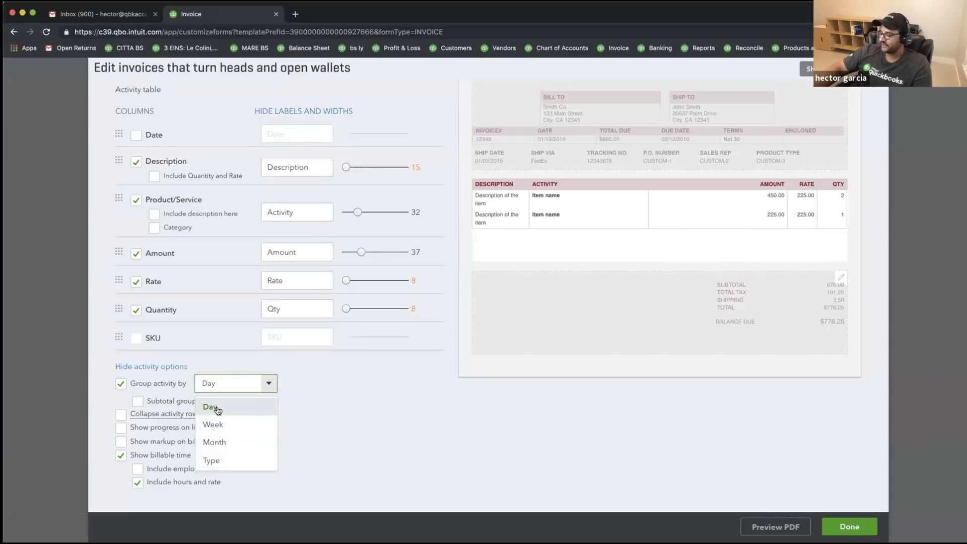
pyautogui.click(121, 382)
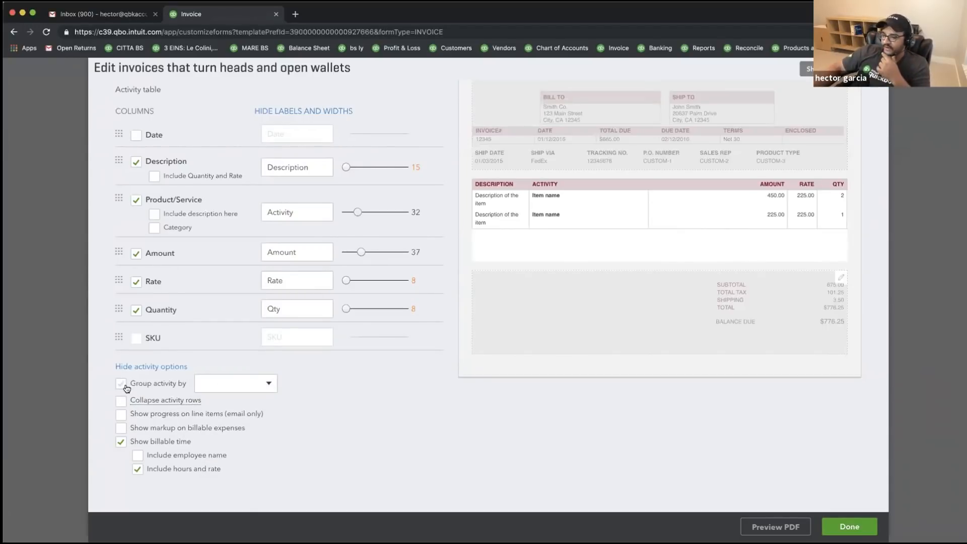
pyautogui.click(120, 402)
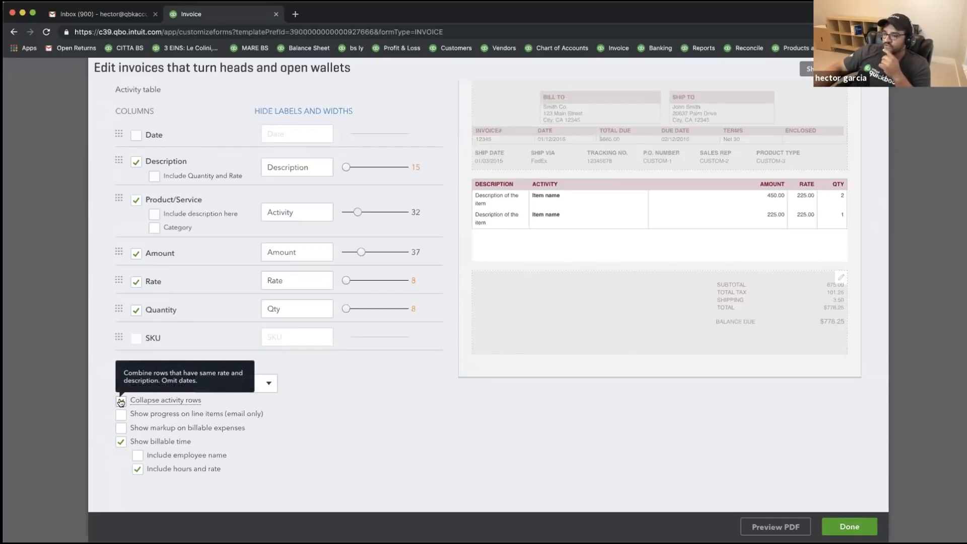
pyautogui.click(121, 401)
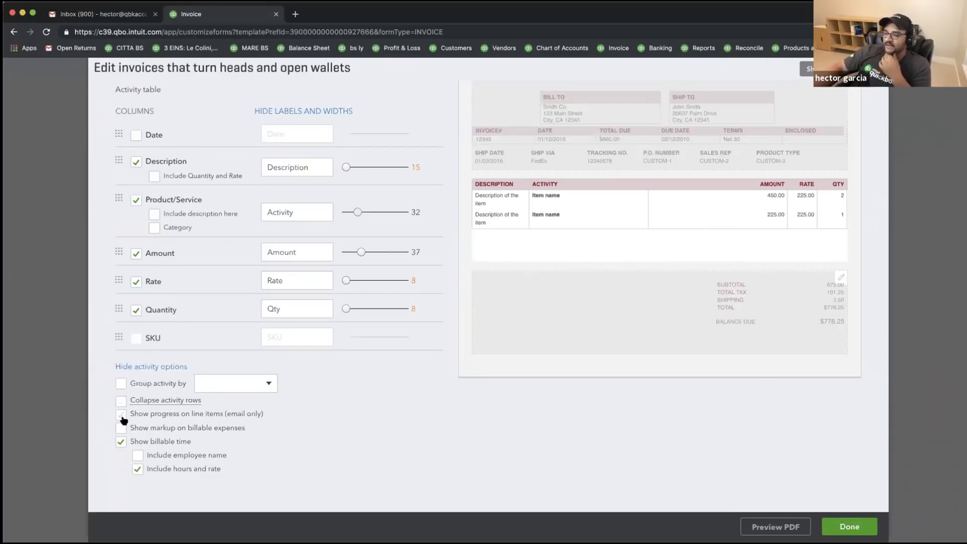
pyautogui.click(122, 415)
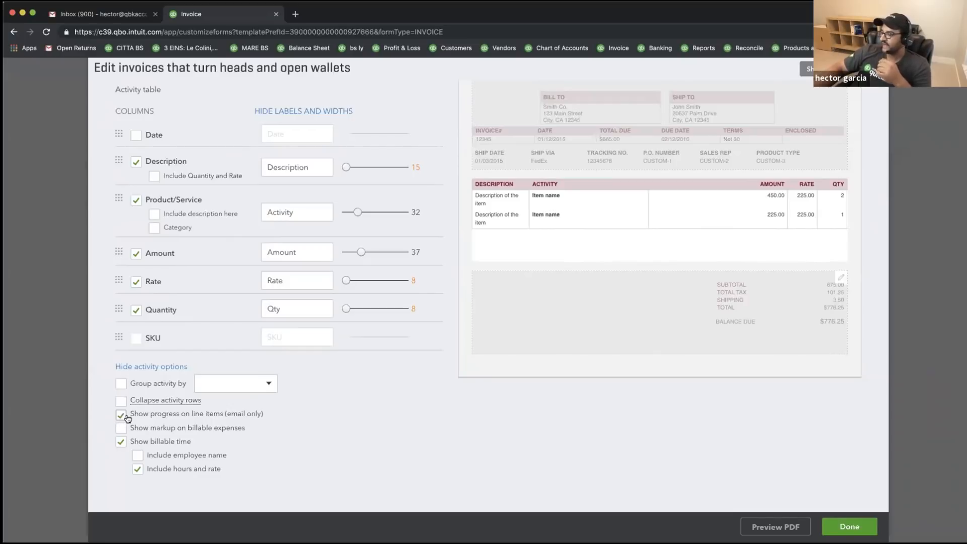
pyautogui.click(121, 414)
pyautogui.click(121, 428)
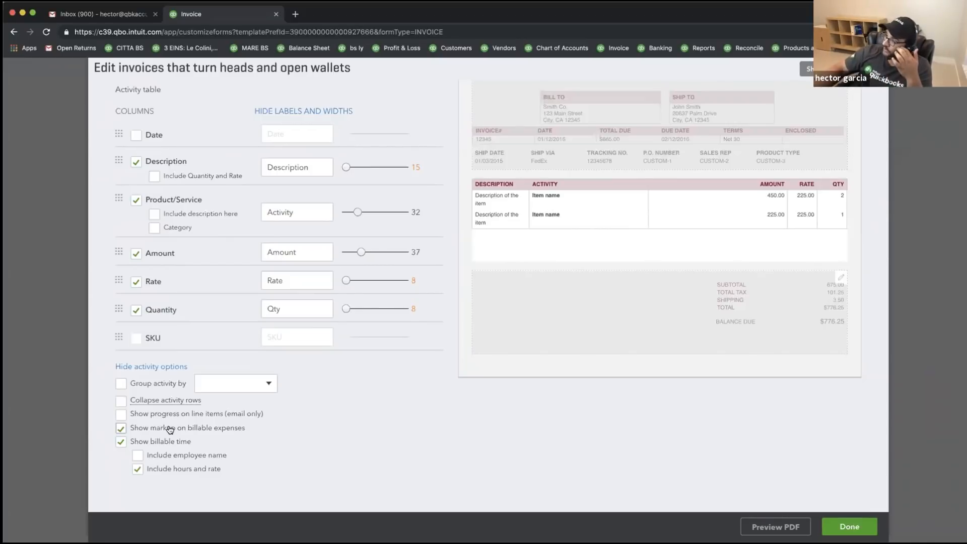
pyautogui.click(122, 428)
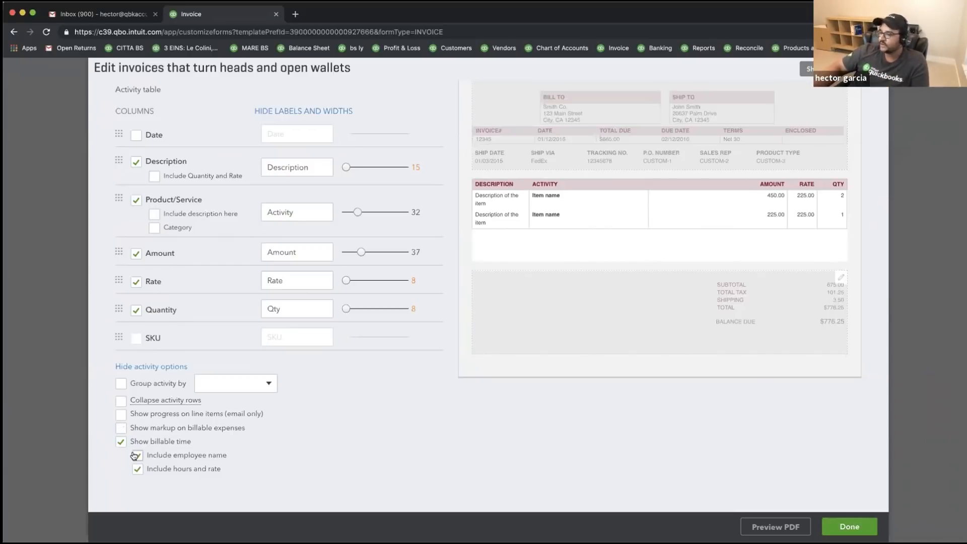
pyautogui.click(137, 456)
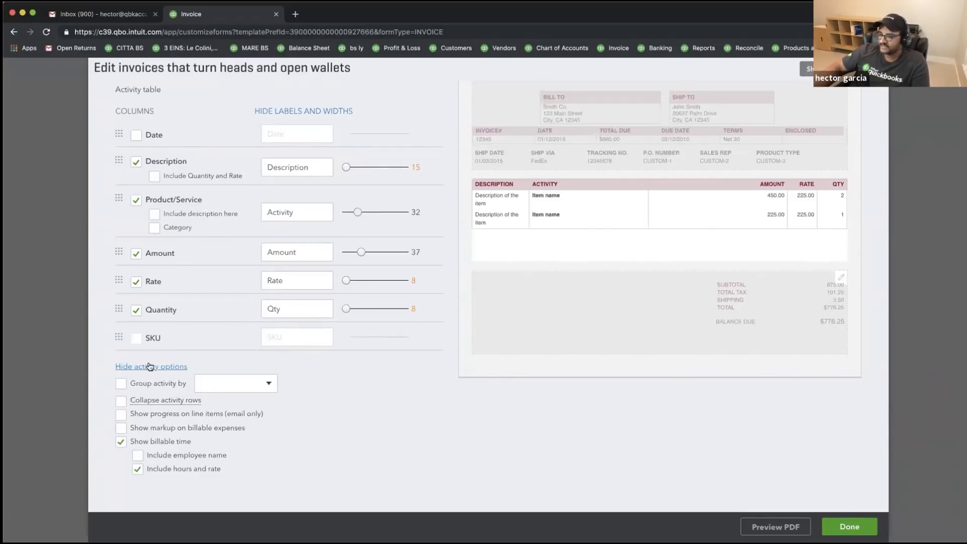
pyautogui.click(148, 368)
pyautogui.click(144, 442)
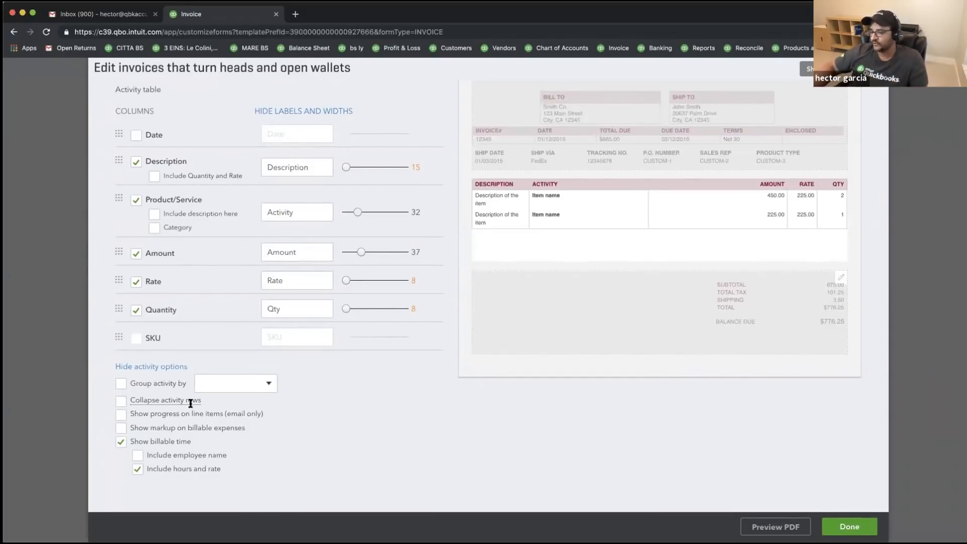
pyautogui.click(141, 366)
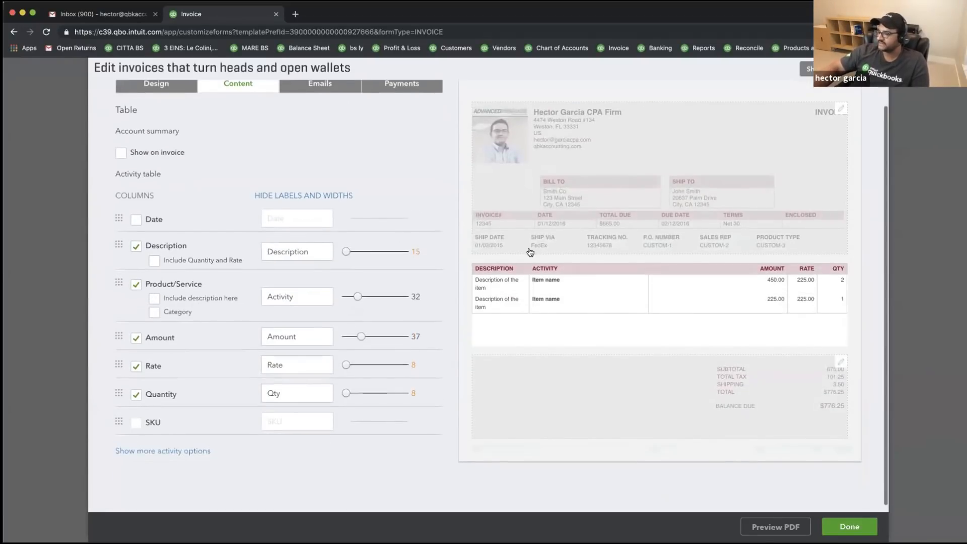
# - Add a discount line to the invoice totals, leaving the deposit line off
pyautogui.click(589, 372)
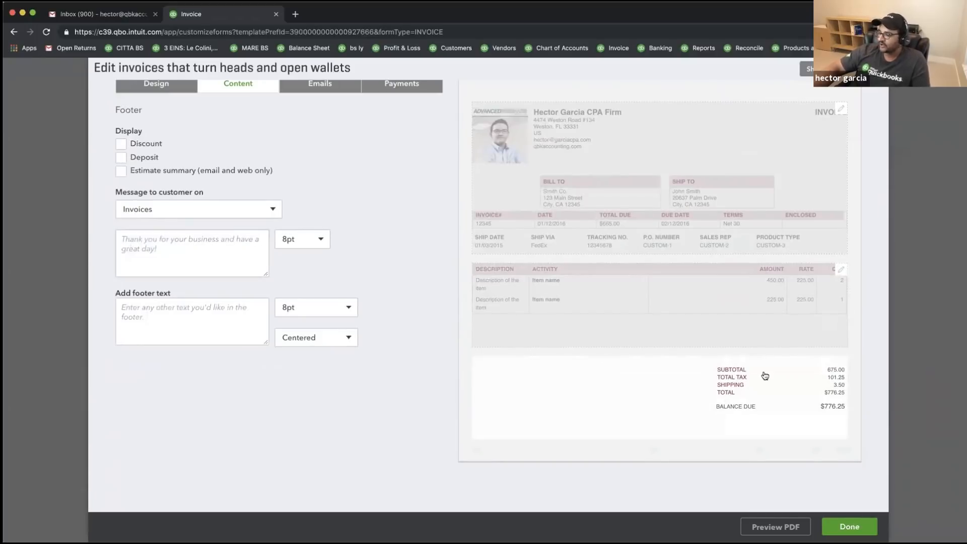
pyautogui.click(120, 144)
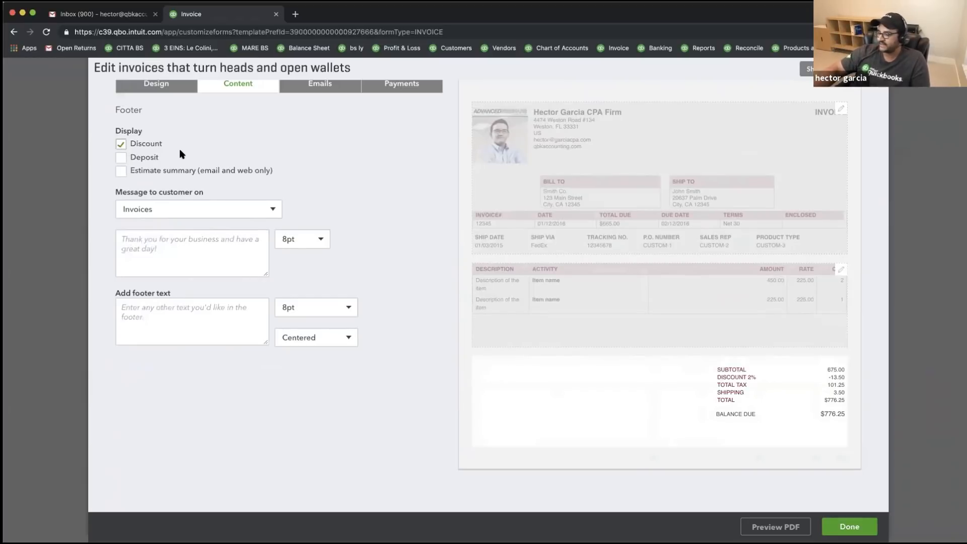
pyautogui.click(120, 160)
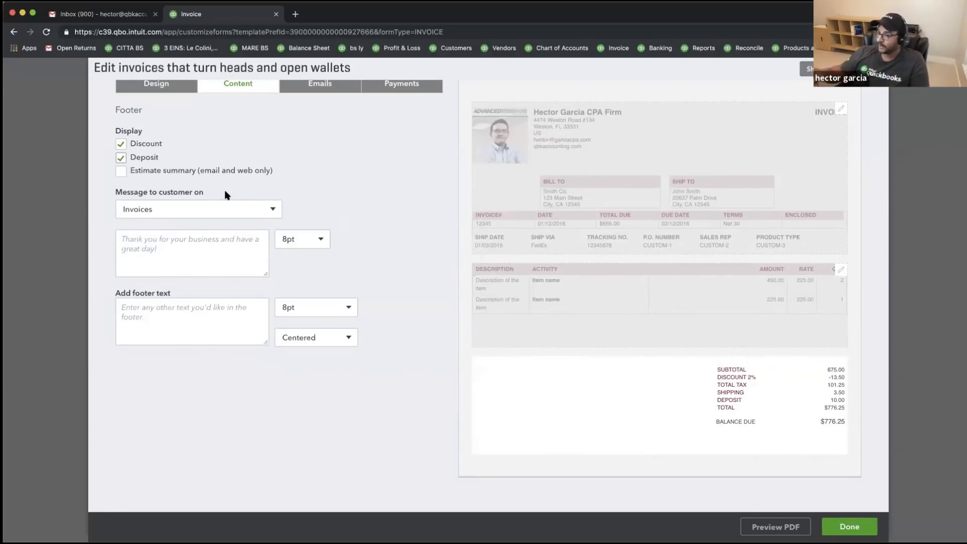
pyautogui.click(121, 159)
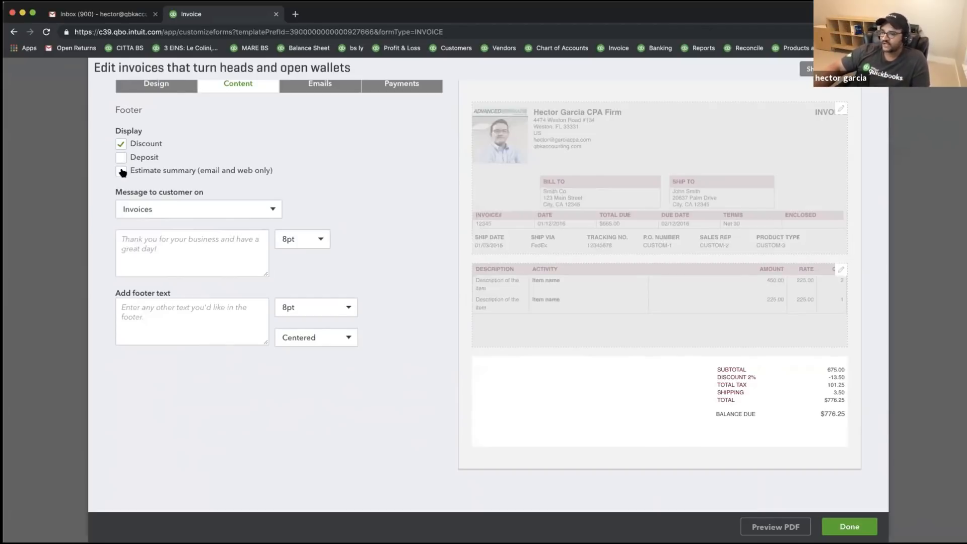
# - Add the invoice message 'Thank you, please send payment ASAP'
pyautogui.click(174, 211)
pyautogui.click(168, 233)
pyautogui.click(165, 247)
pyautogui.write('Thank you, please send pa')
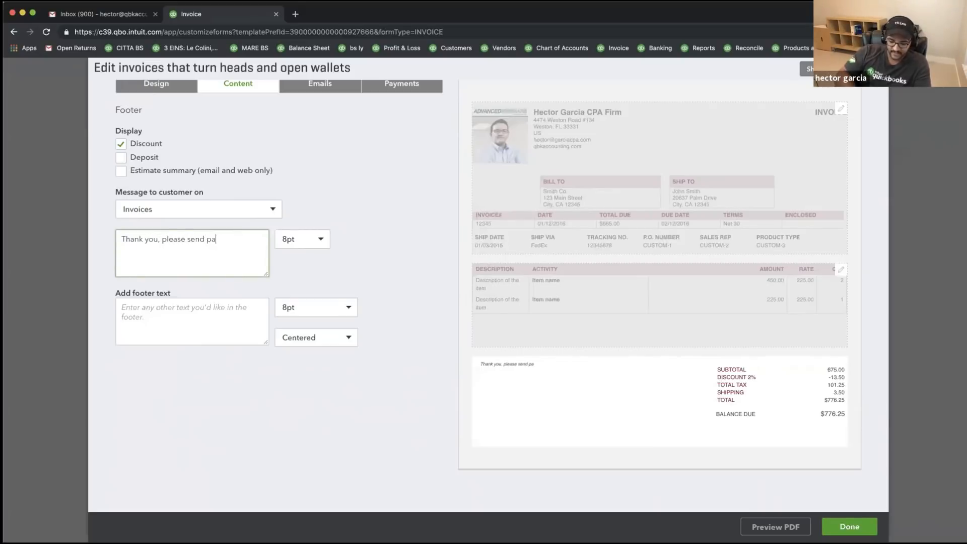
pyautogui.write('yment ASAP')
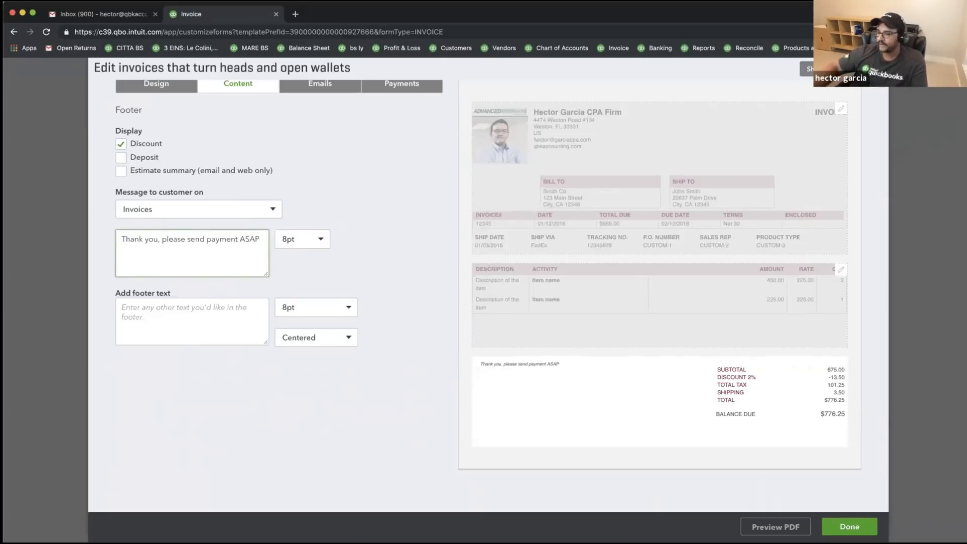
# - Enter the 30-day money-back guarantee footer with the service phone number, correcting 'gurantee'
pyautogui.click(182, 325)
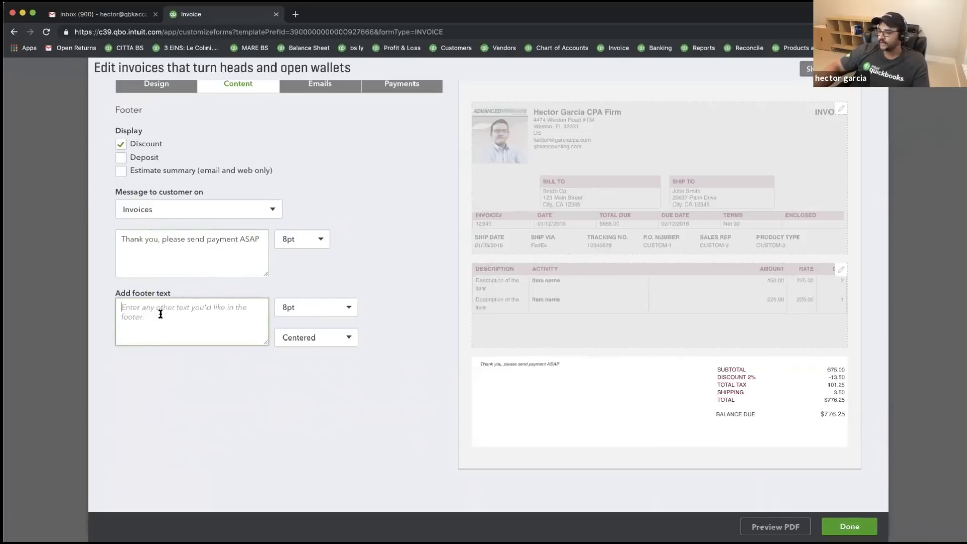
pyautogui.write('30')
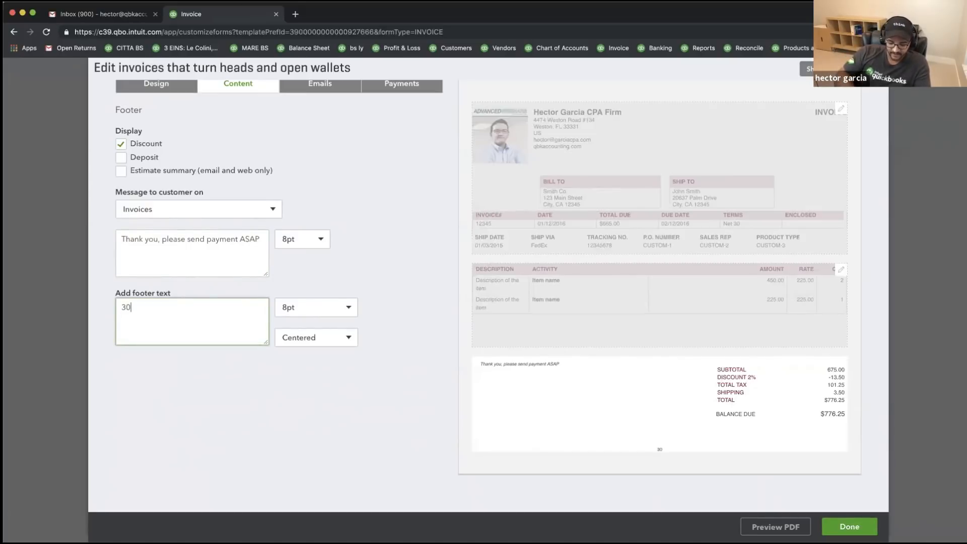
pyautogui.write(' day money back')
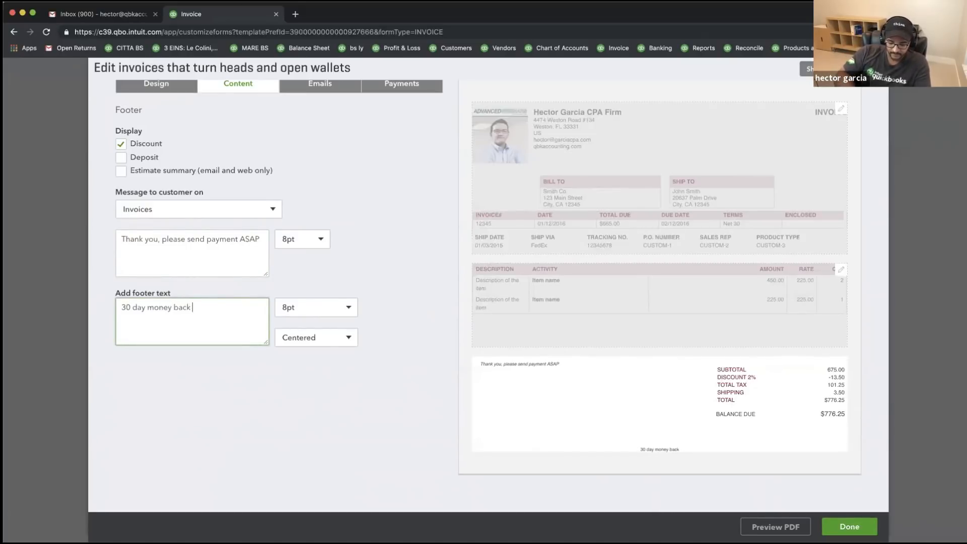
pyautogui.write(' gurantee.')
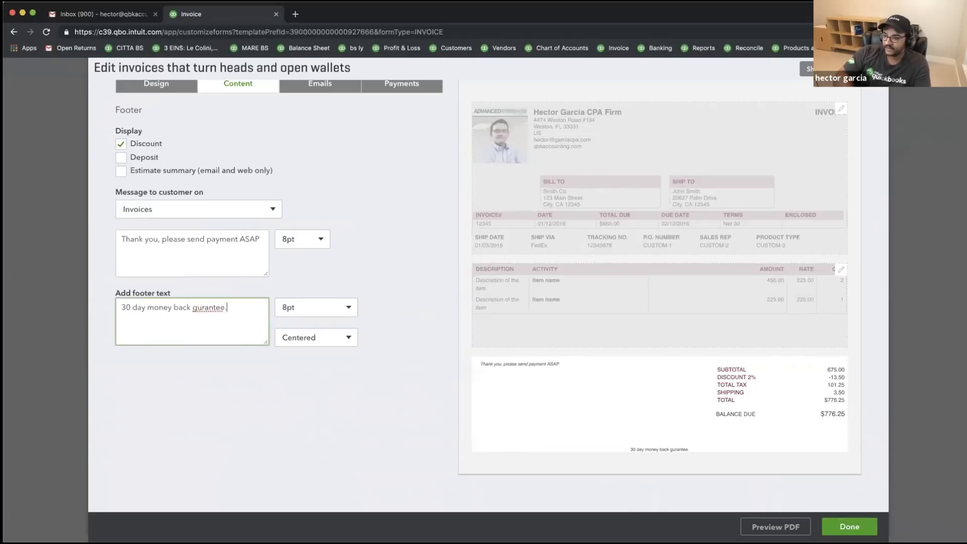
pyautogui.doubleClick(207, 308)
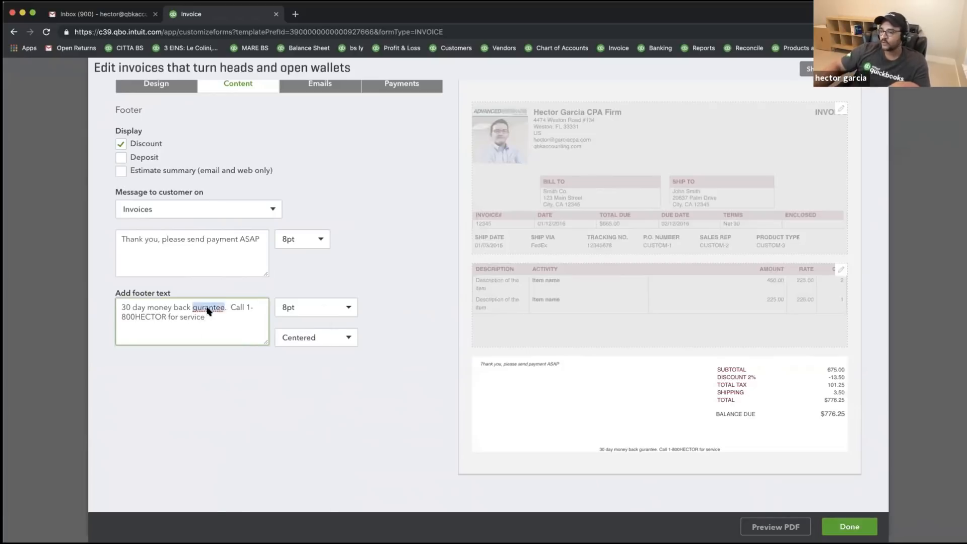
pyautogui.rightClick(208, 309)
pyautogui.click(221, 313)
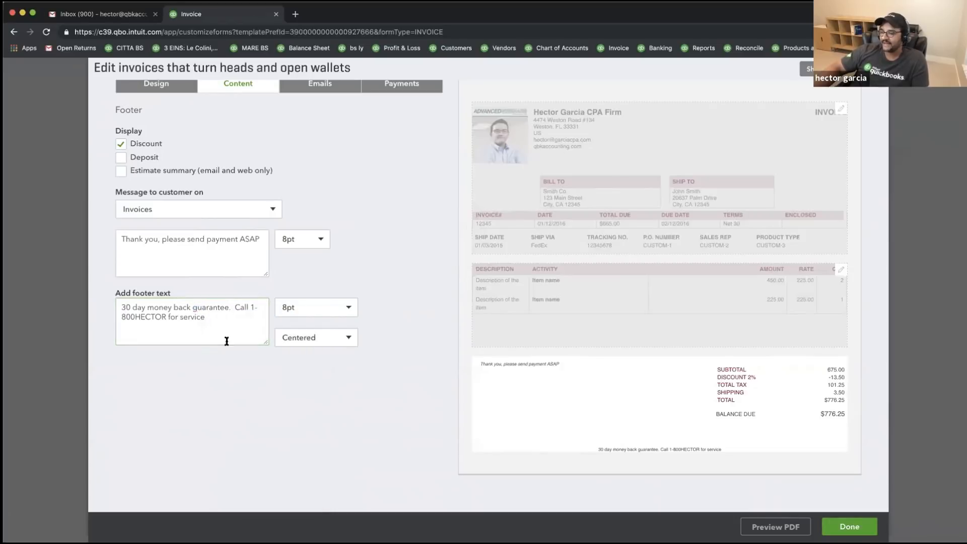
# - Try left and right alignment, then set the footer text to centered
pyautogui.click(332, 338)
pyautogui.click(305, 363)
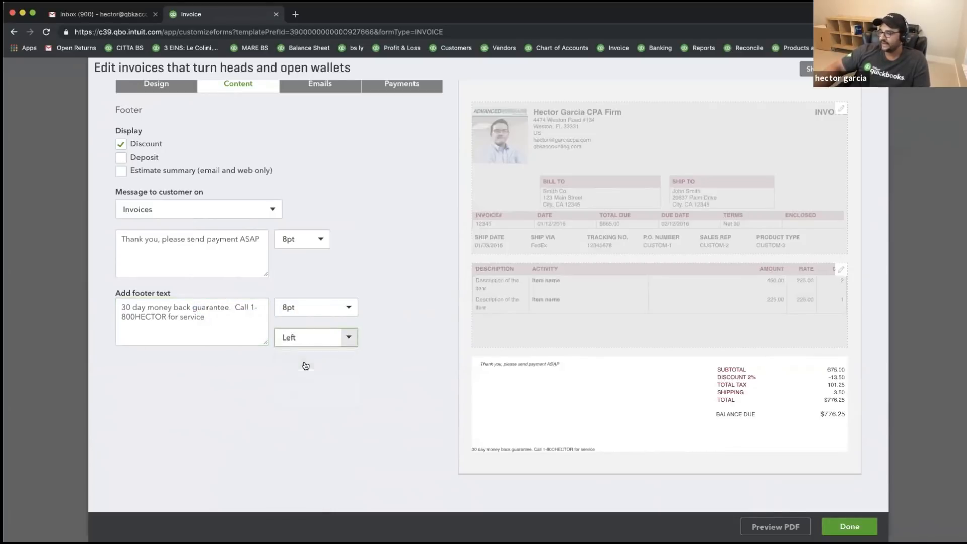
pyautogui.click(348, 337)
pyautogui.click(312, 396)
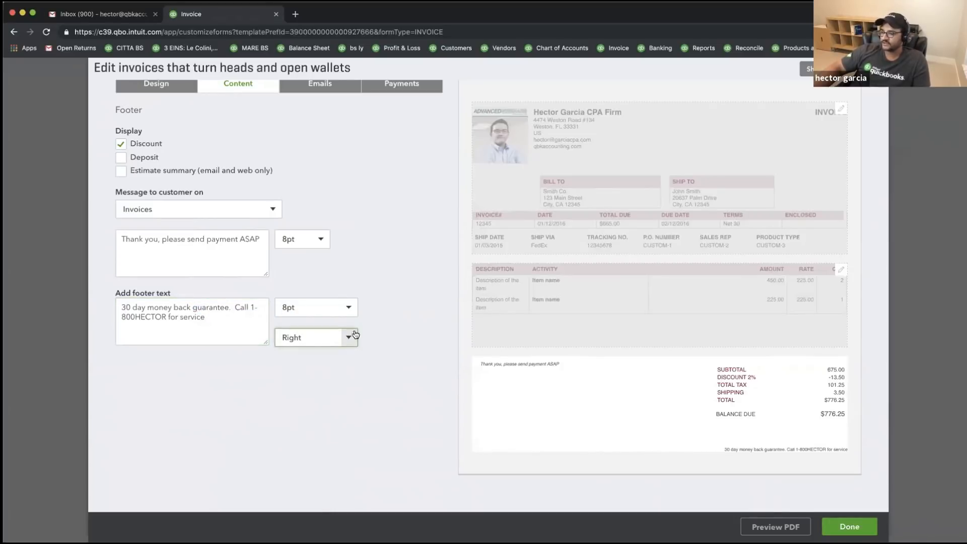
pyautogui.click(345, 341)
pyautogui.click(309, 379)
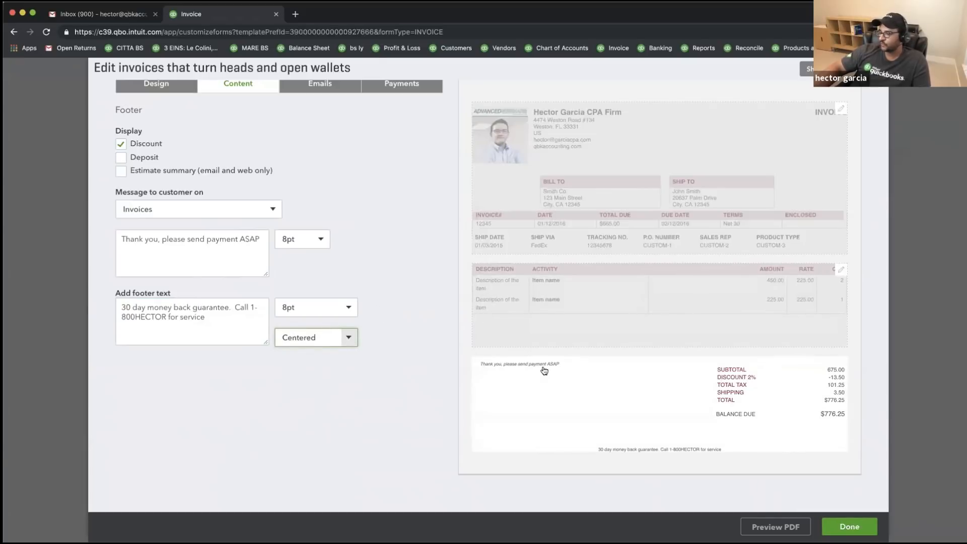
# - Select the message and footer text, then move to the invoice email settings
pyautogui.click(262, 241)
pyautogui.moveTo(262, 241); pyautogui.dragTo(113, 257)
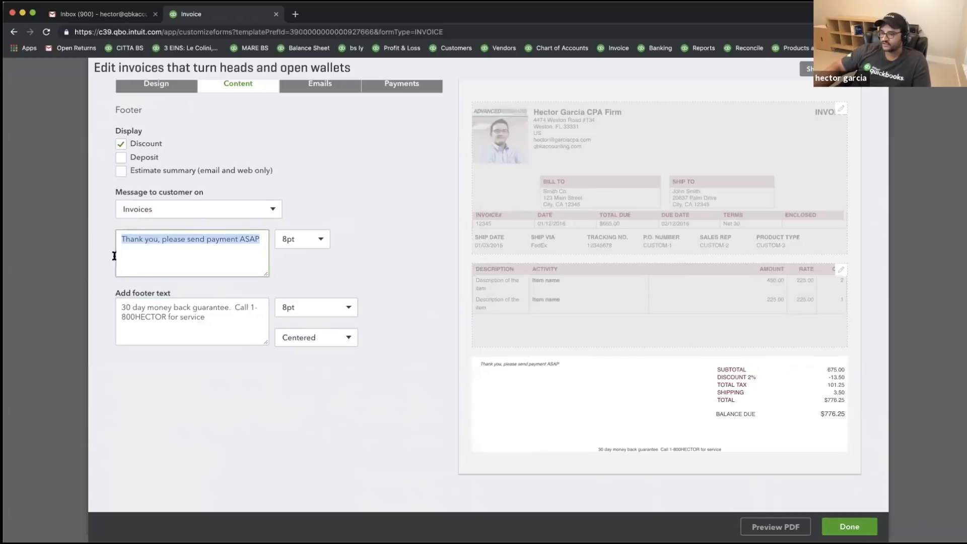
pyautogui.moveTo(218, 318); pyautogui.dragTo(50, 289)
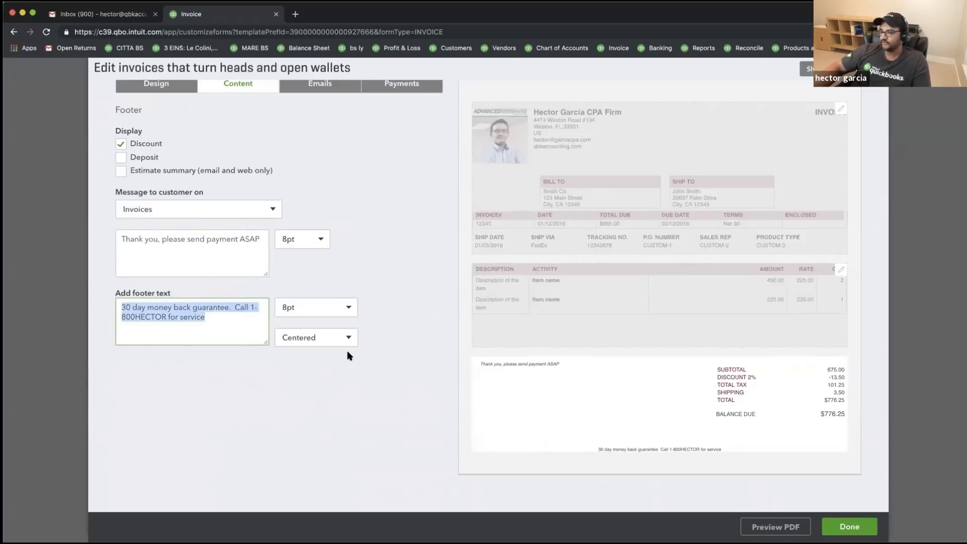
pyautogui.scroll(1, 322, 229)
pyautogui.click(319, 111)
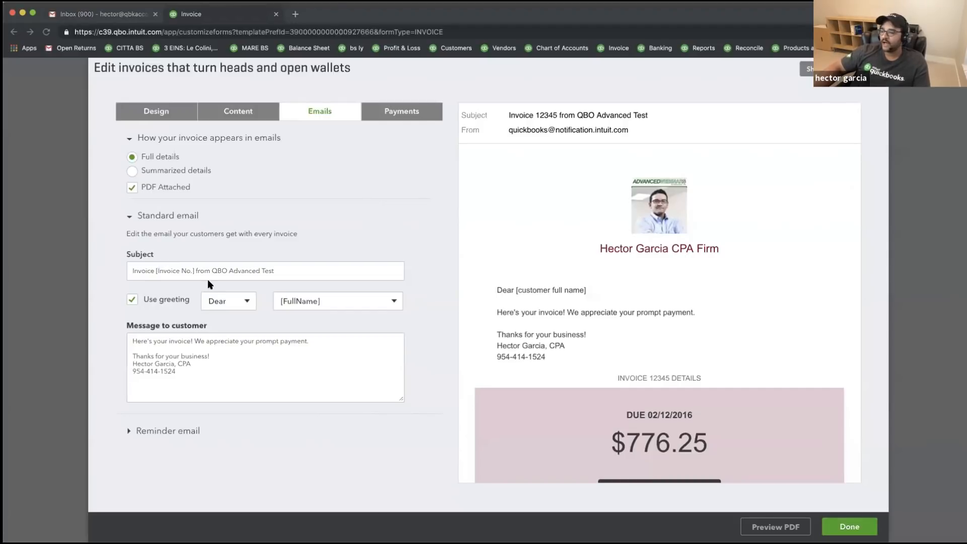
# - Replace the email message with 'Thank you for your business. You Product has been shipped, please pay ASAP', fixing 'Prodcut'
pyautogui.click(202, 366)
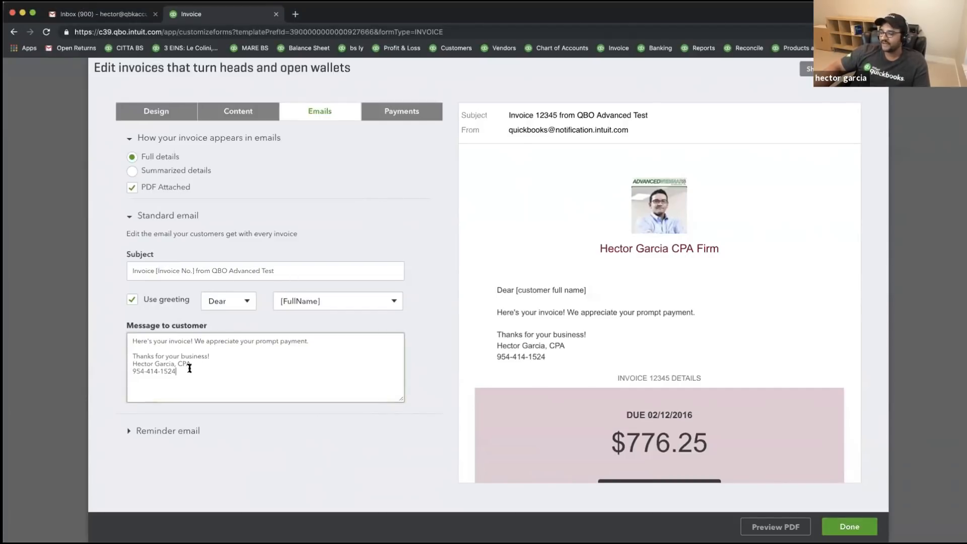
pyautogui.press('super+a')
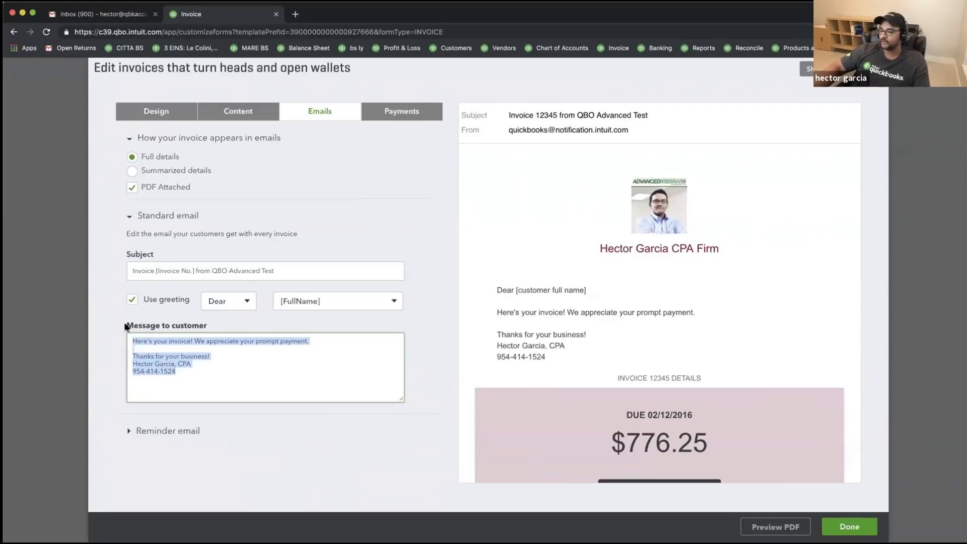
pyautogui.write('Thank you gort')
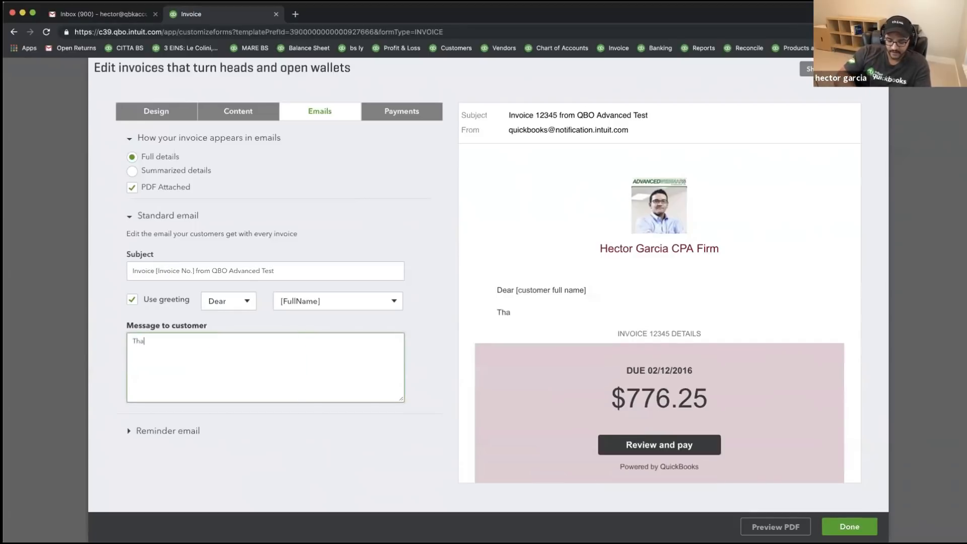
pyautogui.press('BackSpace')
pyautogui.press('BackSpace')
pyautogui.write('for your busi')
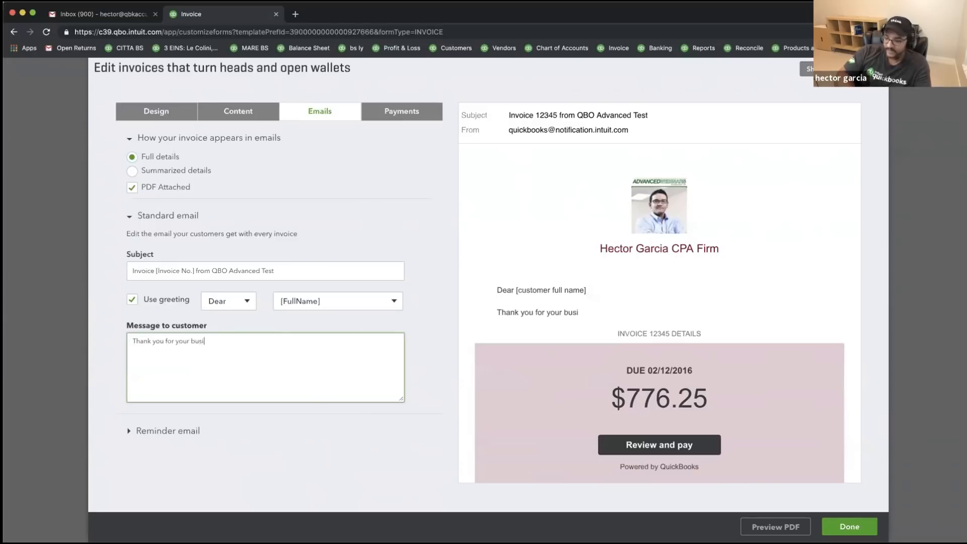
pyautogui.write('ness.  You Prodcut has been shipped,')
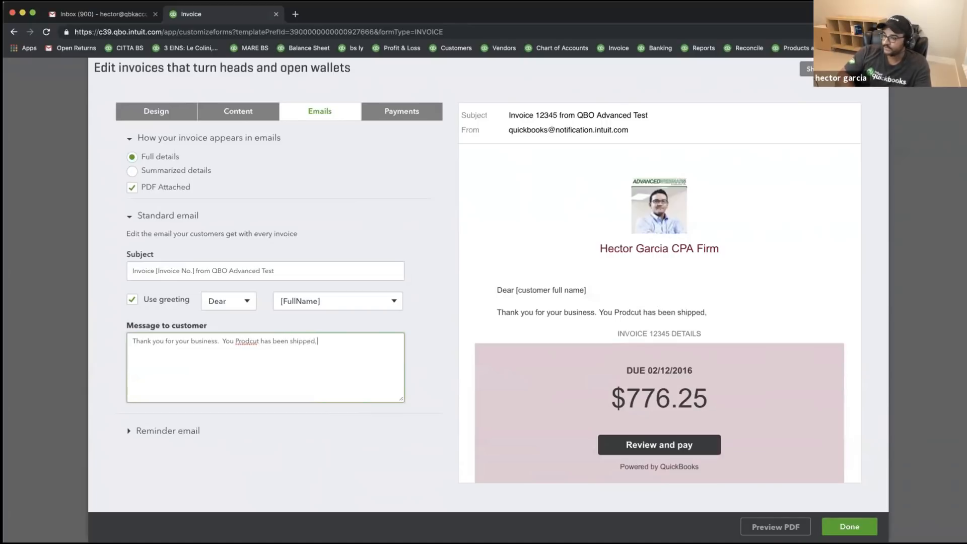
pyautogui.write(' please pay')
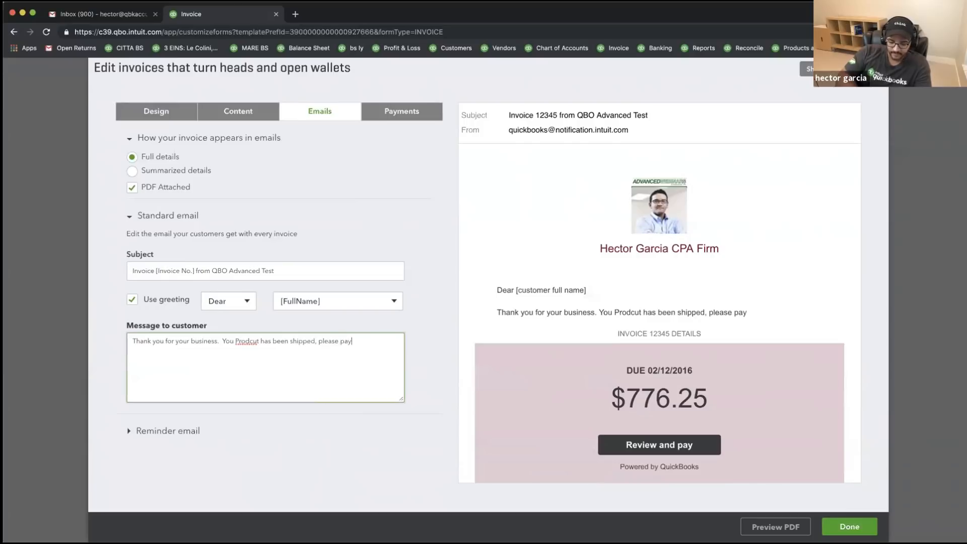
pyautogui.write(' SAP')
pyautogui.press('BackSpace')
pyautogui.press('BackSpace')
pyautogui.press('BackSpace')
pyautogui.write('ASAP')
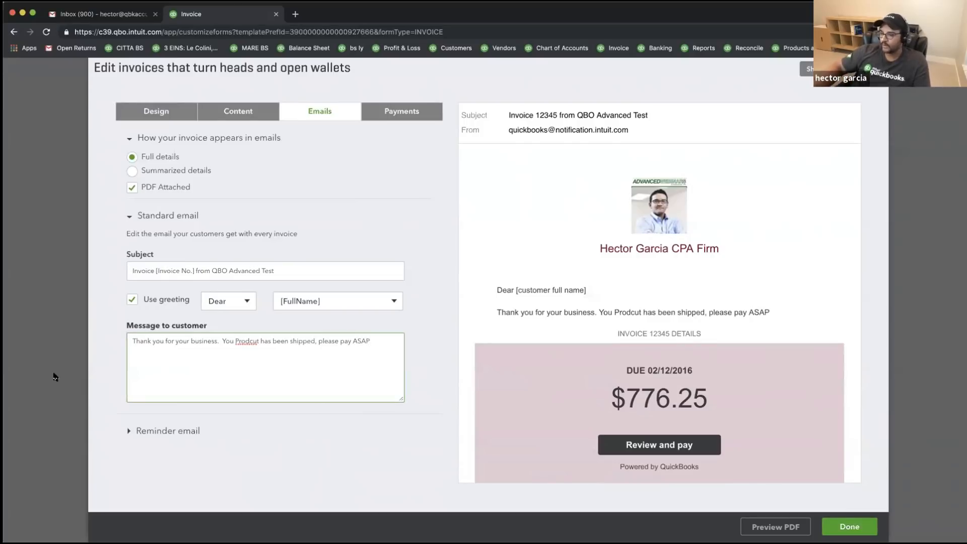
pyautogui.rightClick(244, 341)
pyautogui.click(261, 346)
pyautogui.moveTo(375, 344); pyautogui.dragTo(121, 341)
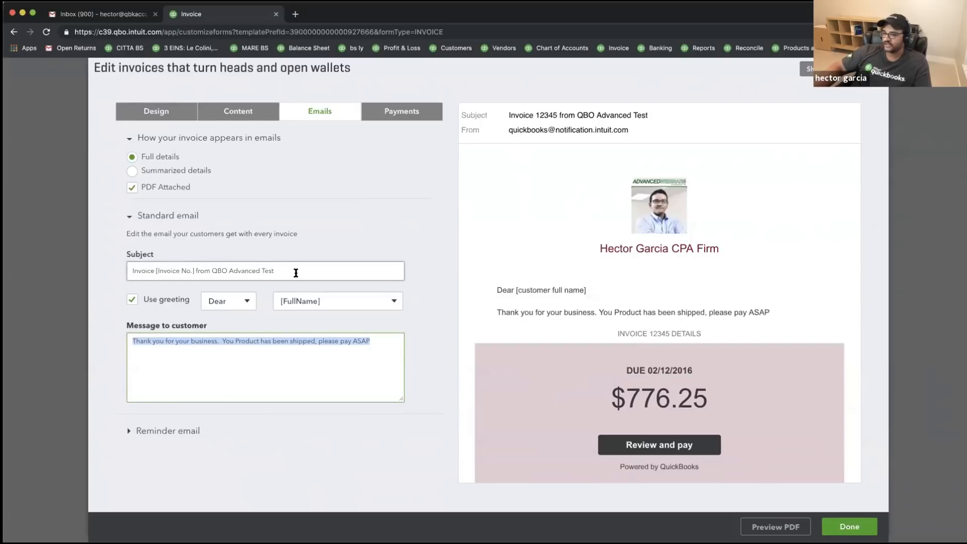
# - Change the subject to 'Your Shipped Product Invoice' followed by the sender's name and CPA title
pyautogui.moveTo(288, 270); pyautogui.dragTo(70, 258)
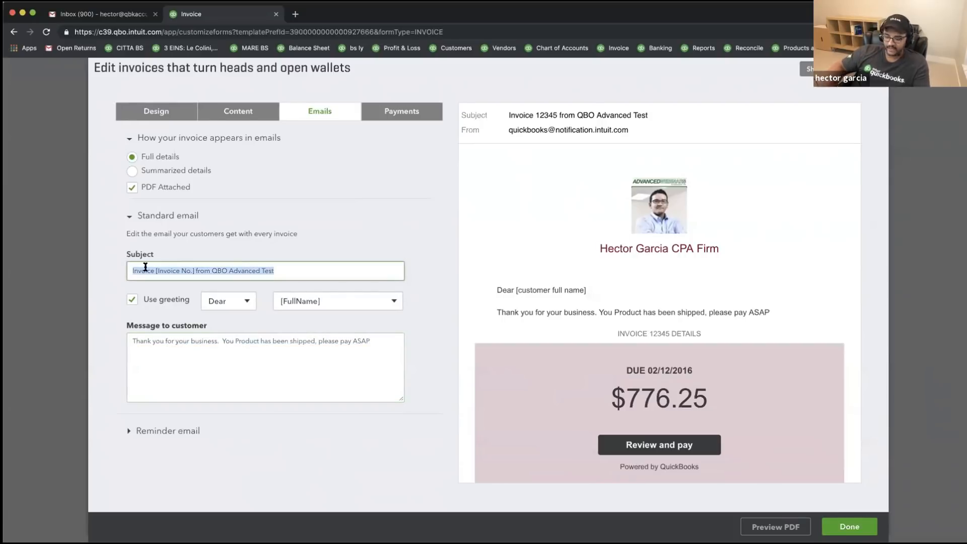
pyautogui.write('Your Shup')
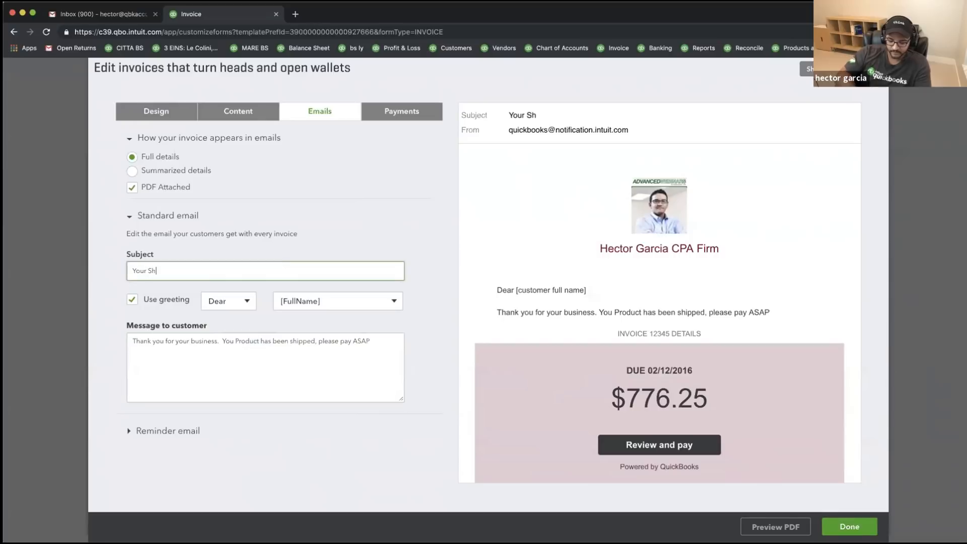
pyautogui.press('BackSpace')
pyautogui.write('pped Product Invoice')
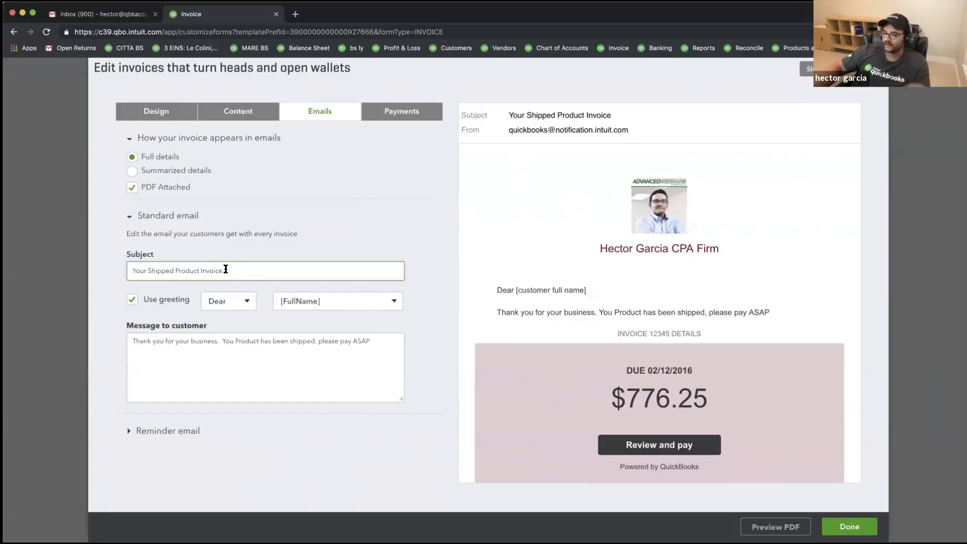
pyautogui.write('from Hect')
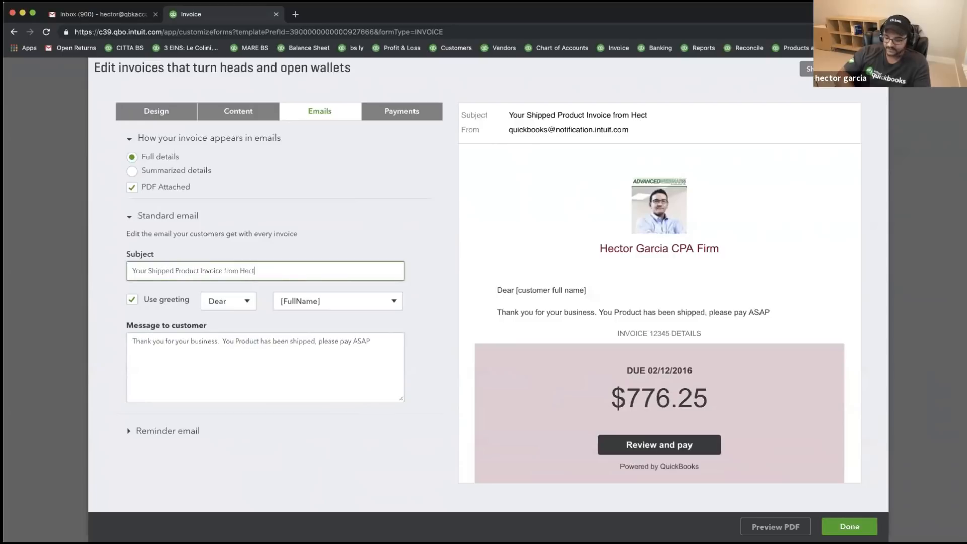
pyautogui.write('or Garcia, CPA')
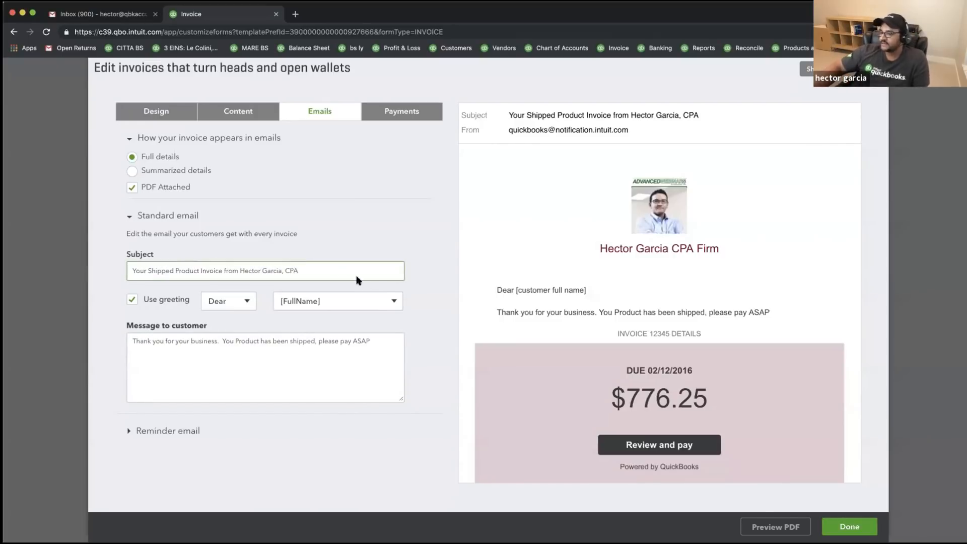
pyautogui.moveTo(300, 271); pyautogui.dragTo(130, 265)
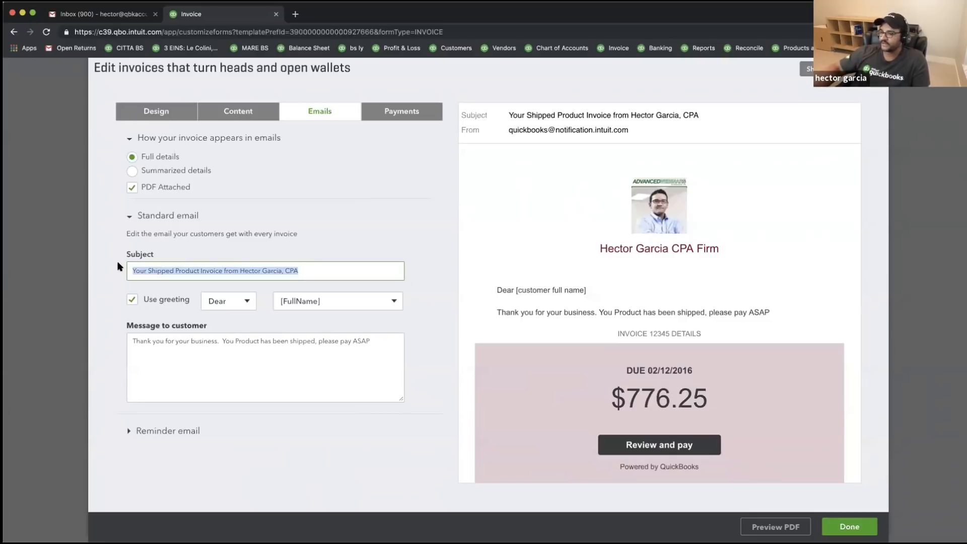
# - Toggle the PDF Attached option off and back on, keeping the invoice PDF attached
pyautogui.moveTo(376, 341); pyautogui.dragTo(75, 341)
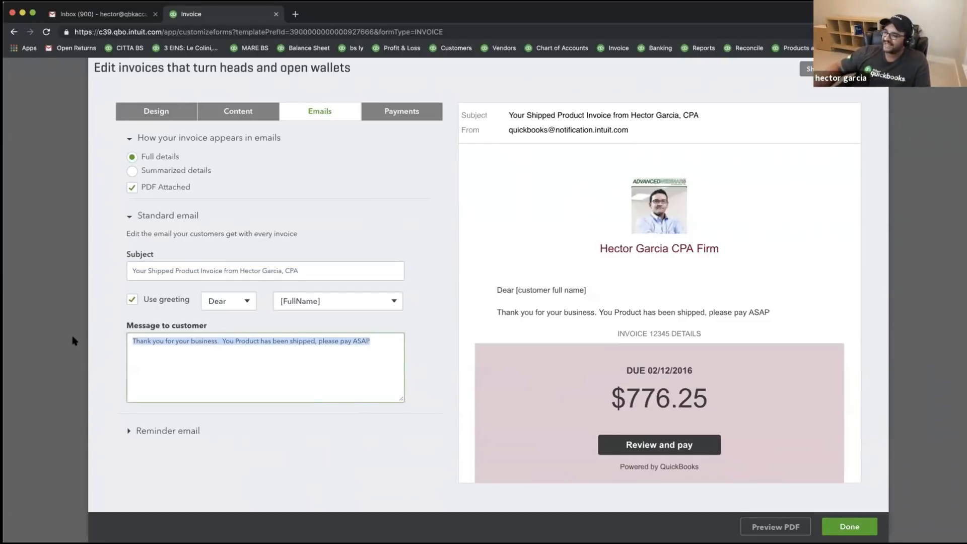
pyautogui.click(131, 145)
pyautogui.click(132, 190)
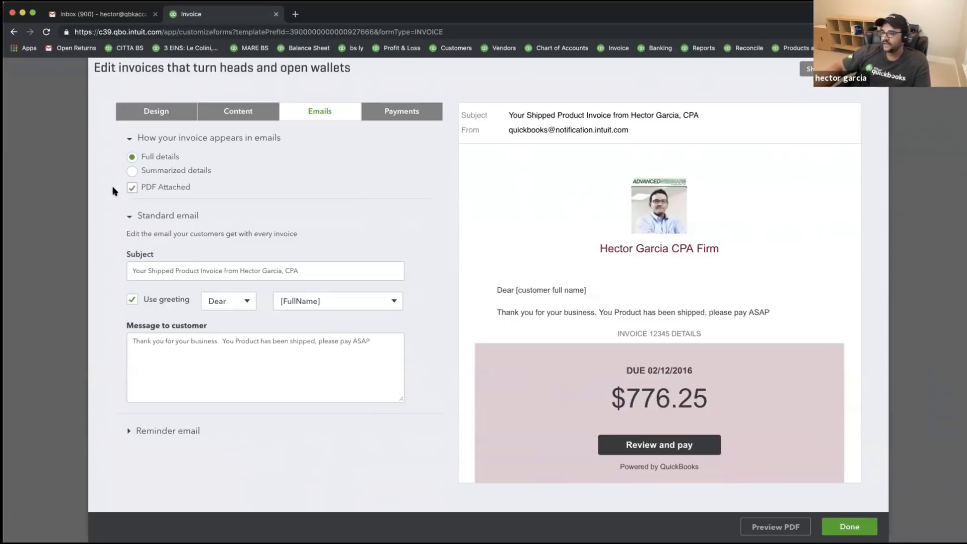
pyautogui.scroll(-3, 624, 352)
pyautogui.scroll(-5, 654, 362)
pyautogui.scroll(-10, 622, 278)
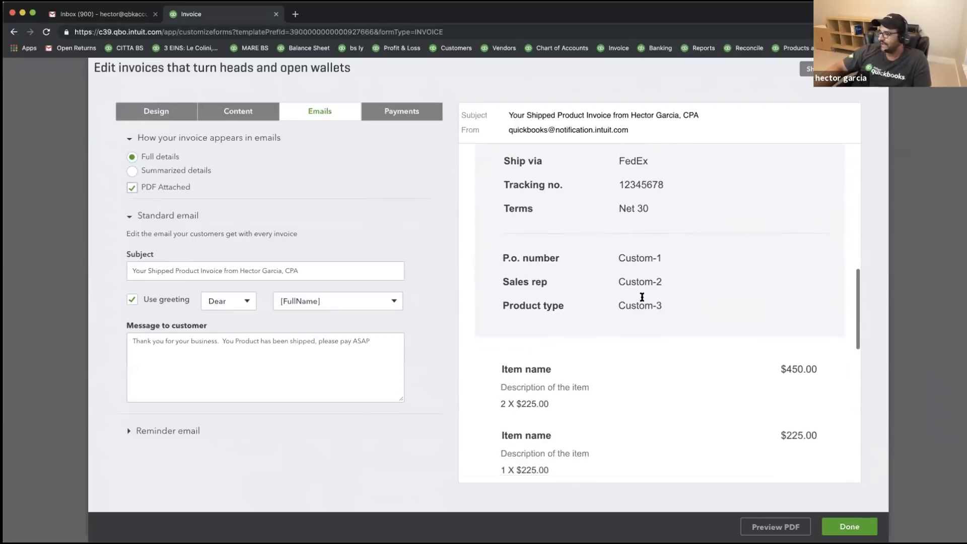
pyautogui.scroll(15, 695, 326)
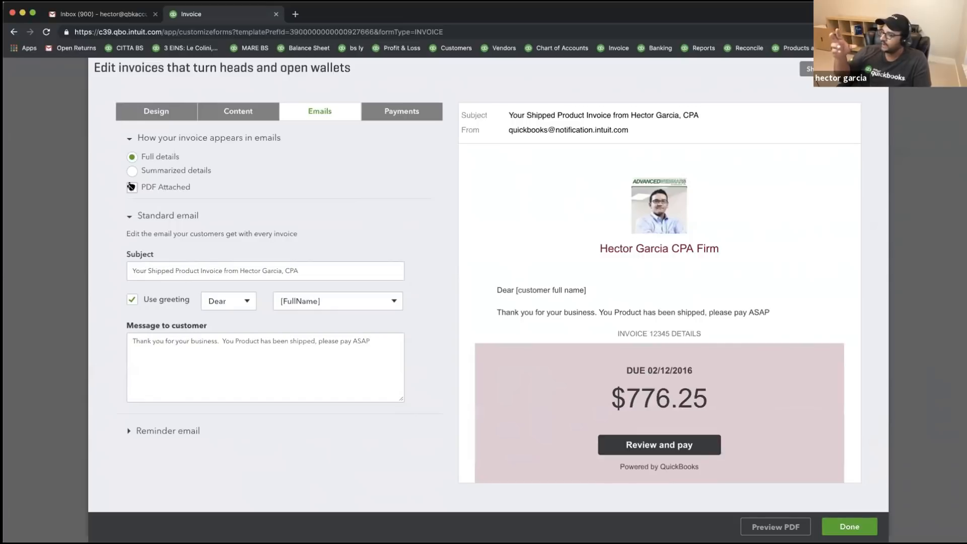
pyautogui.click(131, 187)
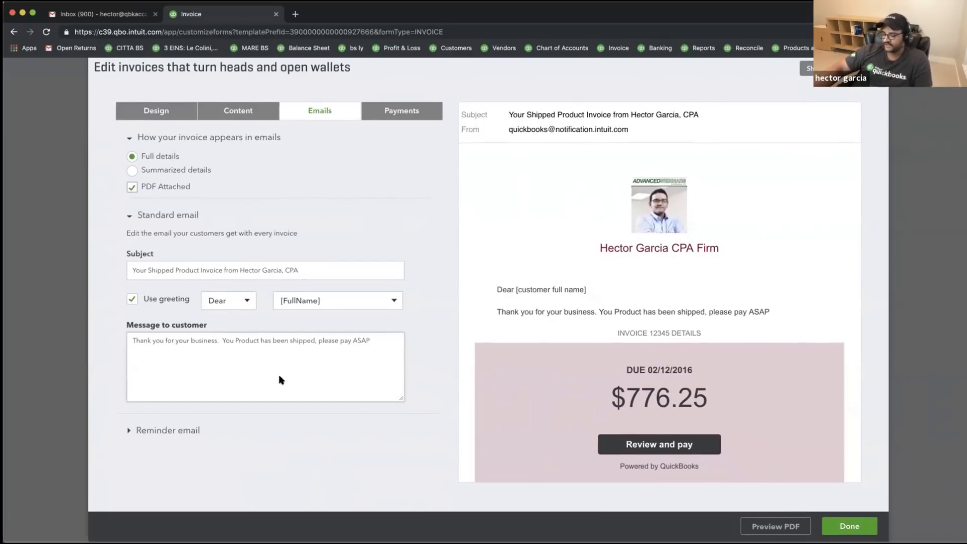
# - Rewrite the reminder message to ask for payment ASAP or a payment plan to avoid collection
pyautogui.click(130, 431)
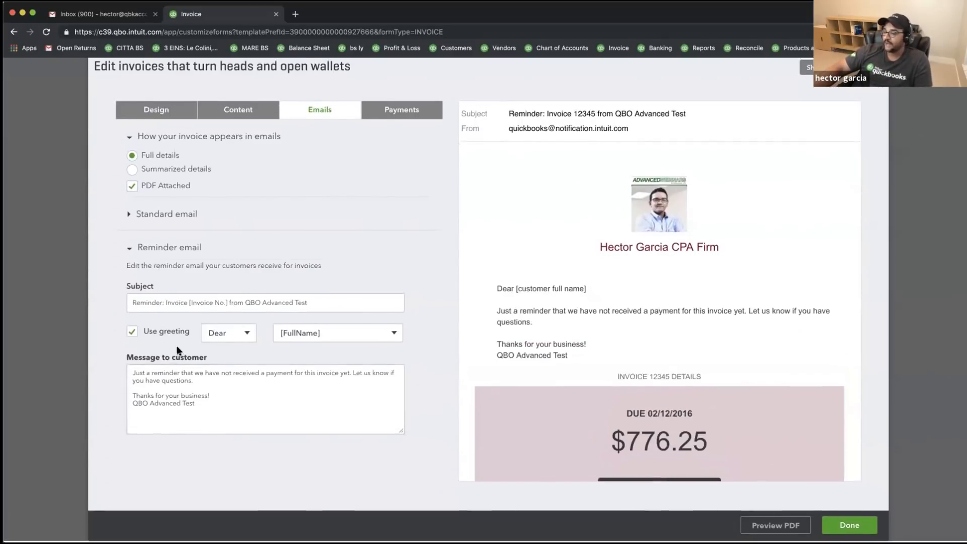
pyautogui.moveTo(195, 383); pyautogui.dragTo(88, 367)
pyautogui.moveTo(219, 402); pyautogui.dragTo(118, 370)
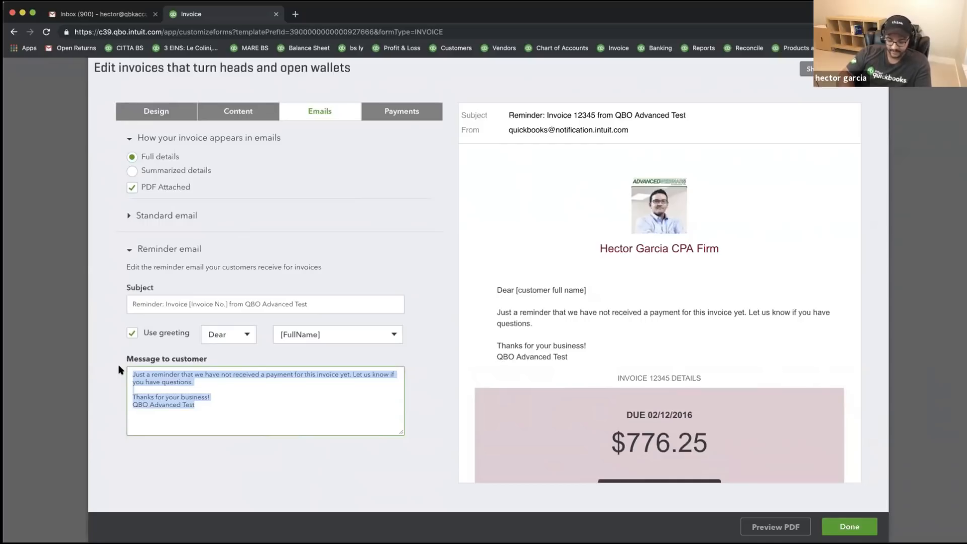
pyautogui.write('Hey, we have not recou')
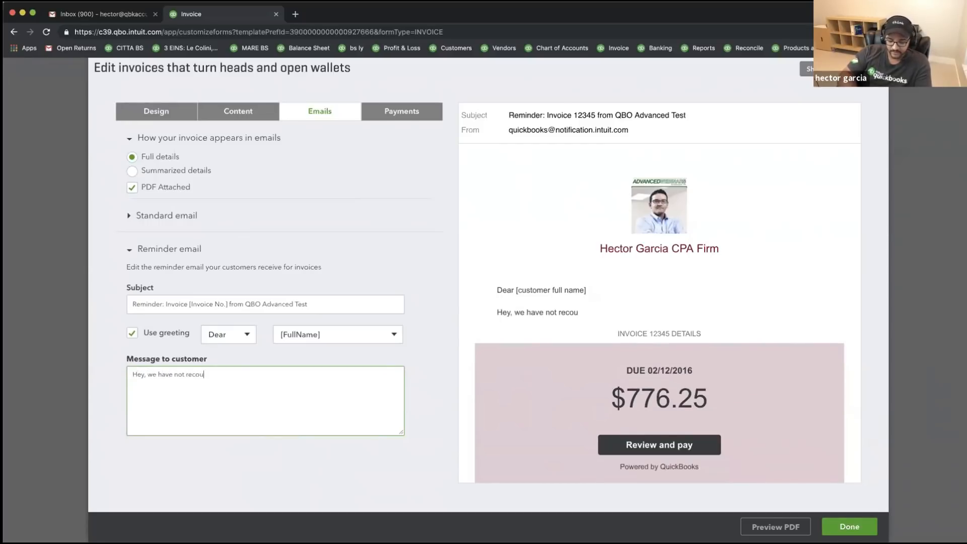
pyautogui.press('BackSpace')
pyautogui.press('BackSpace')
pyautogui.write('eived payment, please pay a')
pyautogui.press('BackSpace')
pyautogui.write('ASAP or se')
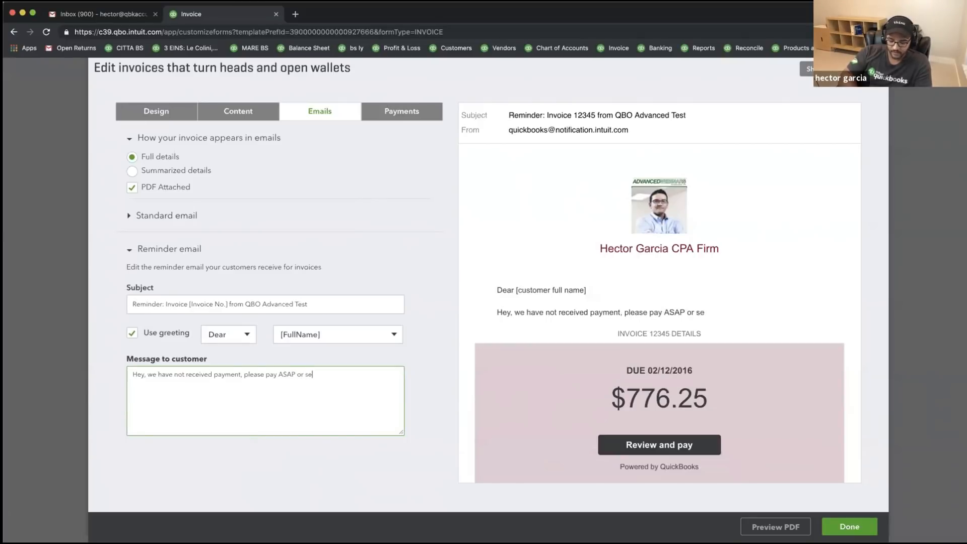
pyautogui.write('tup pauyment')
pyautogui.press('BackSpace')
pyautogui.press('BackSpace')
pyautogui.press('BackSpace')
pyautogui.press('BackSpace')
pyautogui.press('BackSpace')
pyautogui.press('BackSpace')
pyautogui.press('BackSpace')
pyautogui.press('BackSpace')
pyautogui.write('ayment plan to avoid collection')
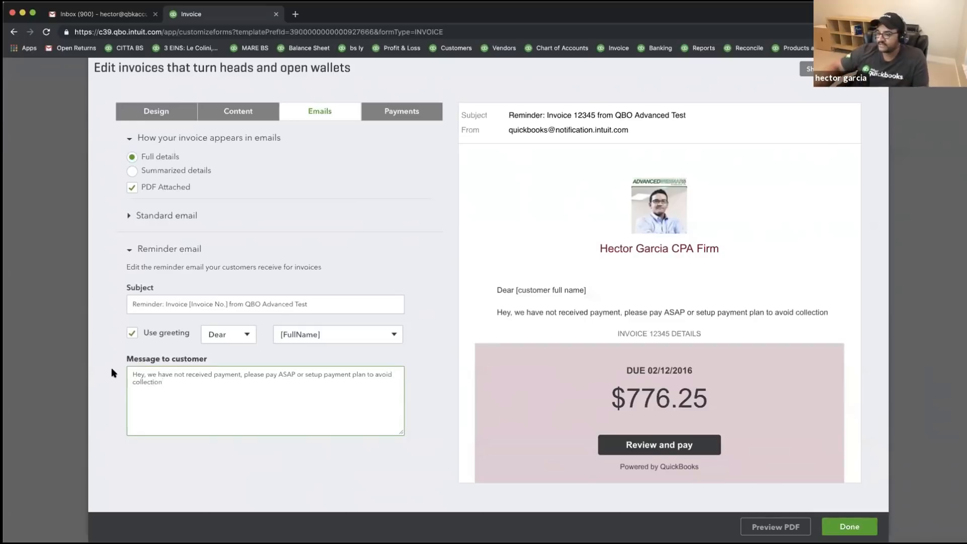
# - Select the reminder message text, then go to the online payment settings
pyautogui.press('super+a')
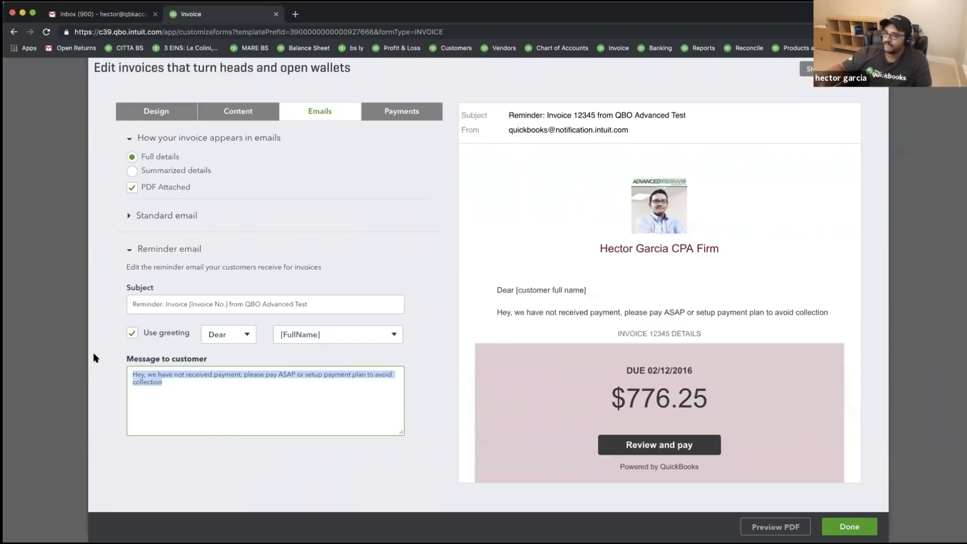
pyautogui.moveTo(190, 385); pyautogui.dragTo(98, 361)
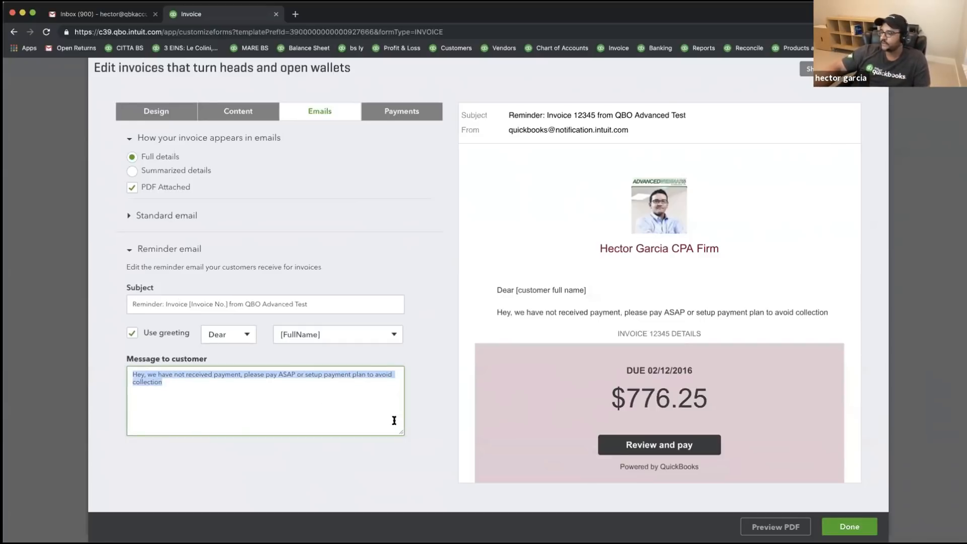
pyautogui.click(389, 108)
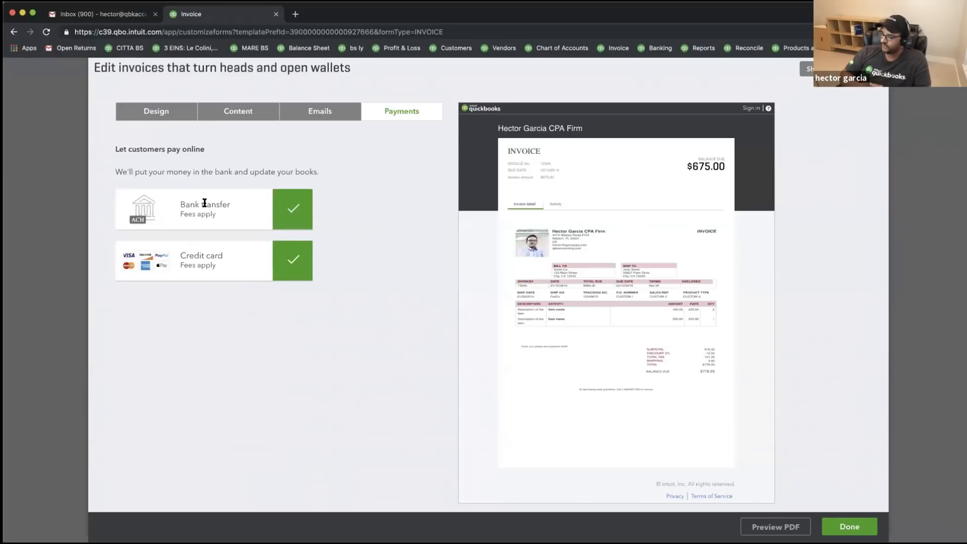
pyautogui.click(286, 211)
pyautogui.click(289, 258)
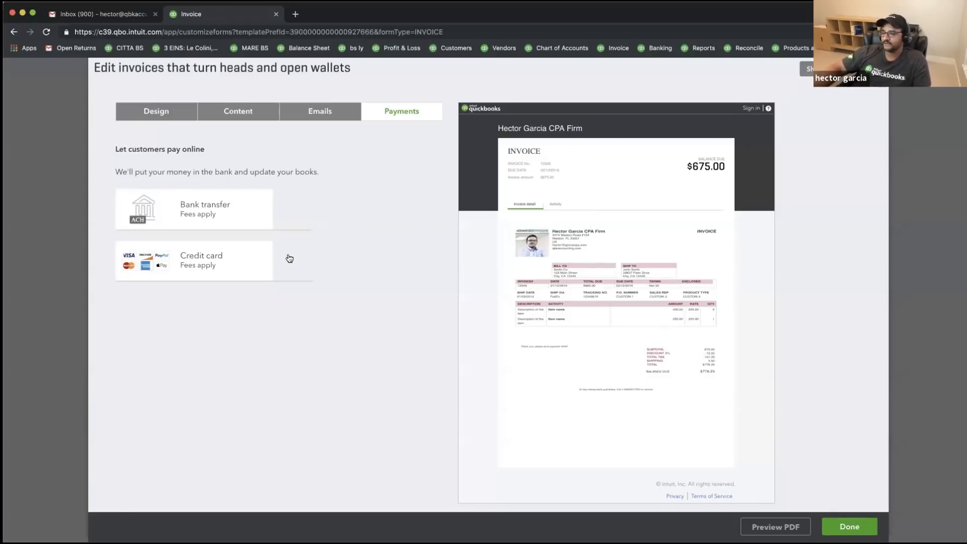
pyautogui.click(289, 258)
pyautogui.click(288, 208)
pyautogui.scroll(-1, 700, 184)
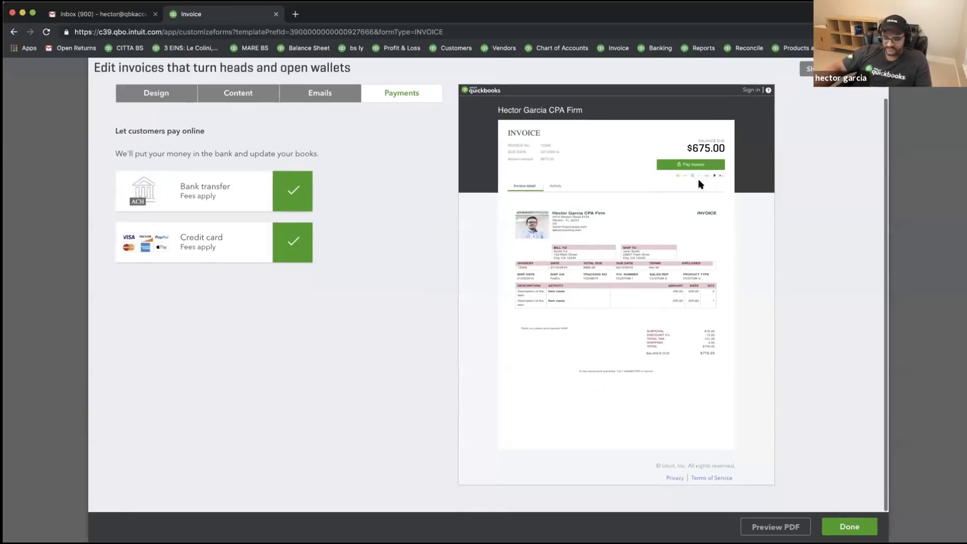
pyautogui.press('super+equal')
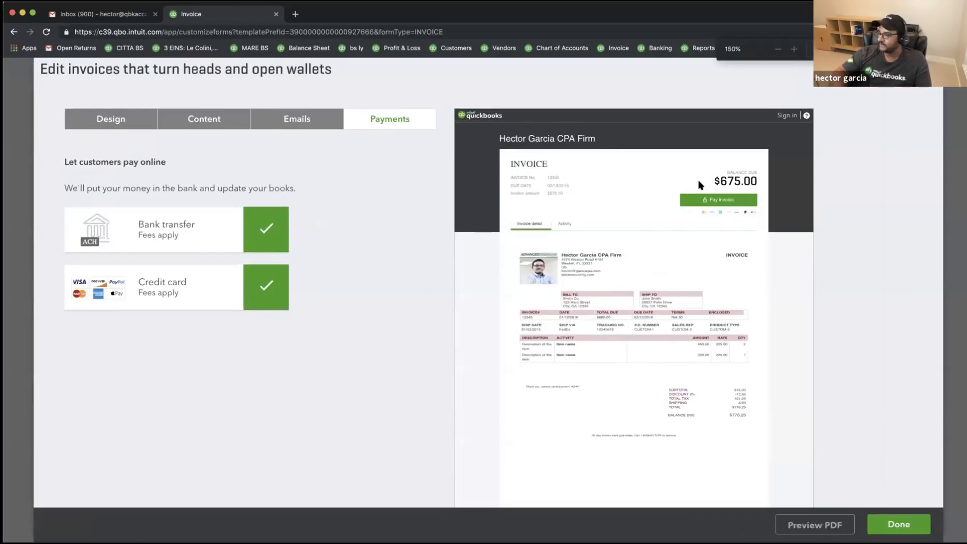
pyautogui.press('super+minus')
pyautogui.press('super+equal')
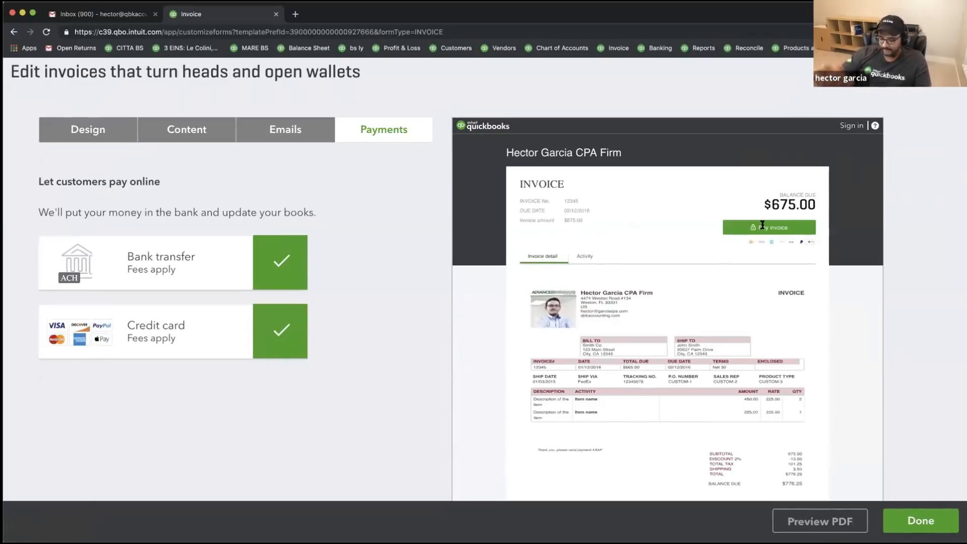
pyautogui.press('super+equal')
pyautogui.press('super+equal')
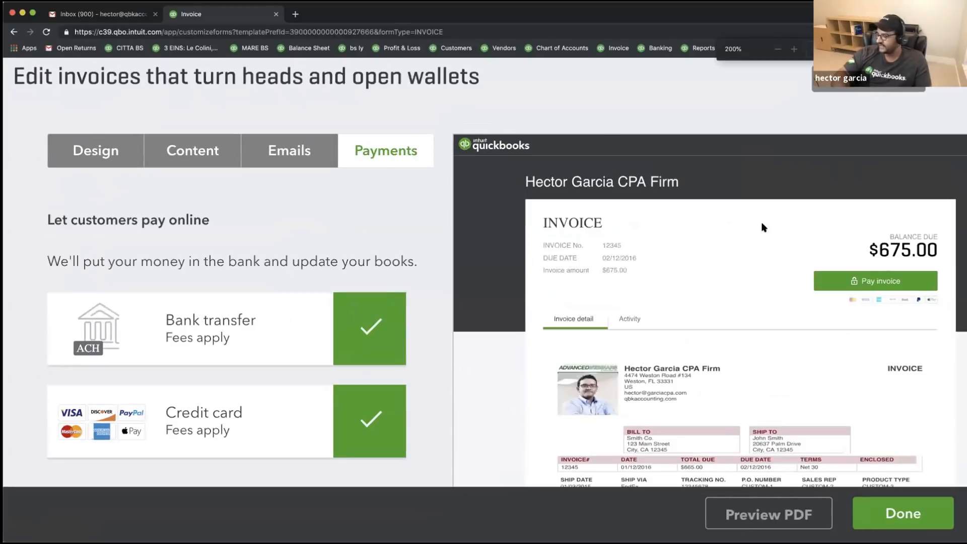
pyautogui.click(373, 325)
pyautogui.click(367, 403)
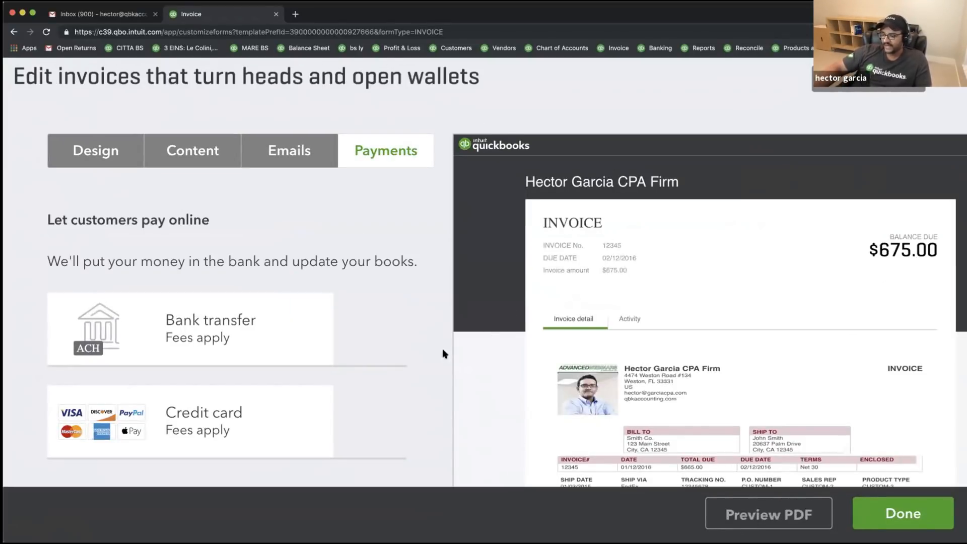
pyautogui.click(363, 411)
pyautogui.click(372, 332)
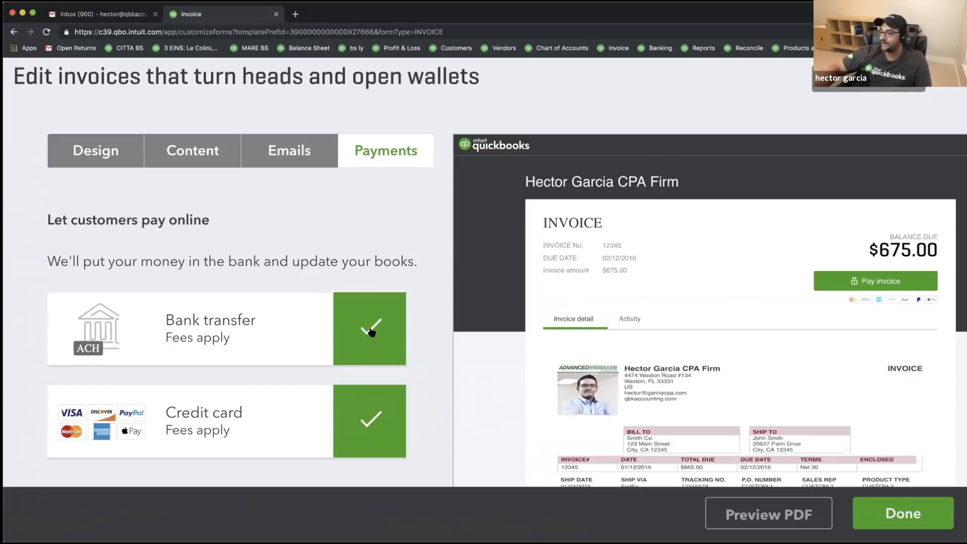
pyautogui.click(379, 429)
pyautogui.click(375, 352)
pyautogui.click(372, 332)
pyautogui.click(372, 409)
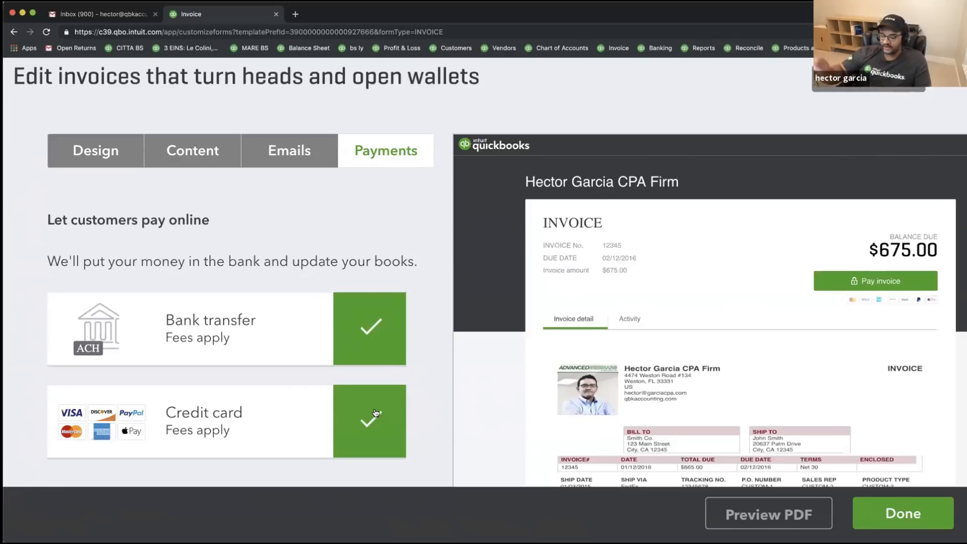
pyautogui.press('super+minus')
pyautogui.press('super+minus')
pyautogui.press('super+minus')
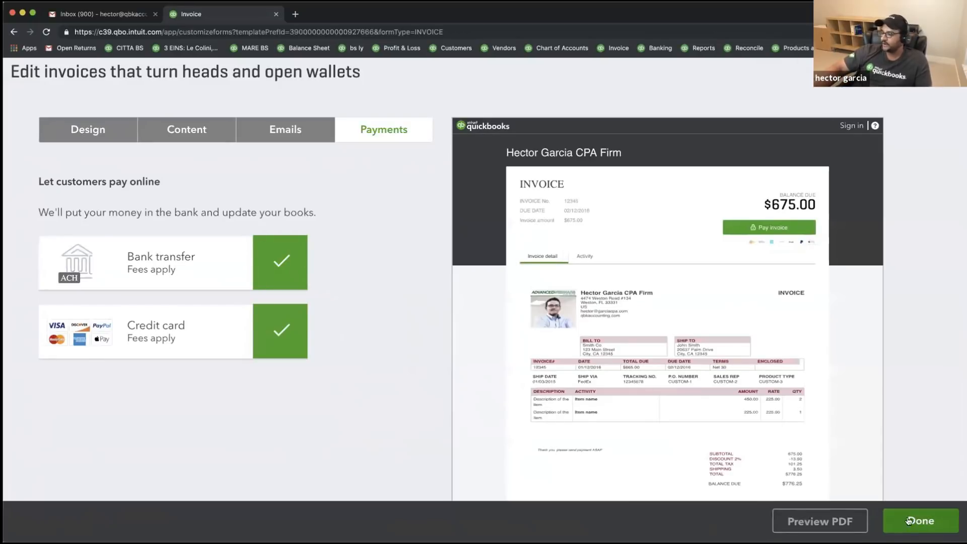
pyautogui.click(838, 522)
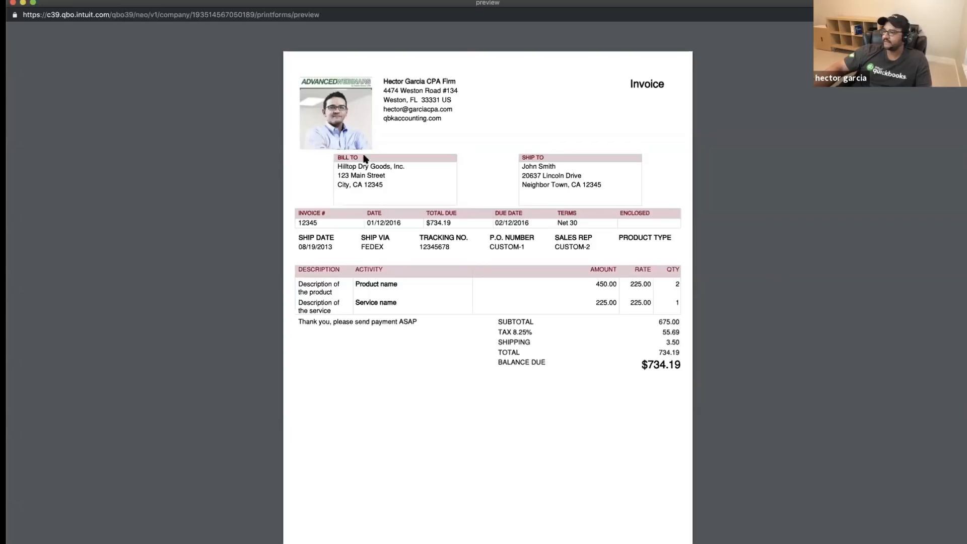
pyautogui.scroll(-1, 497, 268)
pyautogui.scroll(1, 494, 267)
pyautogui.moveTo(415, 530); pyautogui.dragTo(570, 529)
pyautogui.moveTo(299, 284); pyautogui.dragTo(419, 285)
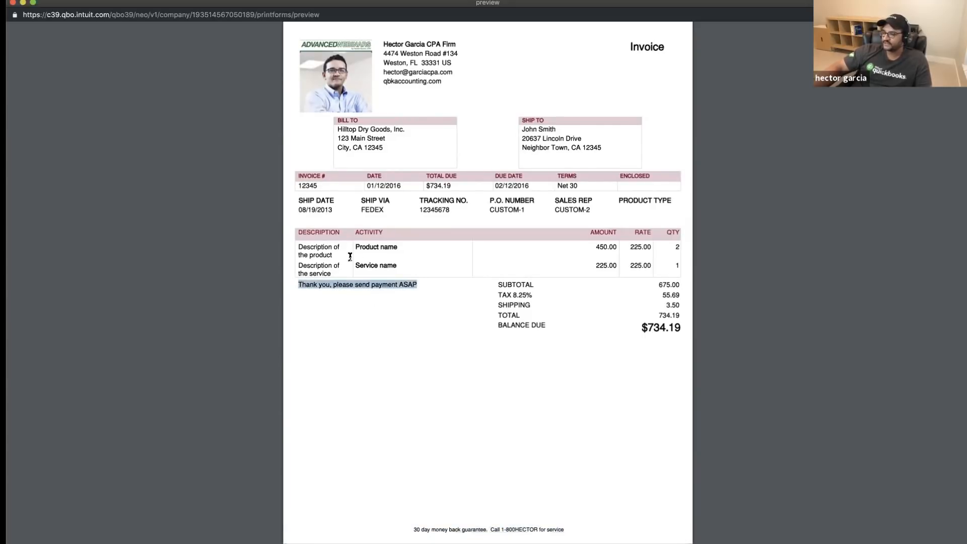
pyautogui.moveTo(299, 247); pyautogui.dragTo(393, 251)
pyautogui.moveTo(315, 200); pyautogui.dragTo(665, 211)
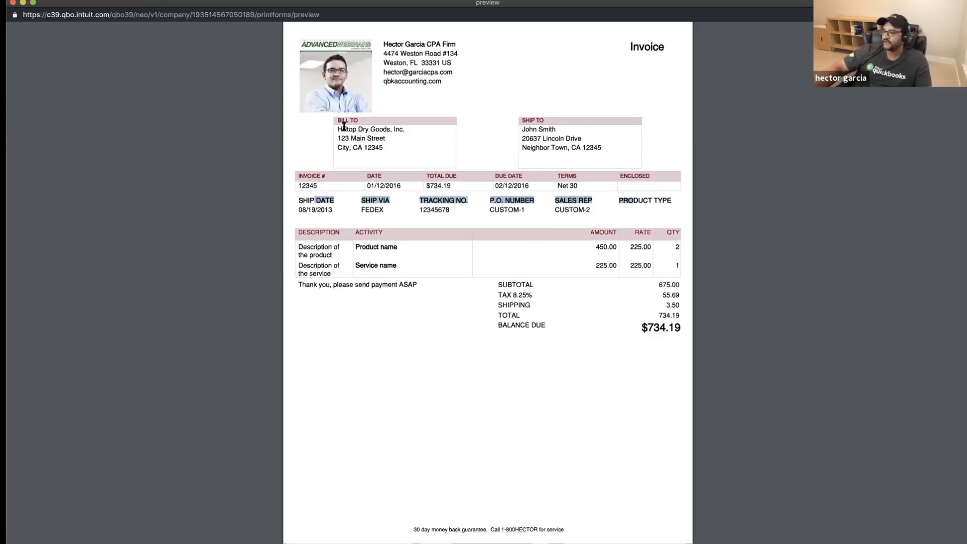
pyautogui.moveTo(342, 126); pyautogui.dragTo(430, 152)
pyautogui.moveTo(534, 128); pyautogui.dragTo(579, 160)
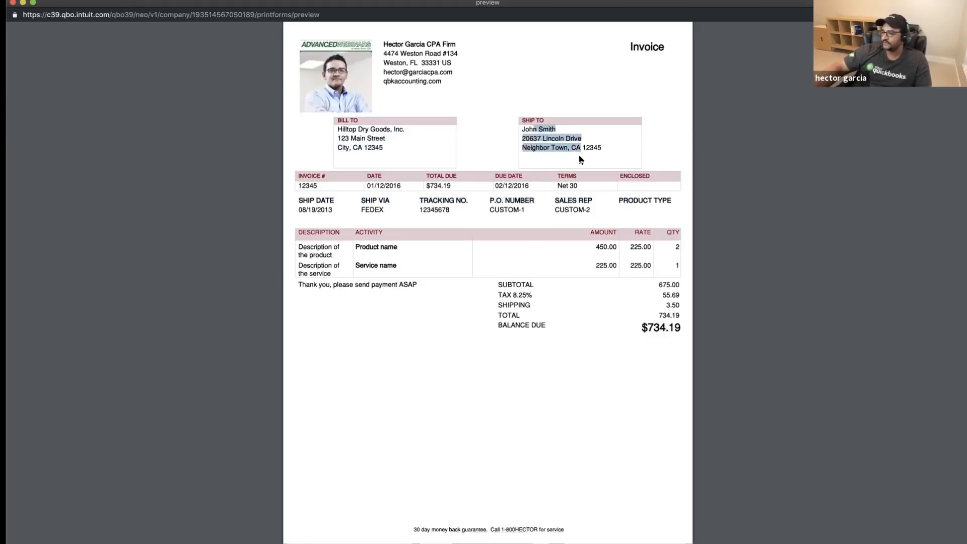
pyautogui.click(453, 83)
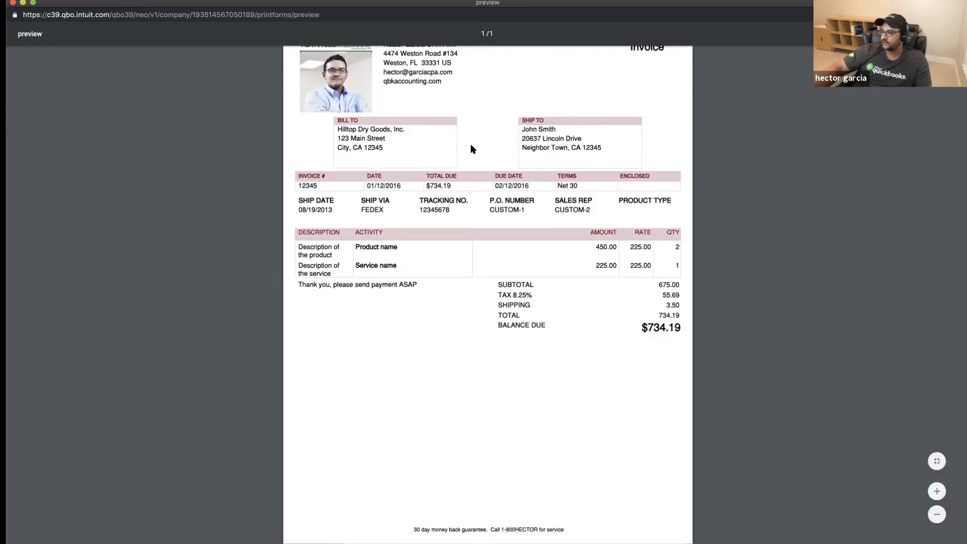
pyautogui.moveTo(572, 288); pyautogui.dragTo(677, 295)
pyautogui.click(395, 222)
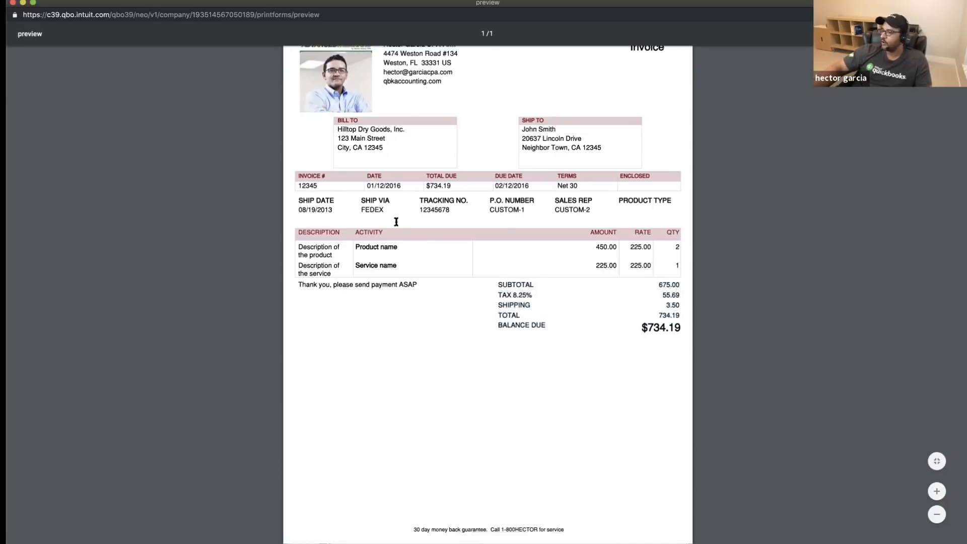
pyautogui.scroll(2, 500, 227)
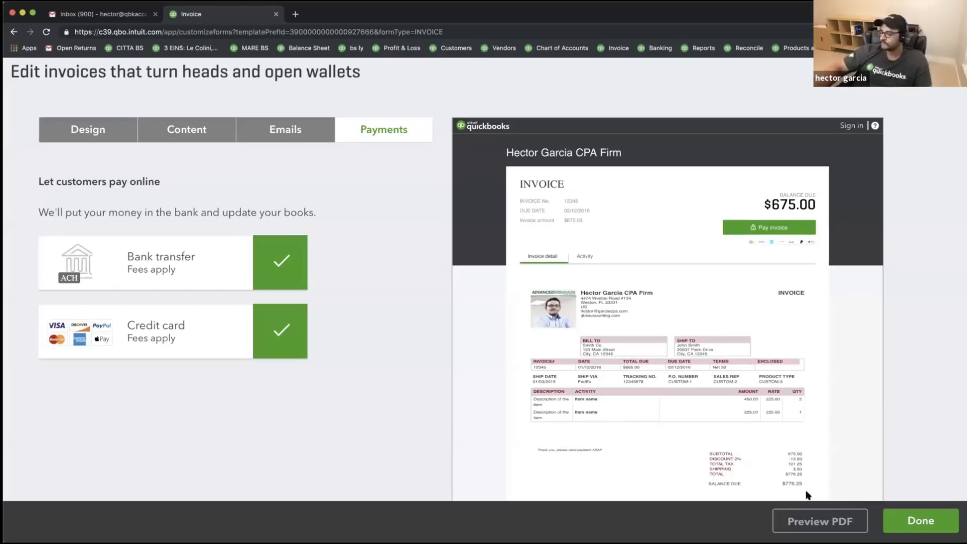
# - Save the template, start a new invoice for the customer, and turn off card payments
pyautogui.click(935, 519)
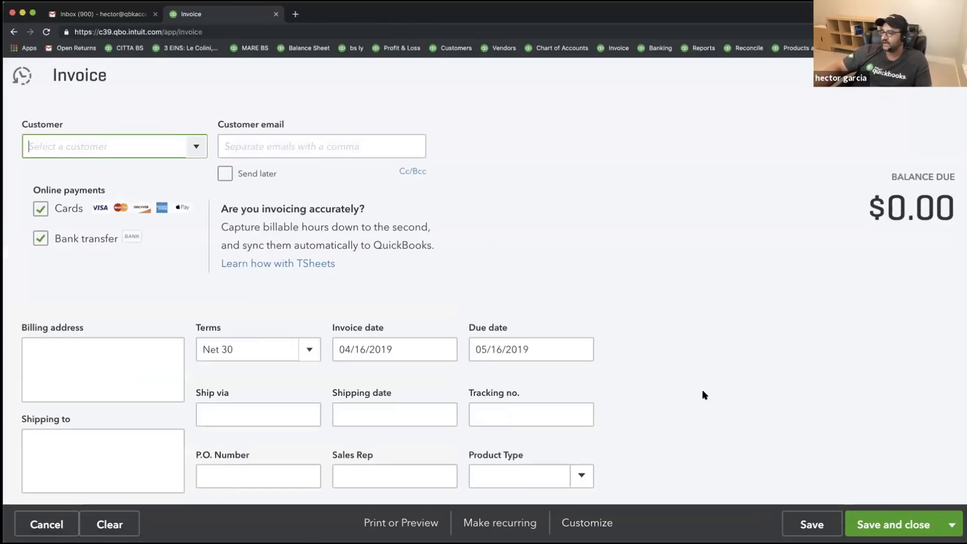
pyautogui.scroll(-3, 717, 323)
pyautogui.scroll(2, 717, 323)
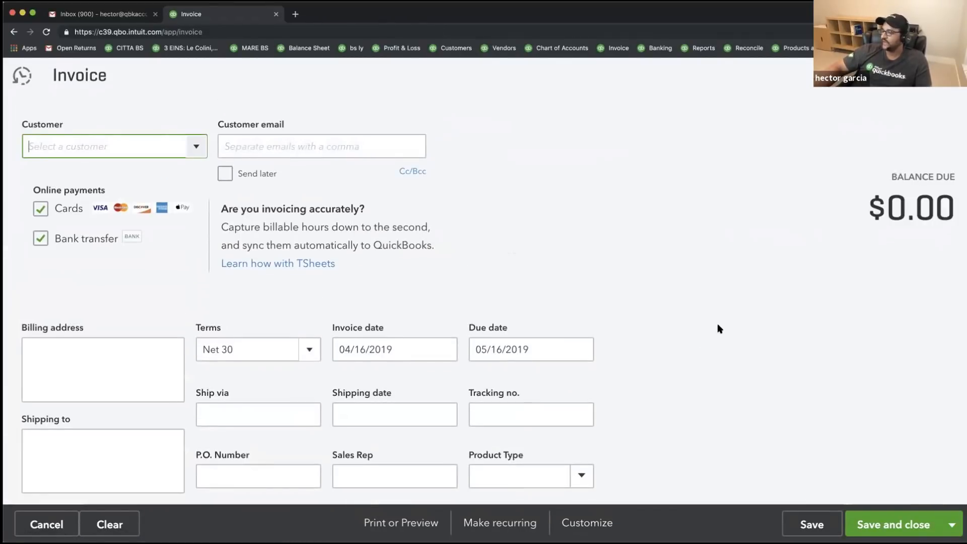
pyautogui.press('super+minus')
pyautogui.press('super+equal')
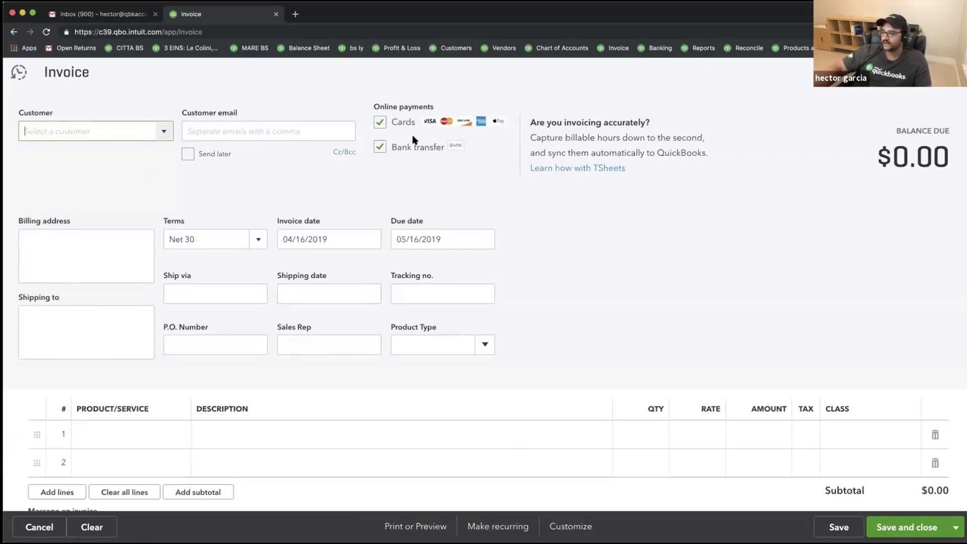
pyautogui.click(165, 131)
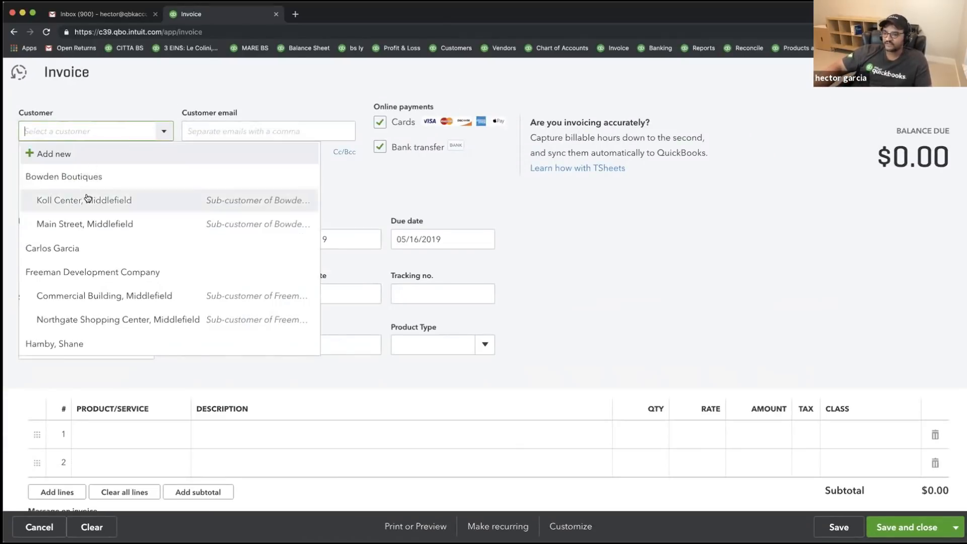
pyautogui.click(126, 247)
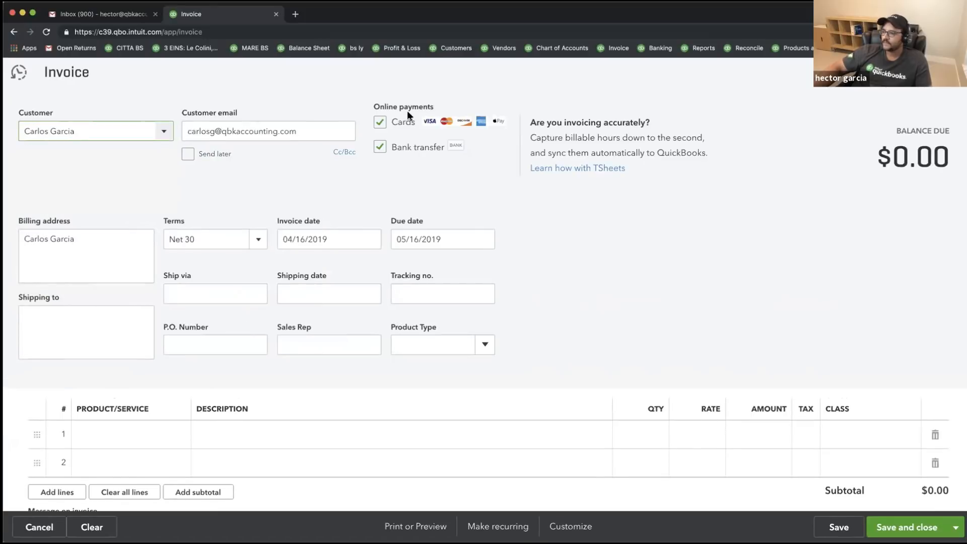
pyautogui.click(379, 122)
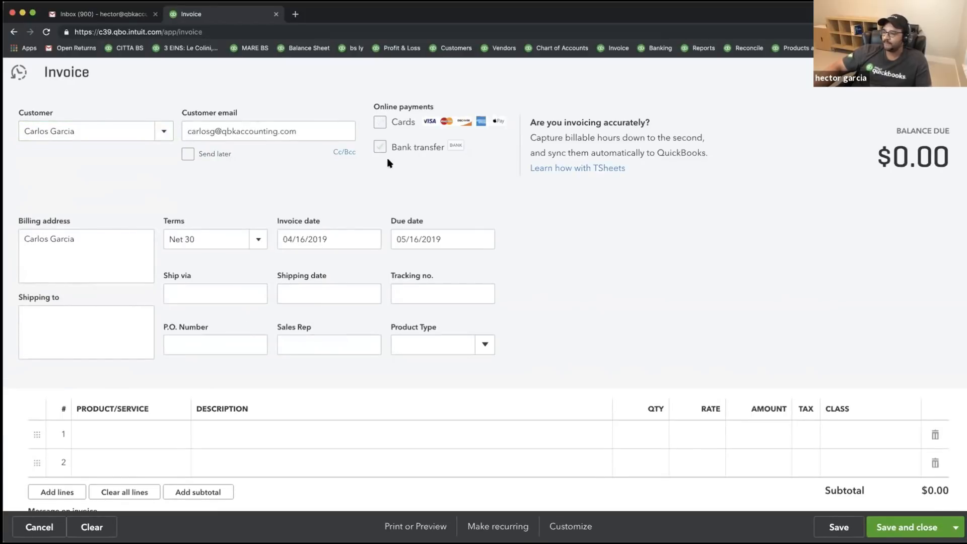
# - Add an Accounting Service line with an amount of 1,500
pyautogui.click(176, 444)
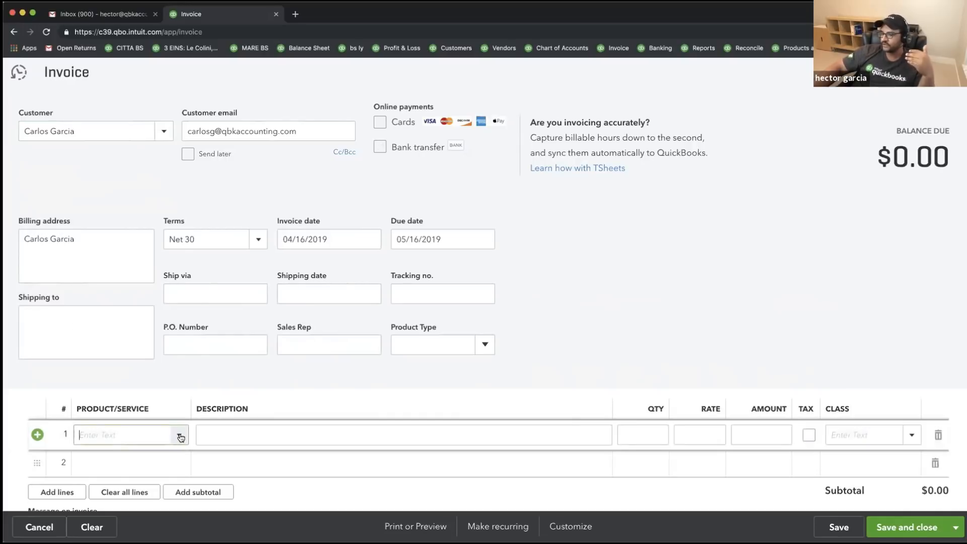
pyautogui.click(179, 434)
pyautogui.click(134, 251)
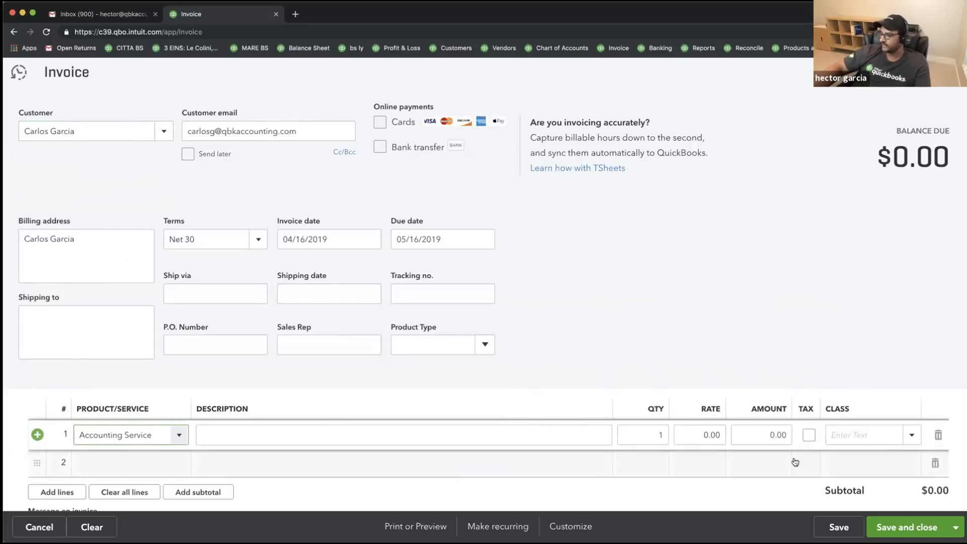
pyautogui.click(764, 434)
pyautogui.write('1500')
pyautogui.press('Tab')
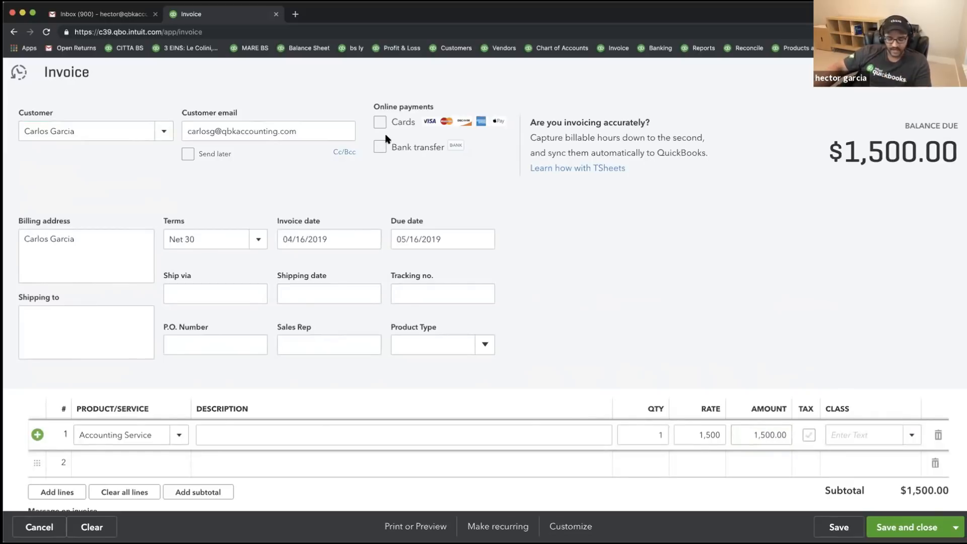
# - Review the invoice's online payment options and bring up the save options list
pyautogui.scroll(-3, 385, 137)
pyautogui.scroll(3, 386, 136)
pyautogui.scroll(-3, 385, 137)
pyautogui.scroll(-2, 386, 137)
pyautogui.scroll(5, 387, 131)
pyautogui.moveTo(398, 123); pyautogui.dragTo(441, 160)
pyautogui.moveTo(378, 105); pyautogui.dragTo(429, 106)
pyautogui.click(461, 192)
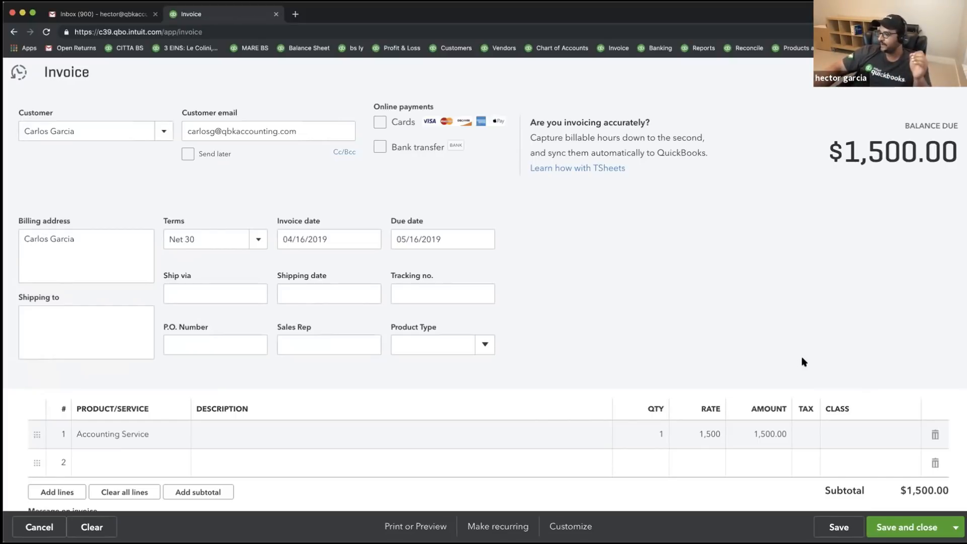
pyautogui.click(953, 532)
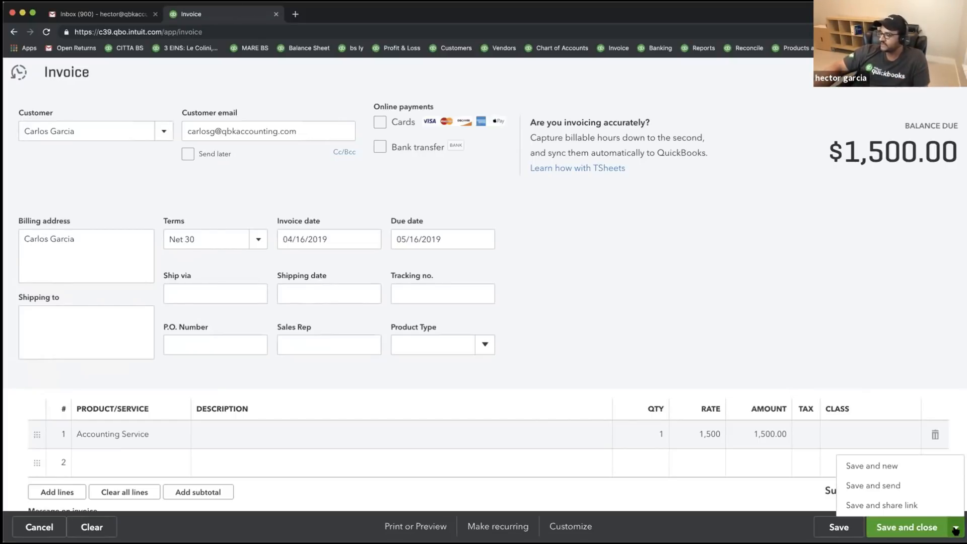
# - Save invoice 100162, review its customised email subject and body, send it, then switch to Gmail
pyautogui.click(887, 487)
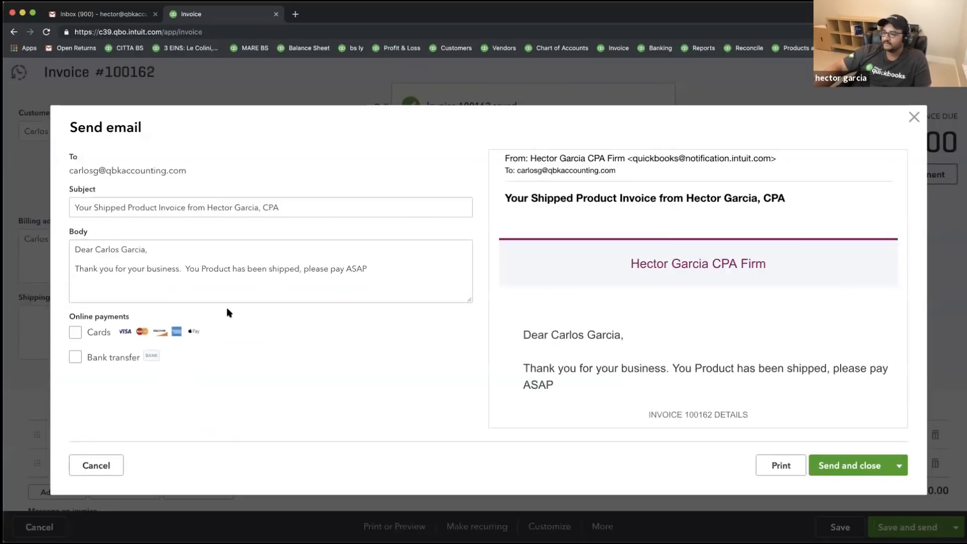
pyautogui.moveTo(182, 252); pyautogui.dragTo(449, 276)
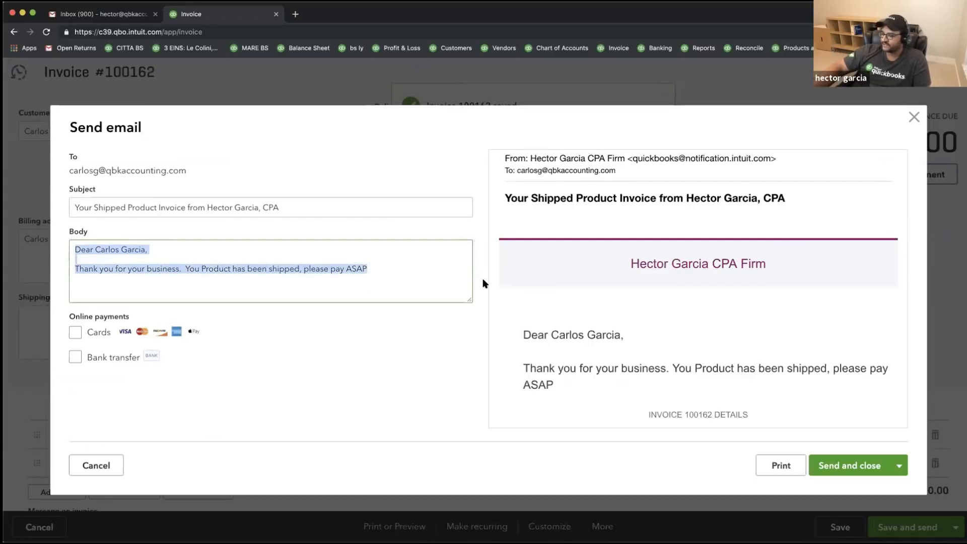
pyautogui.moveTo(87, 250); pyautogui.dragTo(432, 269)
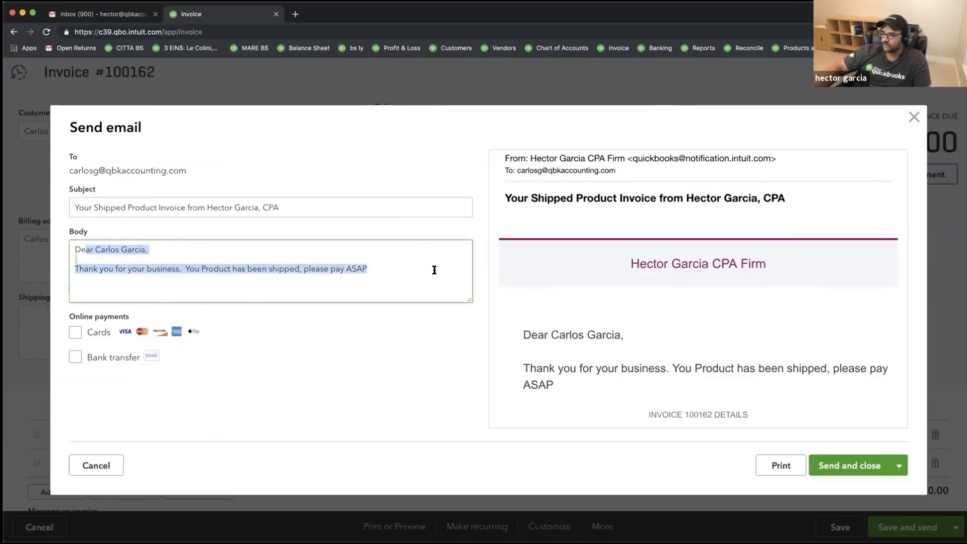
pyautogui.moveTo(264, 208); pyautogui.dragTo(69, 206)
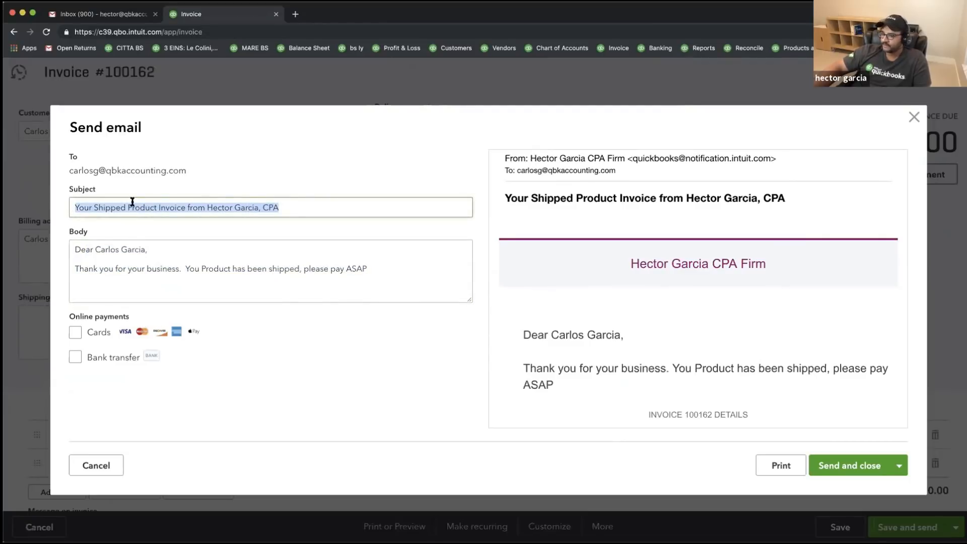
pyautogui.moveTo(73, 316); pyautogui.dragTo(162, 356)
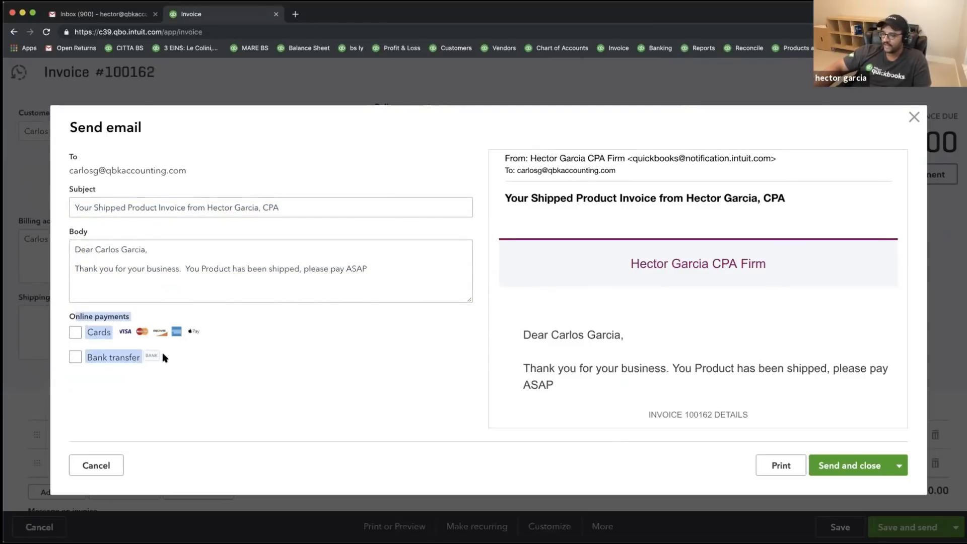
pyautogui.click(149, 376)
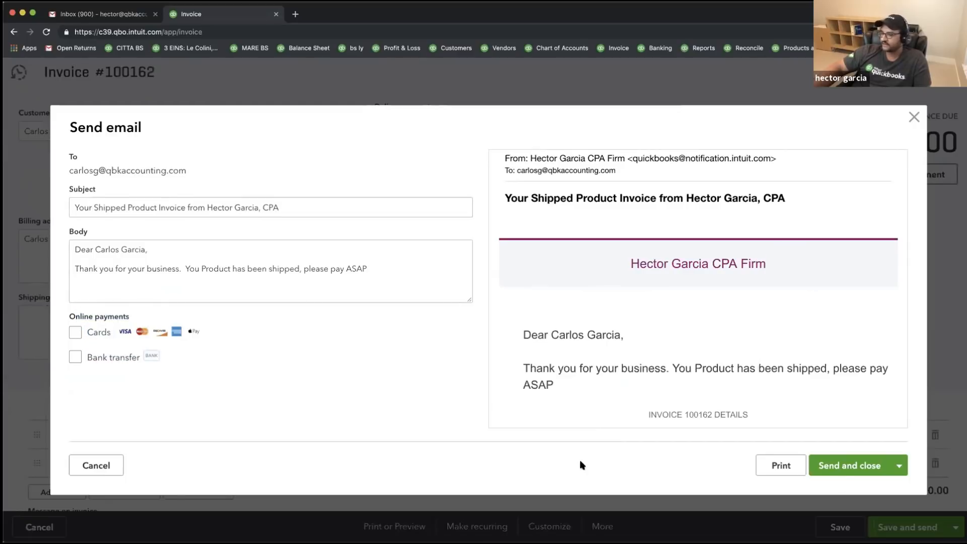
pyautogui.click(853, 466)
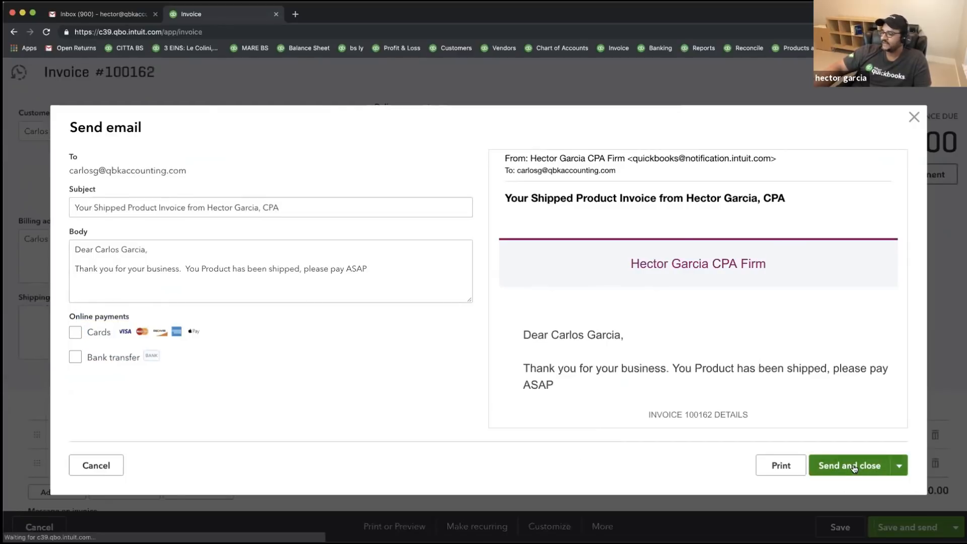
pyautogui.click(96, 15)
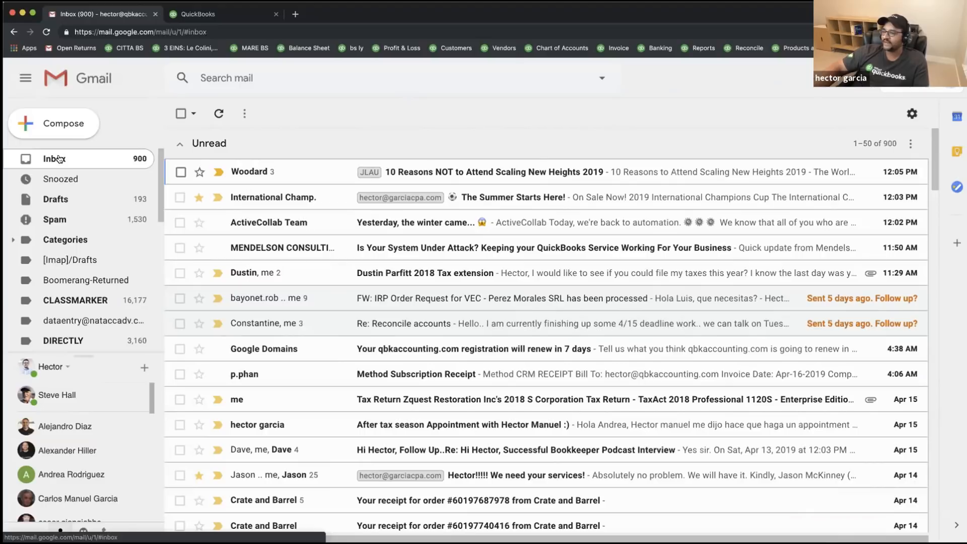
# - Reload the inbox, open the new invoice email, and check its subject, sender and recipient
pyautogui.click(46, 31)
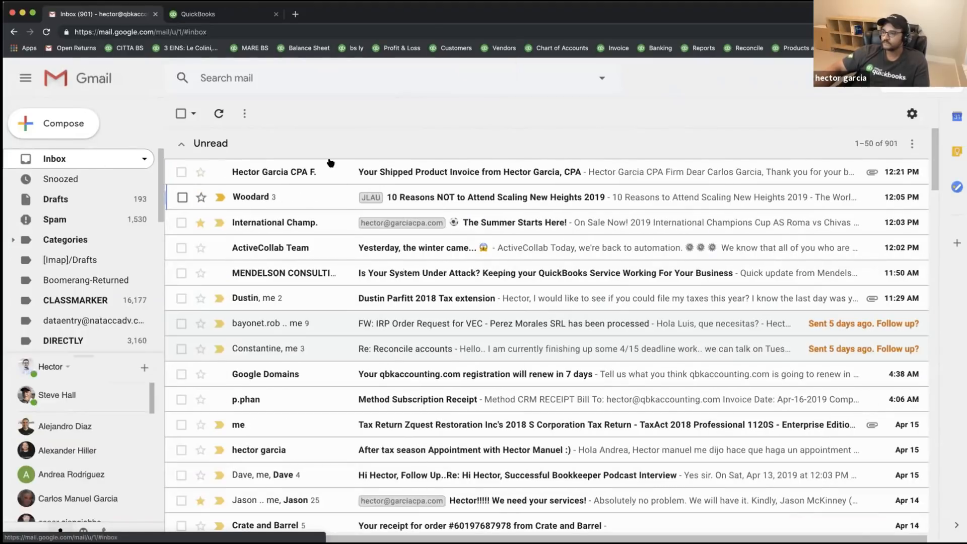
pyautogui.click(474, 174)
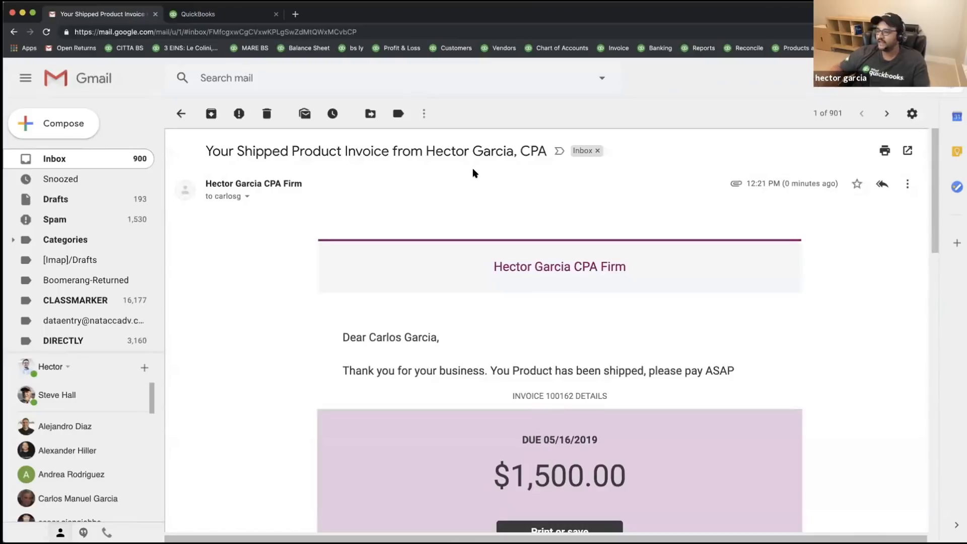
pyautogui.moveTo(211, 149); pyautogui.dragTo(538, 145)
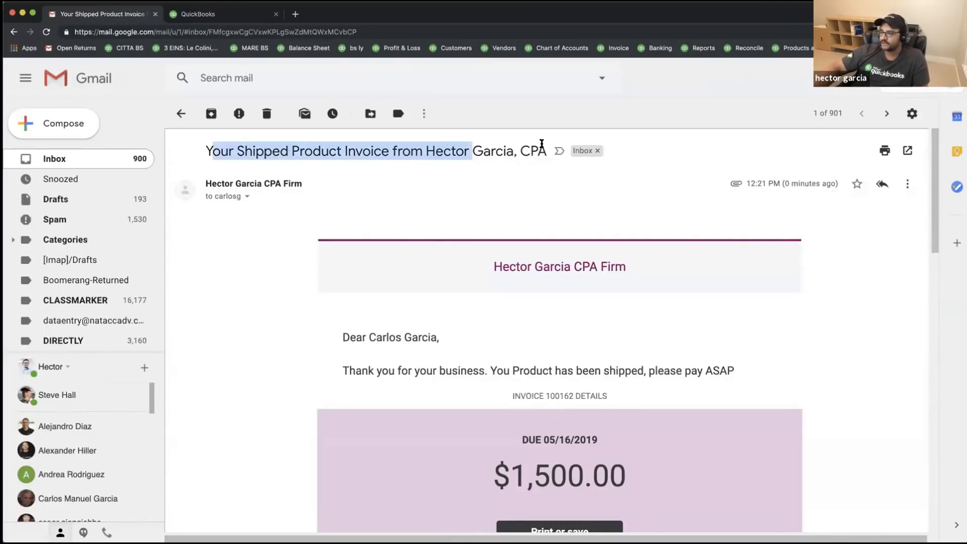
pyautogui.moveTo(305, 186); pyautogui.dragTo(205, 185)
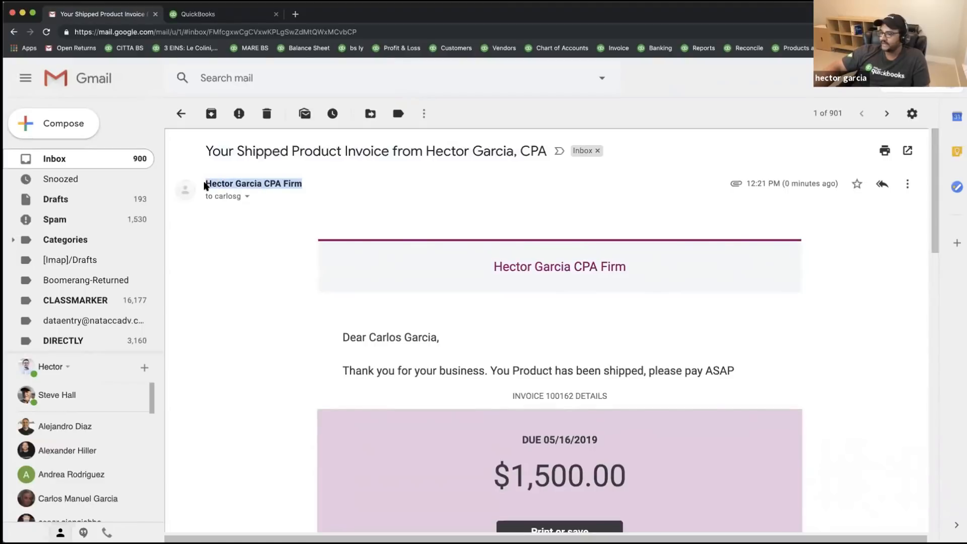
pyautogui.click(246, 196)
pyautogui.moveTo(400, 255); pyautogui.dragTo(302, 254)
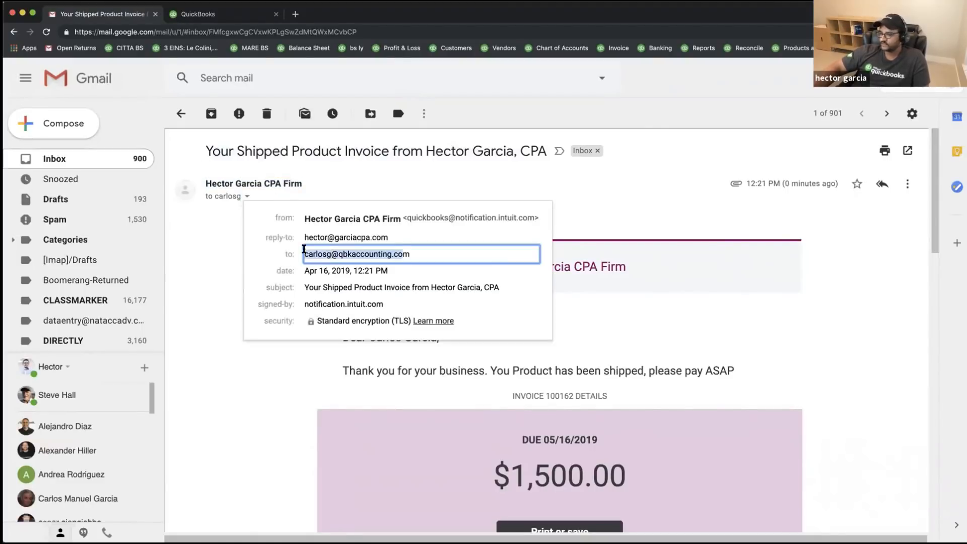
pyautogui.click(201, 252)
# - Read through the invoice email's body down to the attachment
pyautogui.moveTo(501, 267); pyautogui.dragTo(637, 265)
pyautogui.scroll(-3, 620, 287)
pyautogui.moveTo(347, 263); pyautogui.dragTo(696, 297)
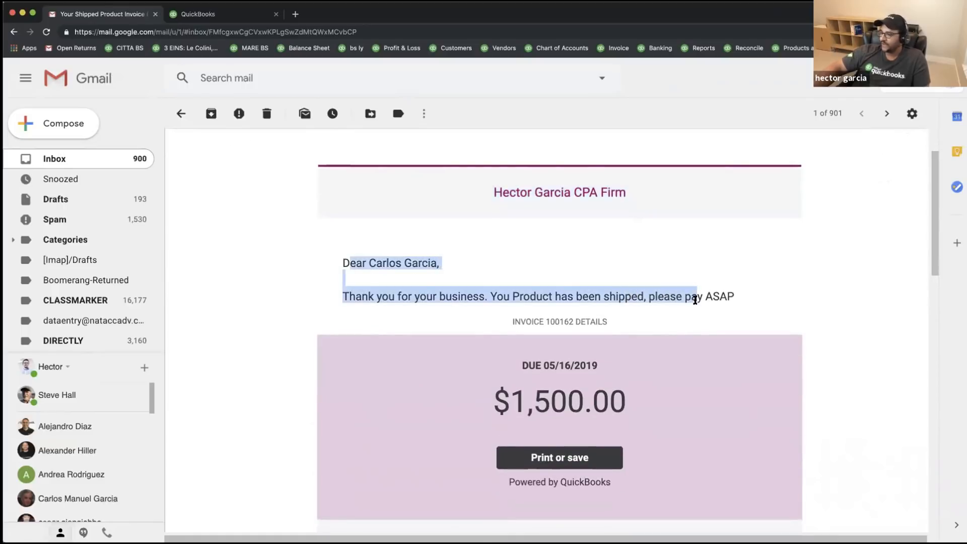
pyautogui.scroll(-3, 710, 320)
pyautogui.scroll(-5, 565, 312)
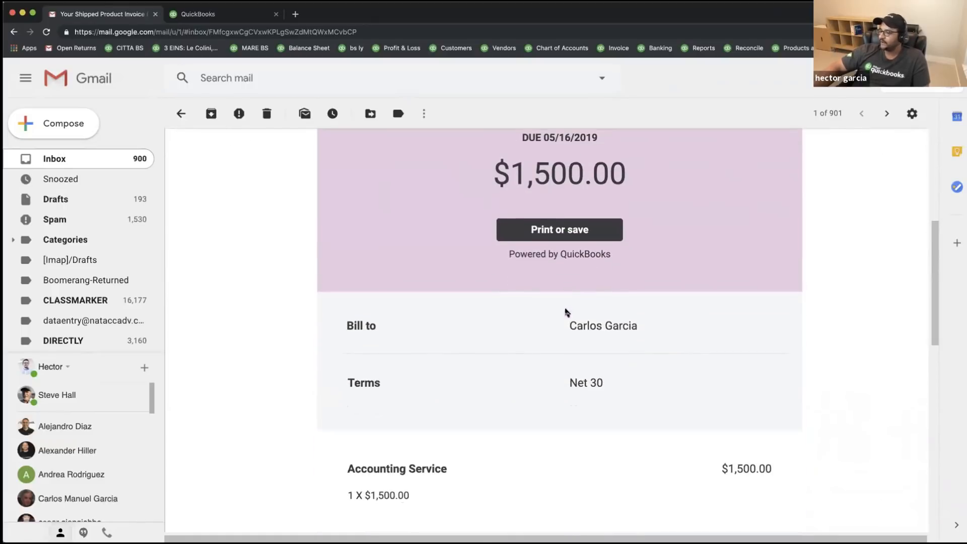
pyautogui.scroll(-5, 596, 408)
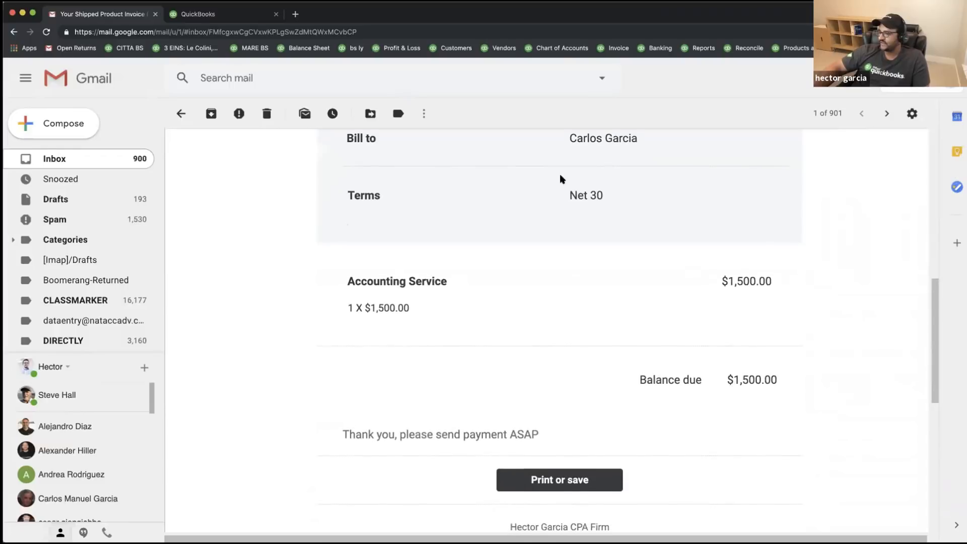
pyautogui.scroll(-10, 530, 274)
pyautogui.scroll(-1, 530, 283)
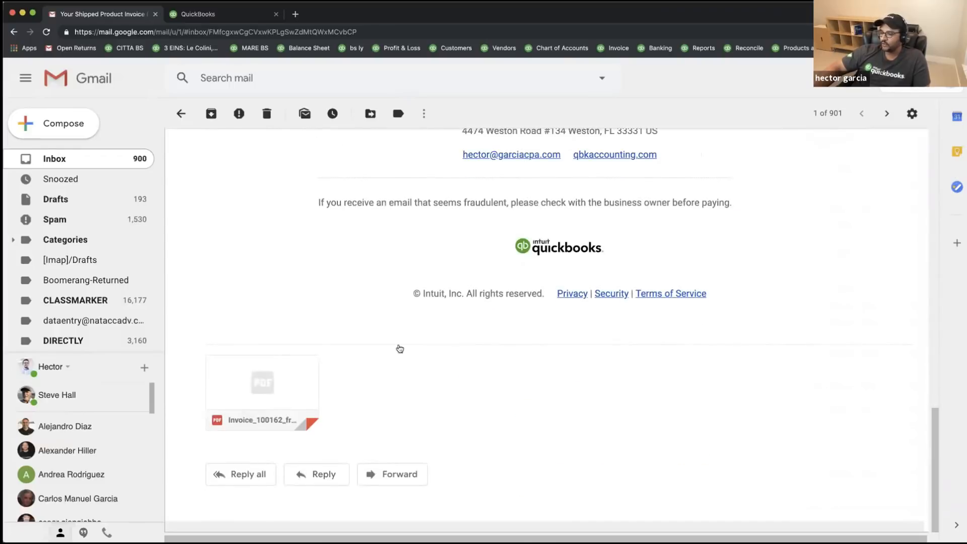
# - Open the attached invoice 100162 PDF, close it, and return to QuickBooks
pyautogui.moveTo(258, 375)
pyautogui.click(257, 375)
pyautogui.scroll(-5, 589, 339)
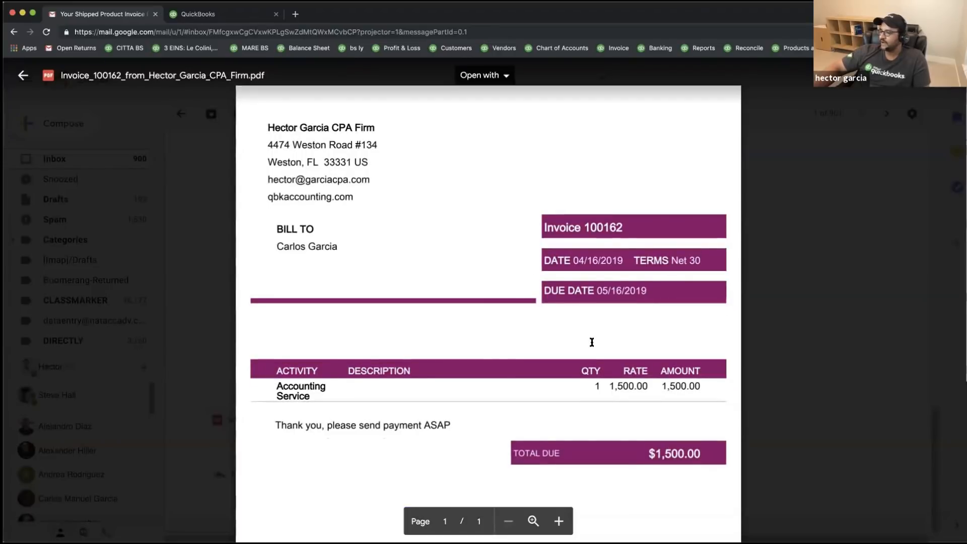
pyautogui.scroll(5, 589, 337)
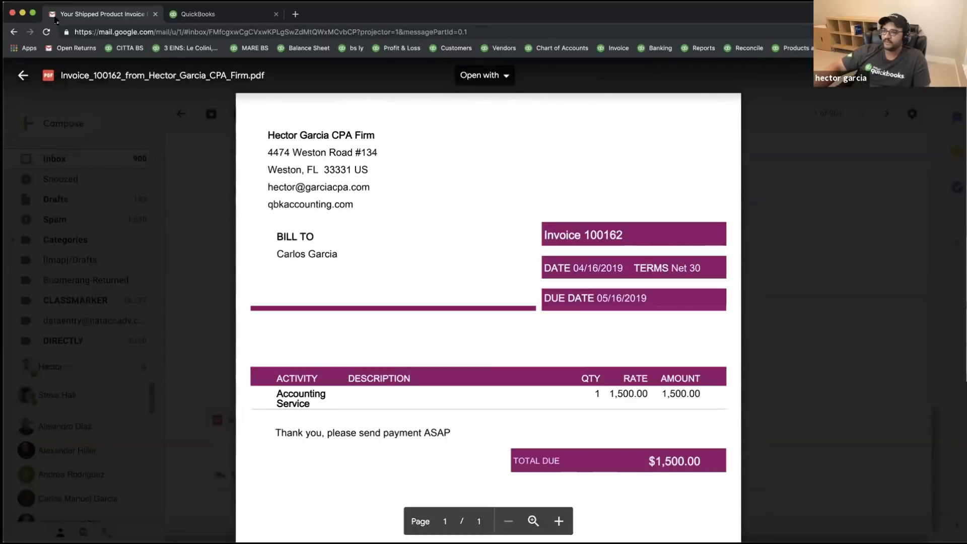
pyautogui.click(14, 31)
pyautogui.scroll(5, 608, 273)
pyautogui.scroll(3, 608, 273)
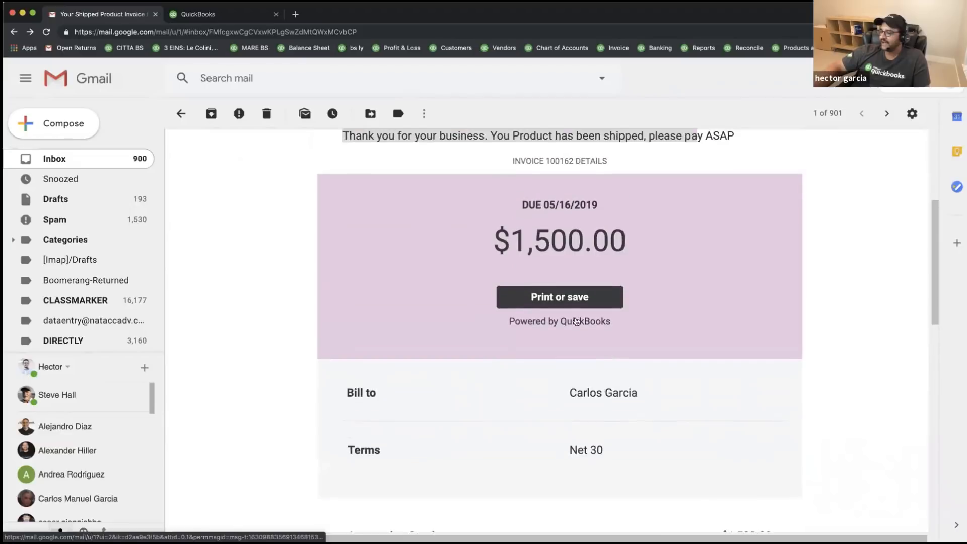
pyautogui.scroll(2, 557, 312)
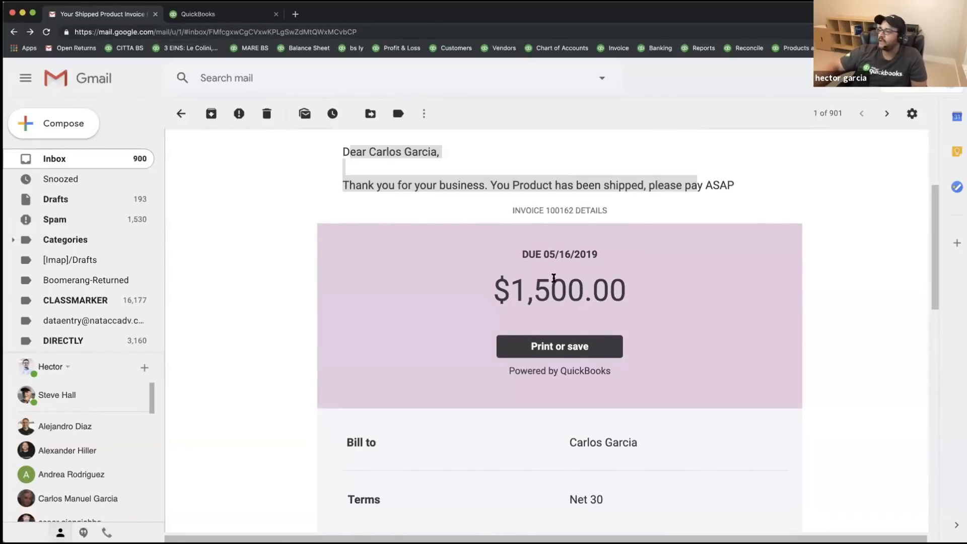
pyautogui.scroll(4, 398, 310)
pyautogui.click(260, 270)
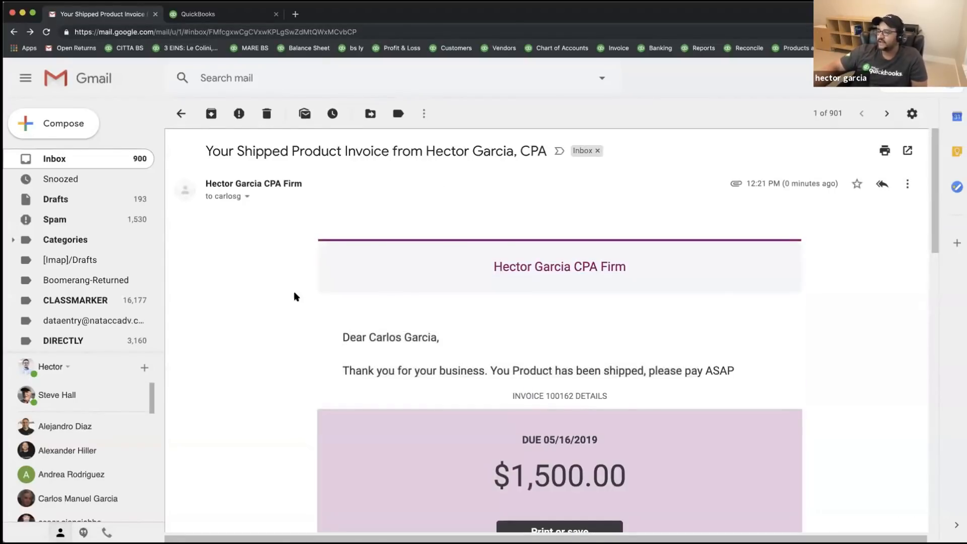
pyautogui.click(218, 8)
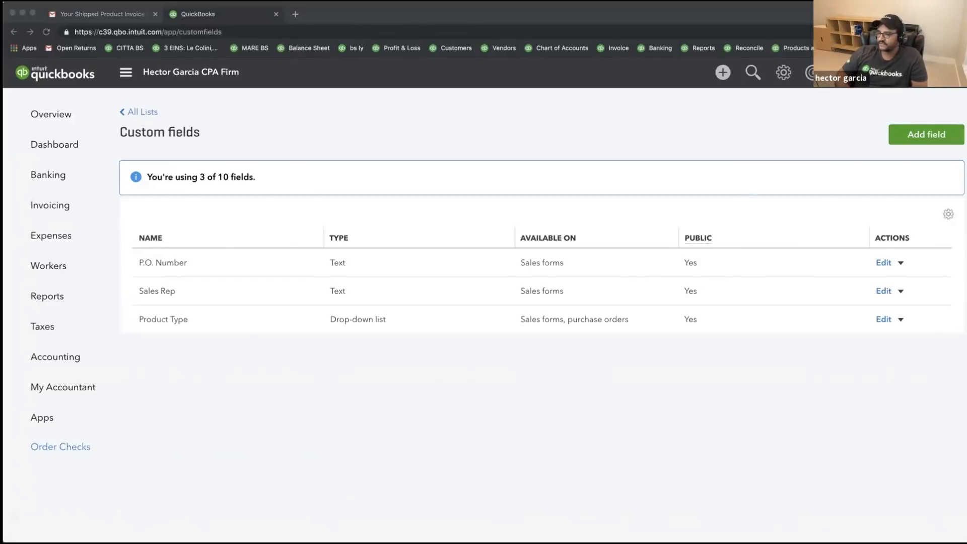
pyautogui.click(11, 111)
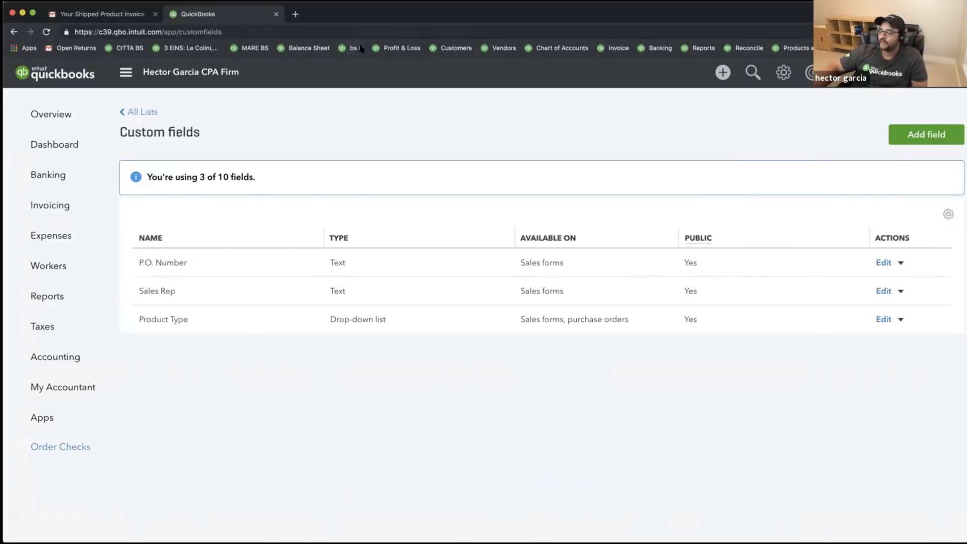
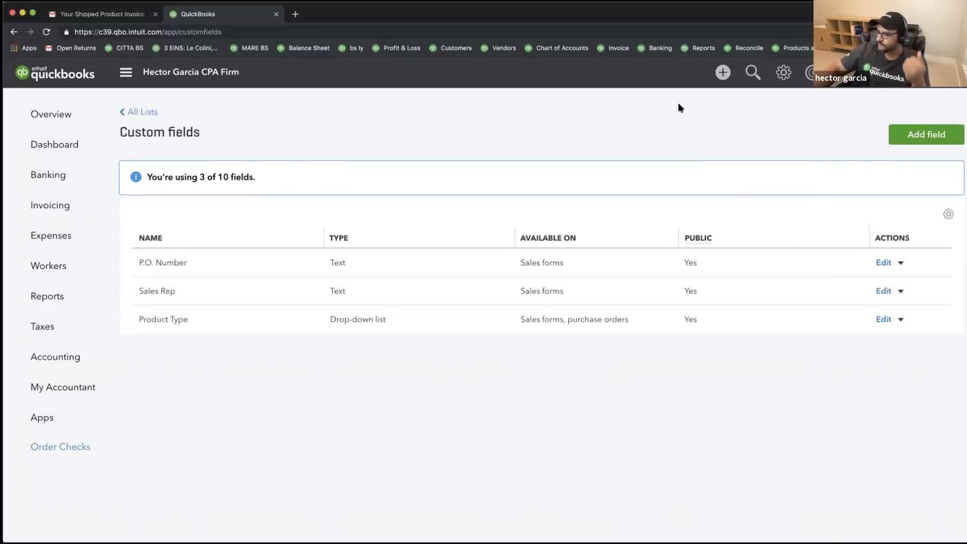
# - Open Account and Settings from the gear menu and show the Payments settings
pyautogui.click(782, 73)
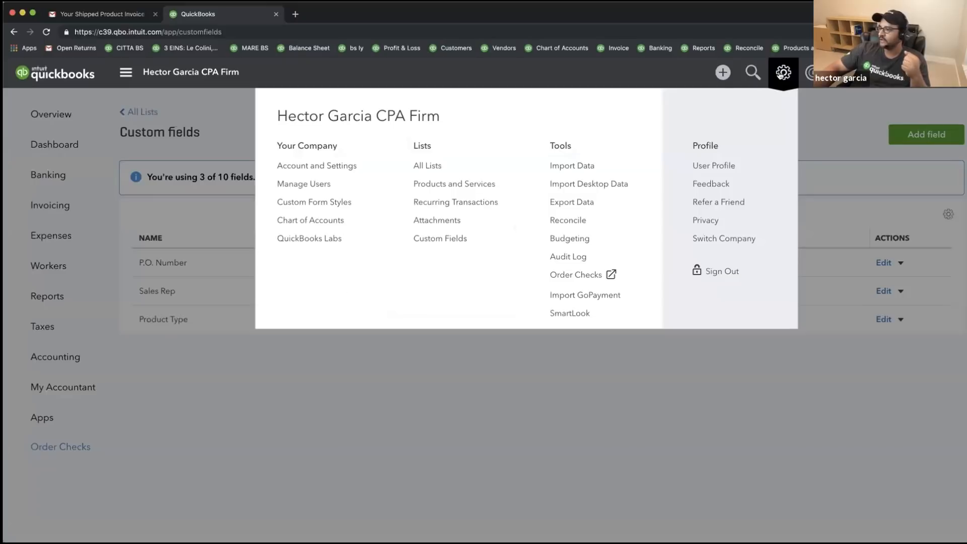
pyautogui.click(319, 166)
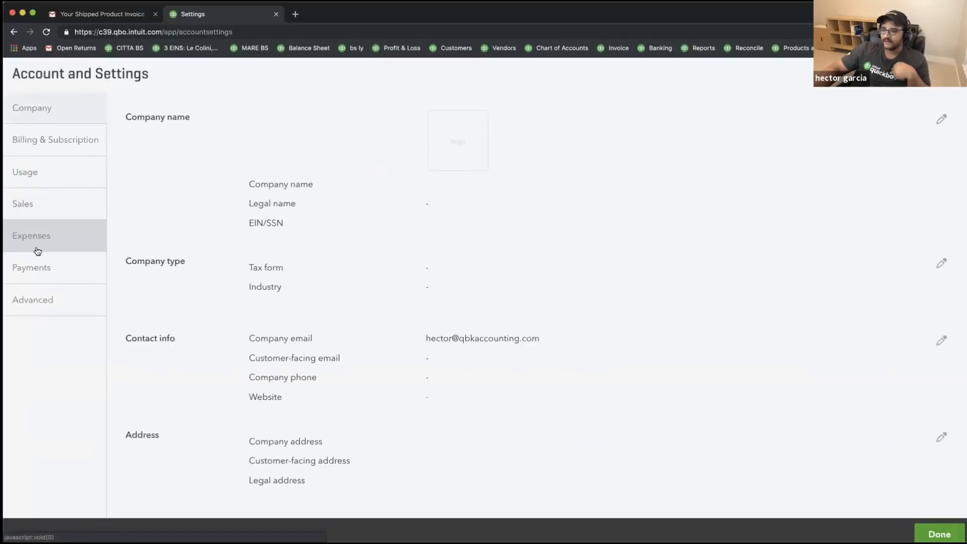
pyautogui.click(44, 268)
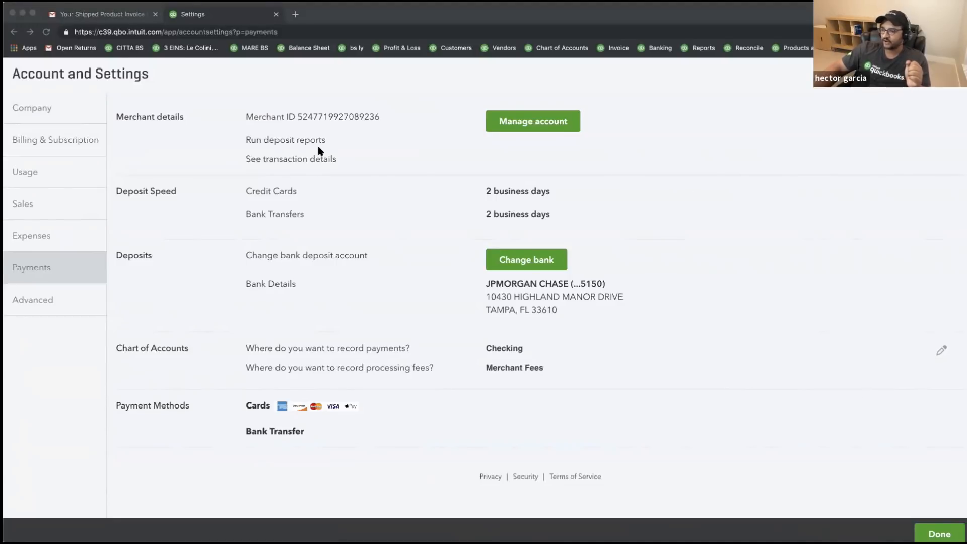
pyautogui.press('super+Tab')
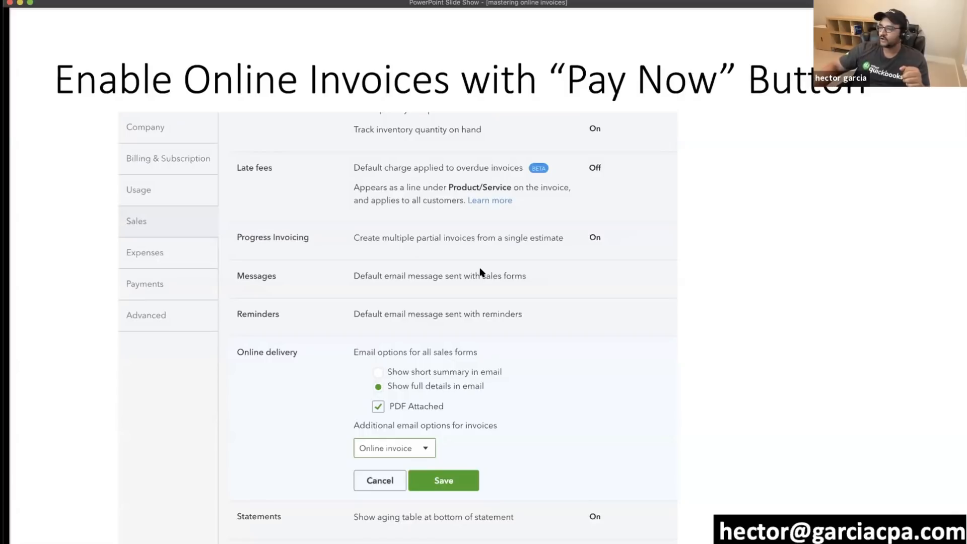
pyautogui.click(364, 318)
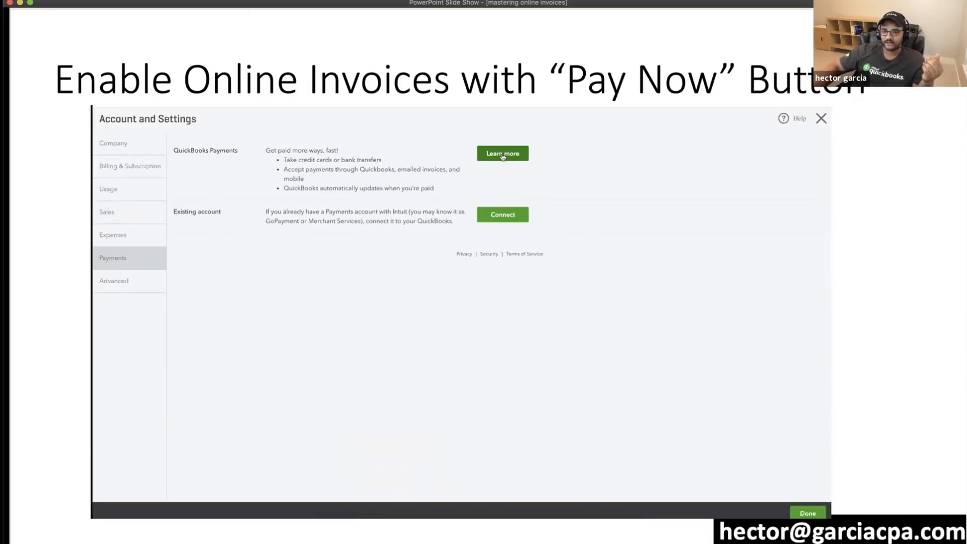
pyautogui.click(456, 267)
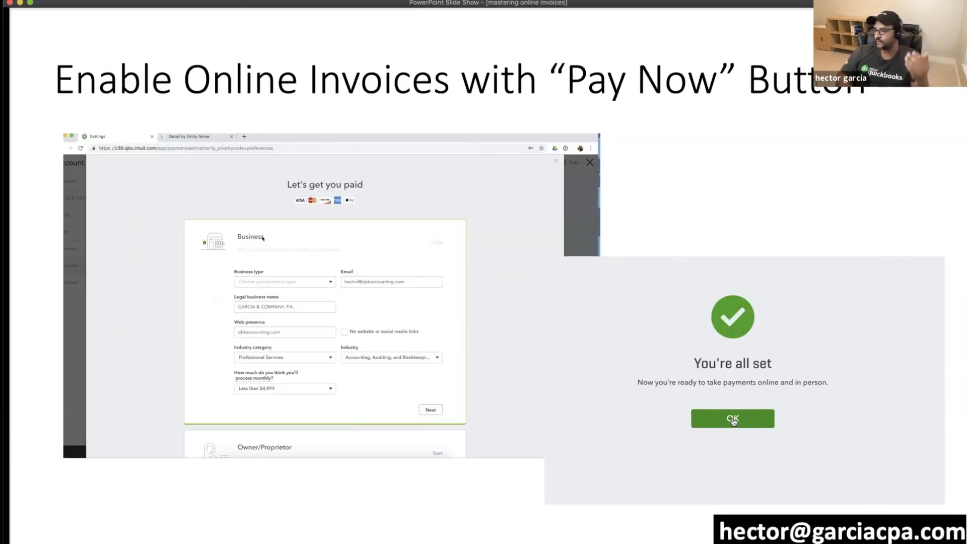
pyautogui.press('Left')
pyautogui.press('Left')
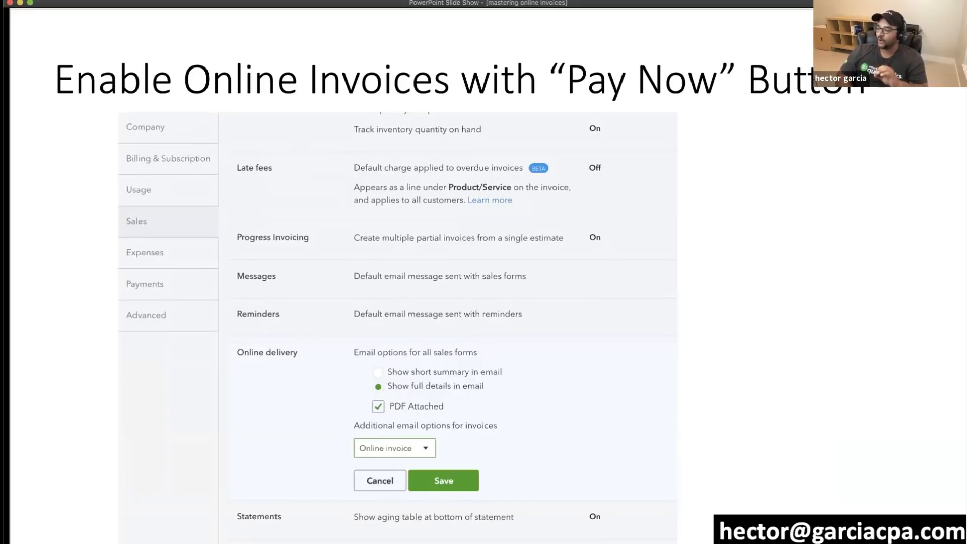
pyautogui.press('Right')
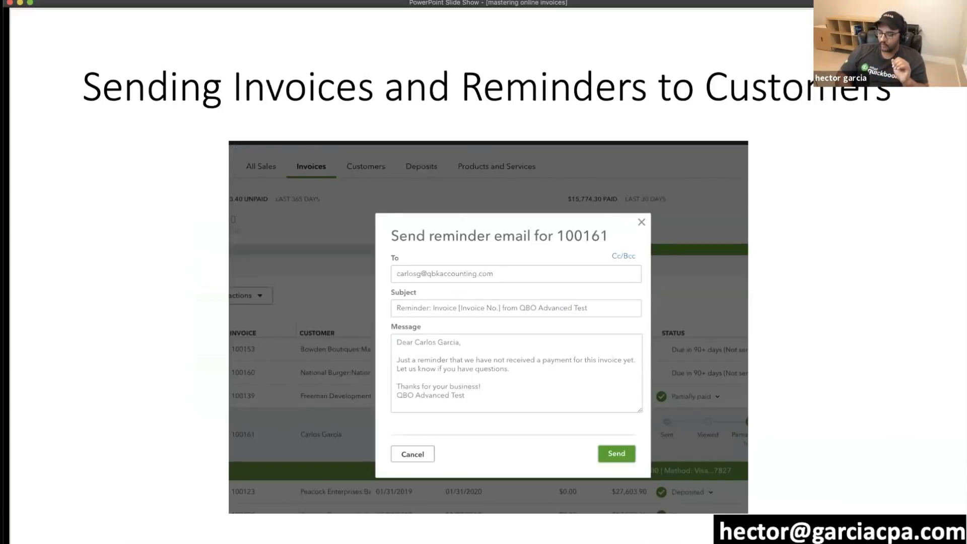
pyautogui.press('Left')
pyautogui.press('Left')
pyautogui.press('Left')
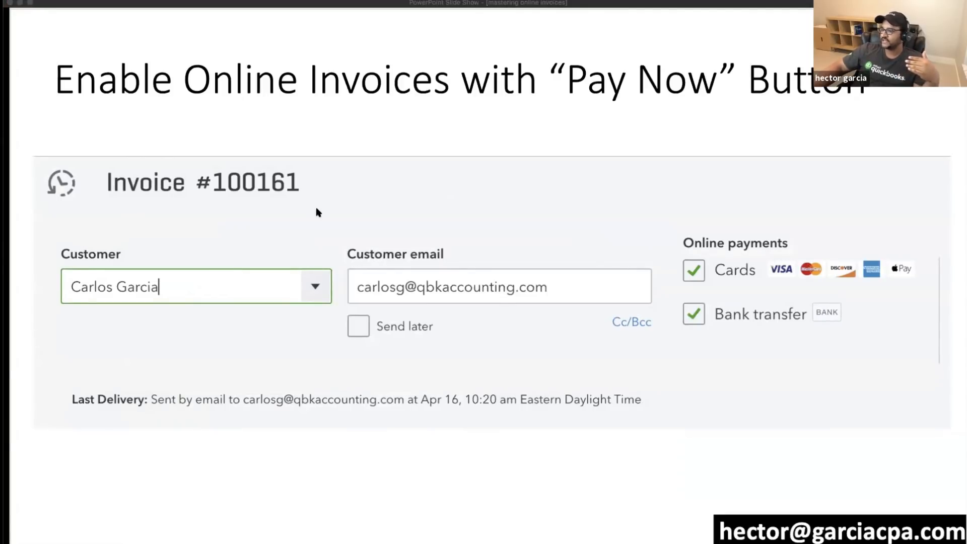
pyautogui.press('super+Tab')
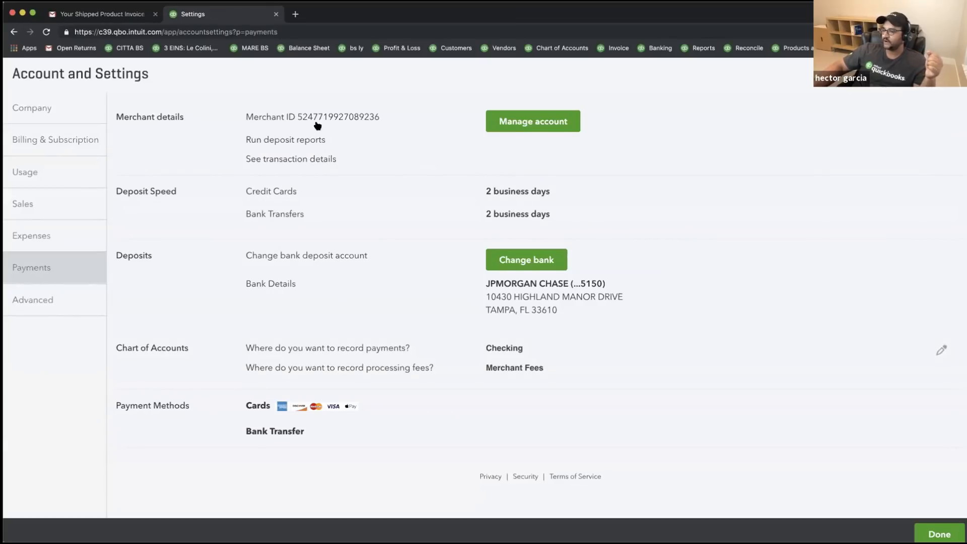
# - Highlight the merchant ID line and the bank deposit account details in the Payments settings
pyautogui.moveTo(262, 116); pyautogui.dragTo(396, 117)
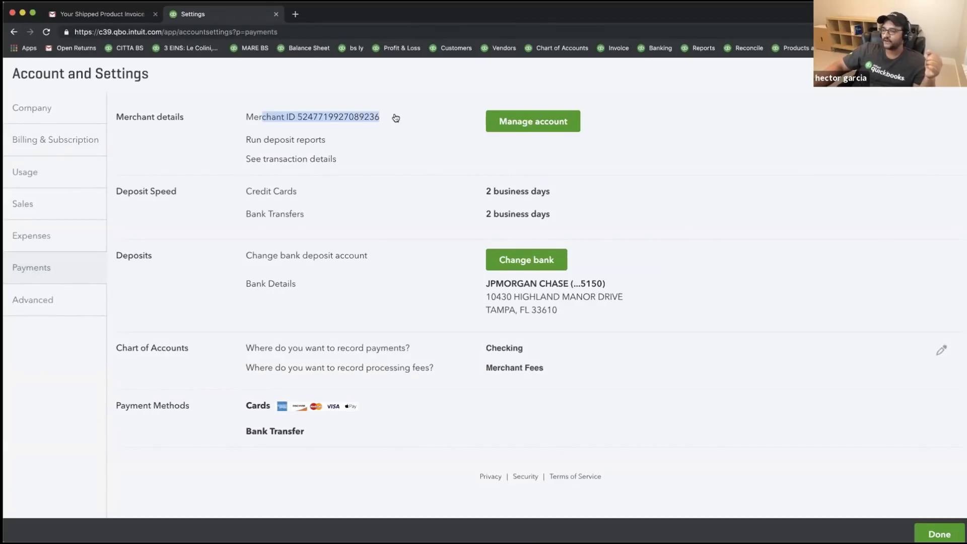
pyautogui.moveTo(246, 117); pyautogui.dragTo(394, 121)
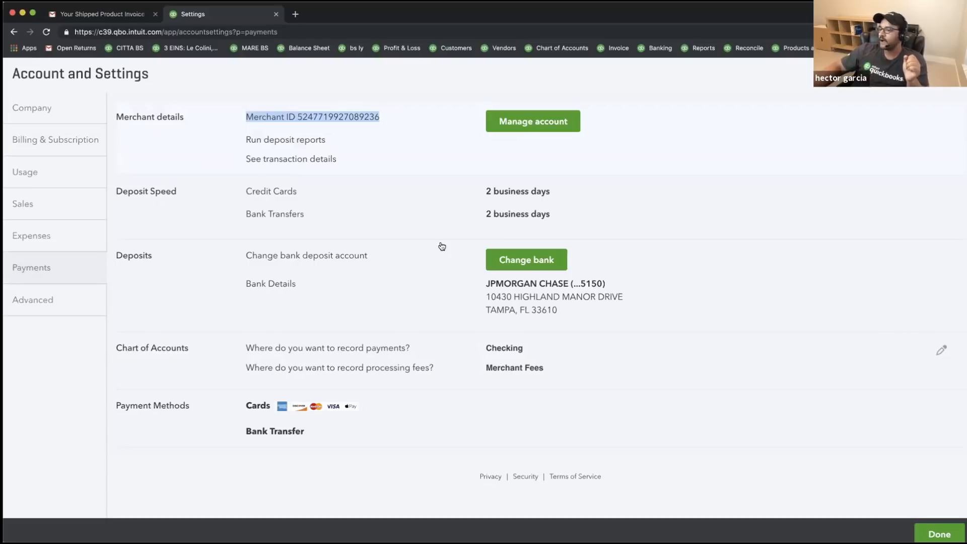
pyautogui.click(275, 159)
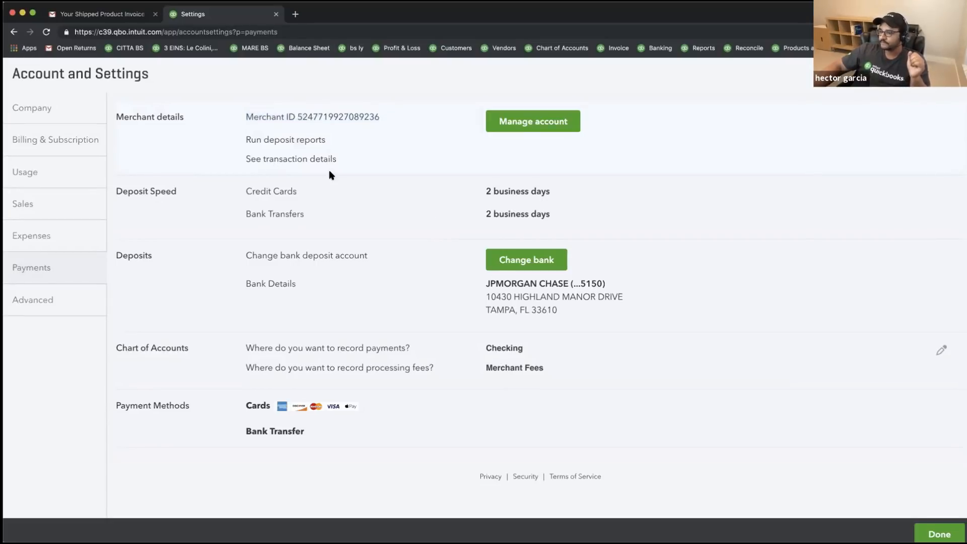
pyautogui.moveTo(489, 283); pyautogui.dragTo(553, 297)
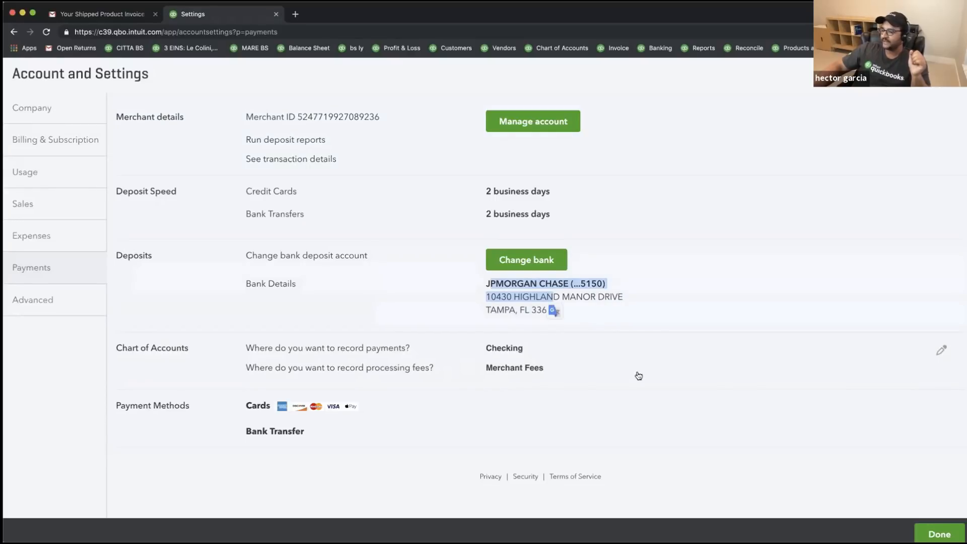
# - Record payments to Checking and processing fees to Merchant Fees, save, and close the settings
pyautogui.click(942, 350)
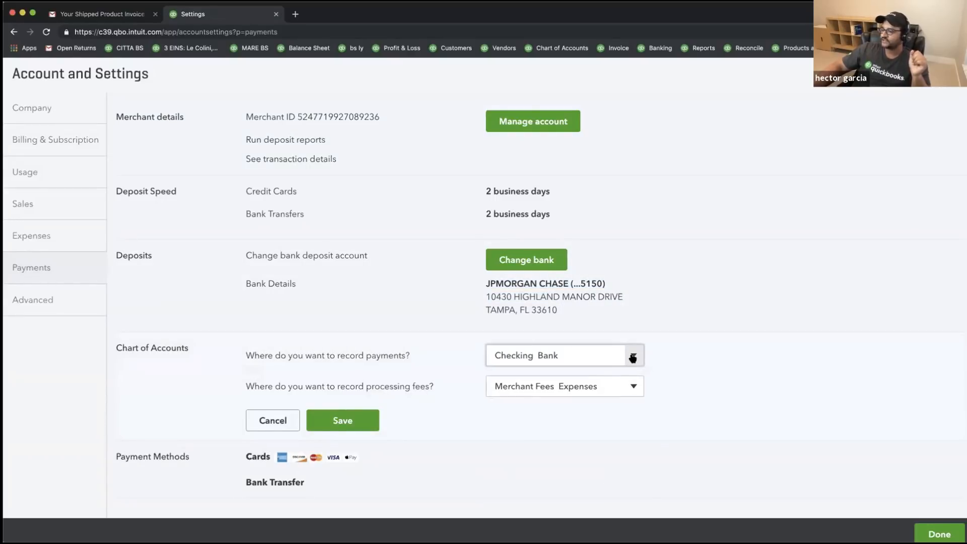
pyautogui.click(632, 355)
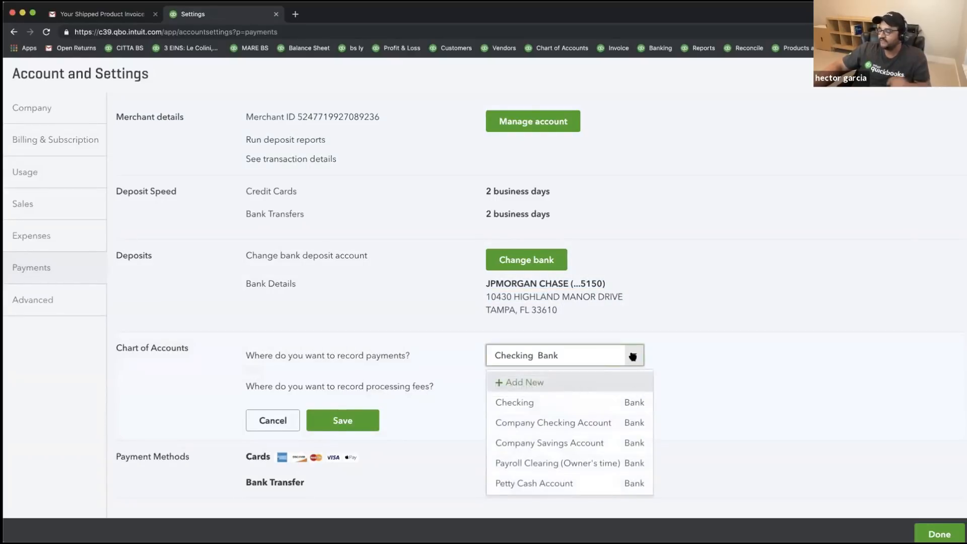
pyautogui.click(532, 402)
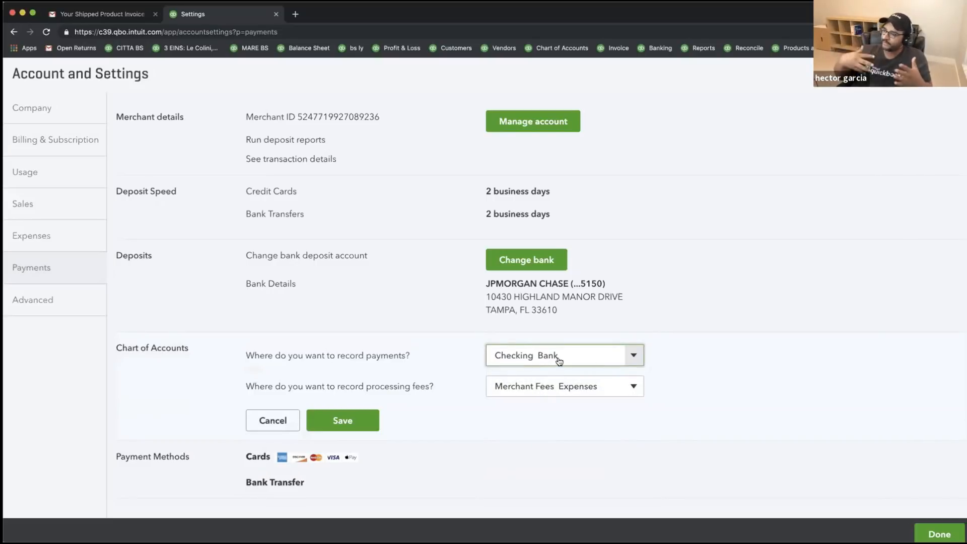
pyautogui.click(558, 361)
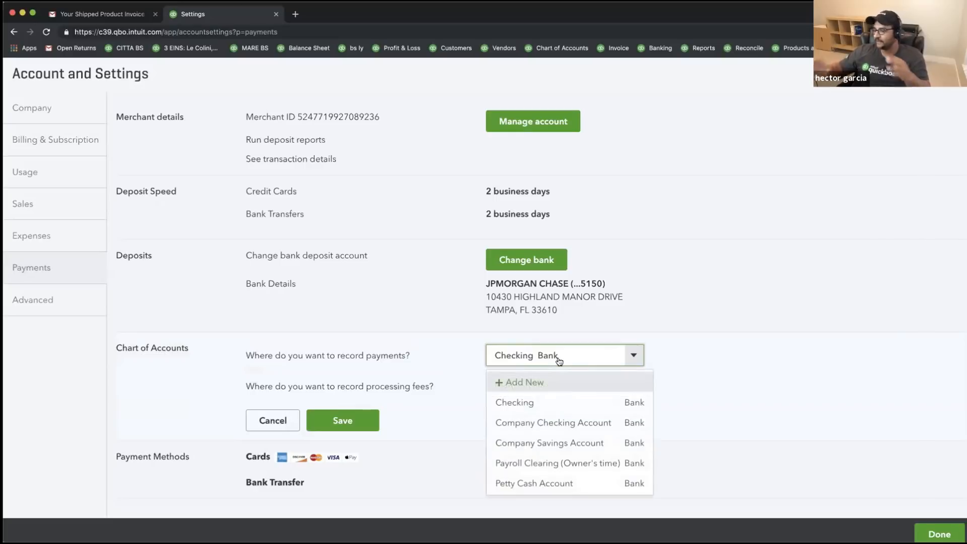
pyautogui.click(530, 400)
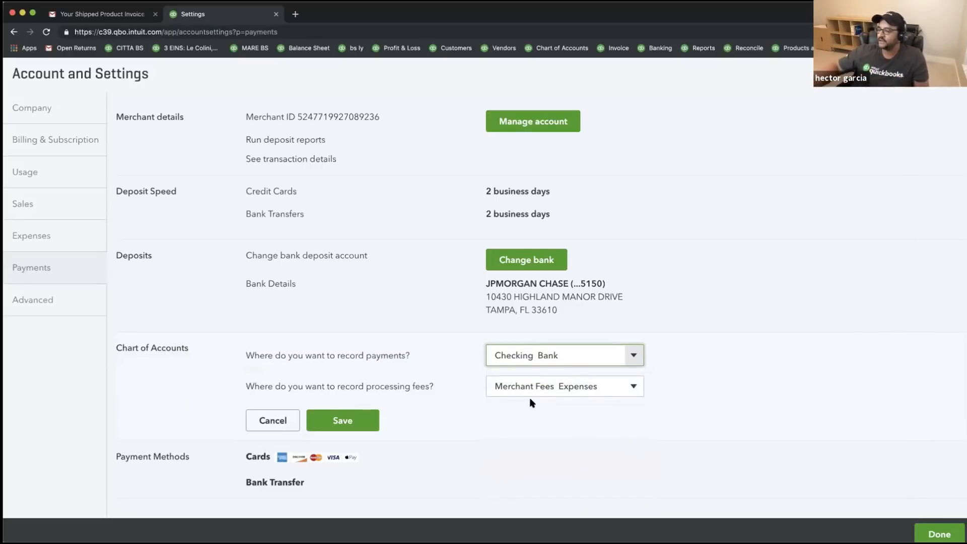
pyautogui.click(558, 397)
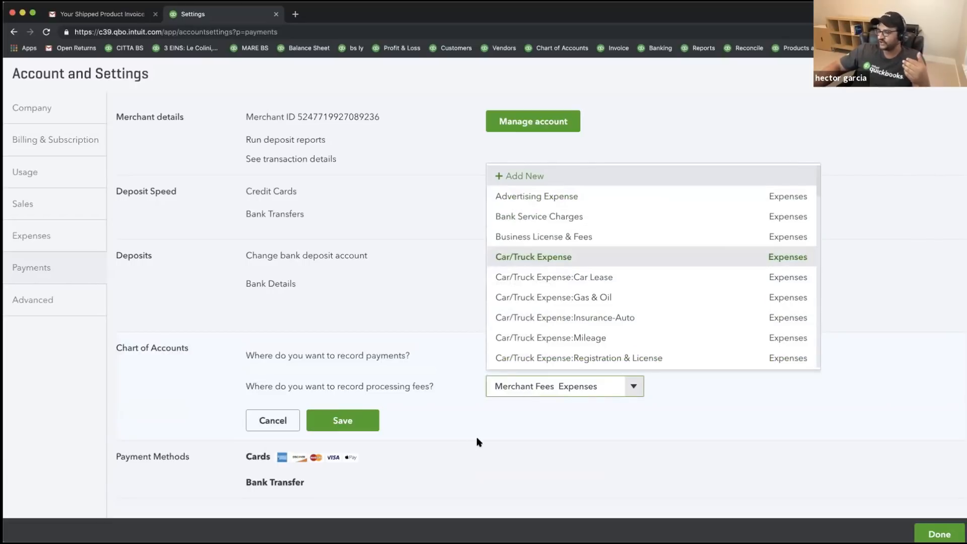
pyautogui.click(552, 384)
pyautogui.click(360, 413)
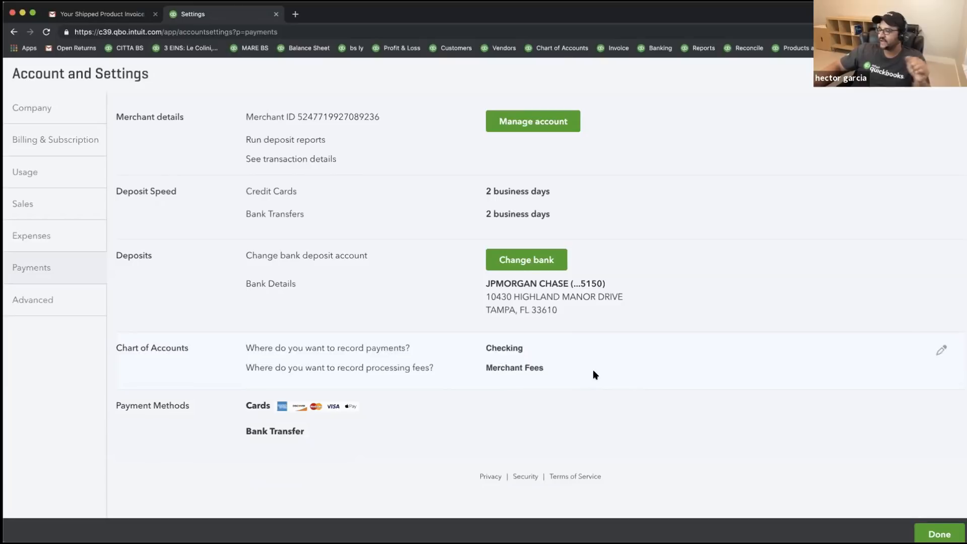
pyautogui.click(939, 534)
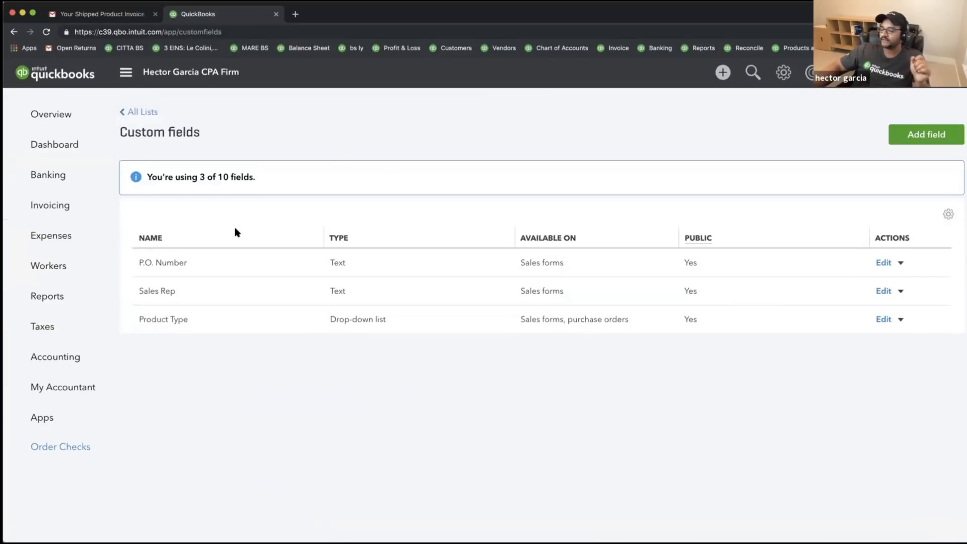
# - Switch from the browser back to the PowerPoint slide show window
pyautogui.click(398, 12)
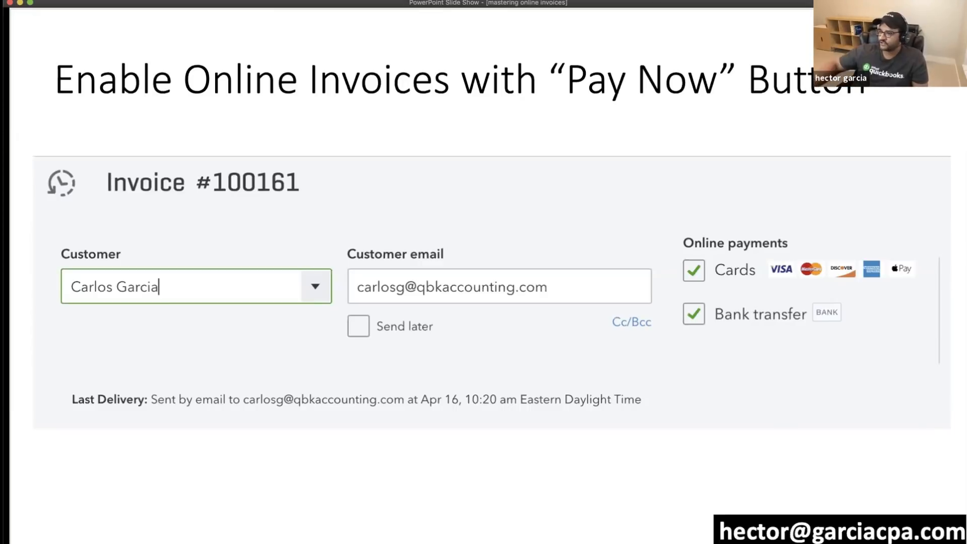
# - Advance the slide show to the partially paid invoice slide with $8.00 due and Pay now
pyautogui.click(701, 248)
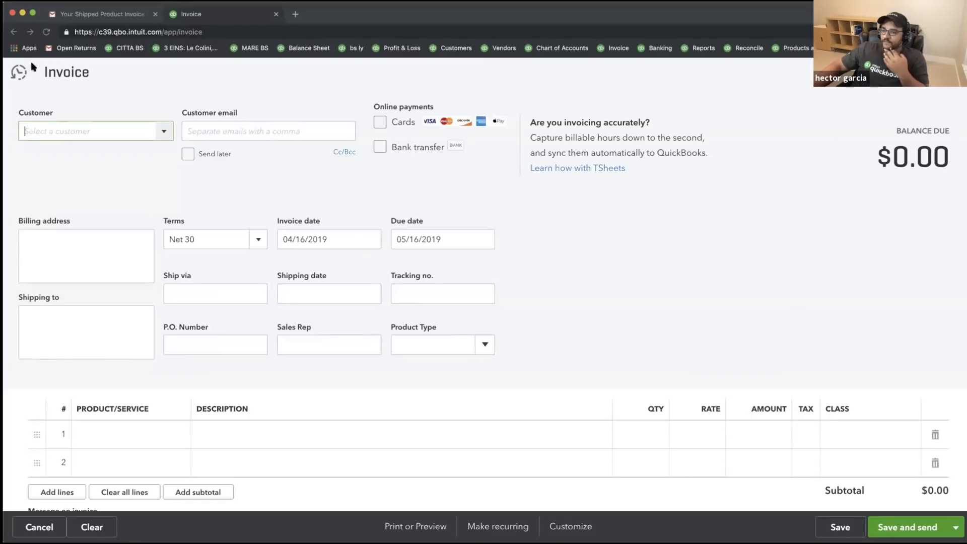
# - Open invoice 100162 from the recent invoices, discarding the unsaved blank invoice
pyautogui.click(18, 72)
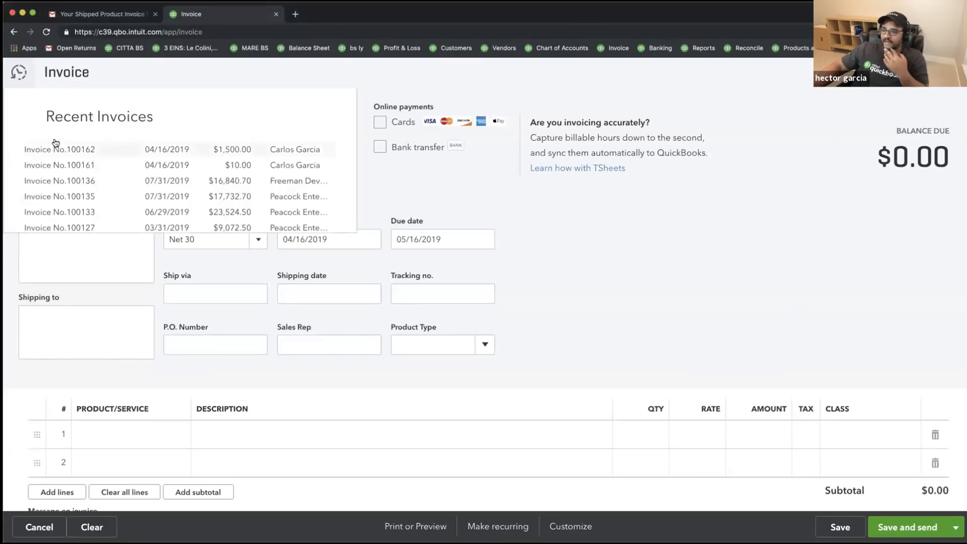
pyautogui.click(58, 147)
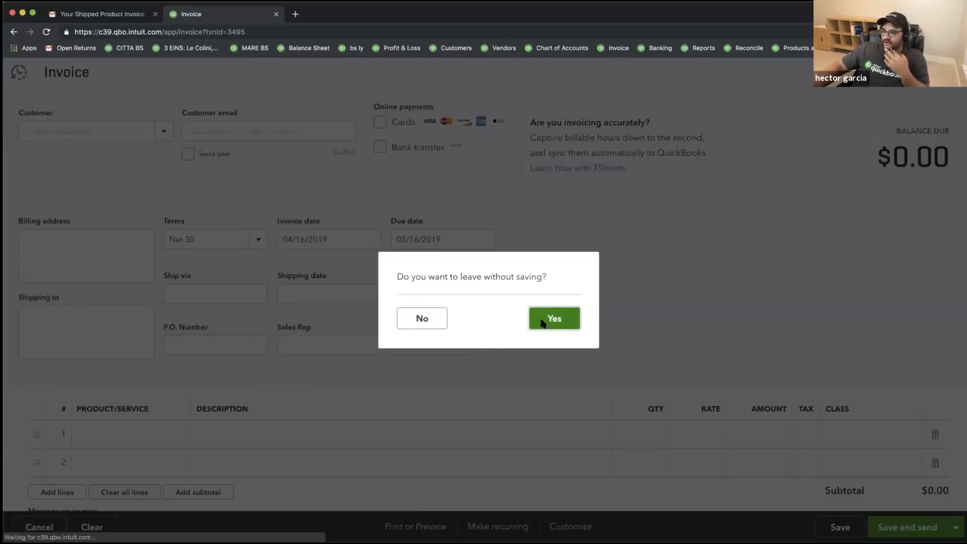
pyautogui.click(542, 323)
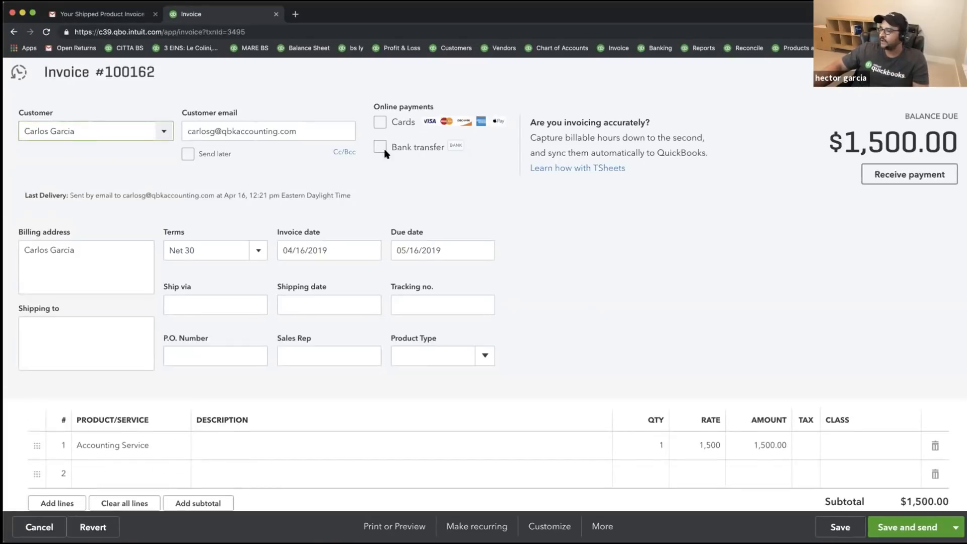
# - Allow card and bank transfer payments on invoice 100162, then save and email it
pyautogui.click(380, 122)
pyautogui.click(380, 147)
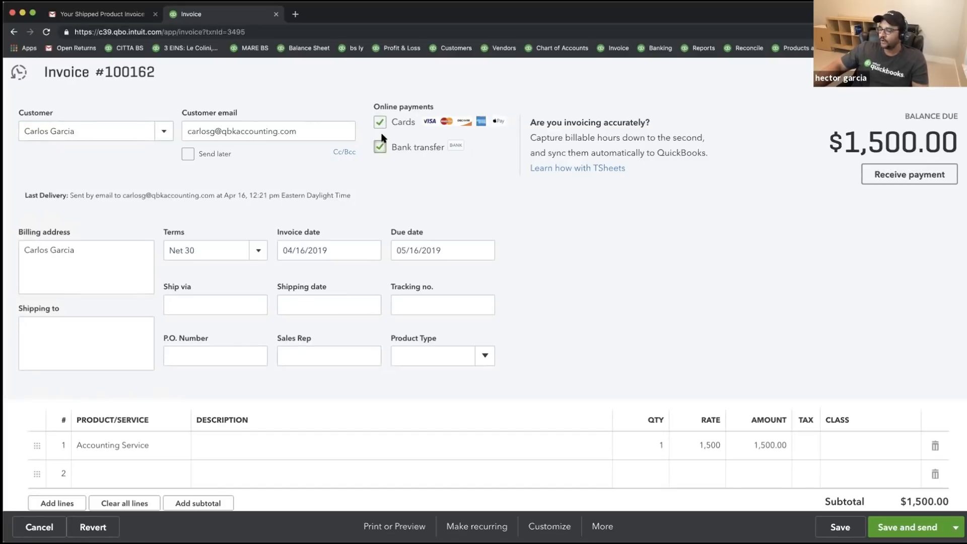
pyautogui.click(914, 530)
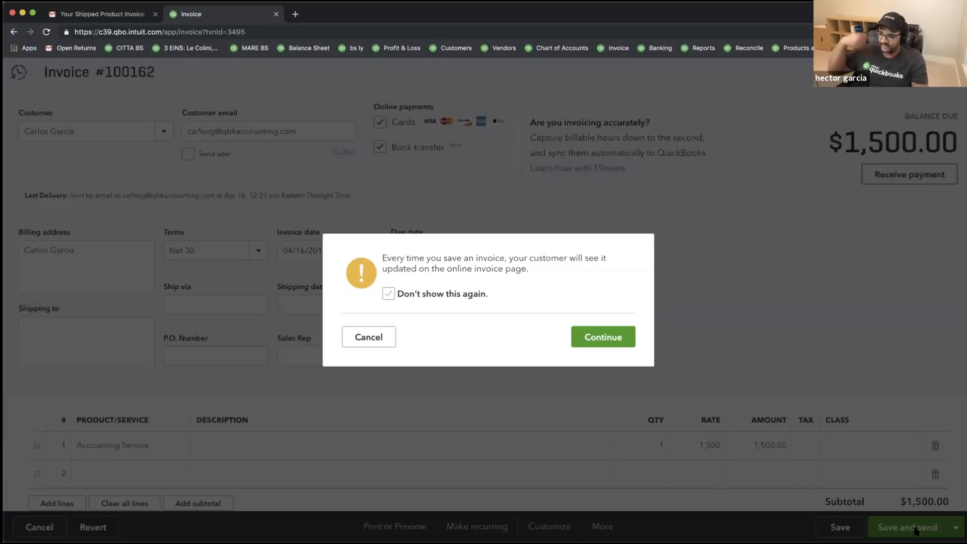
pyautogui.click(609, 340)
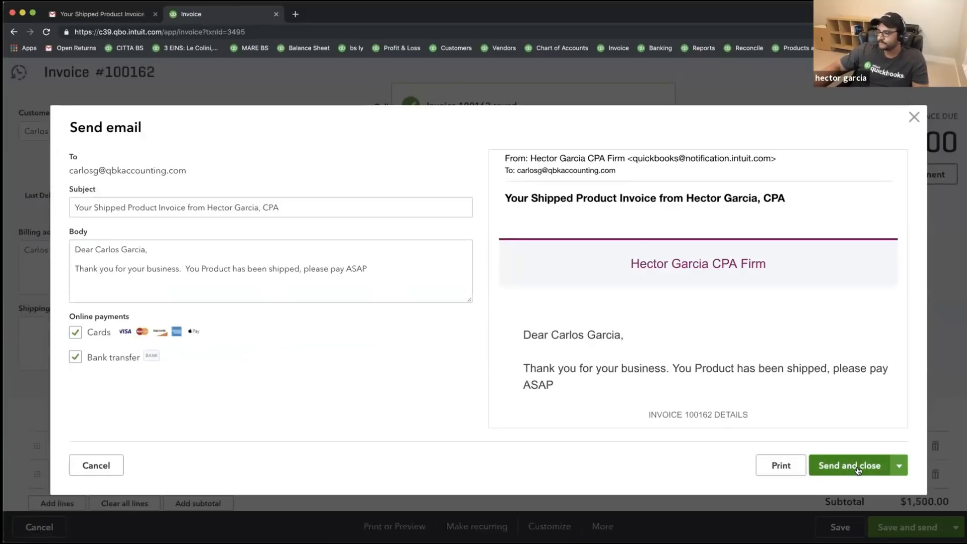
pyautogui.click(855, 466)
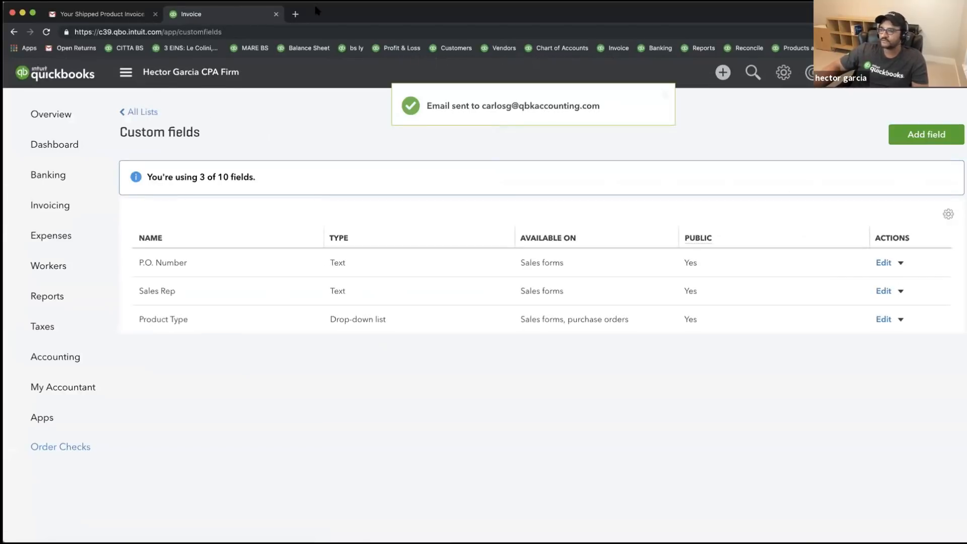
# - Switch to Gmail and open the newly arrived invoice 100162 email from the inbox
pyautogui.click(81, 14)
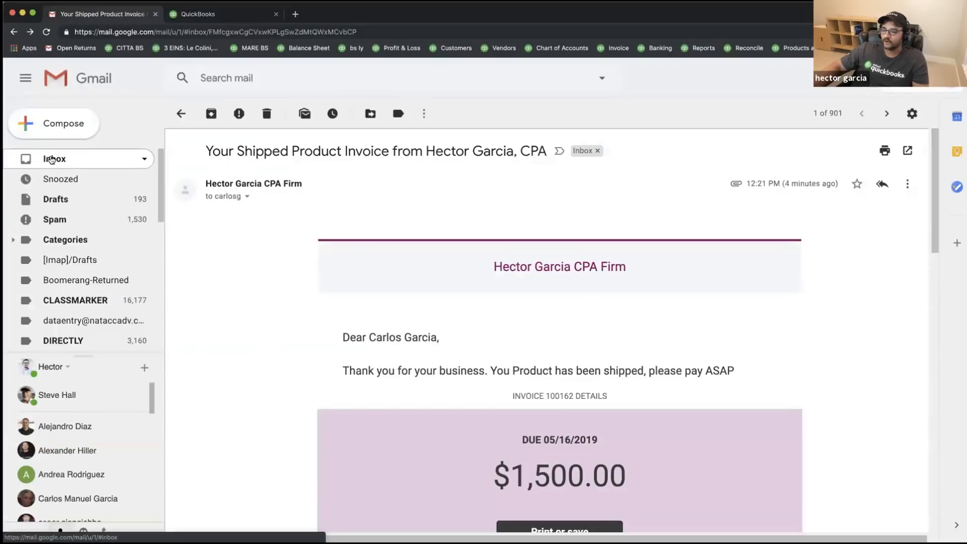
pyautogui.click(54, 159)
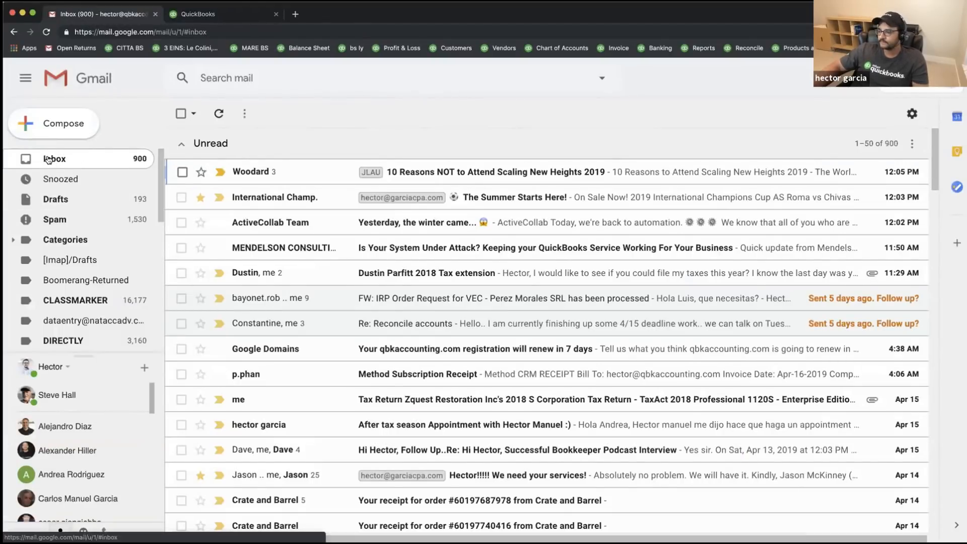
pyautogui.click(467, 182)
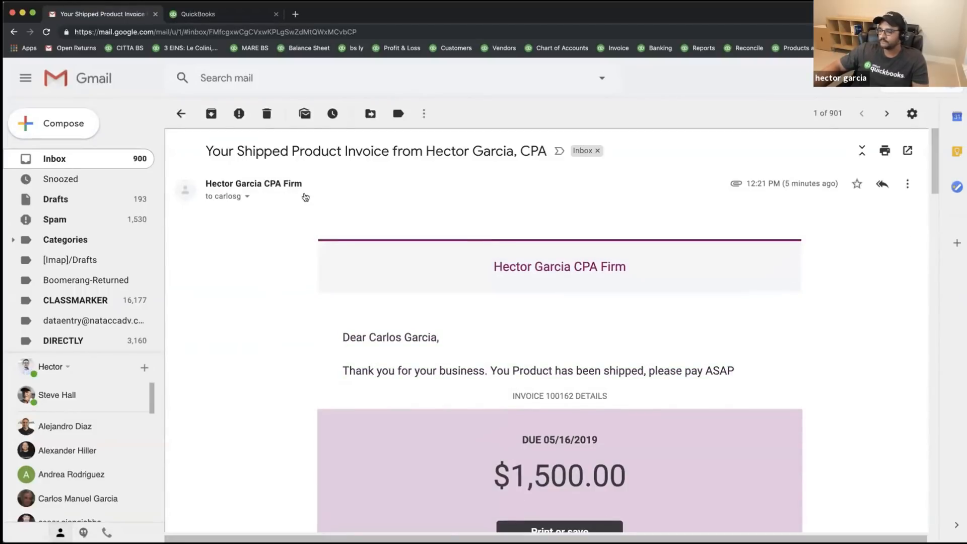
# - Collapse the earlier invoice message and scroll to the $1,500.00 Review and pay section
pyautogui.scroll(-20, 334, 216)
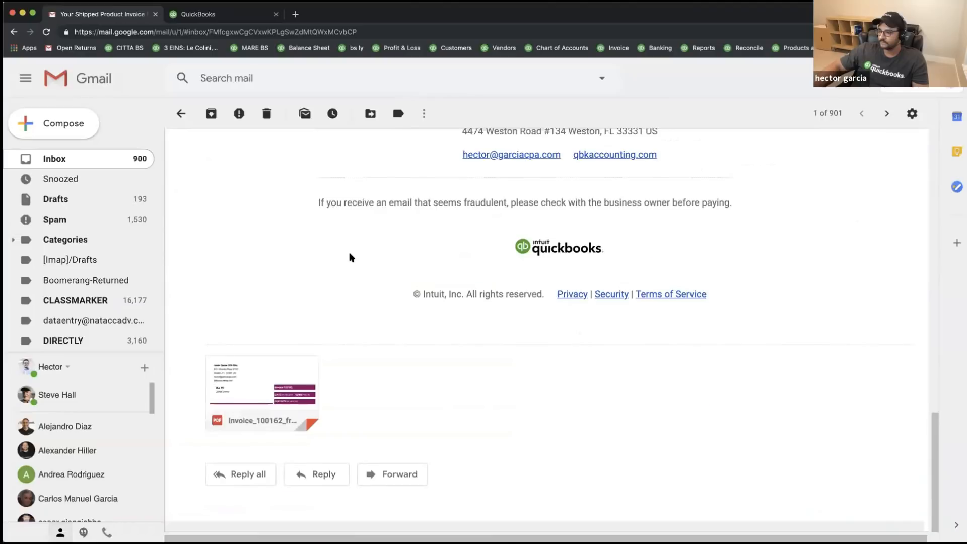
pyautogui.scroll(10, 356, 237)
pyautogui.scroll(10, 351, 256)
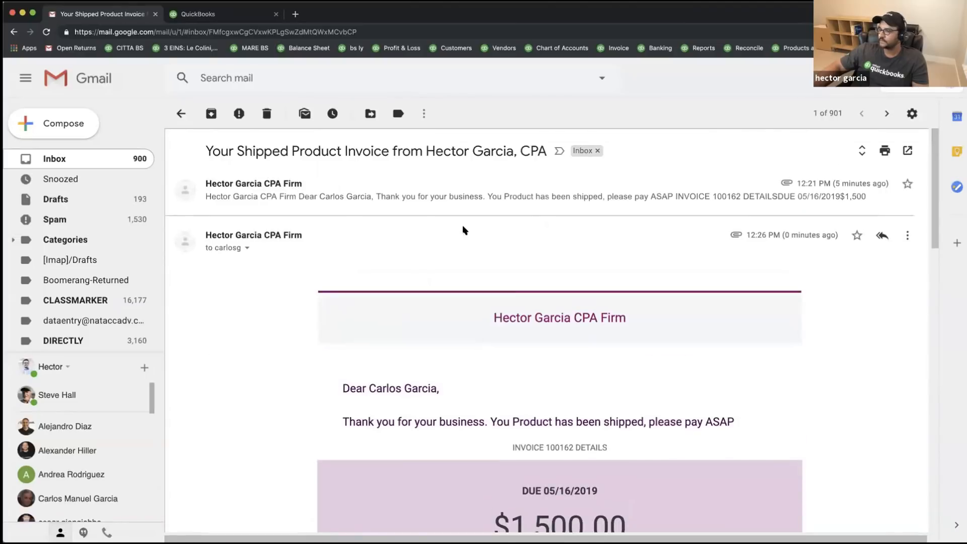
pyautogui.scroll(-5, 537, 245)
pyautogui.scroll(5, 537, 246)
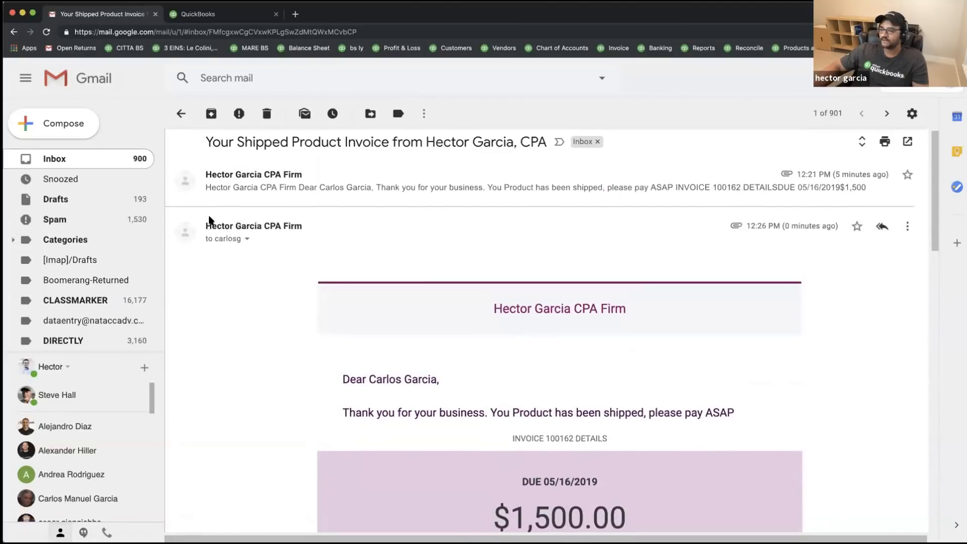
pyautogui.scroll(-5, 379, 237)
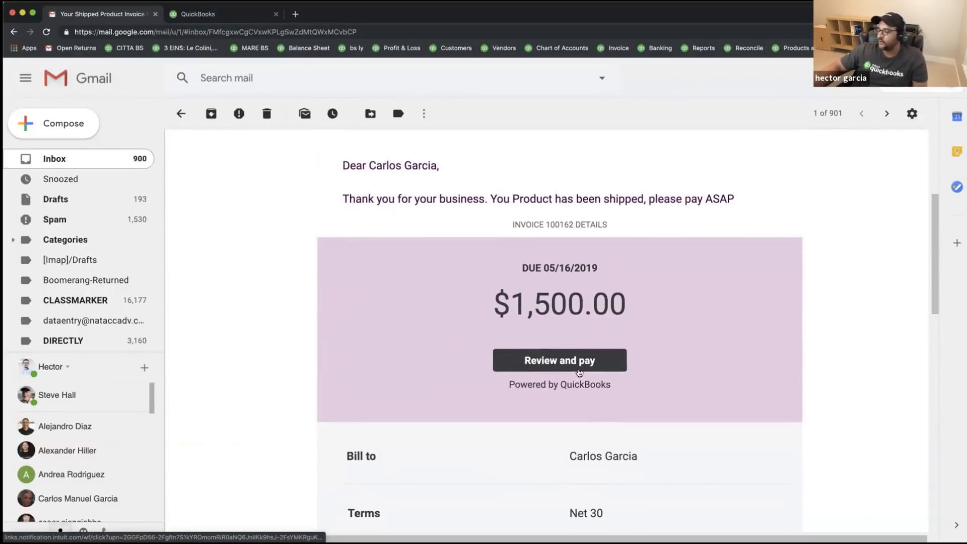
pyautogui.scroll(4, 543, 368)
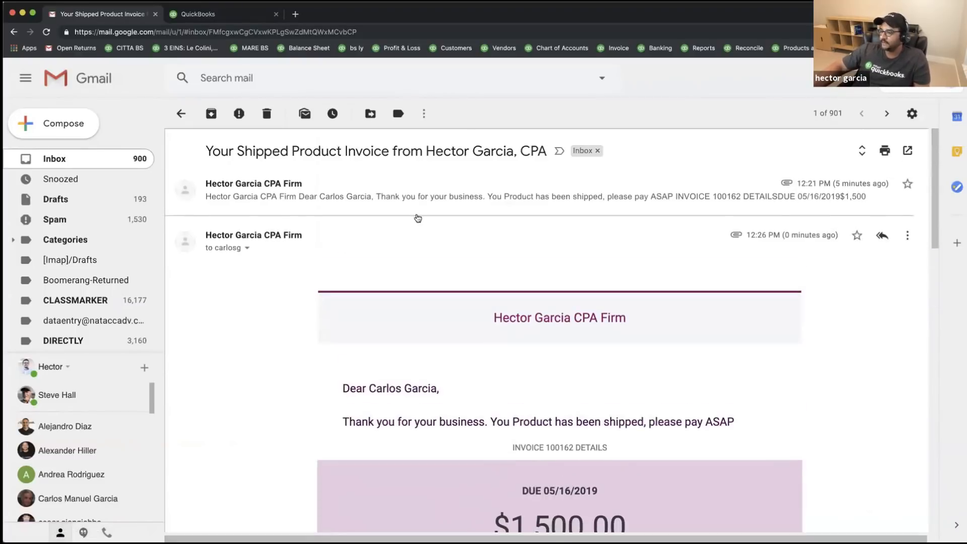
pyautogui.scroll(-3, 593, 348)
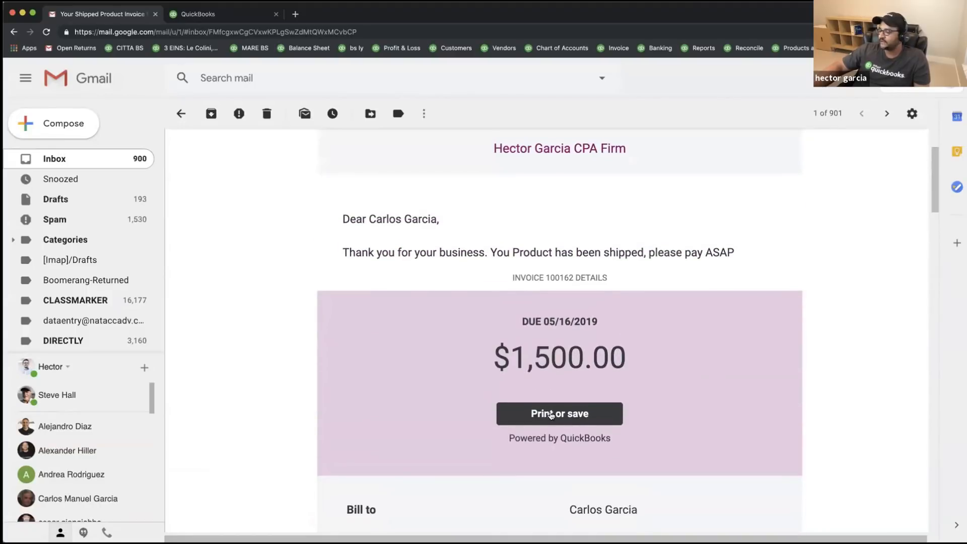
pyautogui.scroll(3, 262, 326)
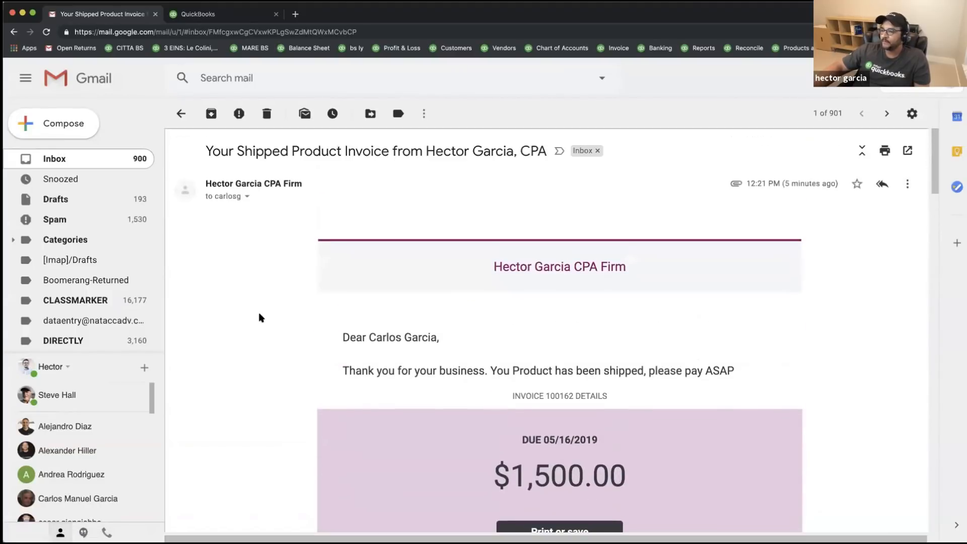
pyautogui.click(244, 184)
pyautogui.scroll(-4, 606, 376)
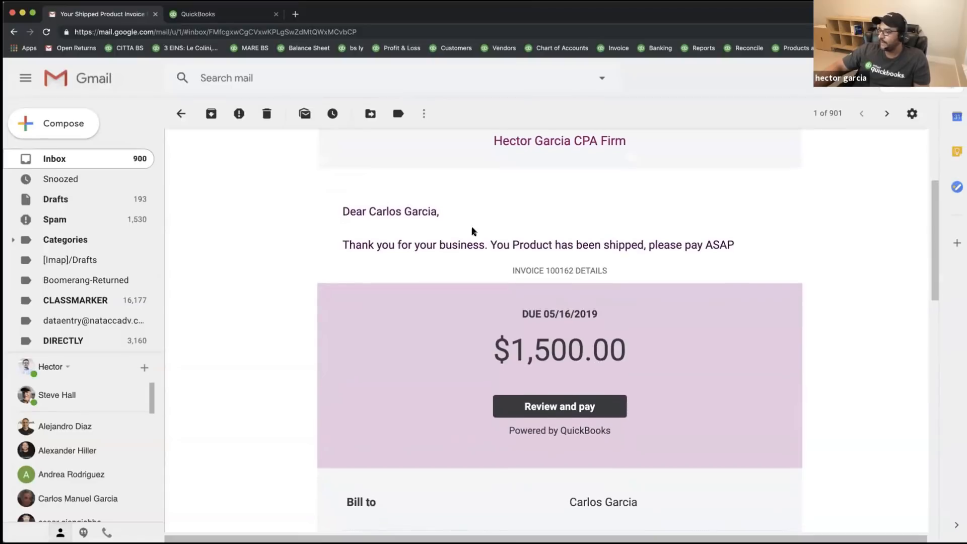
pyautogui.scroll(-1, 570, 382)
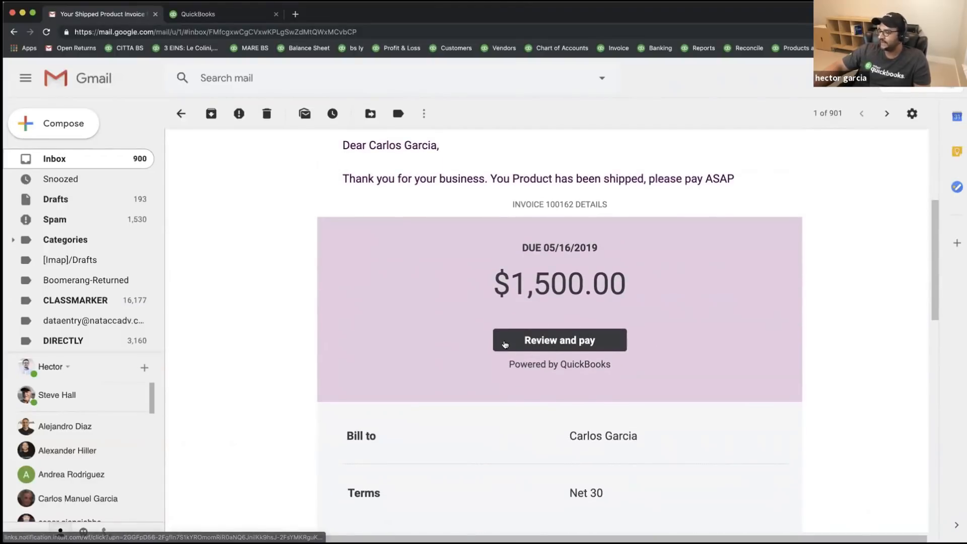
# - Open invoice 100162's online page from the email, check its Activity tab, then return to invoice details
pyautogui.click(580, 342)
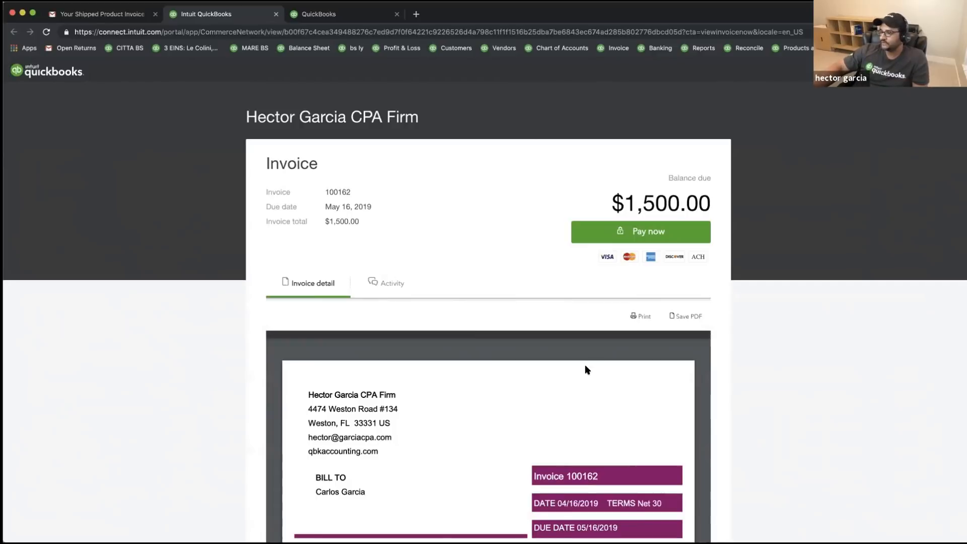
pyautogui.scroll(-8, 730, 390)
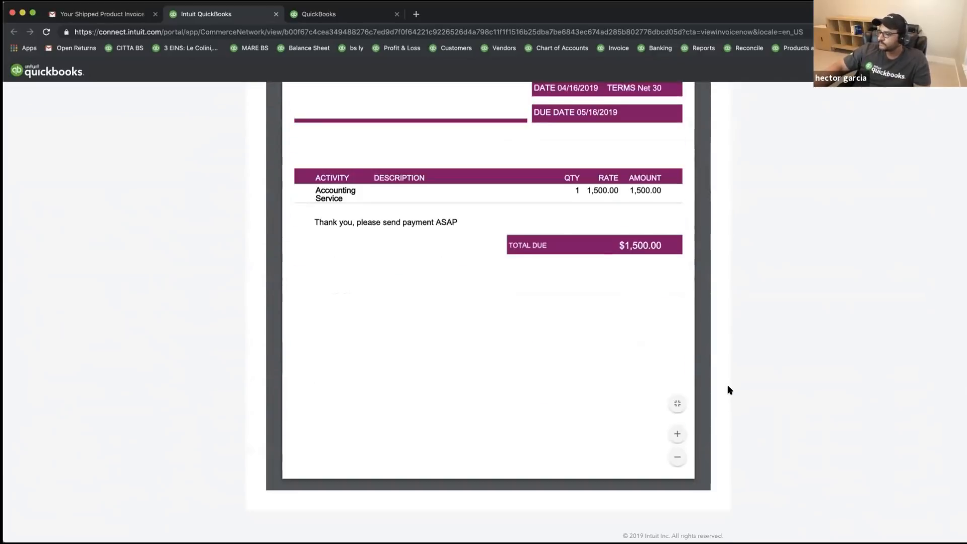
pyautogui.scroll(8, 729, 390)
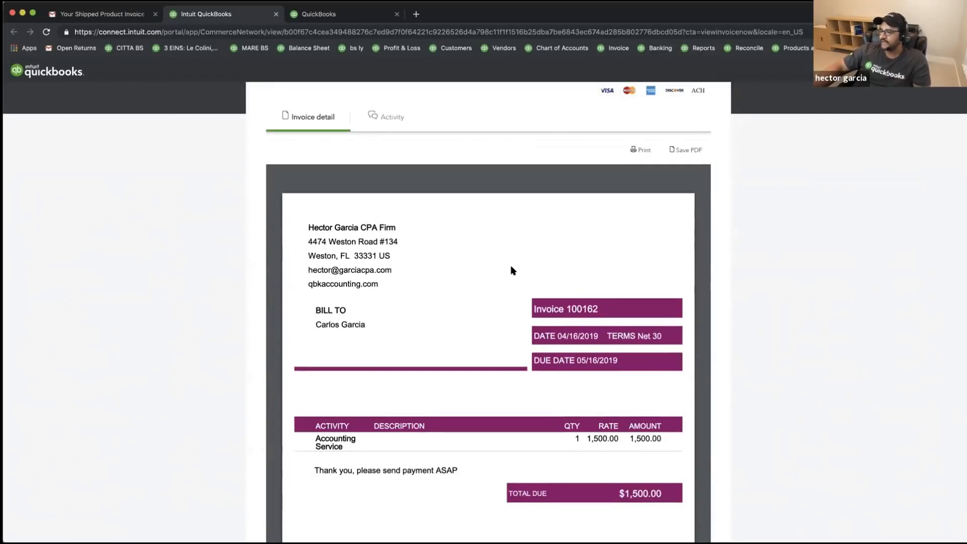
pyautogui.scroll(3, 891, 282)
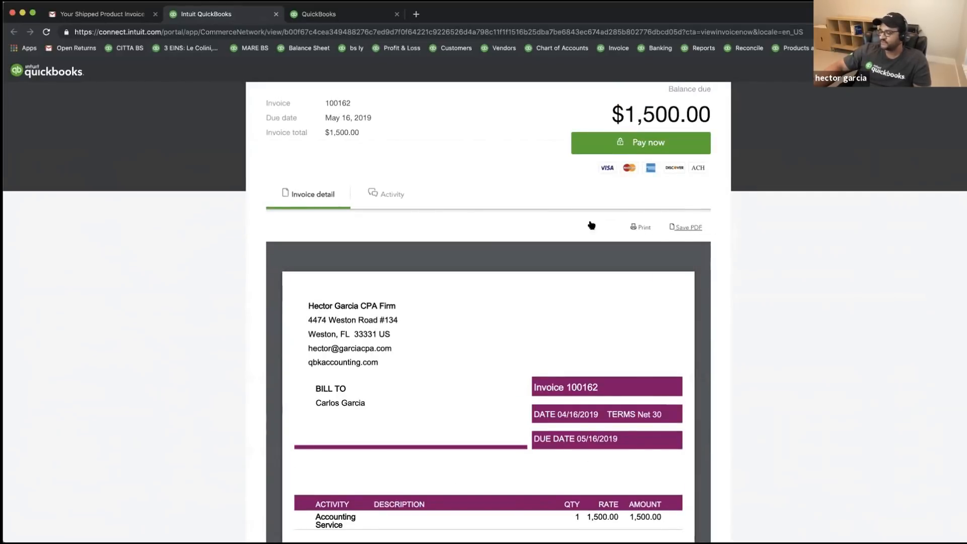
pyautogui.click(380, 192)
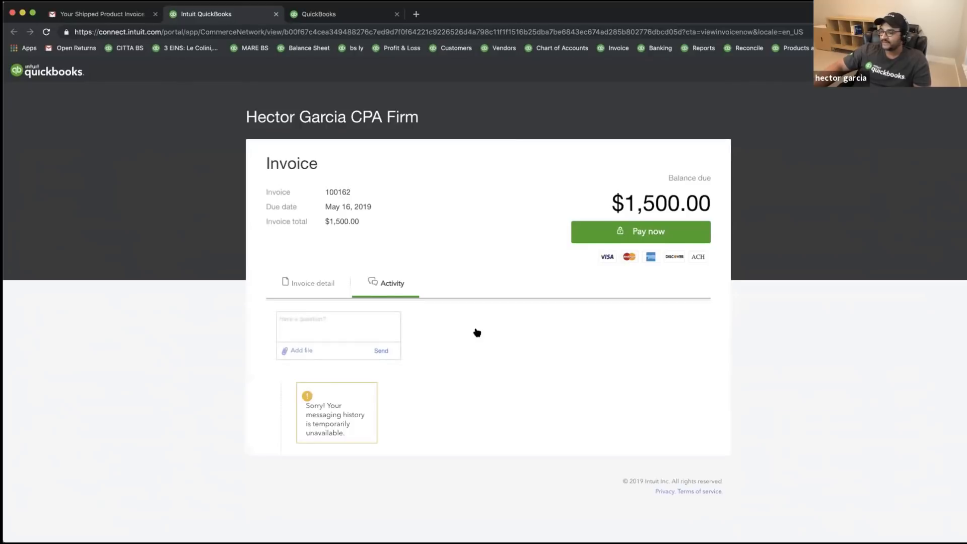
pyautogui.click(339, 327)
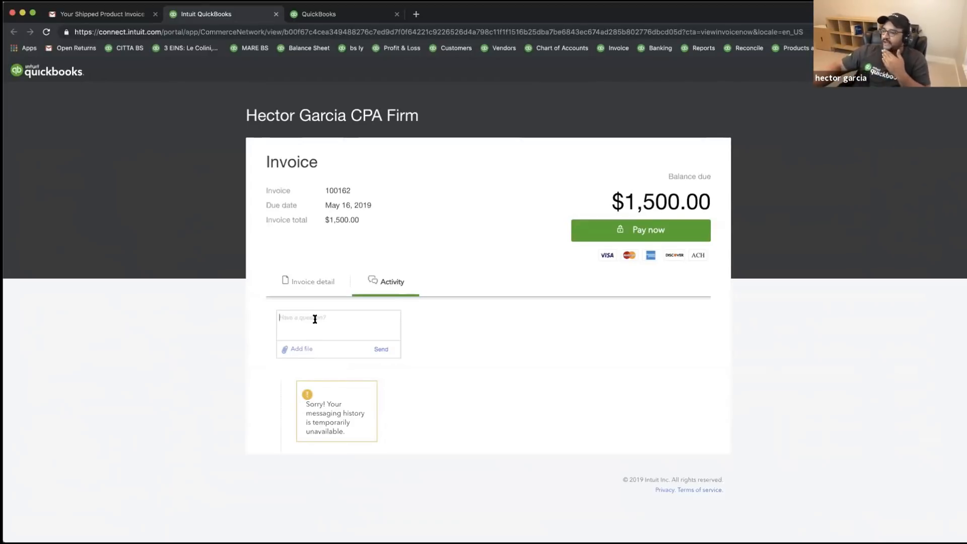
pyautogui.click(309, 283)
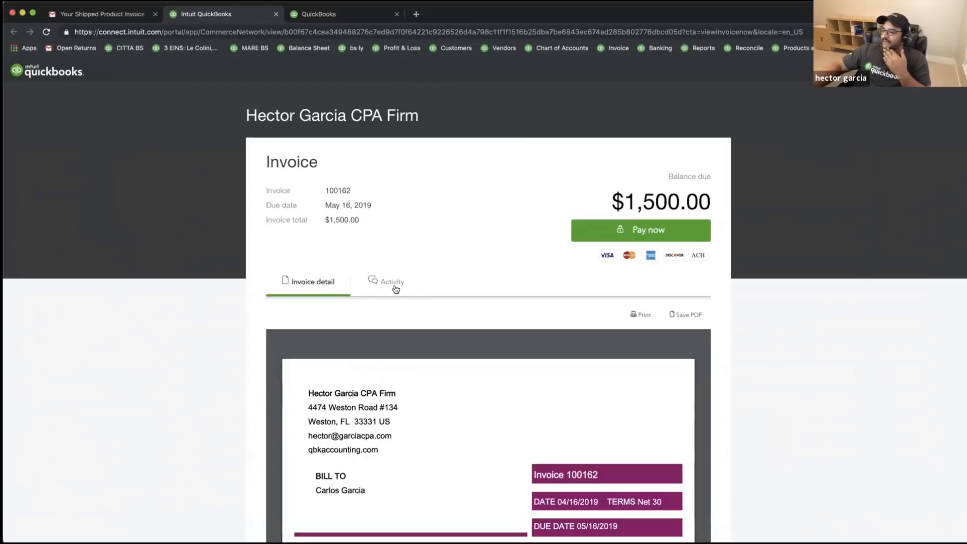
# - Start paying invoice 100162 online and change the payment amount to 1.00
pyautogui.click(638, 231)
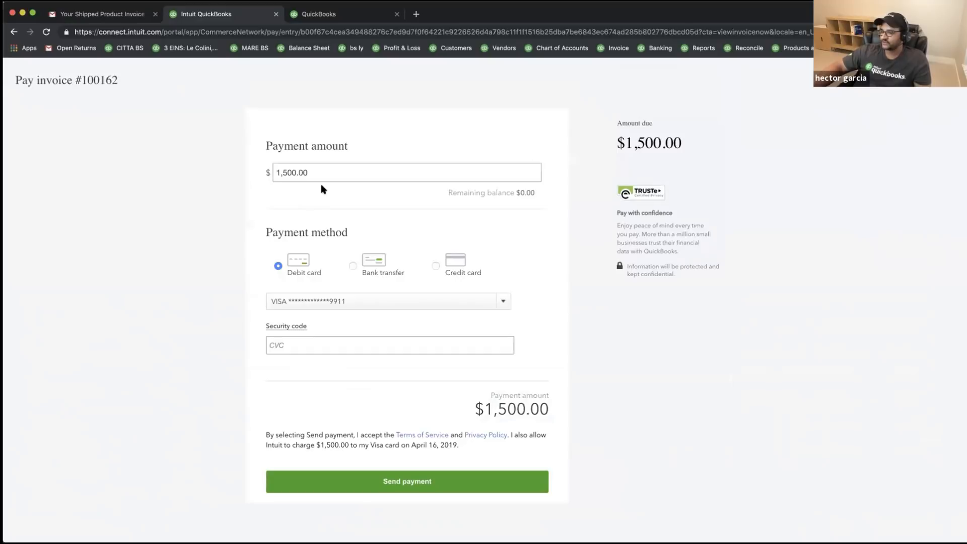
pyautogui.click(389, 304)
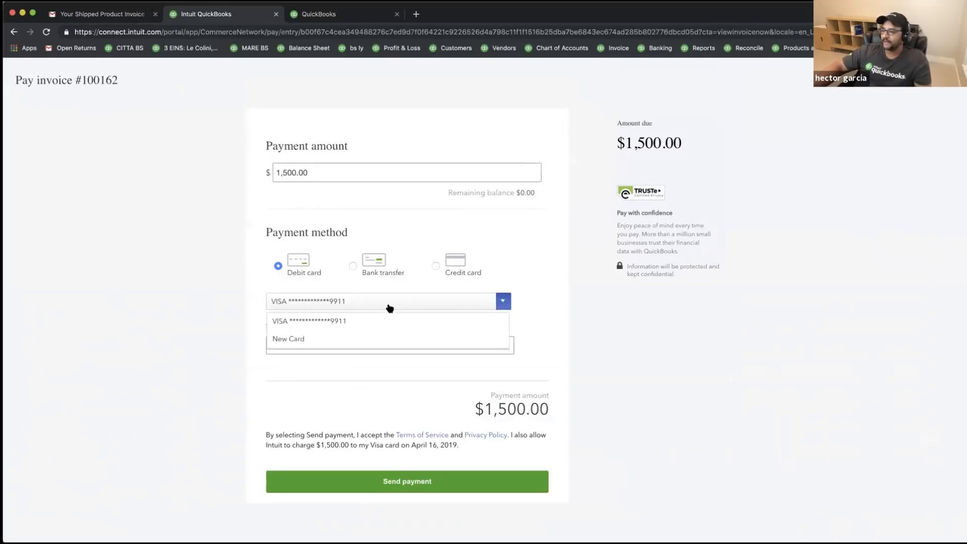
pyautogui.click(227, 248)
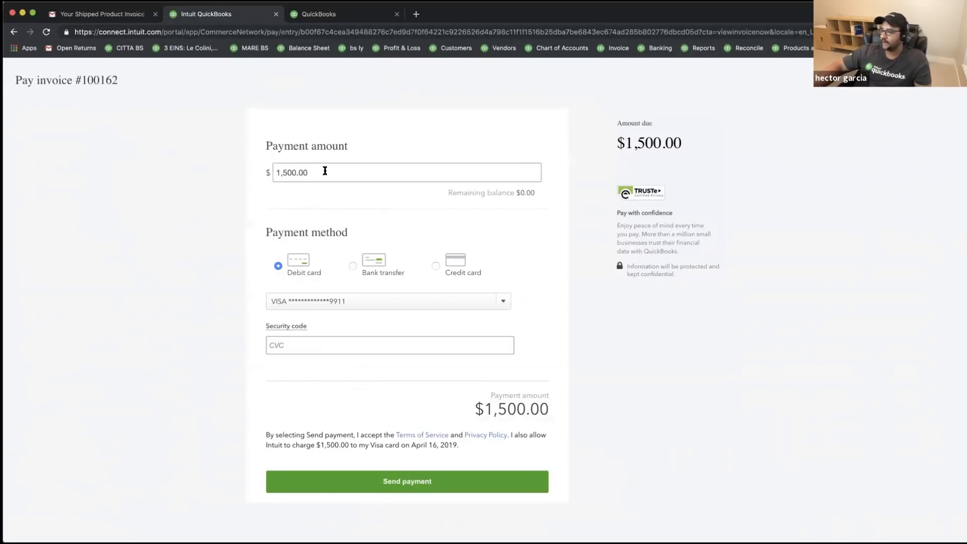
pyautogui.doubleClick(301, 172)
pyautogui.write('1.00')
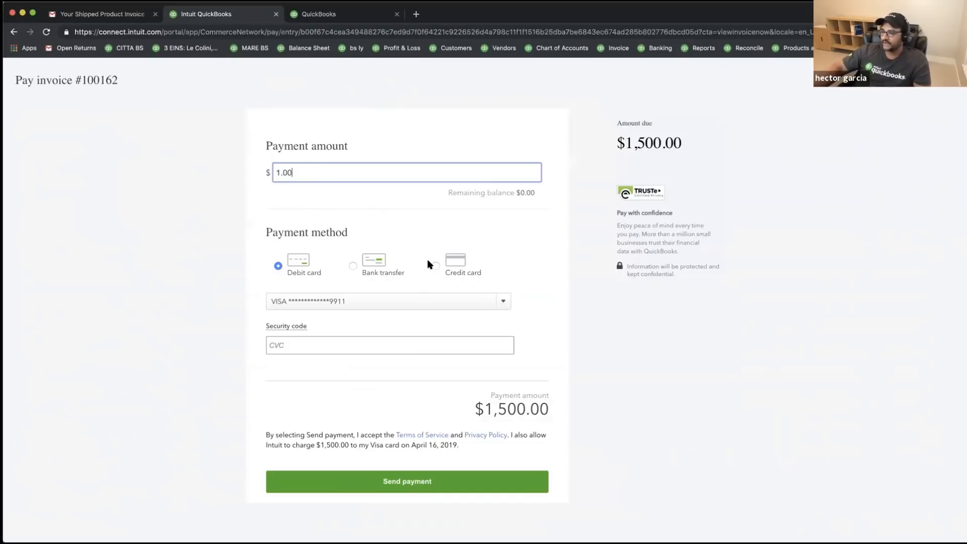
# - Choose credit card payment with a new card and begin entering the card number
pyautogui.click(433, 263)
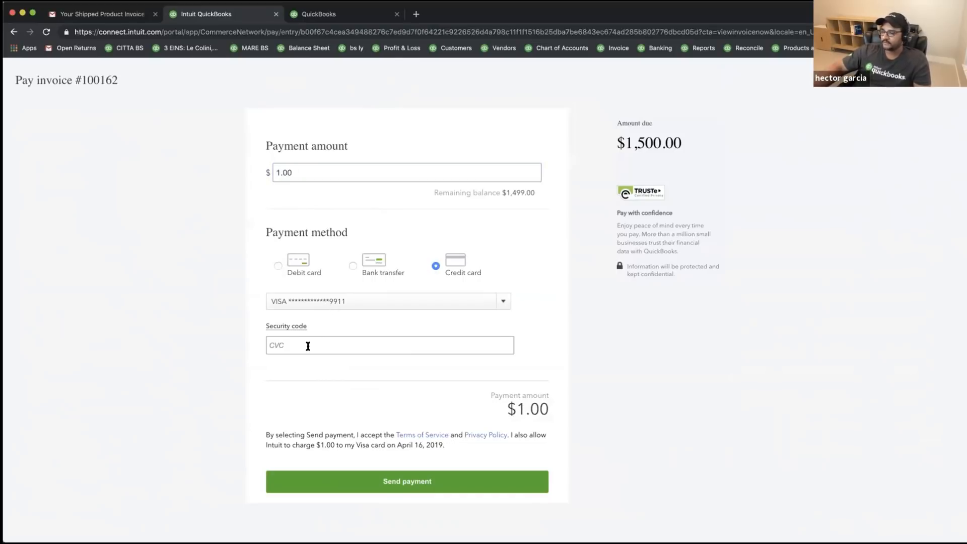
pyautogui.click(328, 300)
pyautogui.click(330, 310)
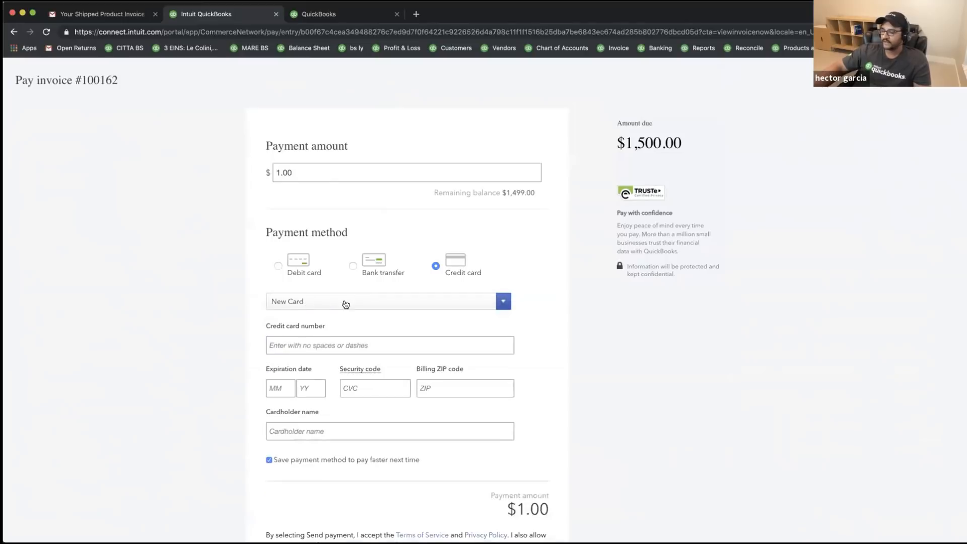
pyautogui.click(306, 345)
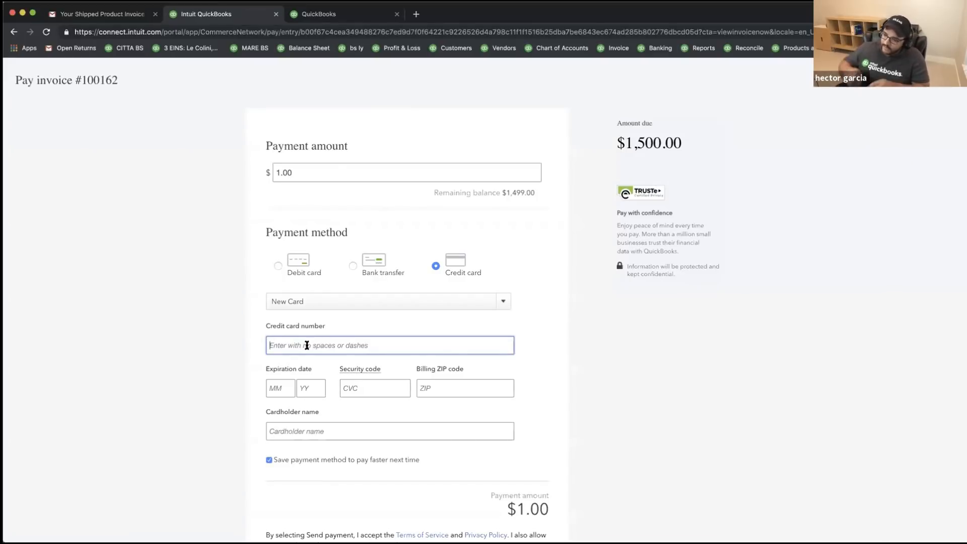
pyautogui.write('4')
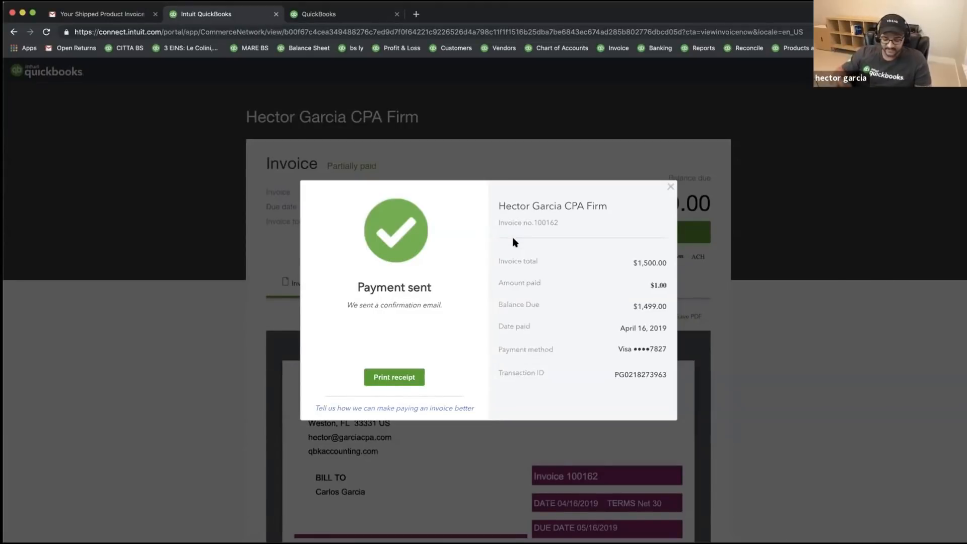
# - Zoom in and highlight the $1,500.00 total, $1.00 paid, $1,499.00 due, Visa card and April 16, 2019 date
pyautogui.press('super+plus')
pyautogui.press('super+plus')
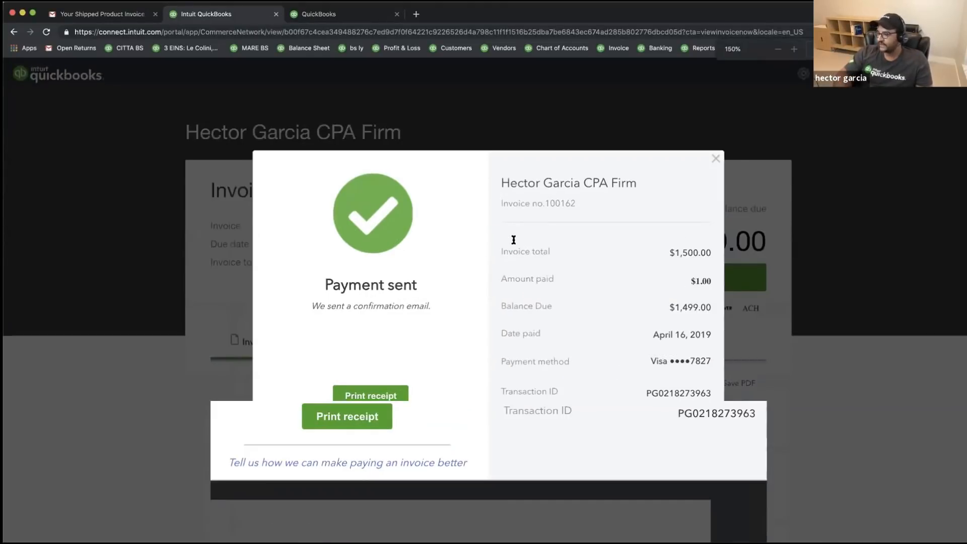
pyautogui.press('super+plus')
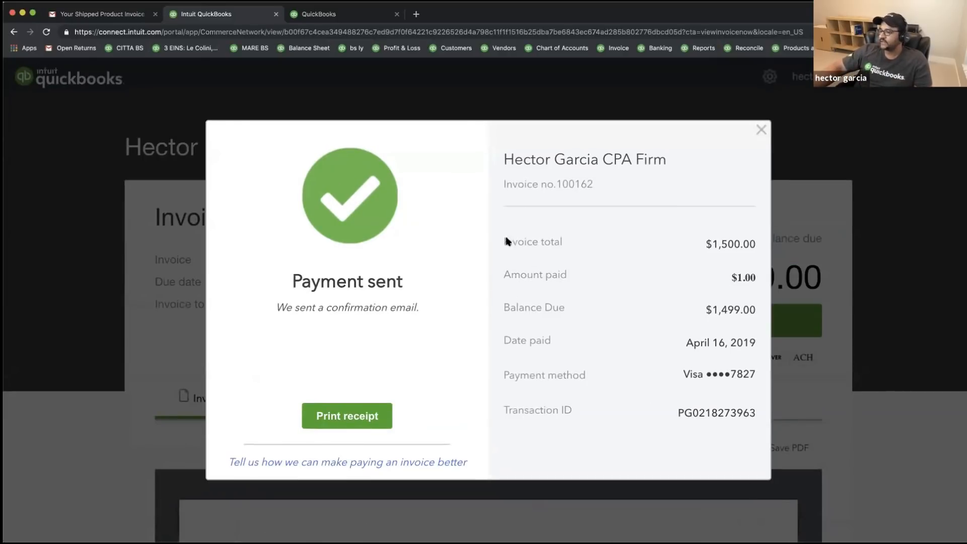
pyautogui.moveTo(502, 241); pyautogui.dragTo(752, 245)
pyautogui.click(540, 277)
pyautogui.moveTo(540, 276); pyautogui.dragTo(755, 278)
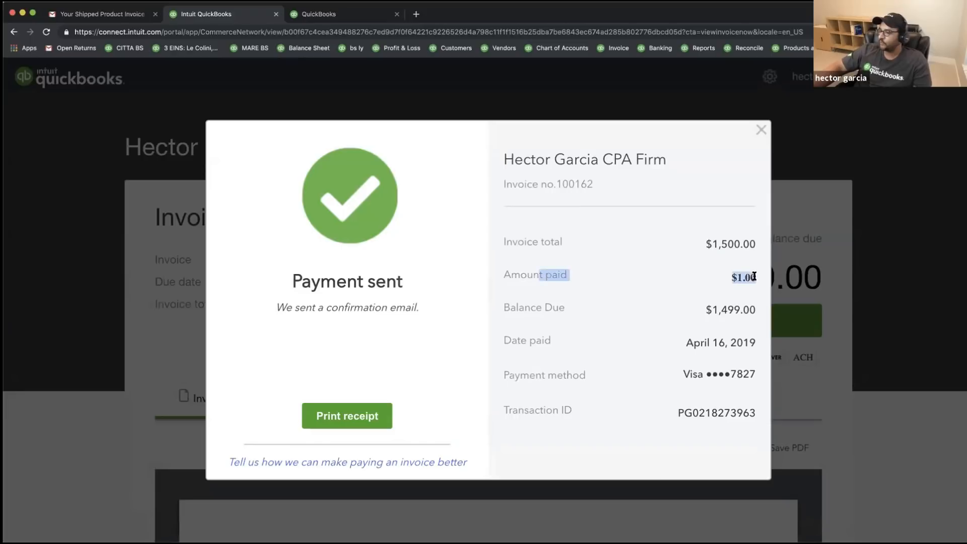
pyautogui.moveTo(705, 309); pyautogui.dragTo(753, 310)
pyautogui.moveTo(691, 375); pyautogui.dragTo(749, 371)
pyautogui.moveTo(683, 413); pyautogui.dragTo(748, 409)
pyautogui.moveTo(689, 342); pyautogui.dragTo(741, 345)
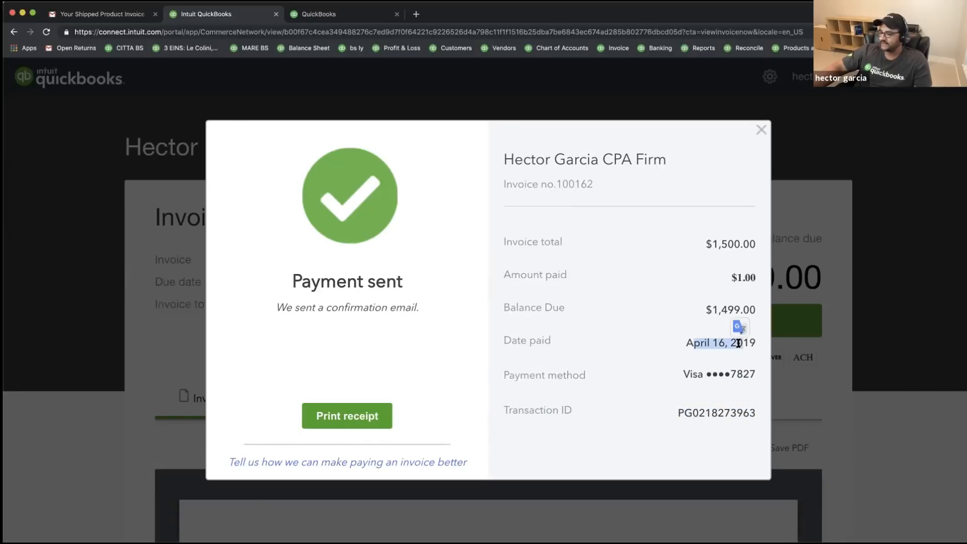
pyautogui.click(466, 357)
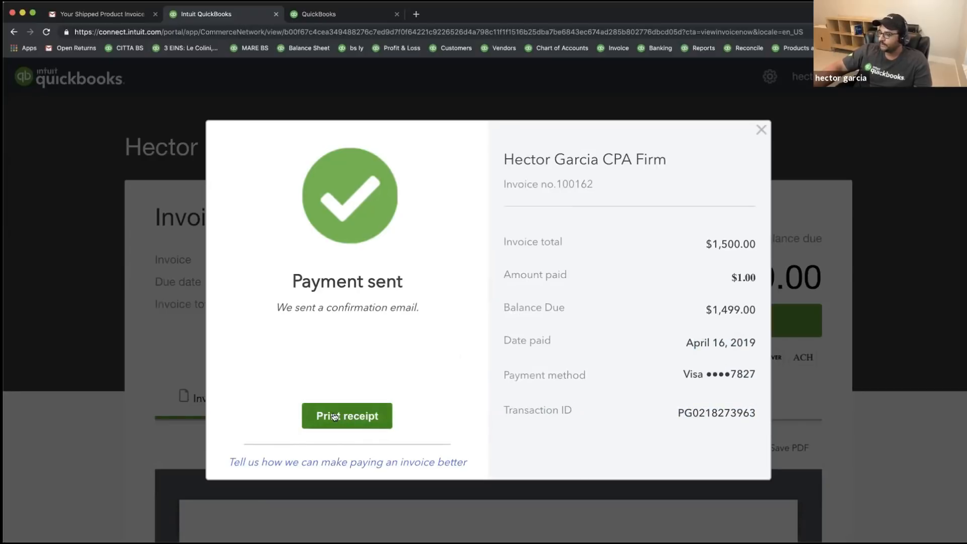
# - Start printing the $1.00 receipt, cancel it, and close the payment confirmation
pyautogui.click(353, 417)
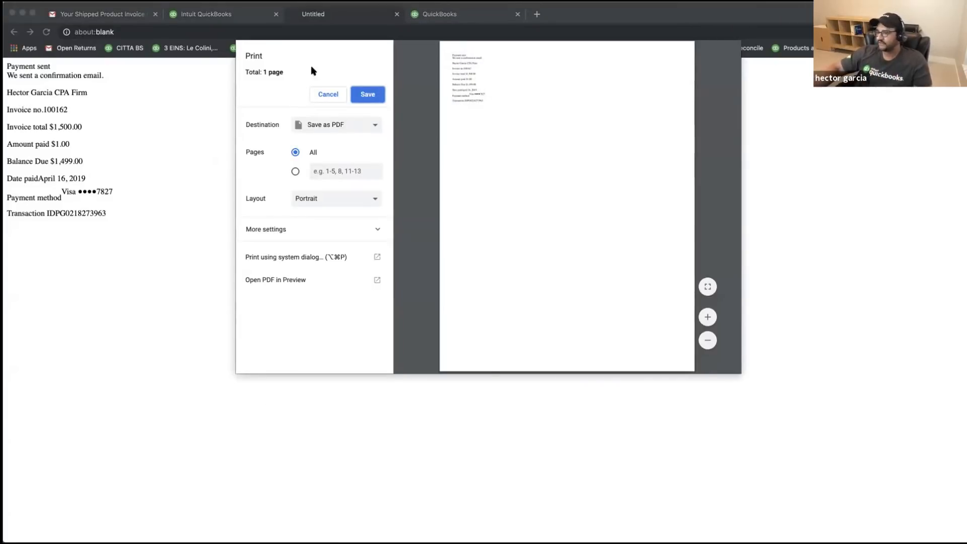
pyautogui.click(327, 94)
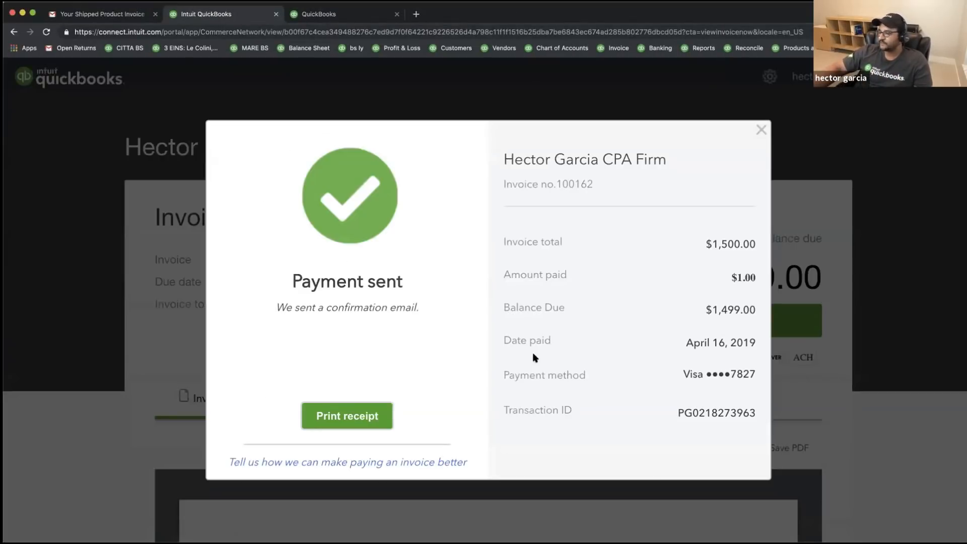
pyautogui.click(759, 132)
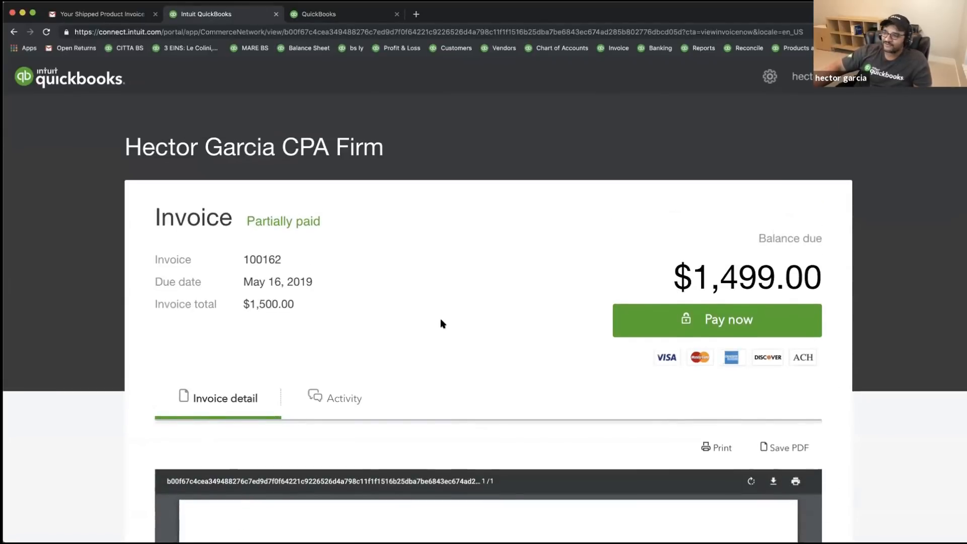
# - Close the customer portal invoice page and reload the invoice email in Gmail
pyautogui.scroll(-1, 403, 286)
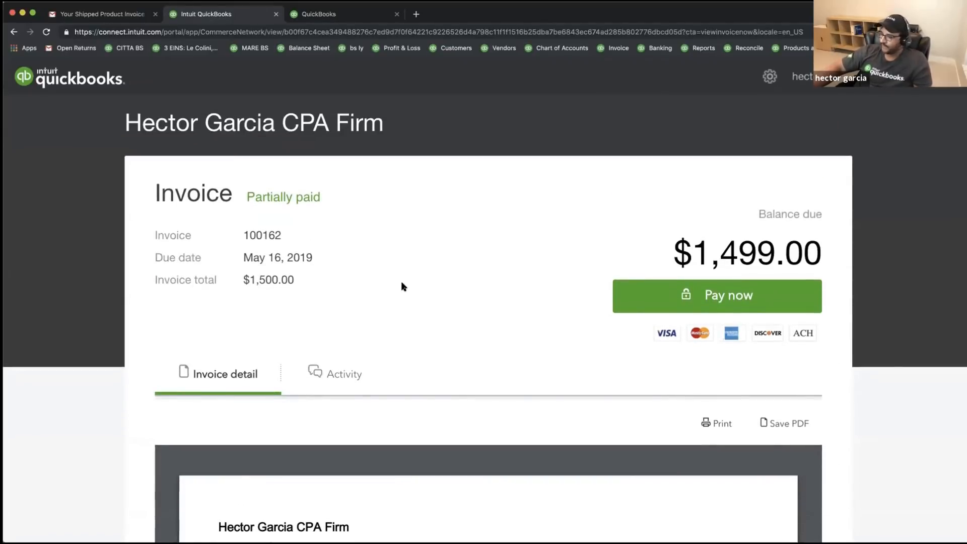
pyautogui.scroll(1, 403, 286)
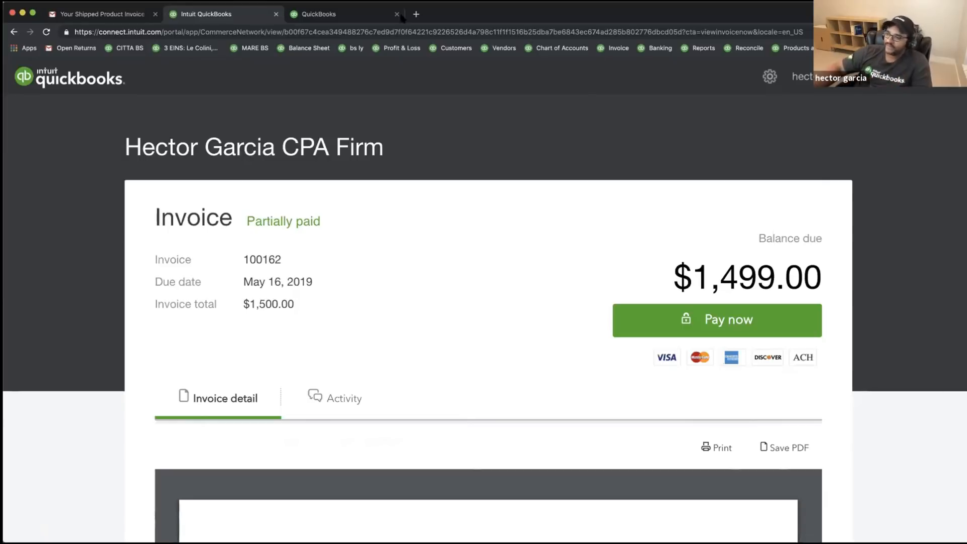
pyautogui.click(276, 14)
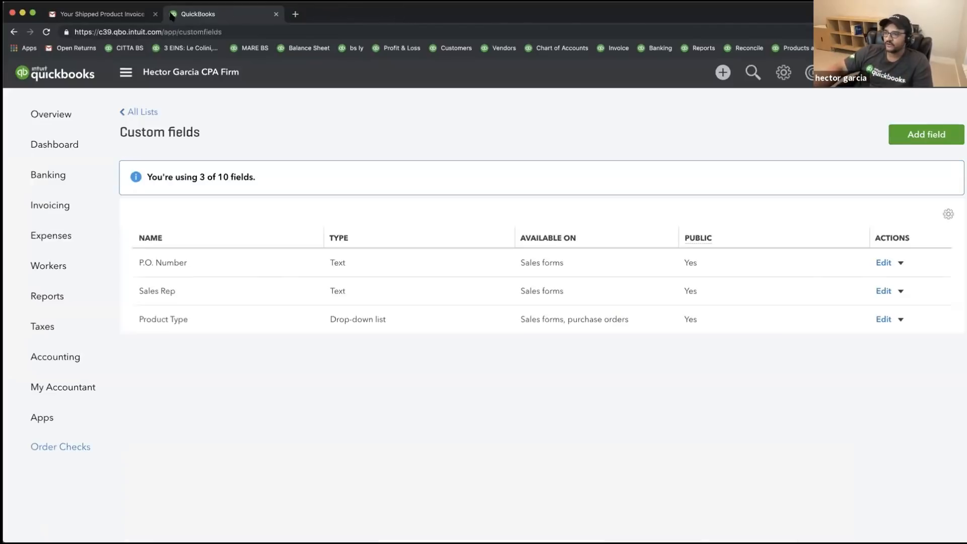
pyautogui.click(101, 14)
pyautogui.click(46, 32)
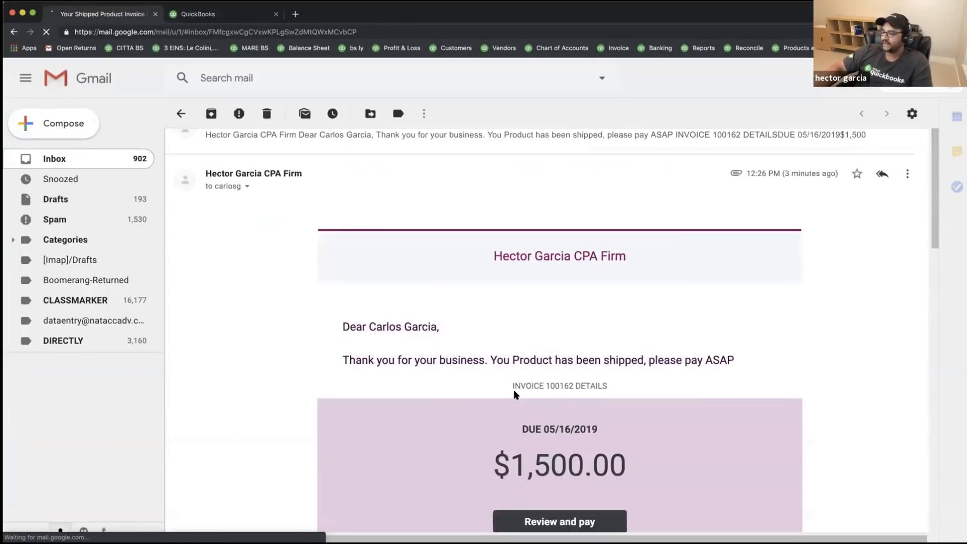
pyautogui.scroll(-10, 516, 395)
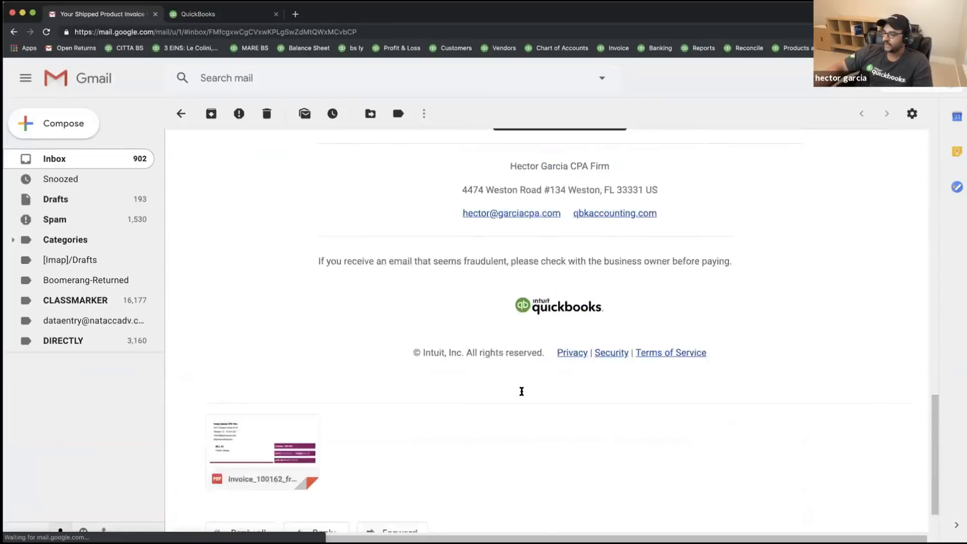
pyautogui.scroll(10, 524, 395)
# - Reopen invoice 100162 from the email, confirm $1,499.00 remains due, and return to QuickBooks
pyautogui.click(564, 381)
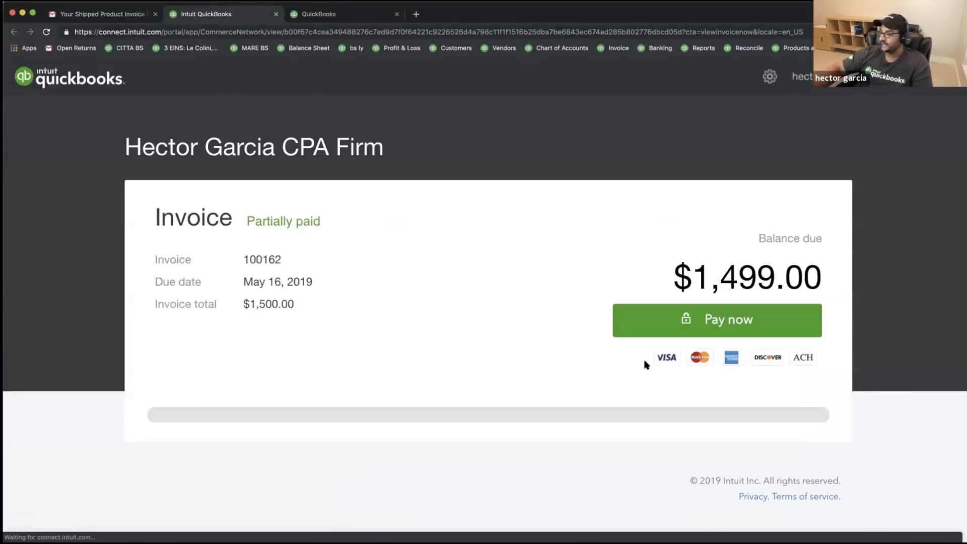
pyautogui.moveTo(673, 276); pyautogui.dragTo(823, 274)
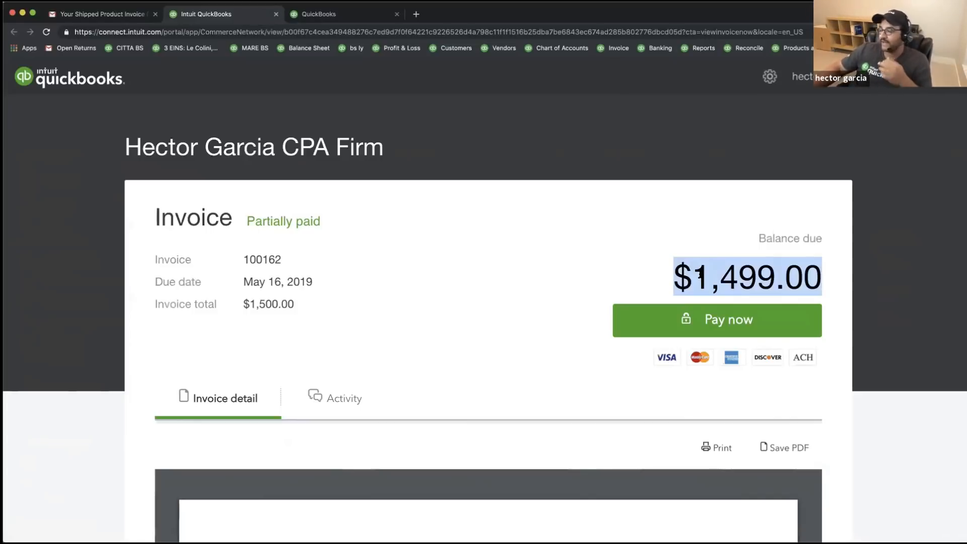
pyautogui.click(319, 19)
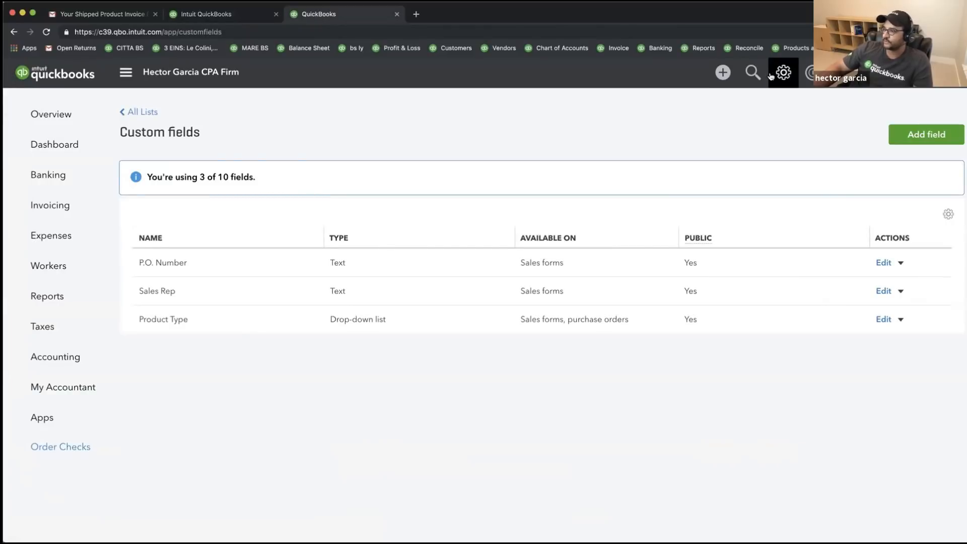
pyautogui.click(752, 74)
pyautogui.click(358, 198)
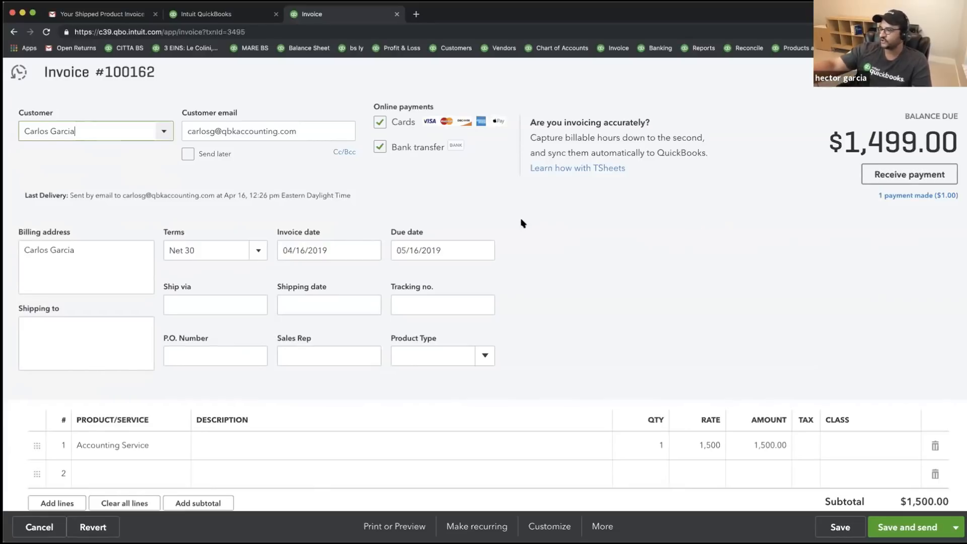
pyautogui.moveTo(902, 197); pyautogui.dragTo(959, 201)
pyautogui.click(921, 198)
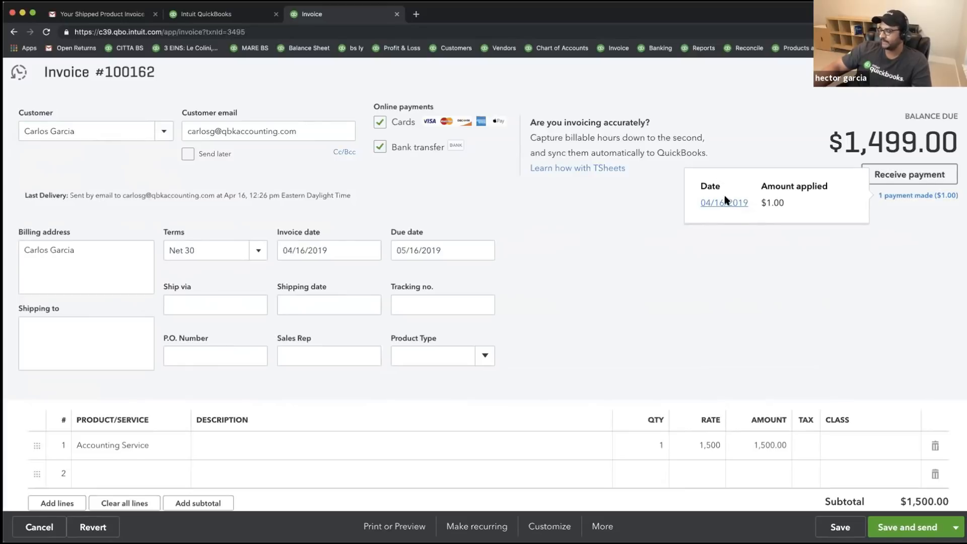
pyautogui.click(723, 203)
pyautogui.click(552, 318)
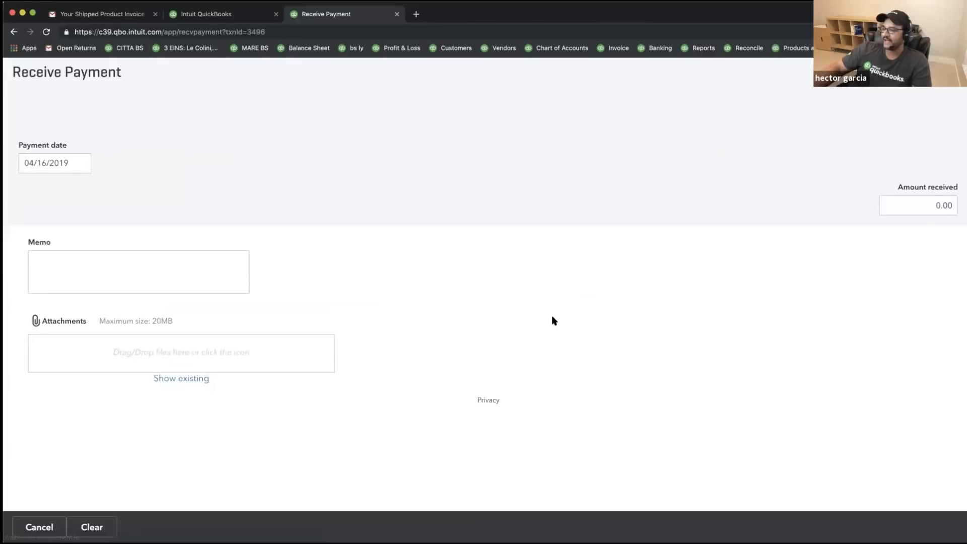
pyautogui.scroll(-3, 515, 322)
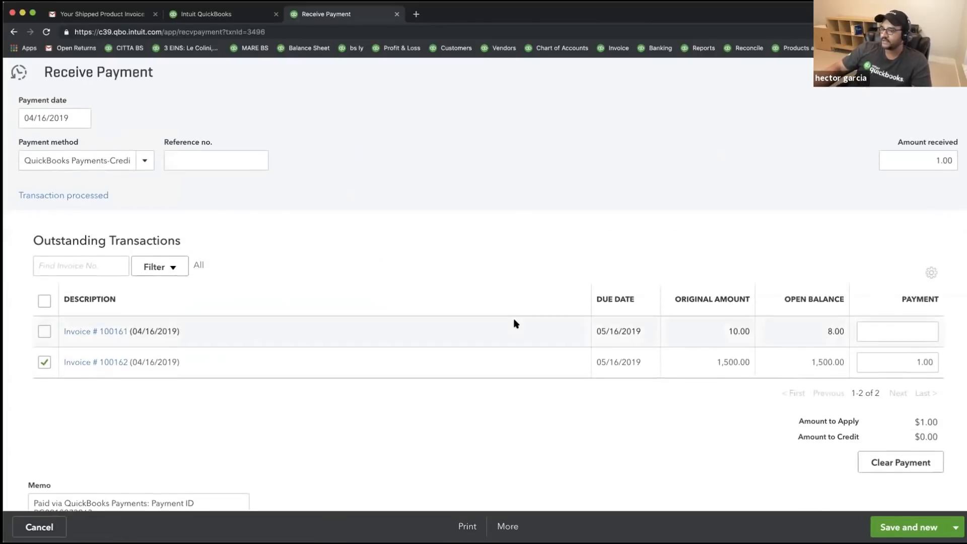
pyautogui.scroll(3, 514, 322)
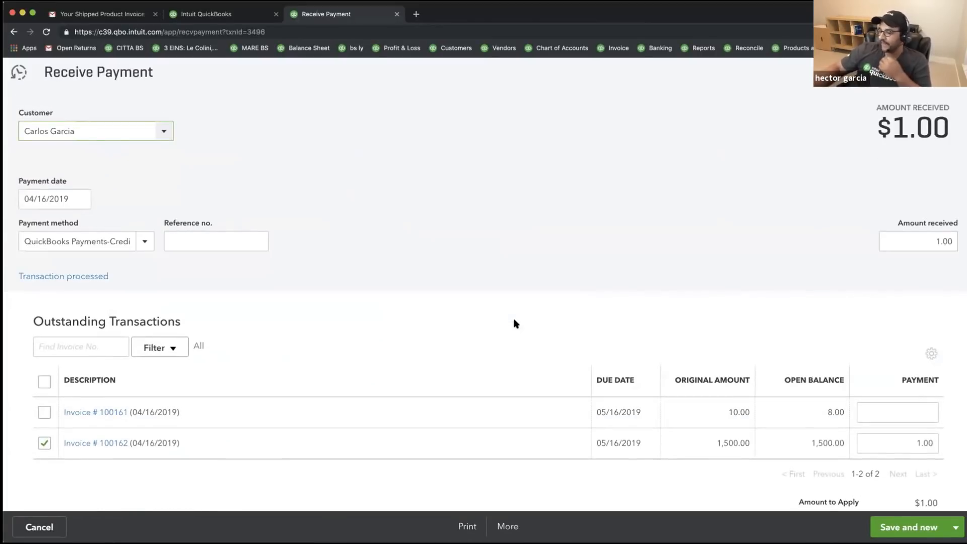
pyautogui.scroll(-10, 514, 323)
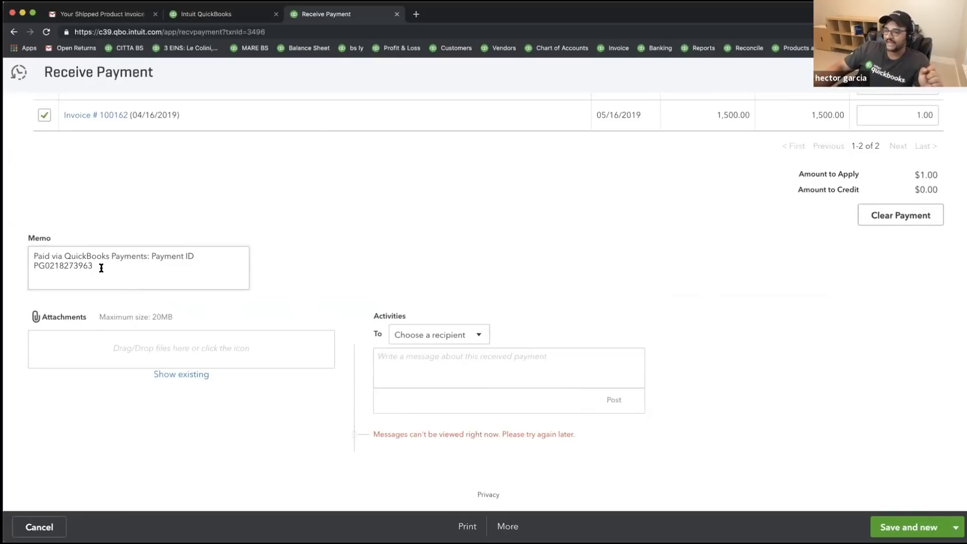
pyautogui.moveTo(100, 268); pyautogui.dragTo(14, 257)
pyautogui.click(64, 258)
pyautogui.keyDown('shift'); pyautogui.click(213, 256); pyautogui.keyUp('shift')
pyautogui.moveTo(97, 265); pyautogui.dragTo(20, 265)
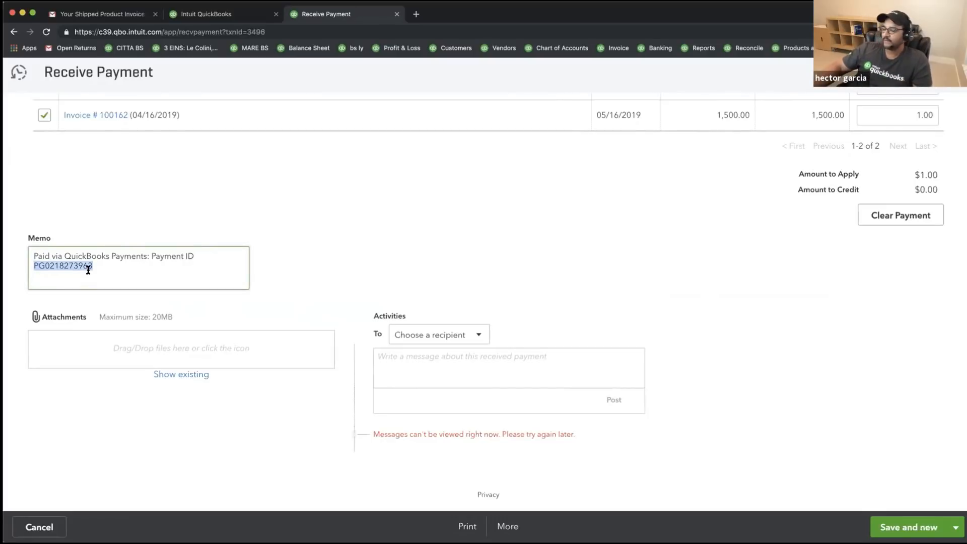
pyautogui.scroll(5, 86, 266)
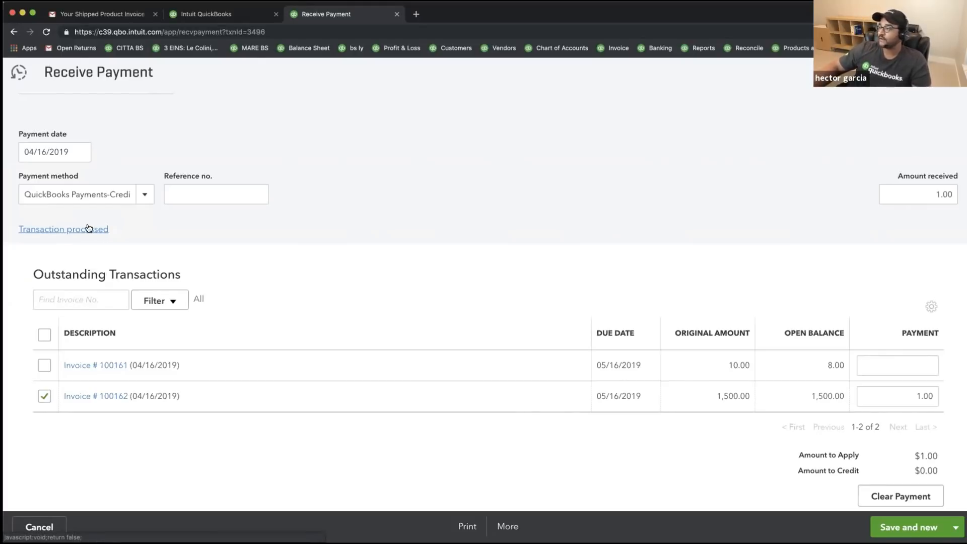
pyautogui.scroll(-3, 320, 237)
pyautogui.scroll(5, 319, 237)
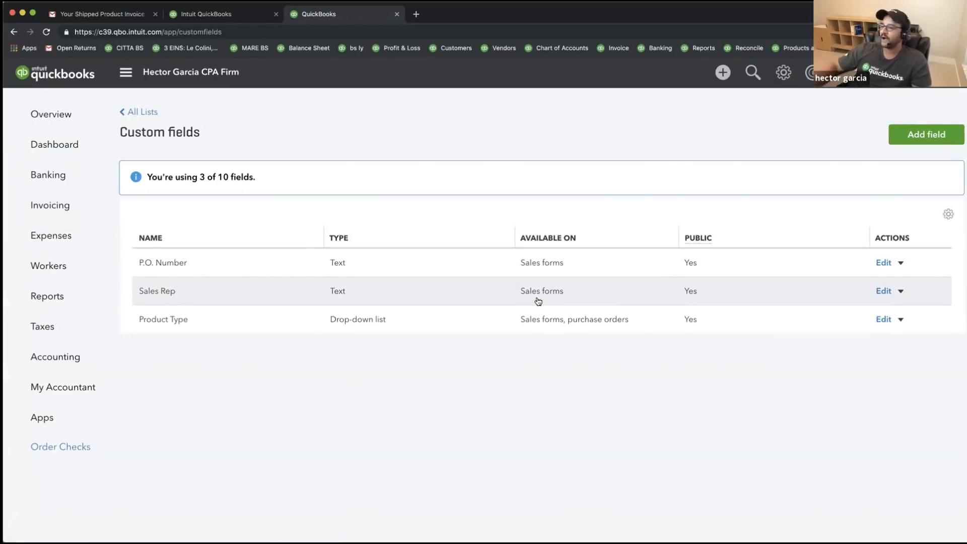
# - Open the company Dashboard showing $21,952 in open invoices and $37,348 paid over 30 days
pyautogui.click(20, 114)
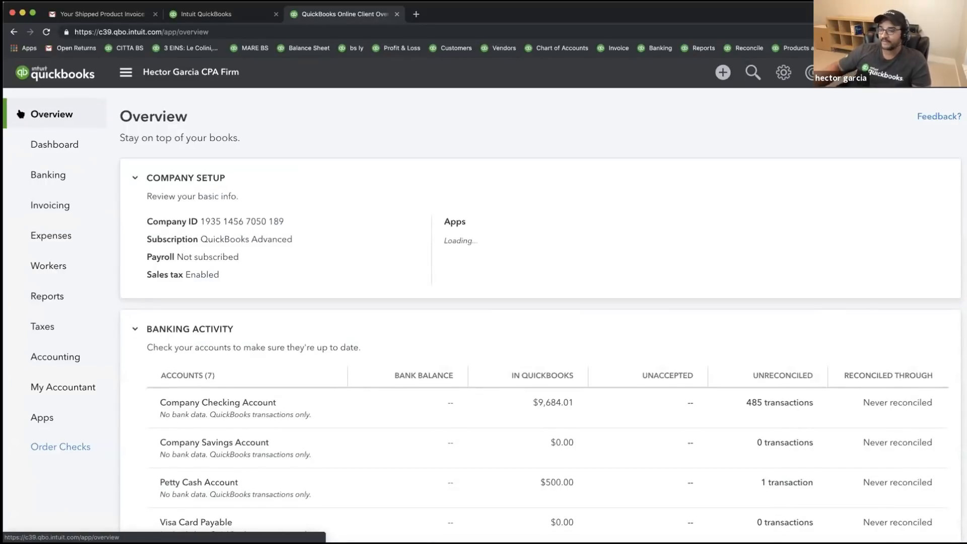
pyautogui.click(60, 149)
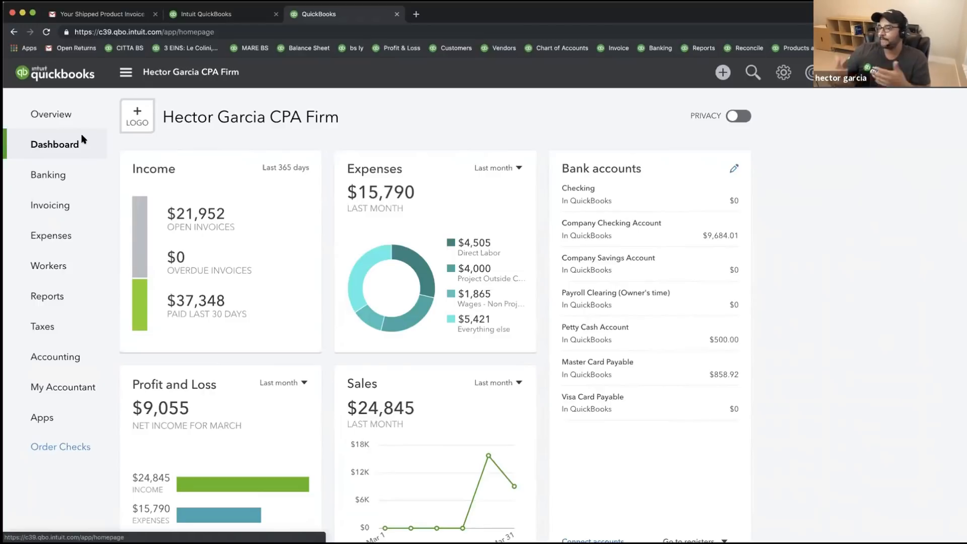
# - Open invoice 100162 from Recent Invoices, discarding the blank invoice, and start a payment against its $1,499.00 balance
pyautogui.click(722, 73)
pyautogui.click(285, 159)
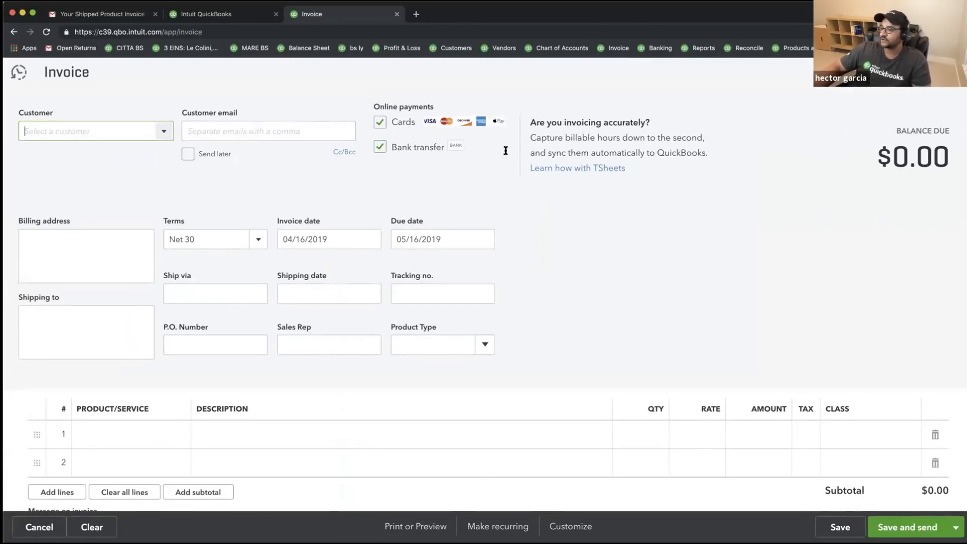
pyautogui.click(18, 72)
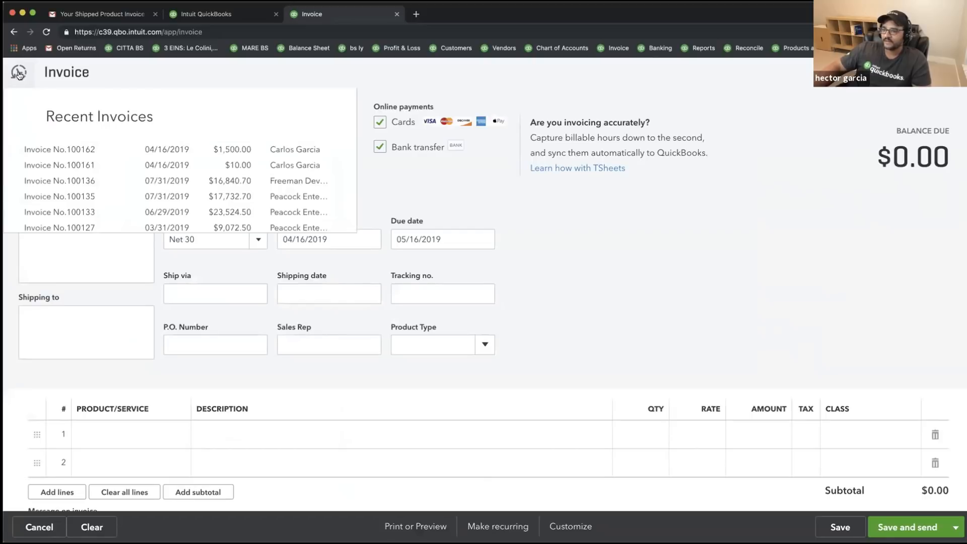
pyautogui.click(88, 150)
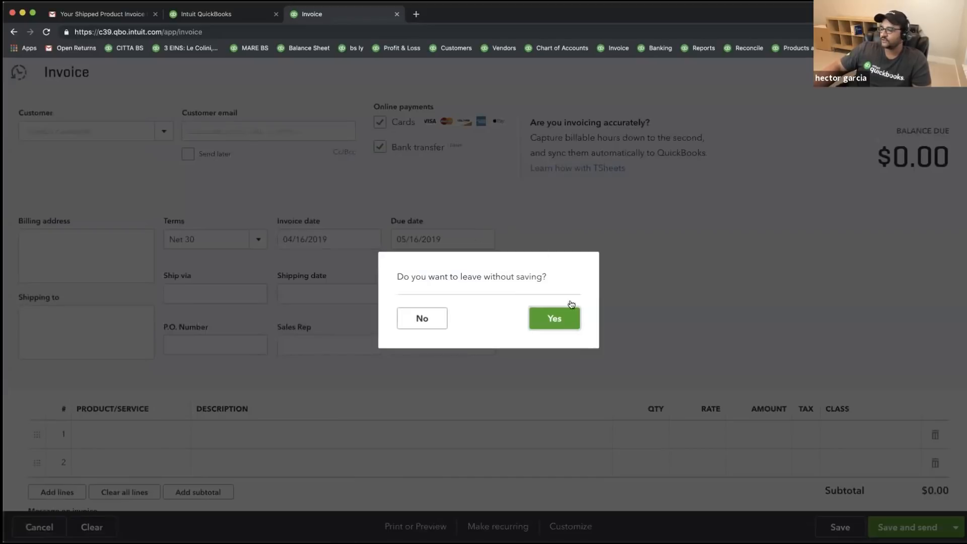
pyautogui.click(561, 325)
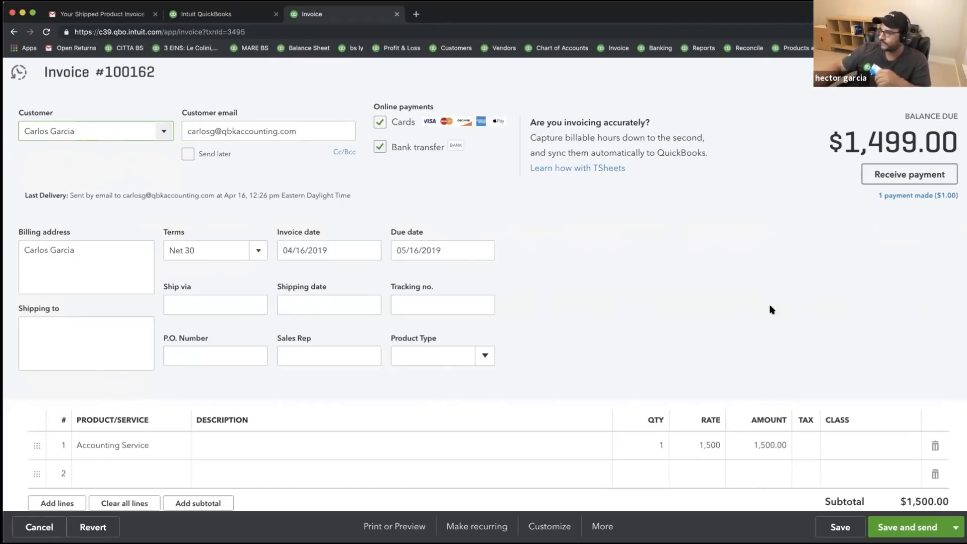
pyautogui.click(906, 173)
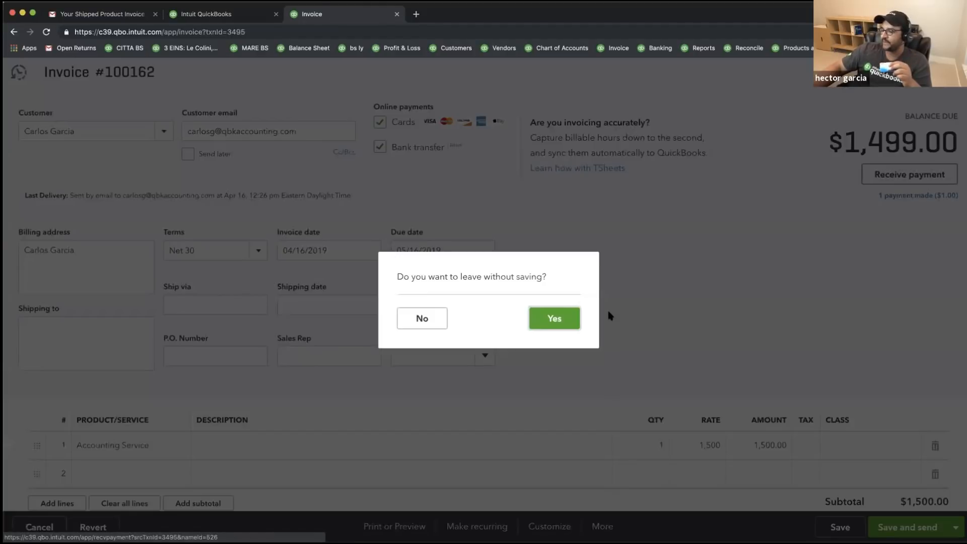
pyautogui.click(548, 317)
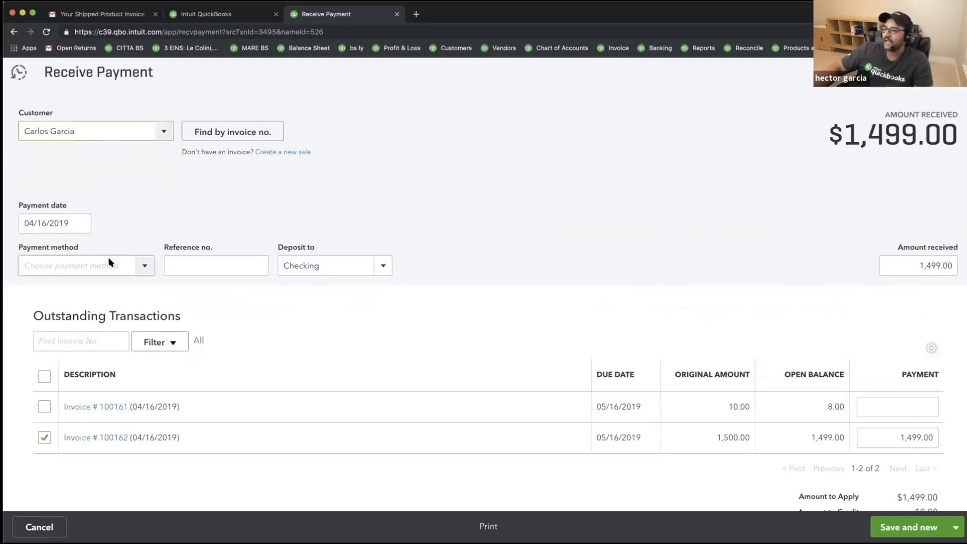
# - Set the payment method to Visa and bring up the credit card details form for manual entry
pyautogui.click(144, 265)
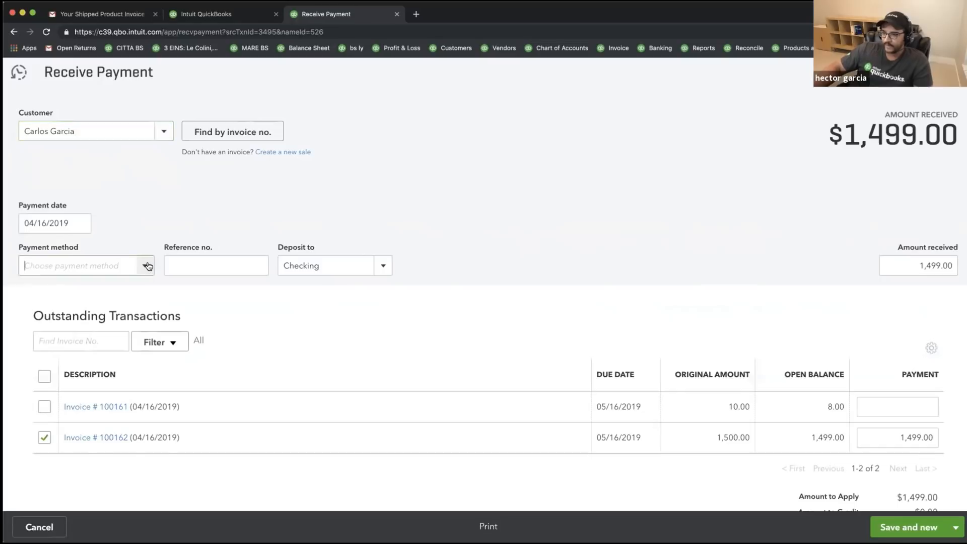
pyautogui.click(60, 462)
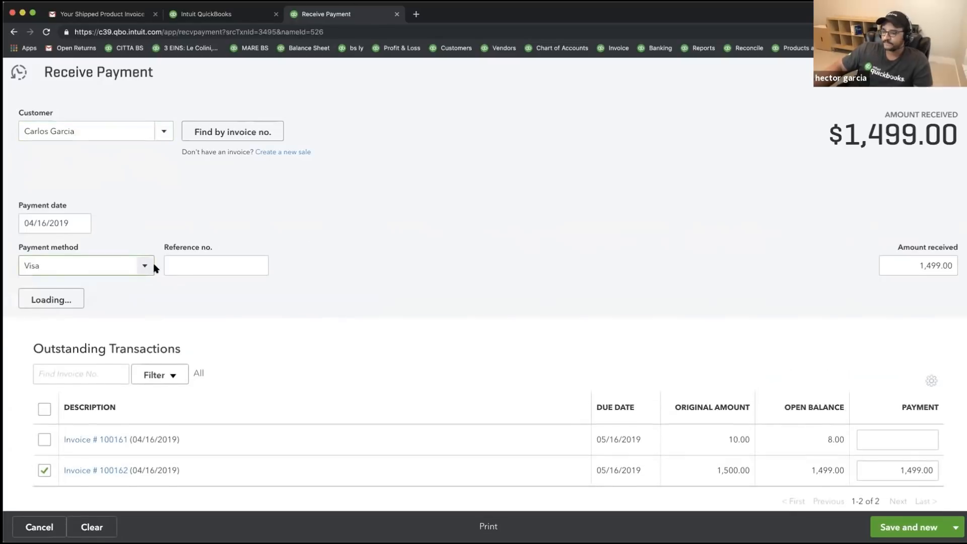
pyautogui.click(81, 300)
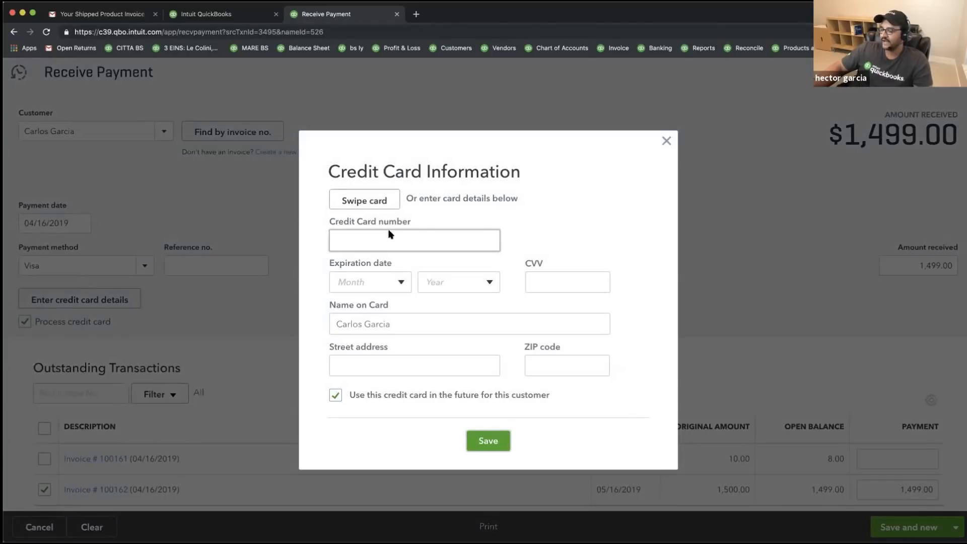
pyautogui.click(381, 203)
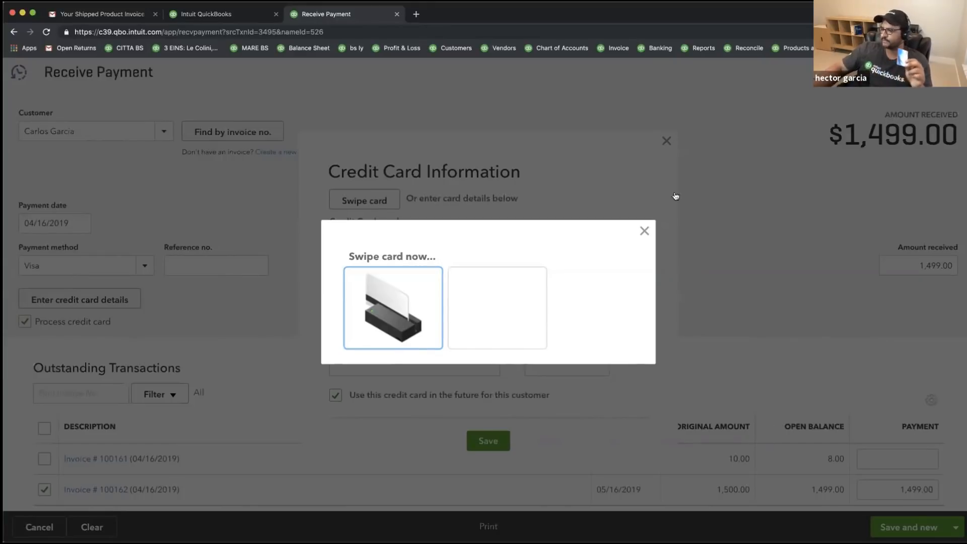
pyautogui.click(644, 230)
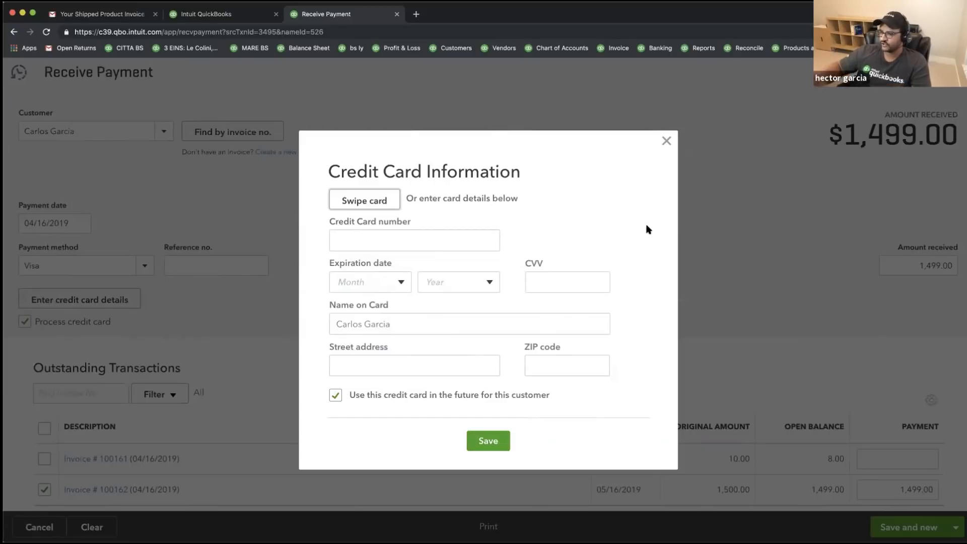
# - Enter the card number, expiration 02/2022 and the security code in the card details form
pyautogui.click(359, 237)
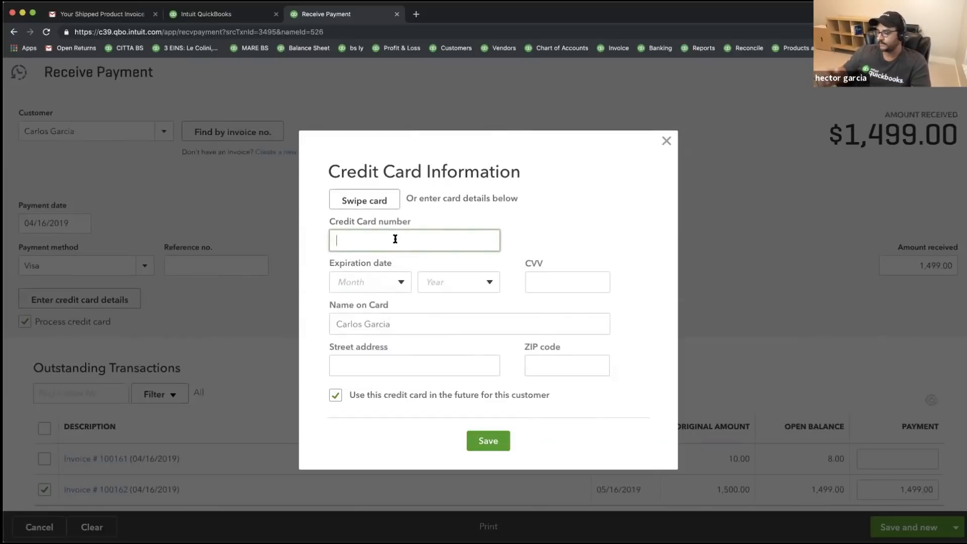
pyautogui.write('56465464545454454')
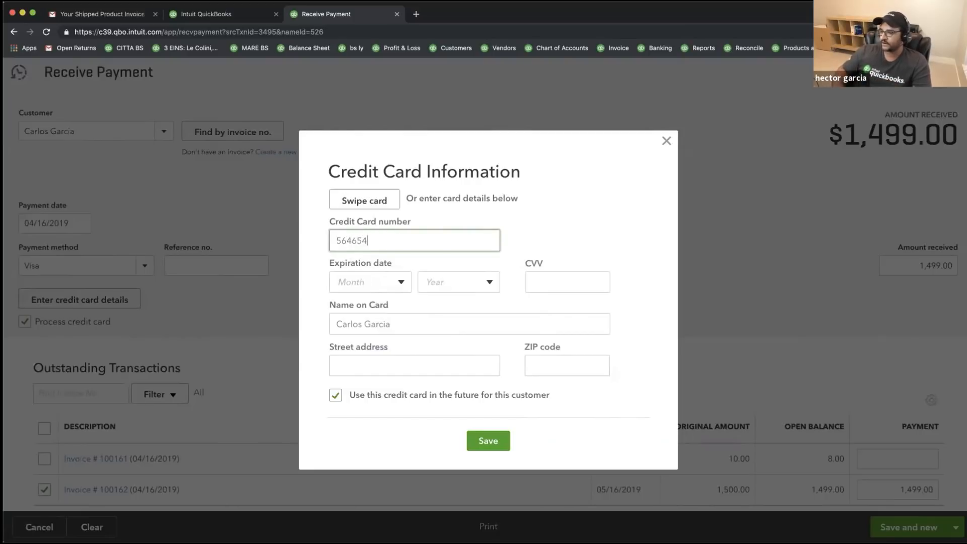
pyautogui.press('Tab')
pyautogui.click(388, 281)
pyautogui.click(367, 330)
pyautogui.click(475, 296)
pyautogui.click(436, 348)
pyautogui.press('Tab')
pyautogui.write('4545')
pyautogui.press('Tab')
# - Fill the billing address and ZIP from a saved suggestion, then close the card form without saving
pyautogui.click(369, 366)
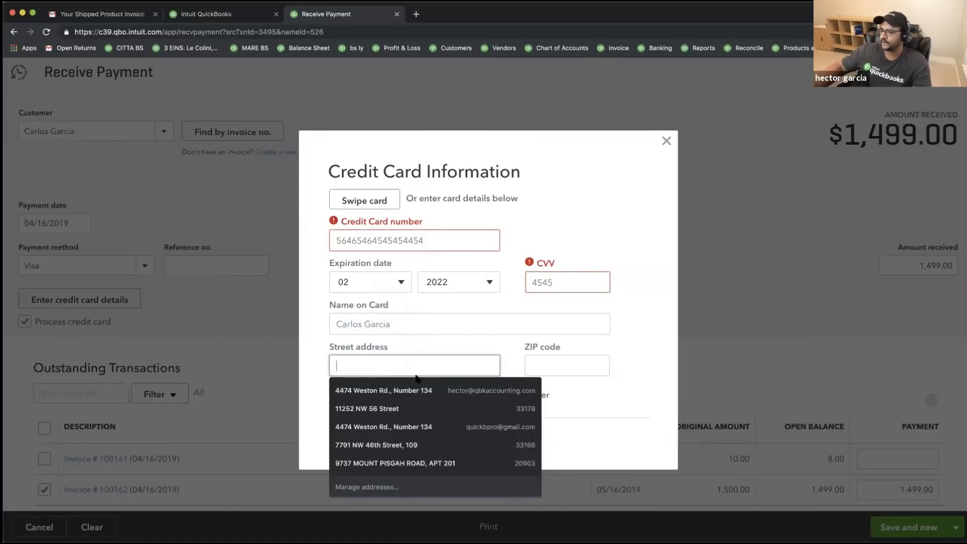
pyautogui.click(397, 399)
pyautogui.click(482, 447)
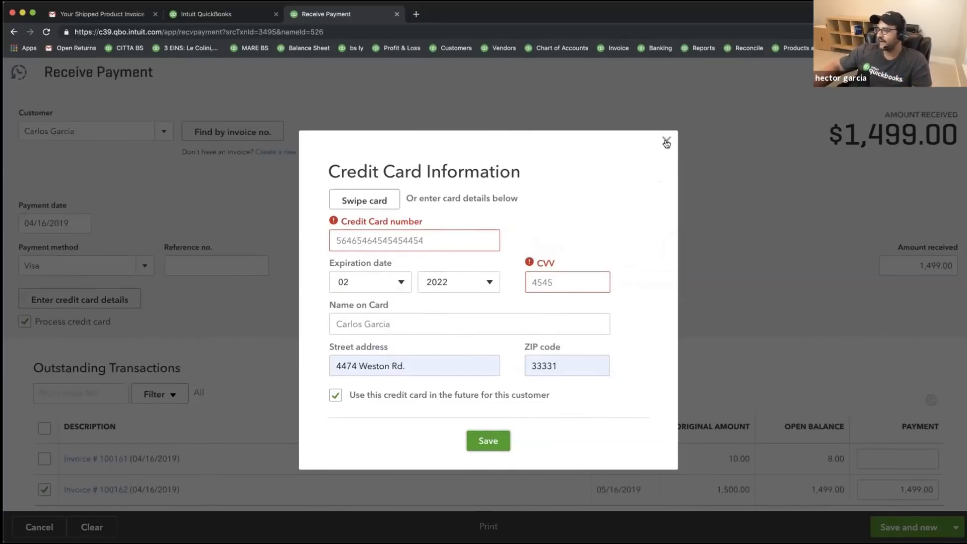
pyautogui.click(665, 142)
# - Turn off online card processing and keep the $1,499.00 payment deposited to Checking
pyautogui.click(25, 321)
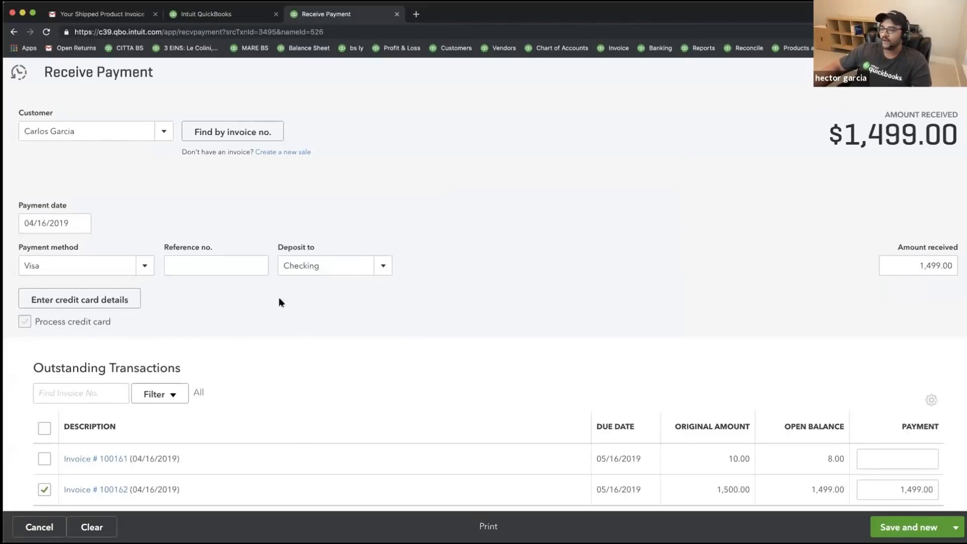
pyautogui.click(372, 265)
pyautogui.click(670, 255)
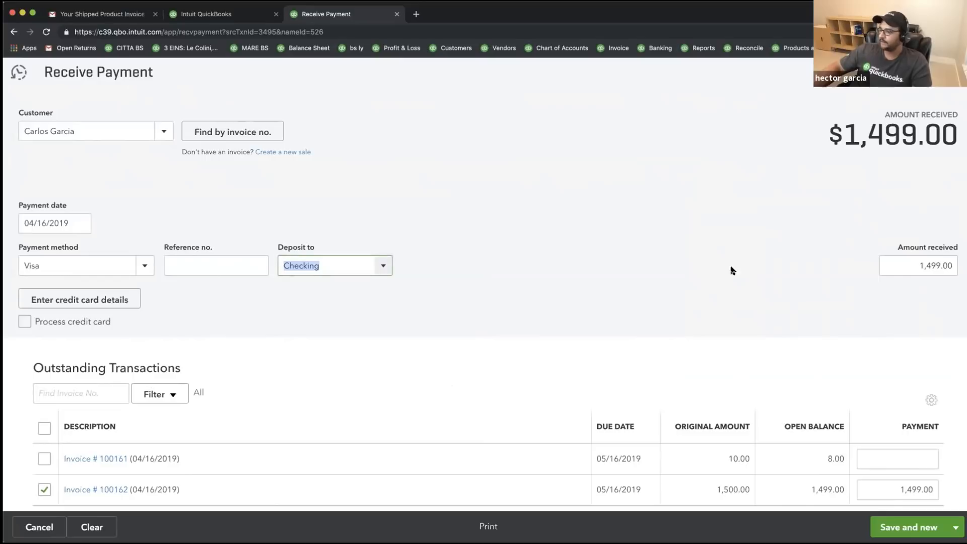
pyautogui.click(910, 267)
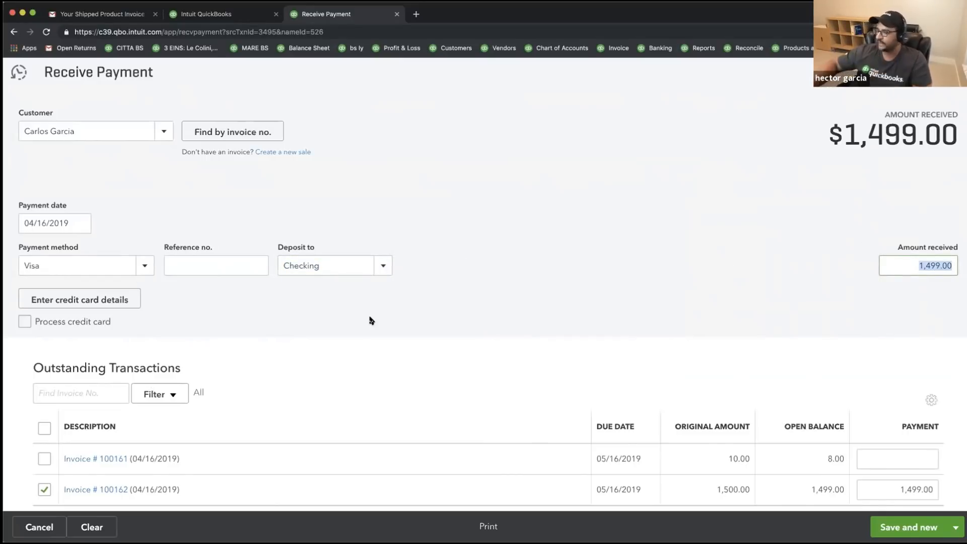
pyautogui.click(955, 527)
# - Save and close the $1,499.00 Visa payment, then reopen invoice 100162
pyautogui.click(890, 487)
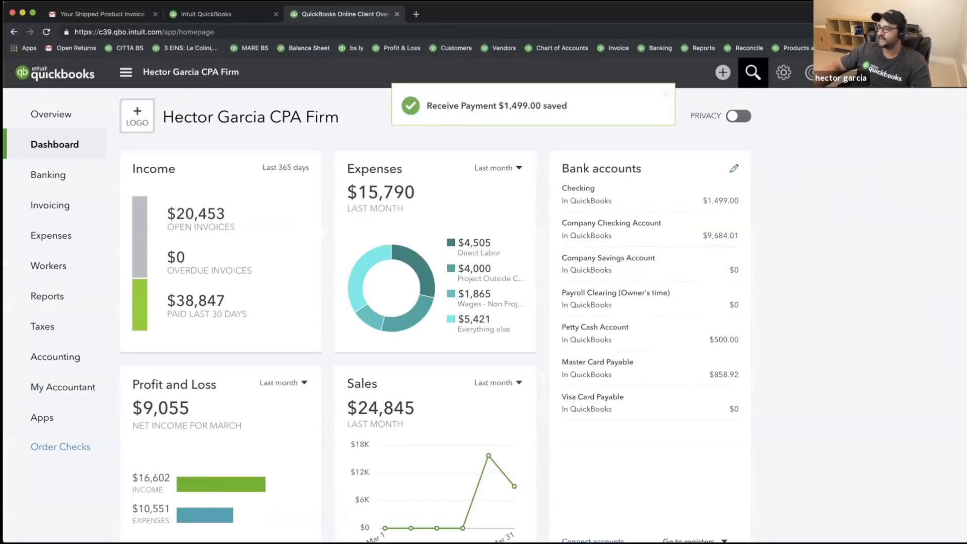
pyautogui.click(752, 72)
pyautogui.click(327, 199)
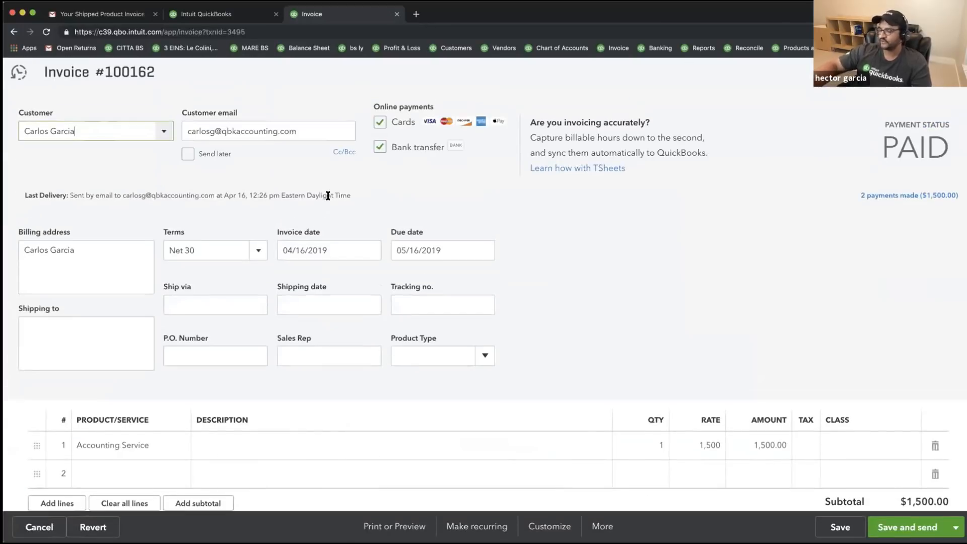
# - Reload the invoice email in Gmail and open its payment page showing invoice 100162 Paid, $0.00 due
pyautogui.click(75, 15)
pyautogui.click(47, 32)
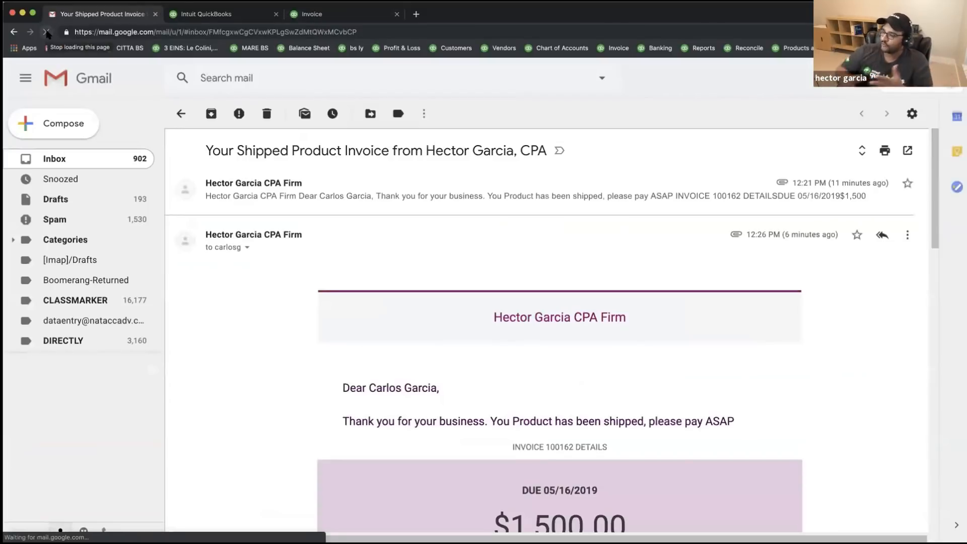
pyautogui.scroll(-4, 614, 252)
pyautogui.doubleClick(638, 378)
pyautogui.scroll(-1, 675, 382)
pyautogui.scroll(-3, 678, 376)
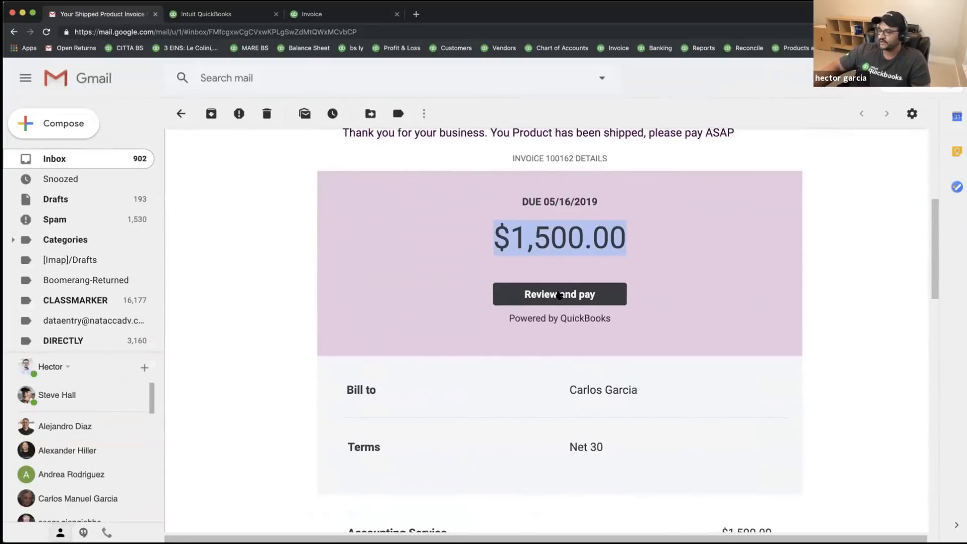
pyautogui.click(556, 294)
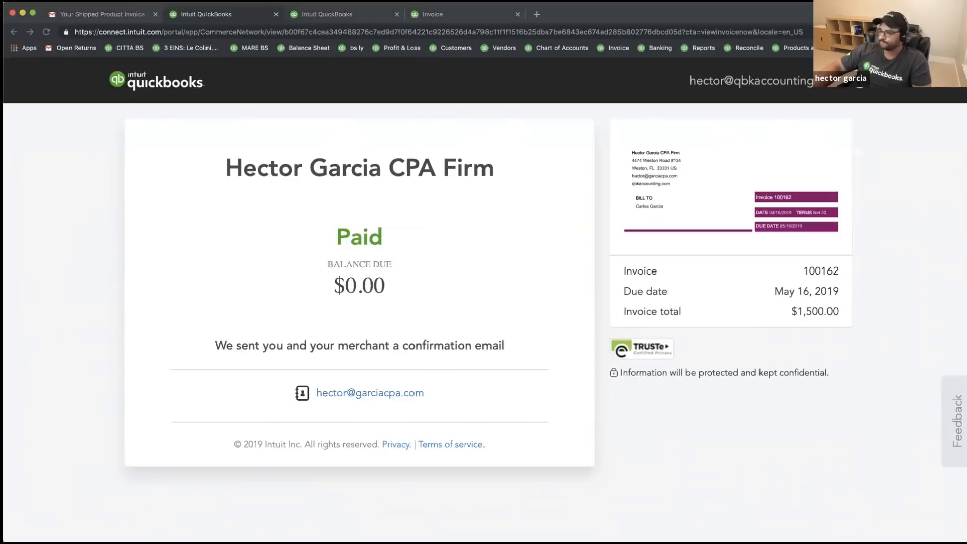
pyautogui.click(858, 389)
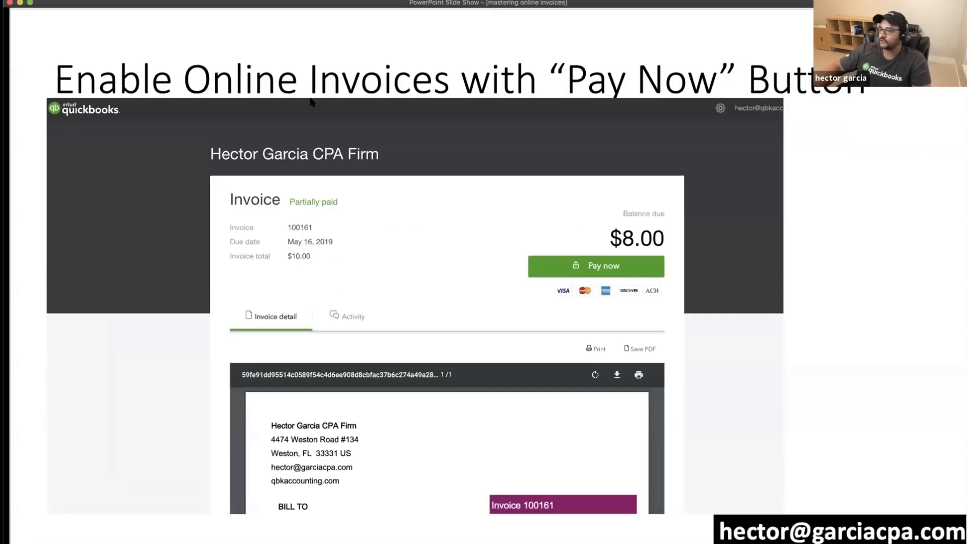
# - Move the slide show through the Card Readers slide to 'Standard Rates for Credit Card'
pyautogui.click(326, 108)
pyautogui.click(327, 109)
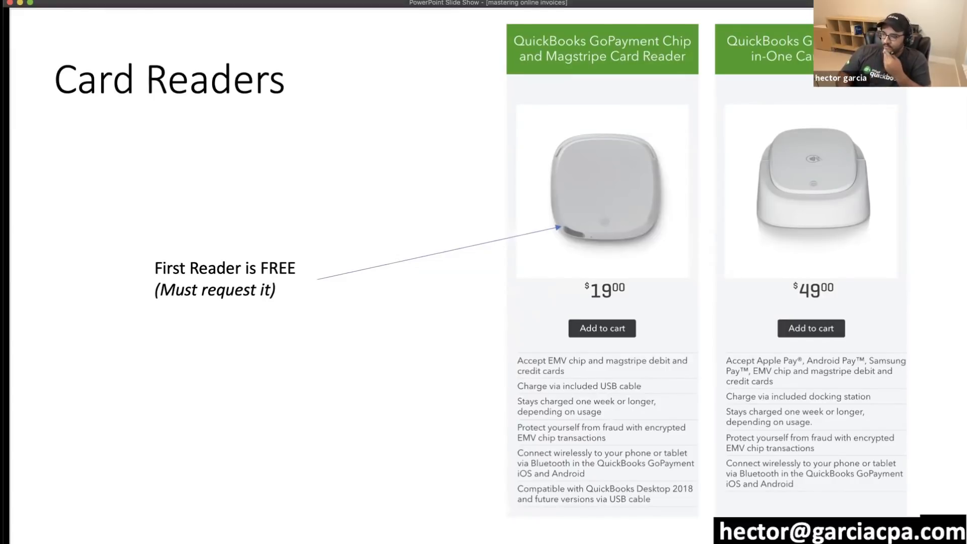
pyautogui.press('Right')
pyautogui.press('Left')
pyautogui.press('Left')
pyautogui.press('Right')
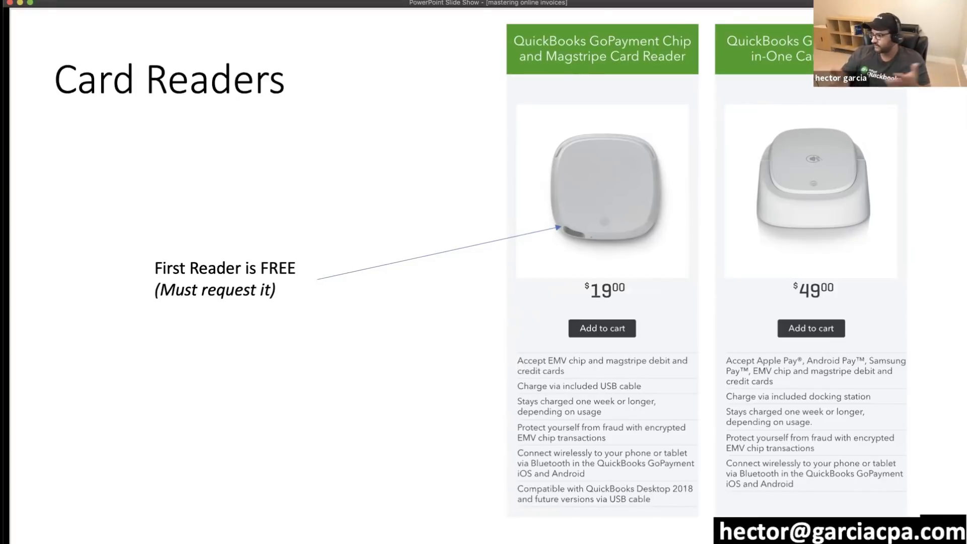
pyautogui.press('Right')
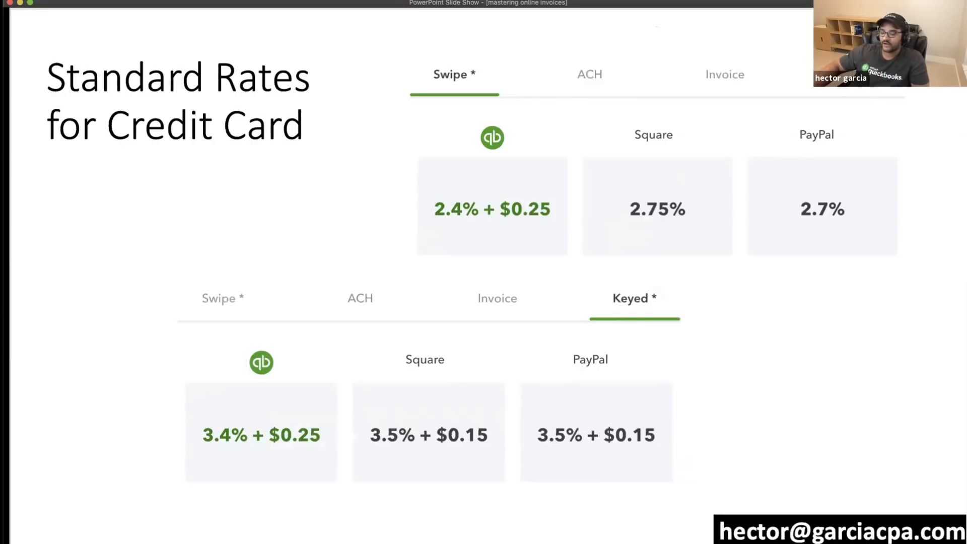
pyautogui.press('Left')
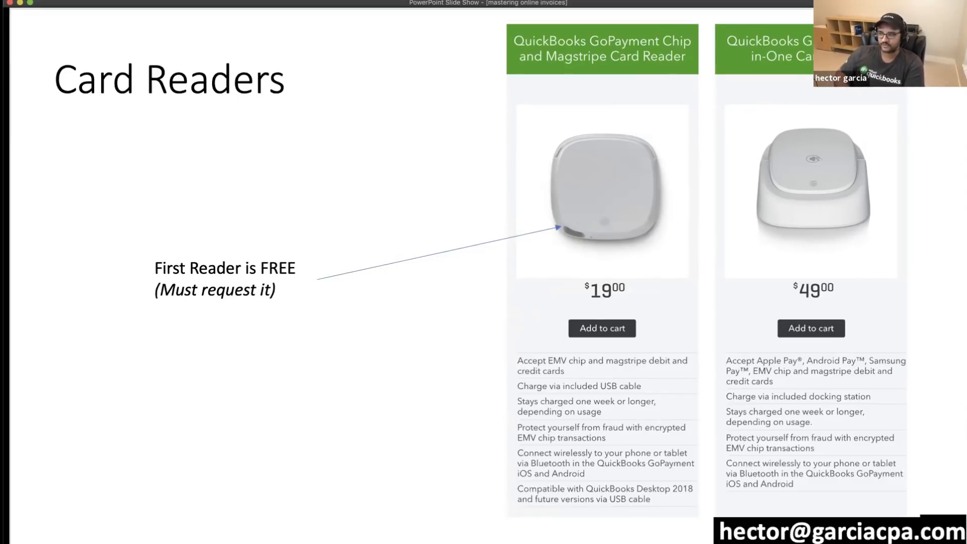
pyautogui.press('Right')
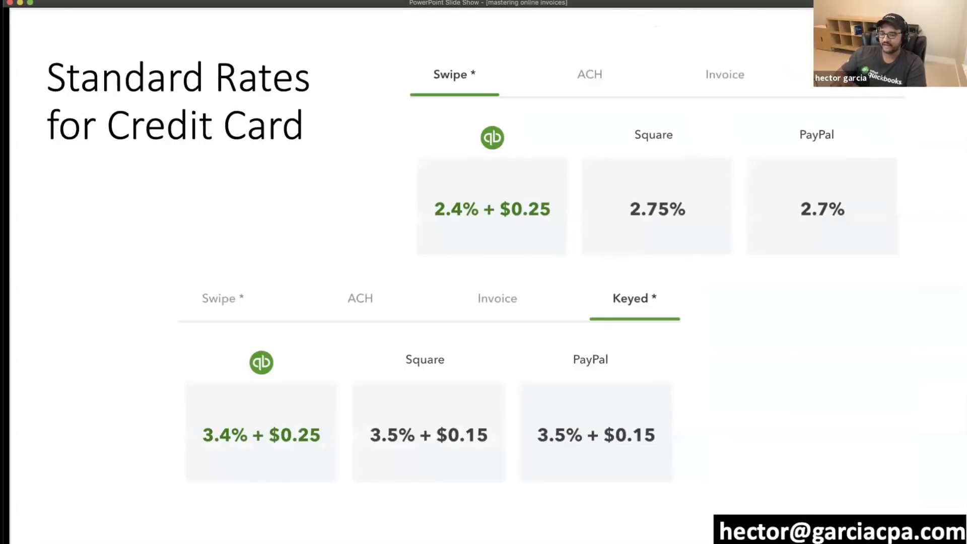
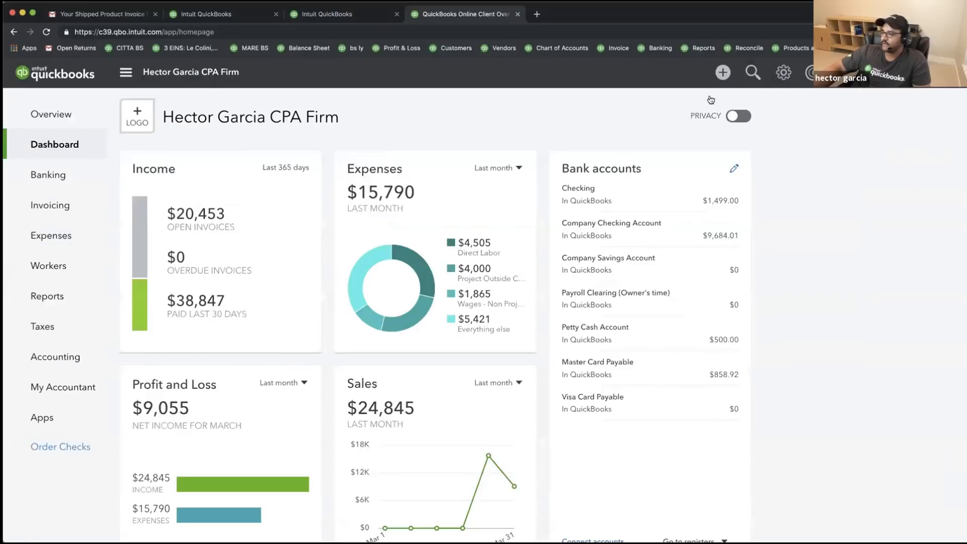
# - Start a new invoice and choose the customer to bill
pyautogui.click(721, 75)
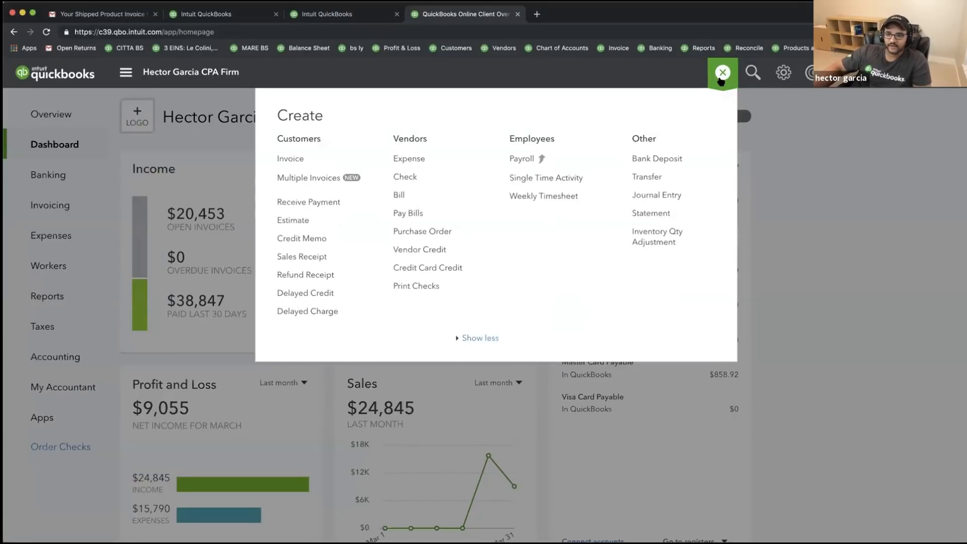
pyautogui.click(290, 159)
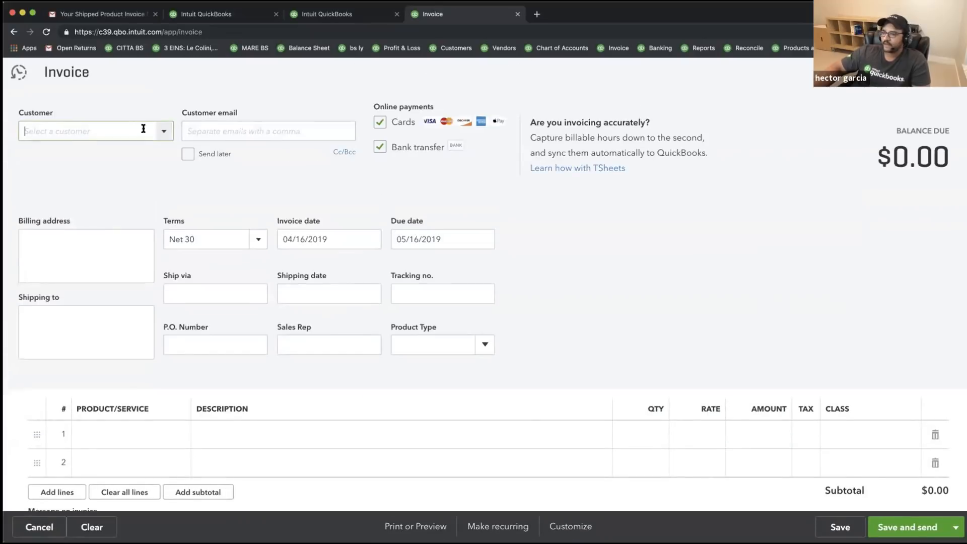
pyautogui.click(164, 131)
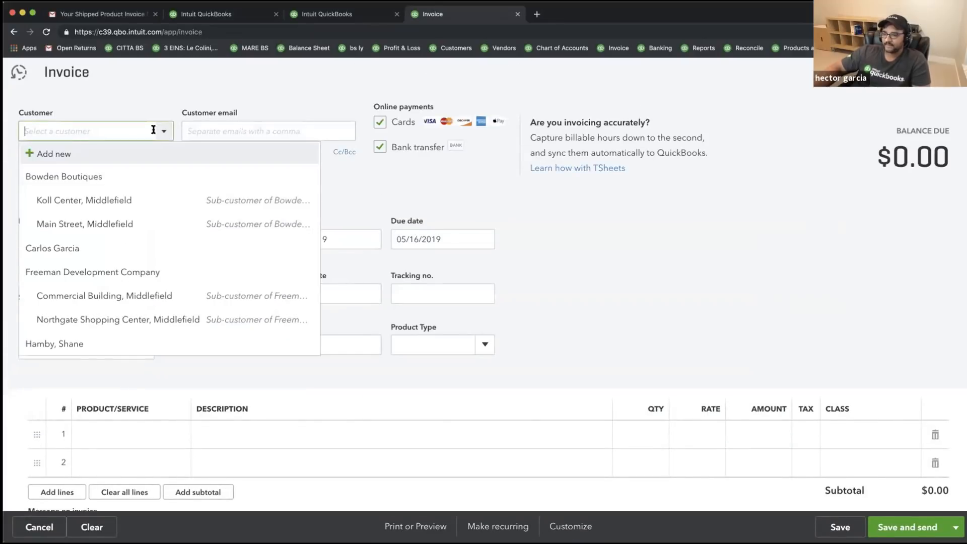
pyautogui.click(78, 252)
pyautogui.scroll(-2, 694, 258)
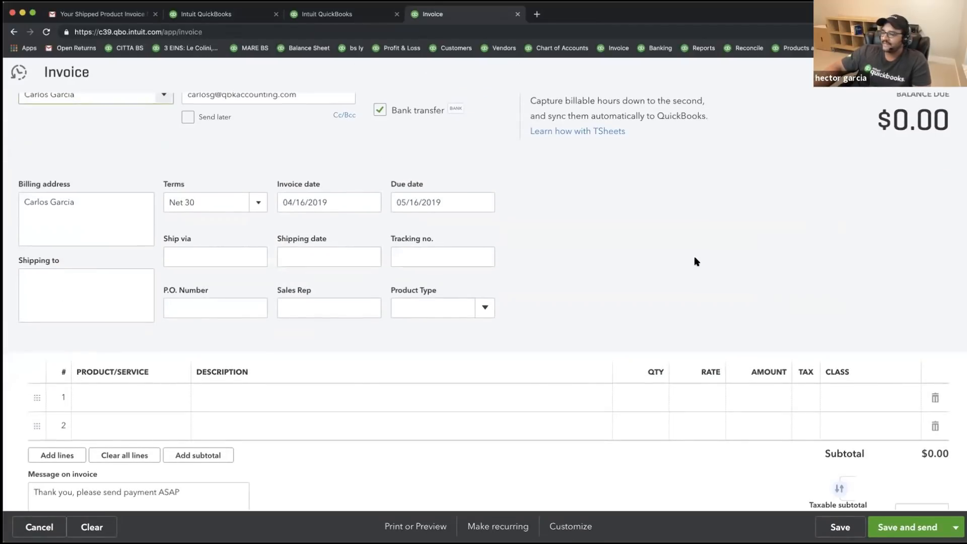
pyautogui.scroll(2, 694, 258)
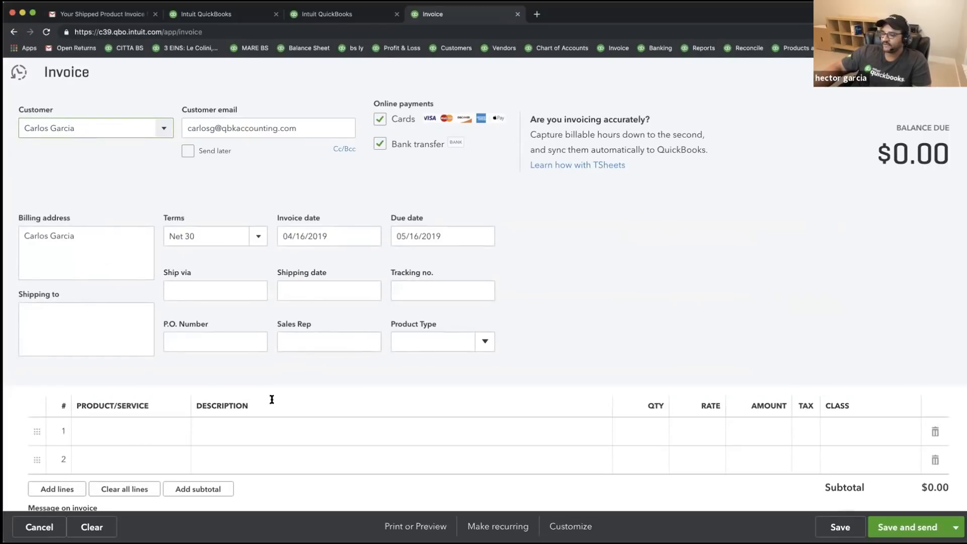
# - Add an Accounting Service line for $250
pyautogui.click(162, 436)
pyautogui.click(179, 432)
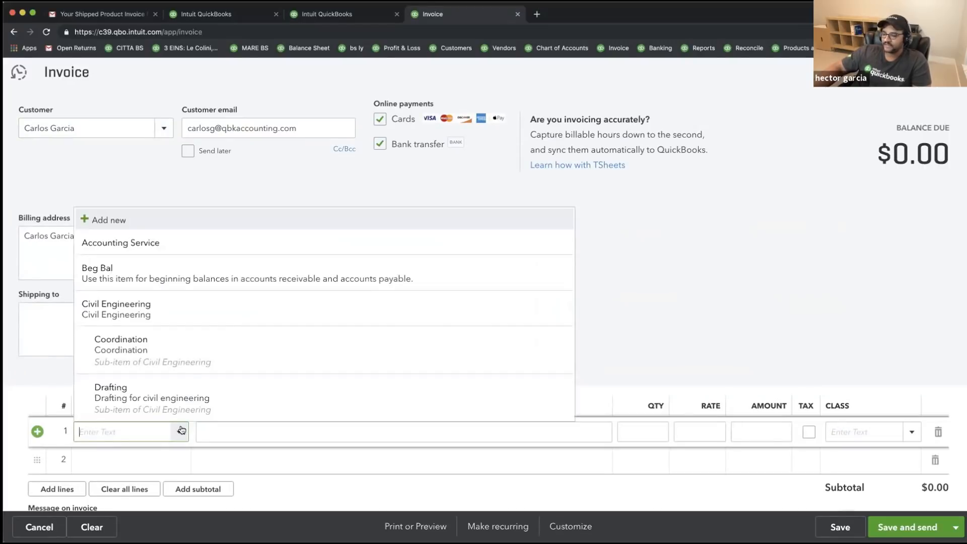
pyautogui.click(101, 249)
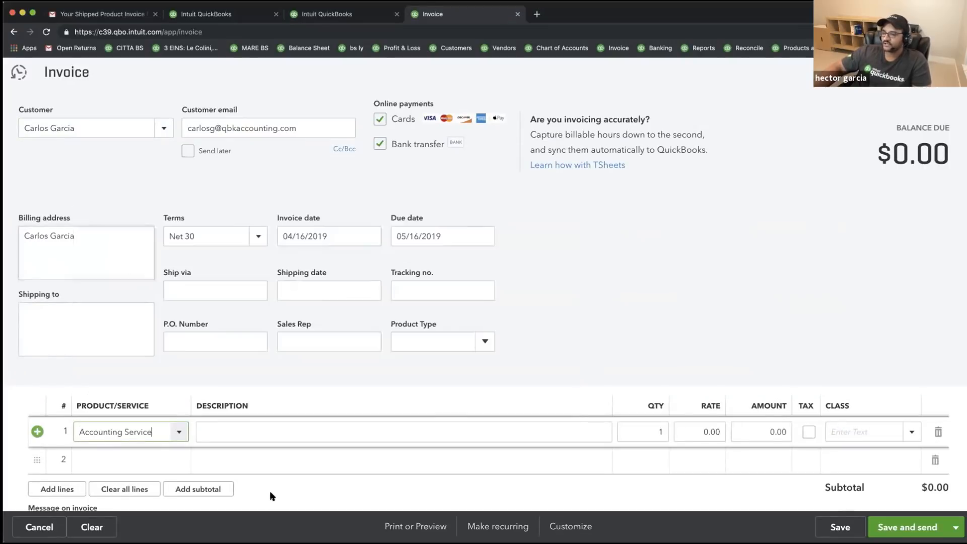
pyautogui.click(743, 430)
pyautogui.write('250')
pyautogui.press('Tab')
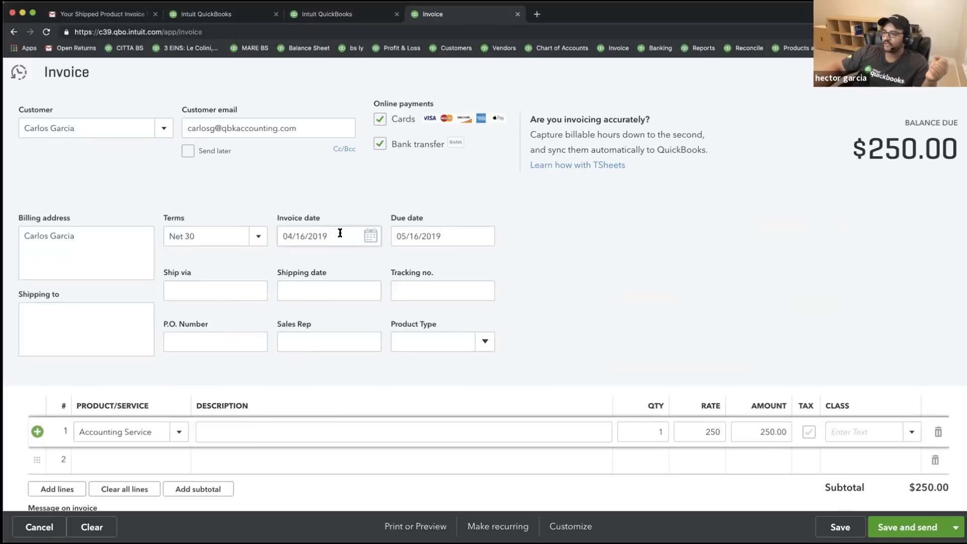
# - Date the invoice 04/01/2019 with Net 15 payment terms
pyautogui.click(370, 237)
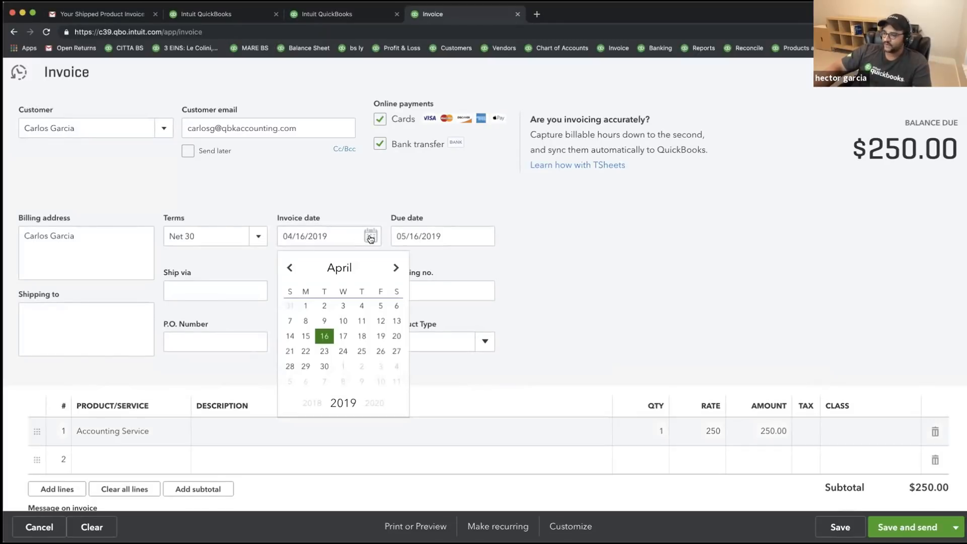
pyautogui.click(305, 306)
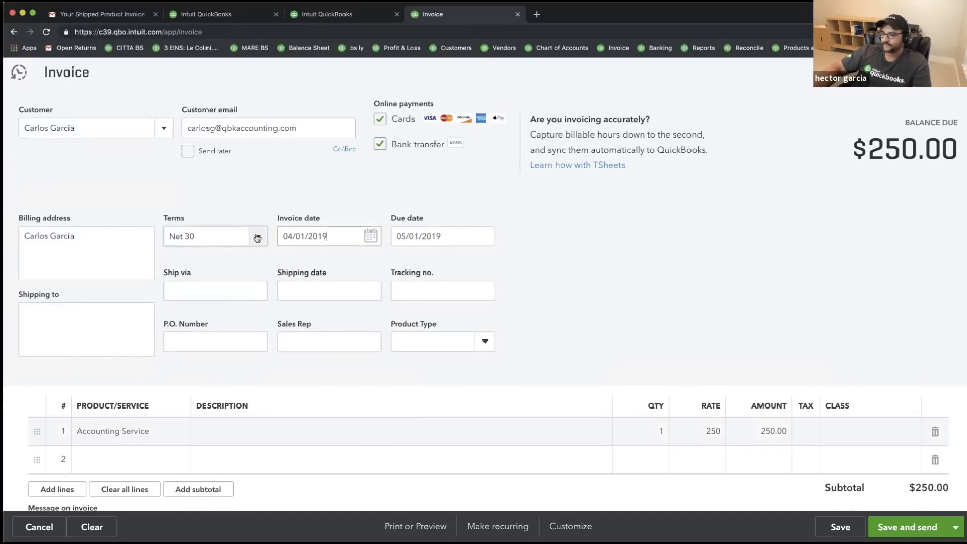
pyautogui.click(258, 237)
pyautogui.click(191, 368)
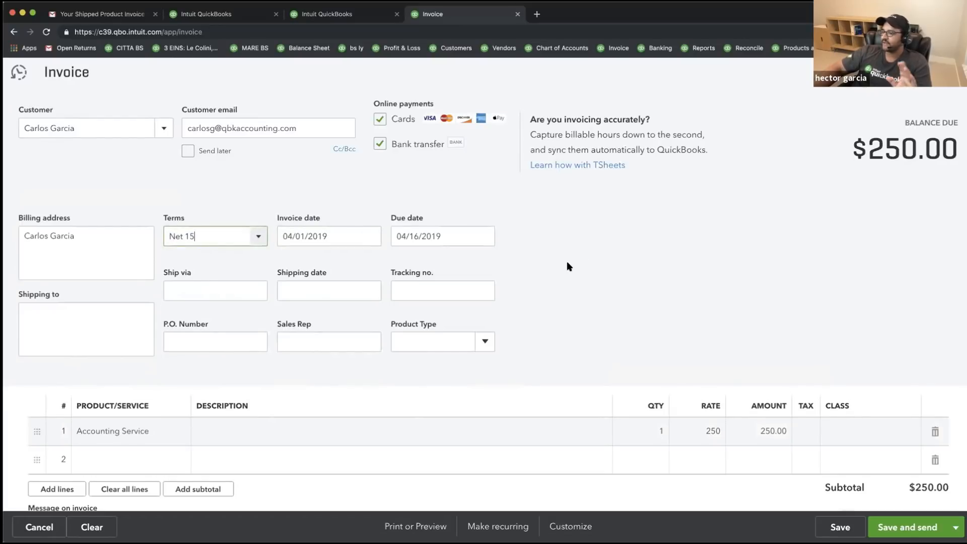
# - Switch the invoice layout to Template #1 - Invoice
pyautogui.click(571, 525)
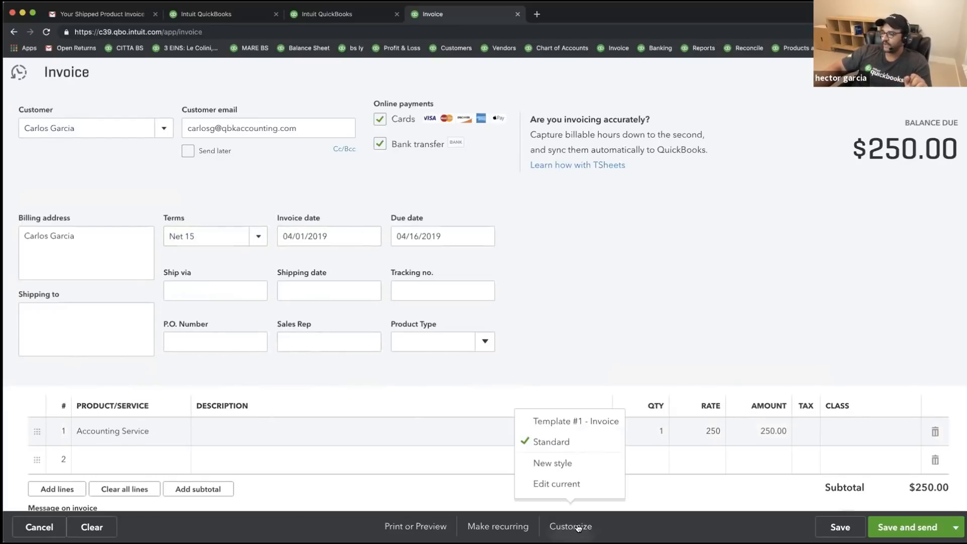
pyautogui.click(572, 425)
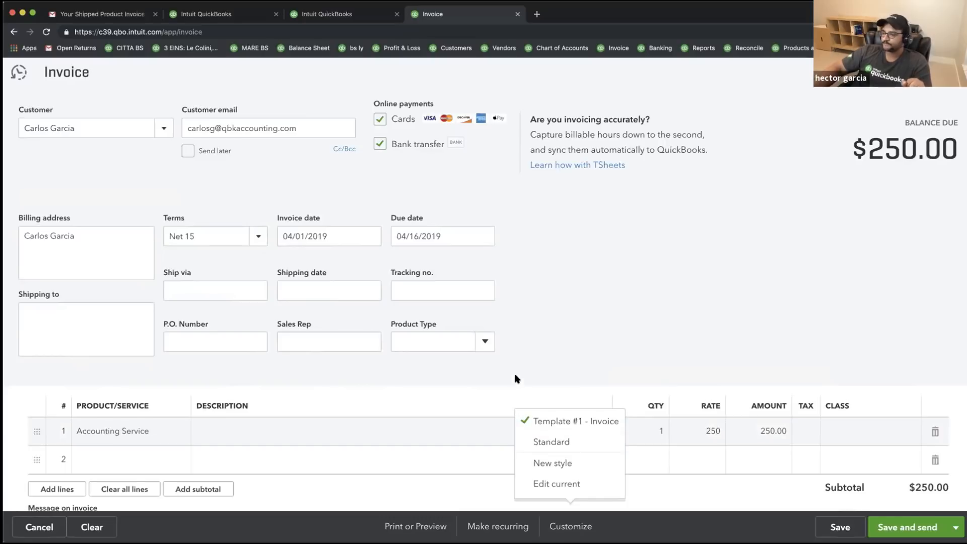
pyautogui.click(565, 342)
pyautogui.scroll(-2, 565, 342)
pyautogui.scroll(1, 565, 342)
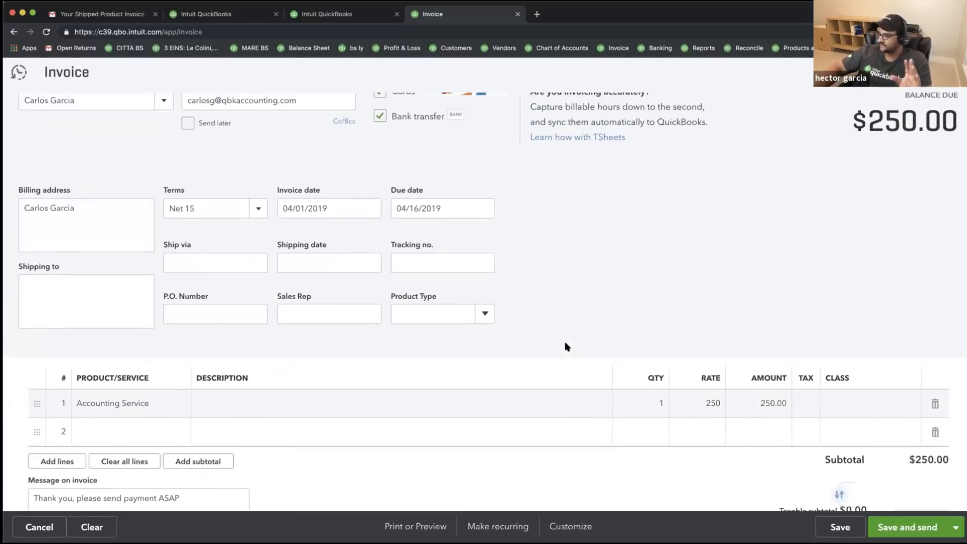
pyautogui.scroll(-1, 565, 344)
pyautogui.scroll(1, 216, 388)
pyautogui.click(227, 401)
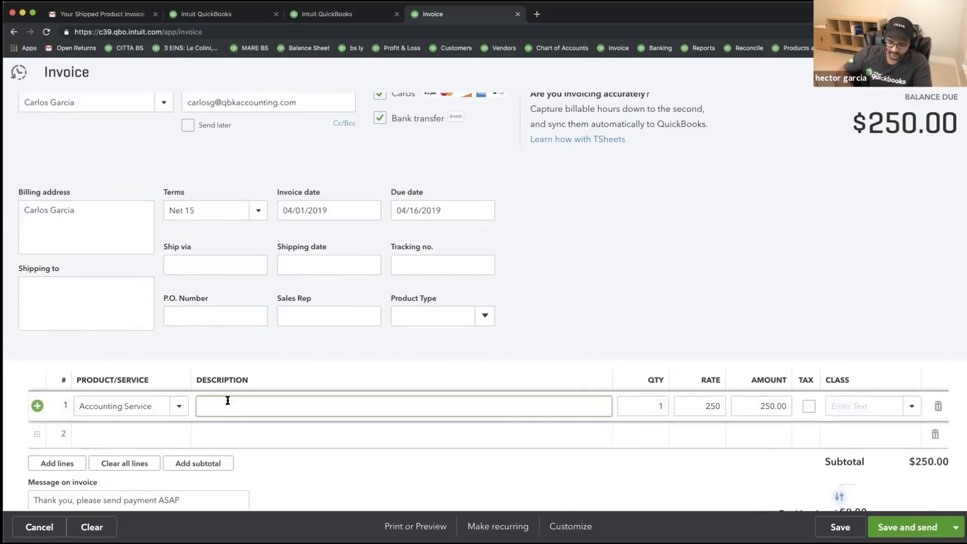
# - Describe line 1 as 'Monthly Services, Contract Expires 12/31/2019'
pyautogui.write('Monthly Servi')
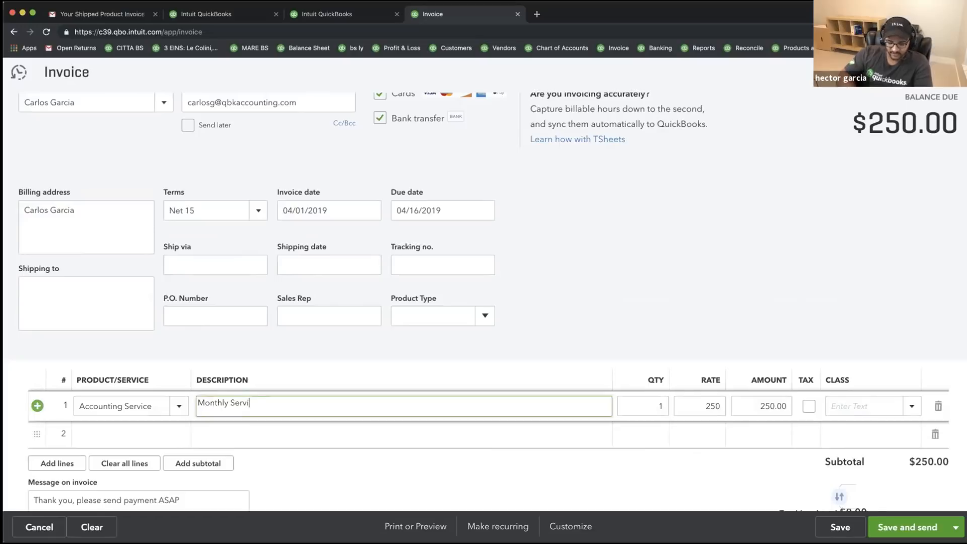
pyautogui.write('ces, Contract Expires 1')
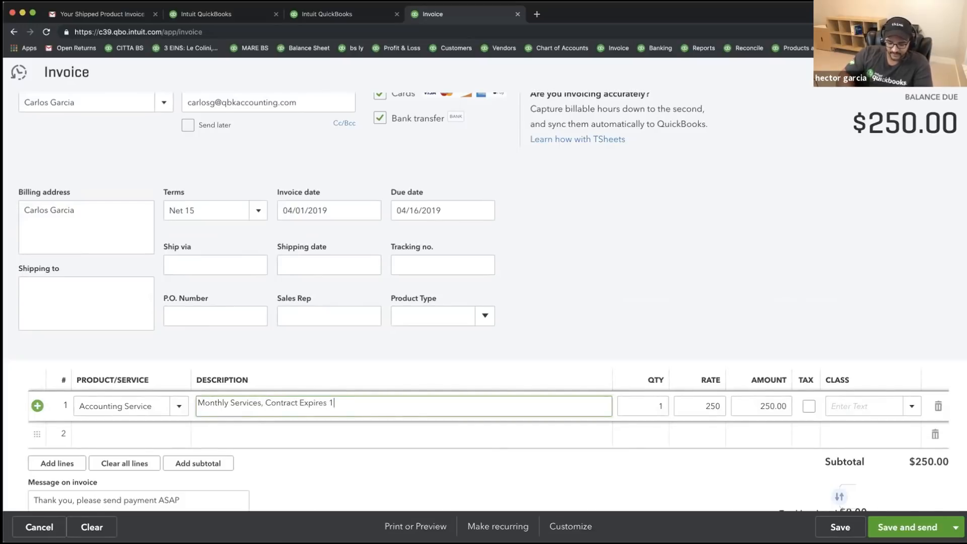
pyautogui.write('2/31/2019')
pyautogui.press('Tab')
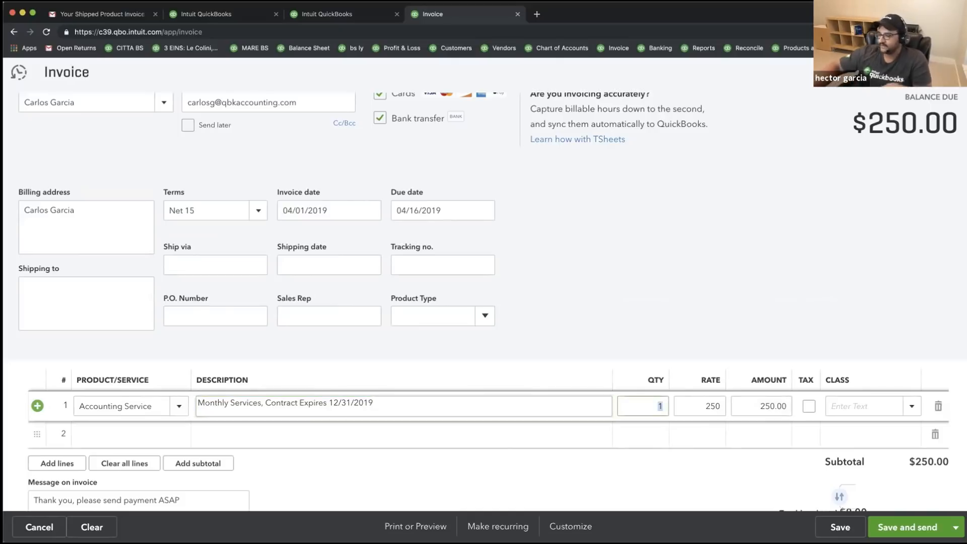
pyautogui.click(267, 403)
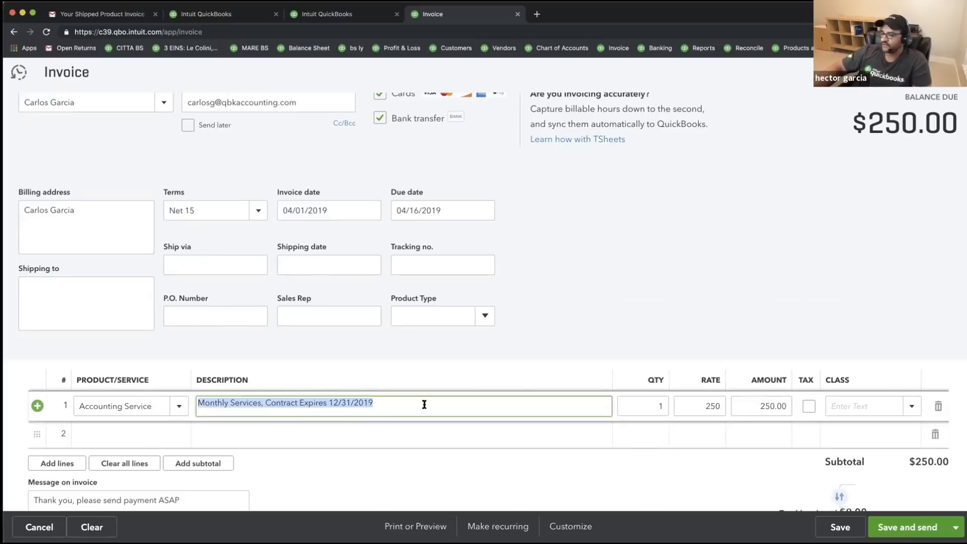
pyautogui.click(330, 400)
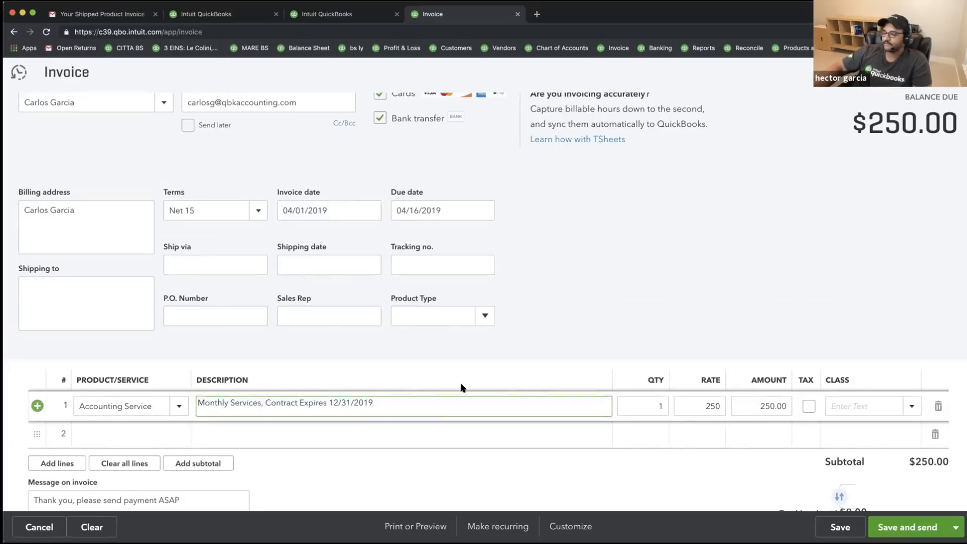
pyautogui.scroll(-1, 460, 388)
pyautogui.scroll(1, 459, 384)
# - Save the invoice, then open Make recurring and cancel back to it
pyautogui.click(840, 527)
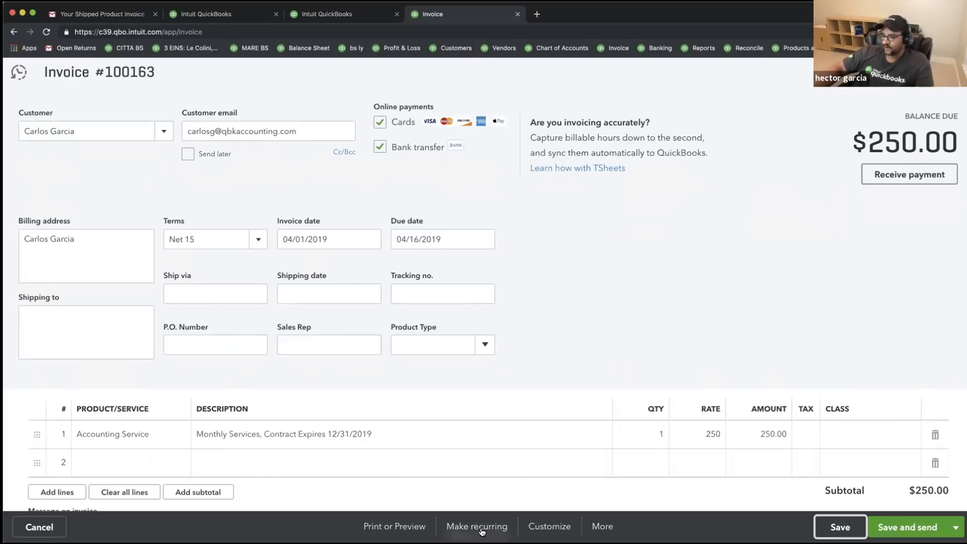
pyautogui.click(459, 526)
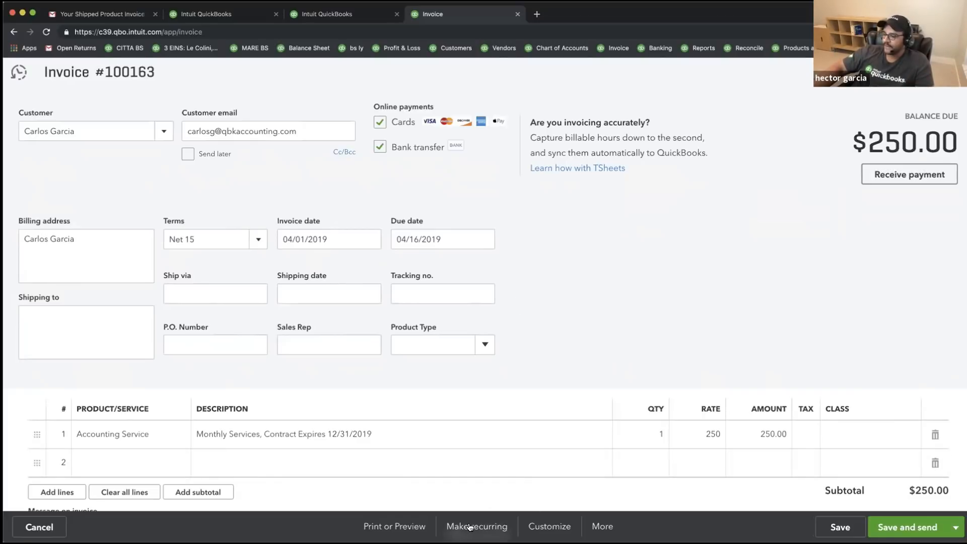
pyautogui.click(35, 525)
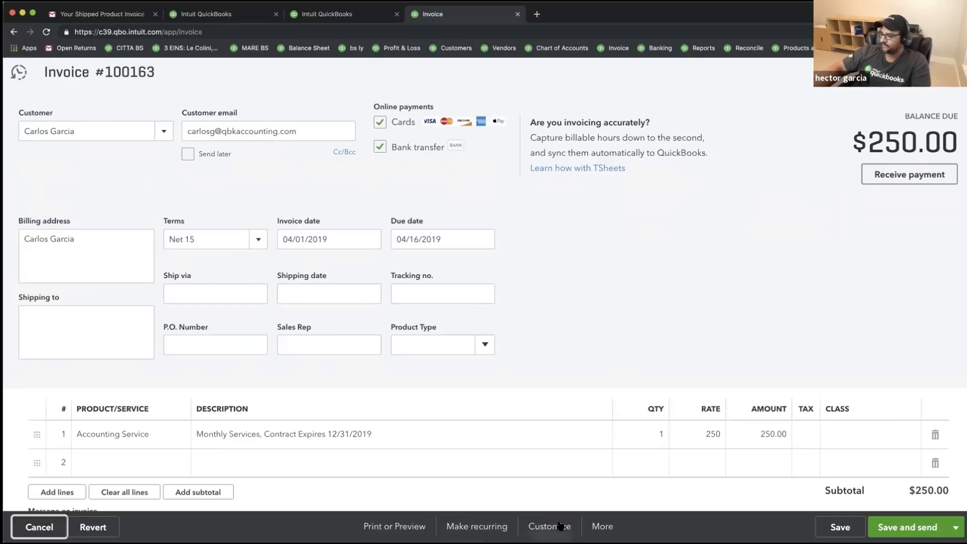
# - Make the saved invoice recurring and try the Reminder and Unscheduled types
pyautogui.click(465, 527)
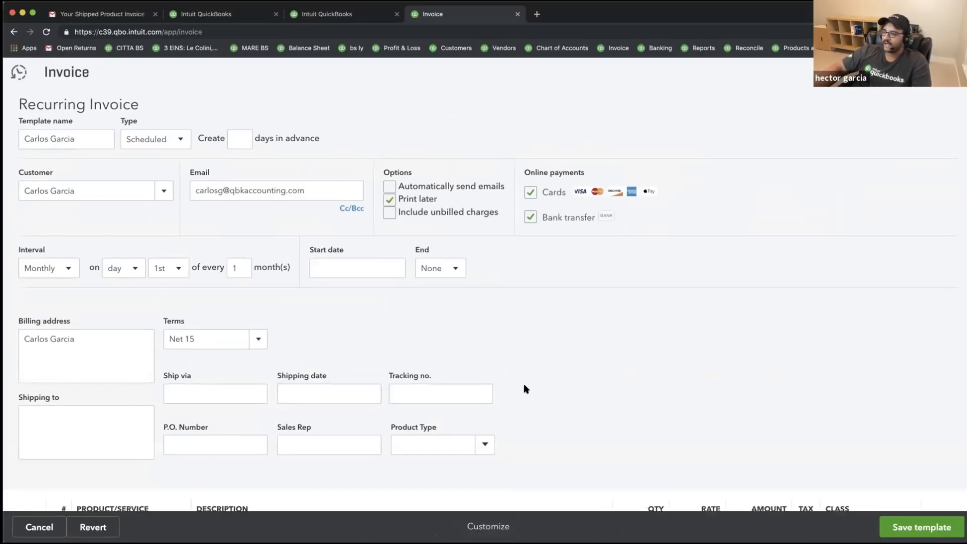
pyautogui.scroll(-2, 524, 389)
pyautogui.scroll(1, 524, 389)
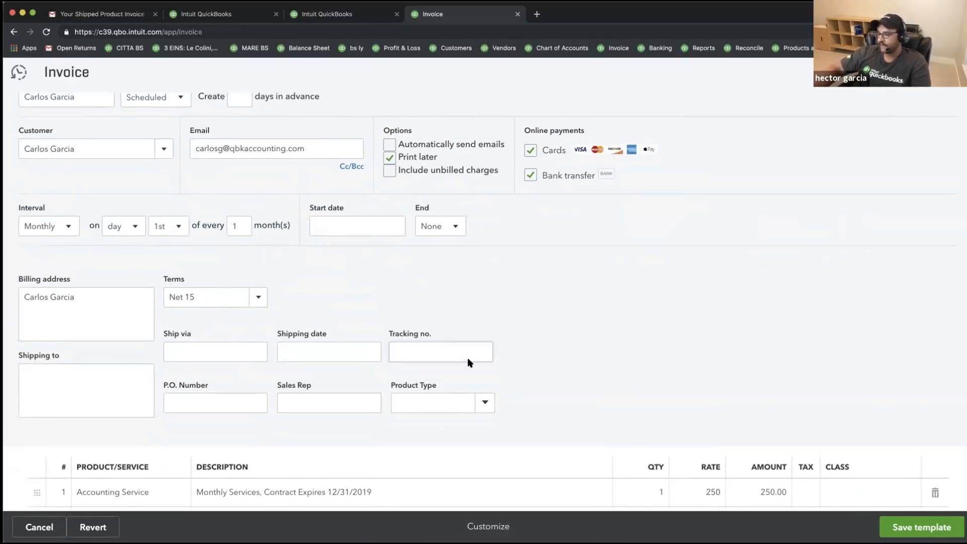
pyautogui.scroll(1, 384, 289)
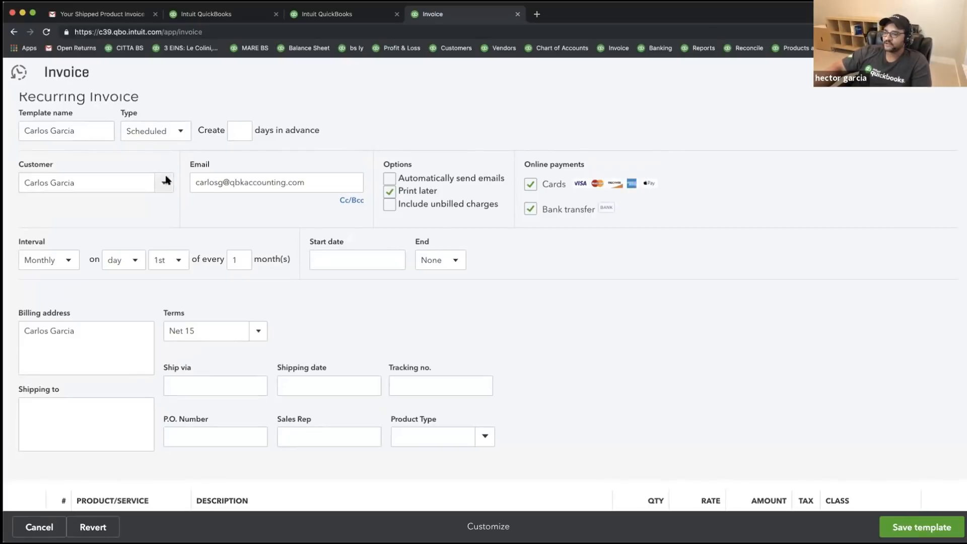
pyautogui.scroll(1, 300, 220)
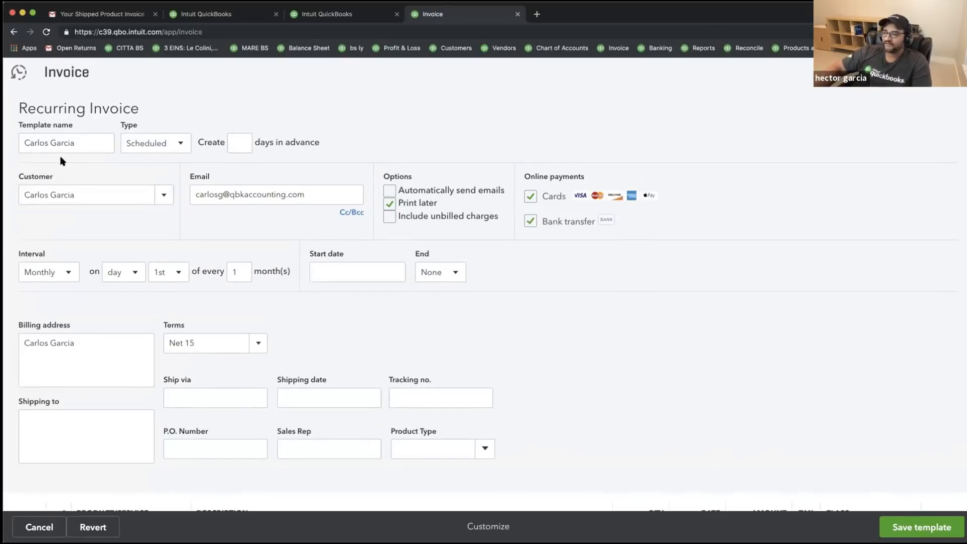
pyautogui.click(185, 144)
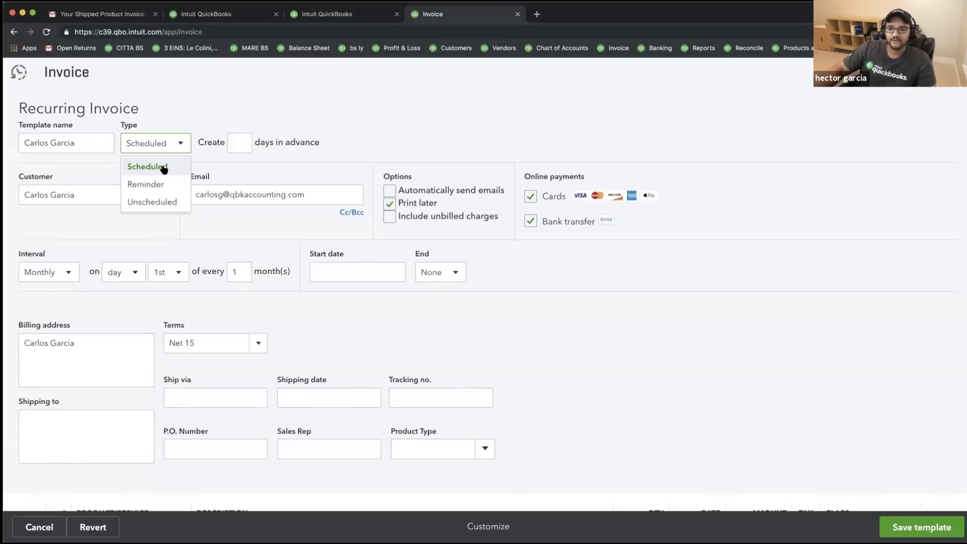
pyautogui.click(157, 185)
pyautogui.click(179, 143)
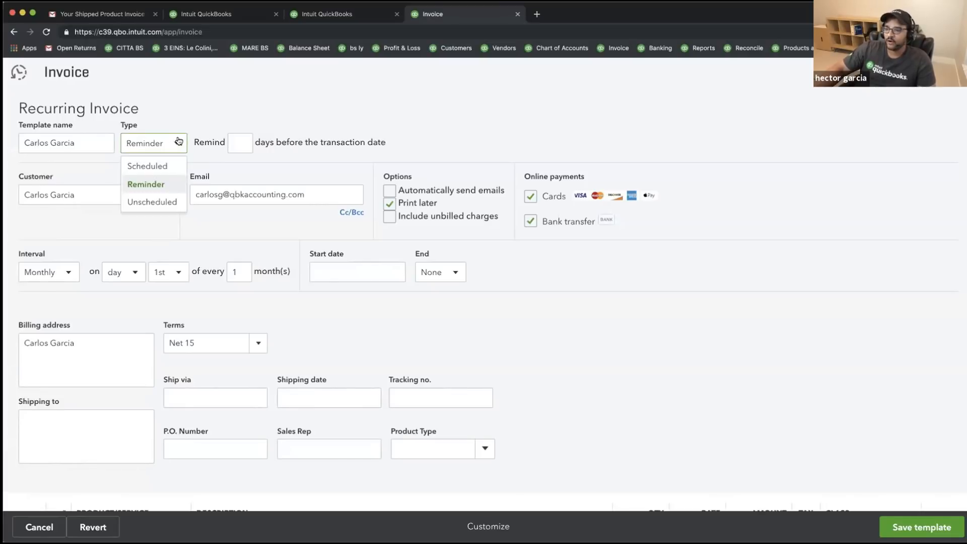
pyautogui.click(164, 201)
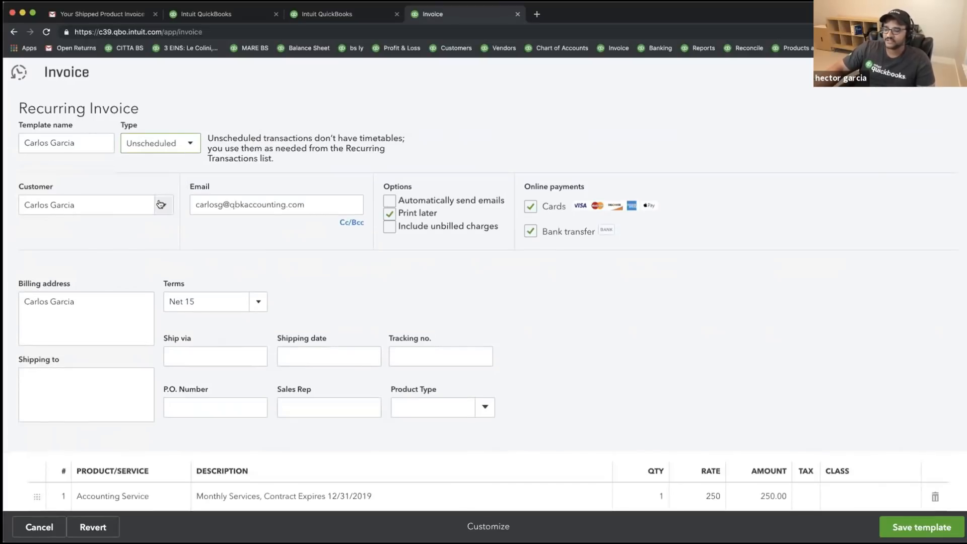
# - Compare the Reminder and Unscheduled types again, then set the type back to Scheduled
pyautogui.click(191, 143)
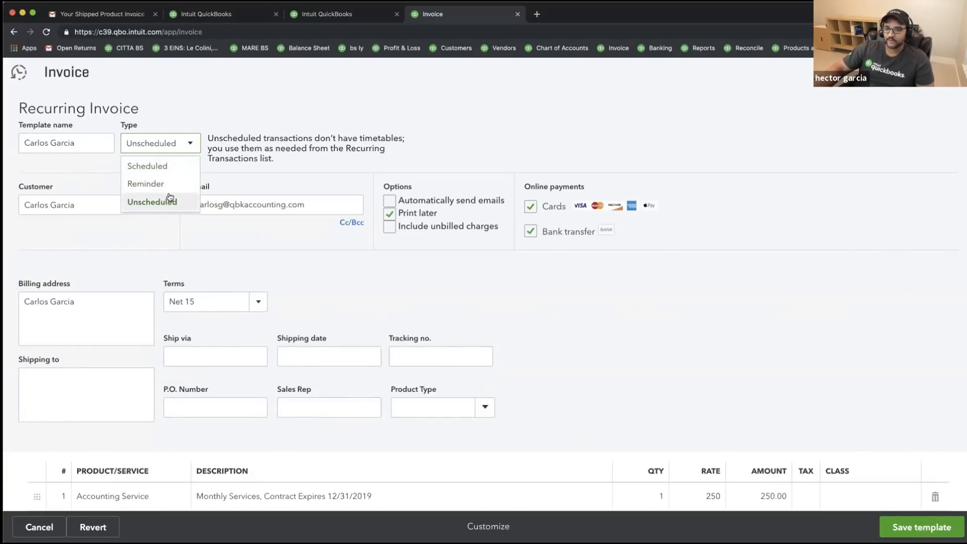
pyautogui.click(155, 165)
pyautogui.click(169, 146)
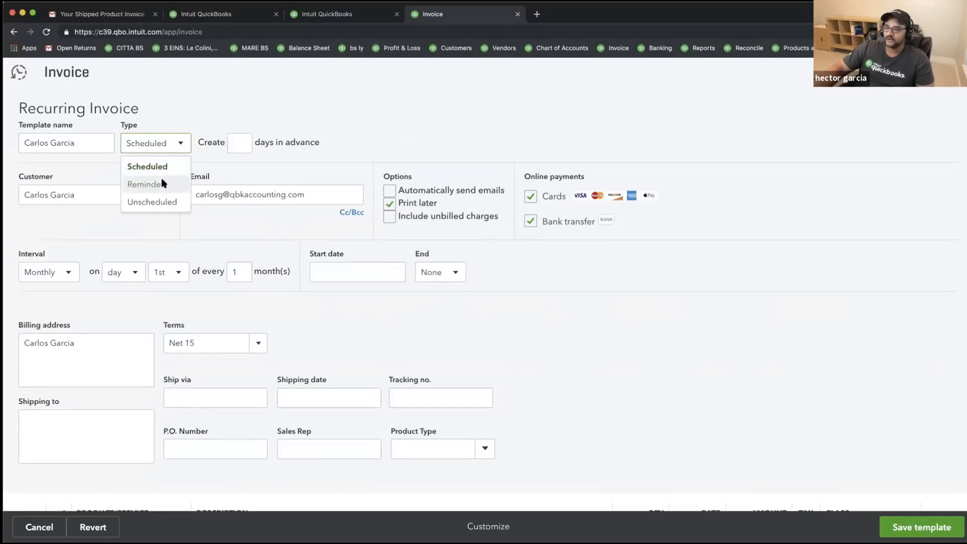
pyautogui.click(163, 183)
pyautogui.click(165, 143)
pyautogui.click(160, 199)
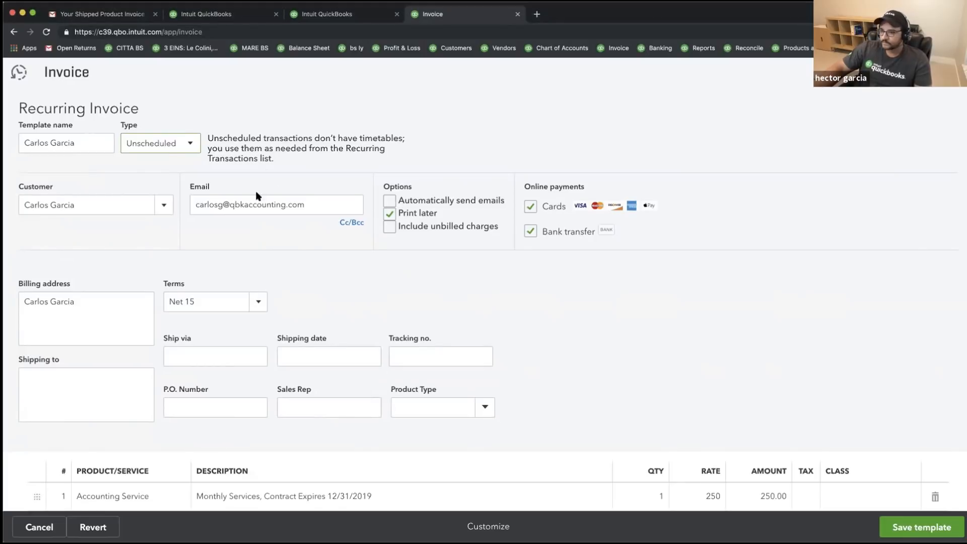
pyautogui.click(197, 143)
pyautogui.click(173, 204)
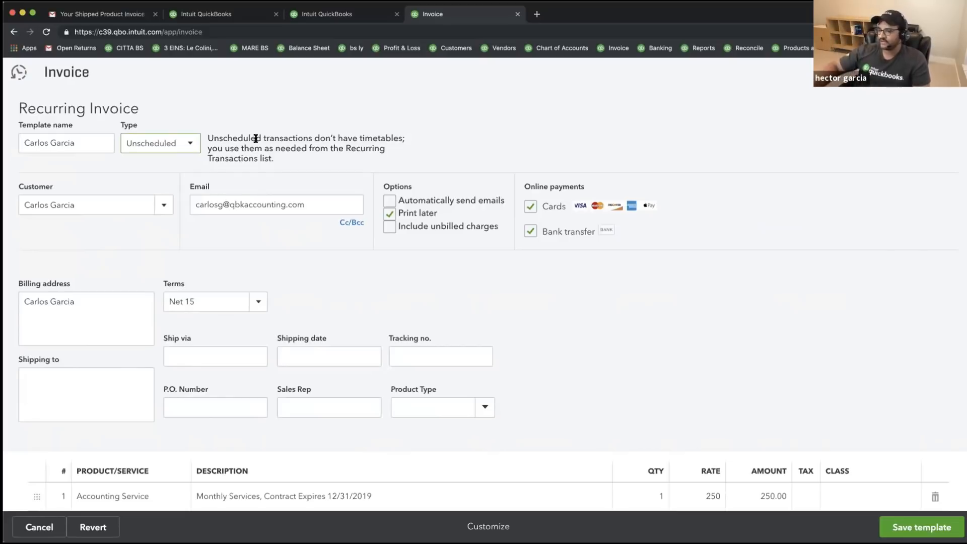
pyautogui.click(191, 143)
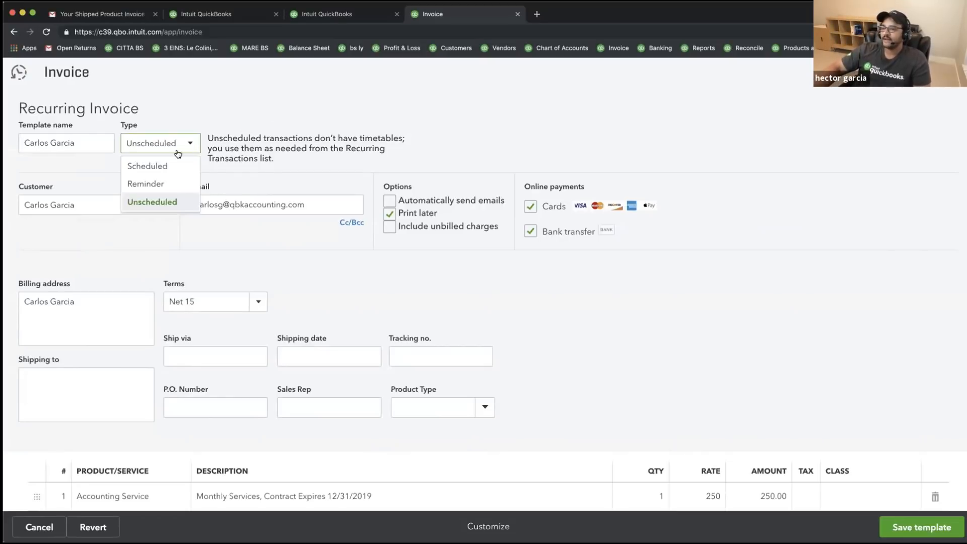
pyautogui.click(157, 182)
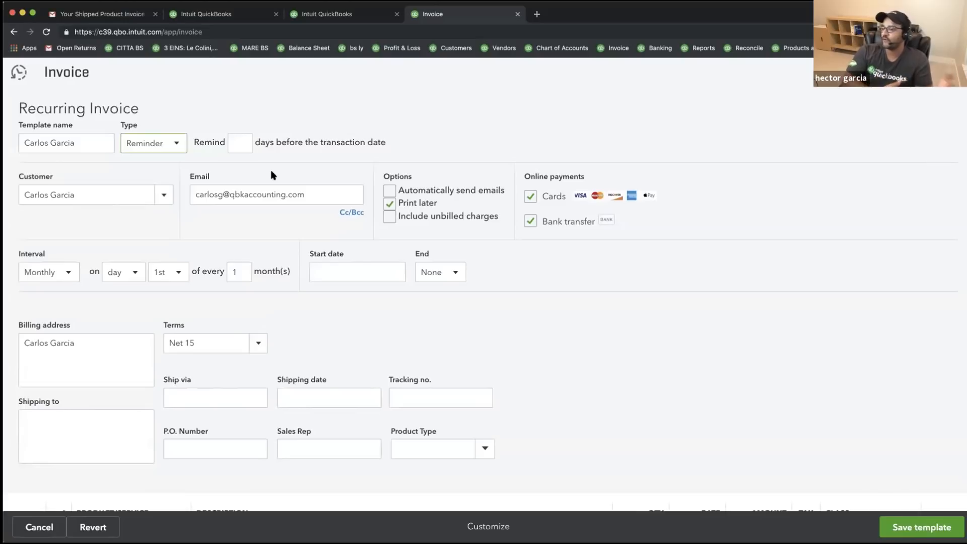
pyautogui.click(179, 144)
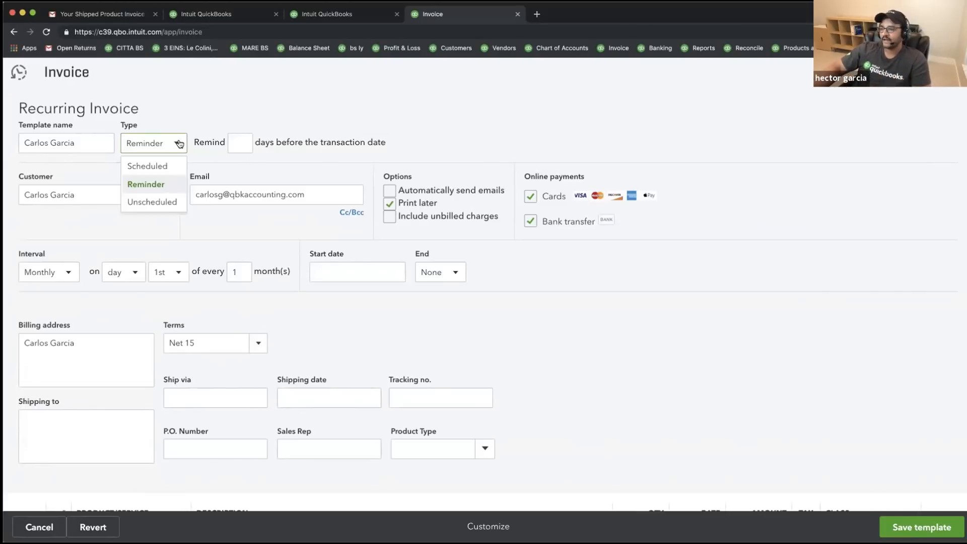
pyautogui.click(151, 166)
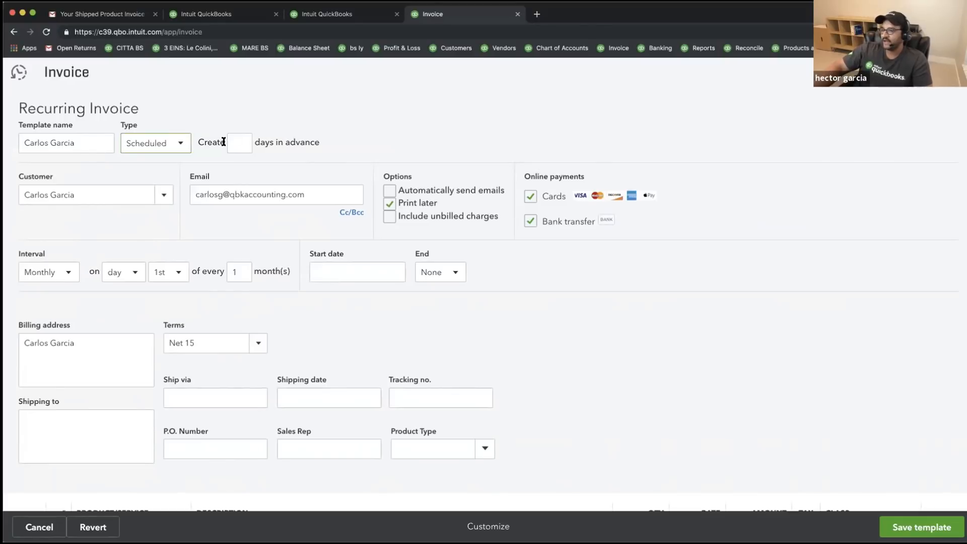
# - Create invoices 3 days in advance, monthly on the 1st, every 1 month
pyautogui.click(240, 143)
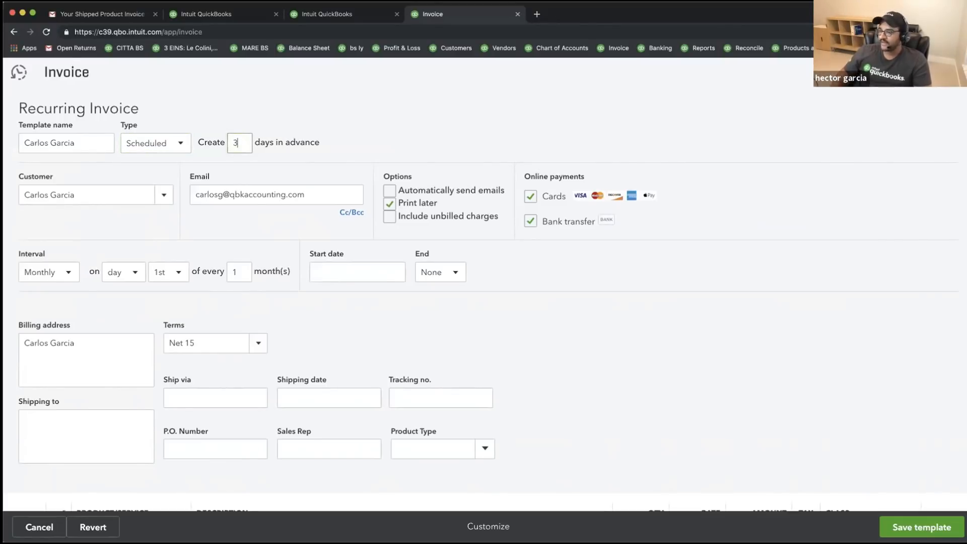
pyautogui.press('Tab')
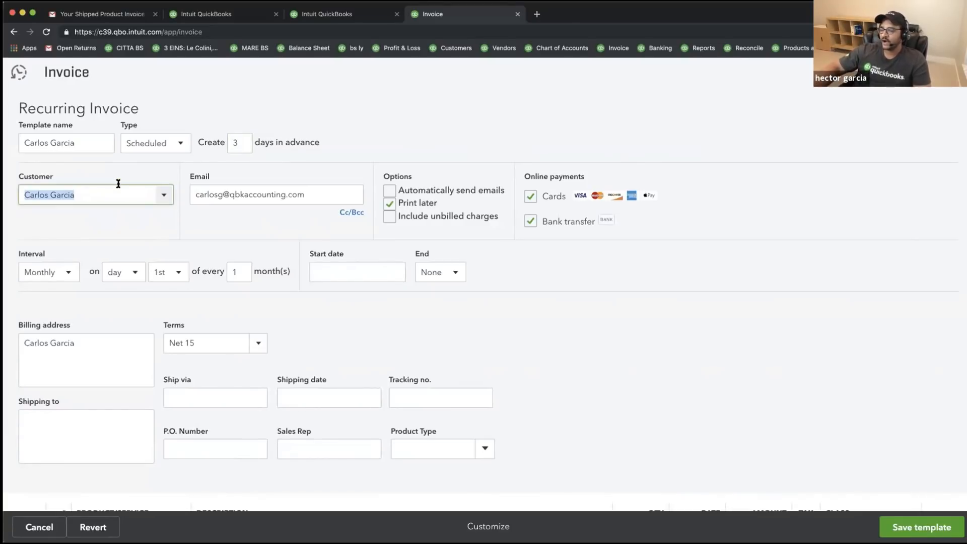
pyautogui.click(66, 273)
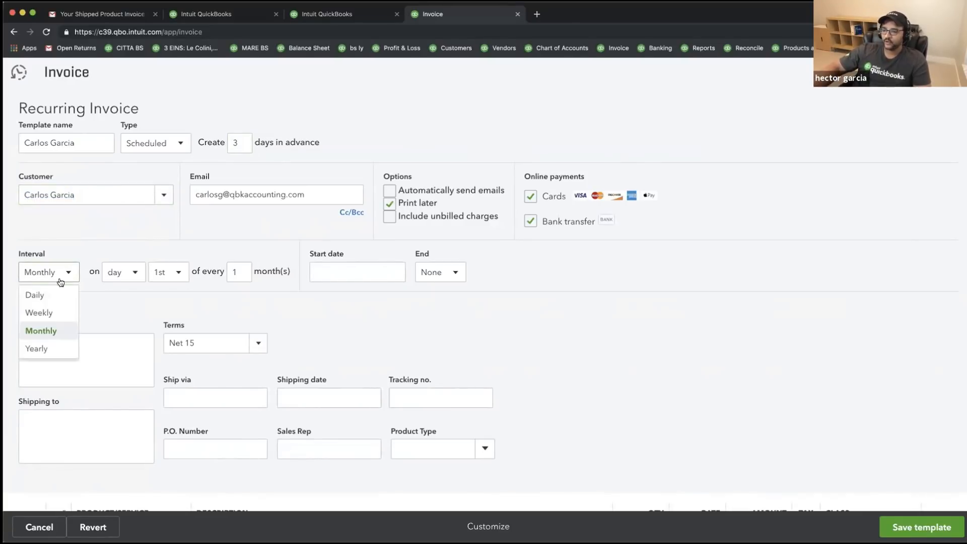
pyautogui.click(44, 330)
pyautogui.click(134, 273)
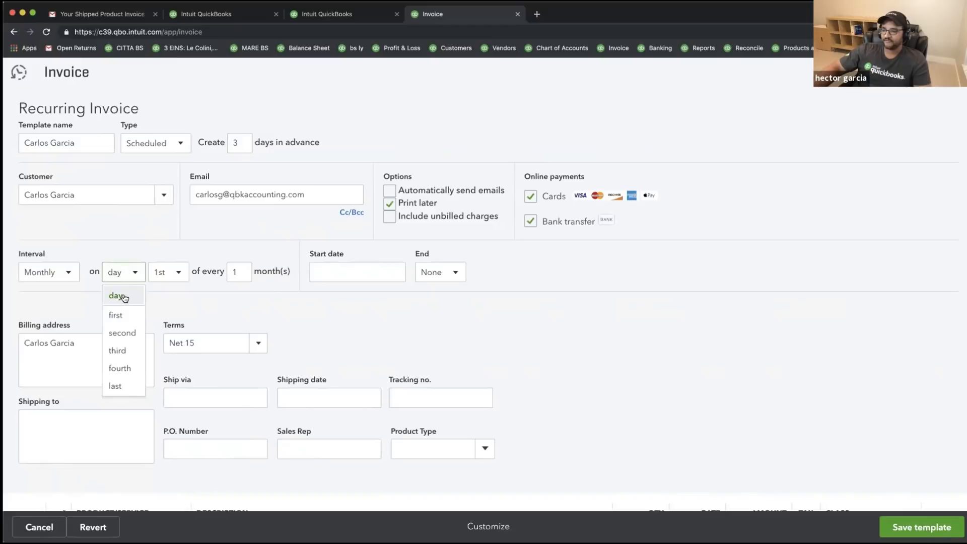
pyautogui.click(126, 295)
pyautogui.click(178, 272)
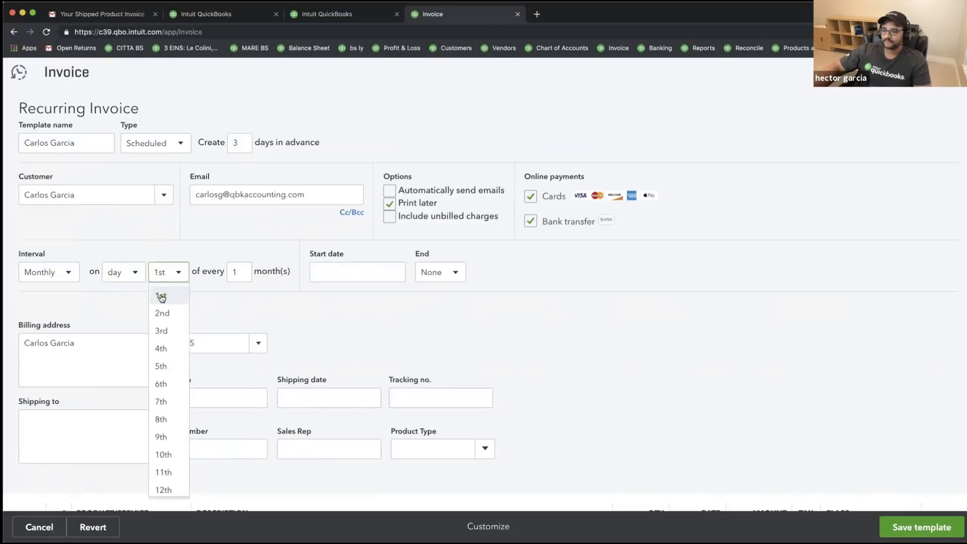
pyautogui.click(158, 296)
pyautogui.click(236, 272)
pyautogui.write('1')
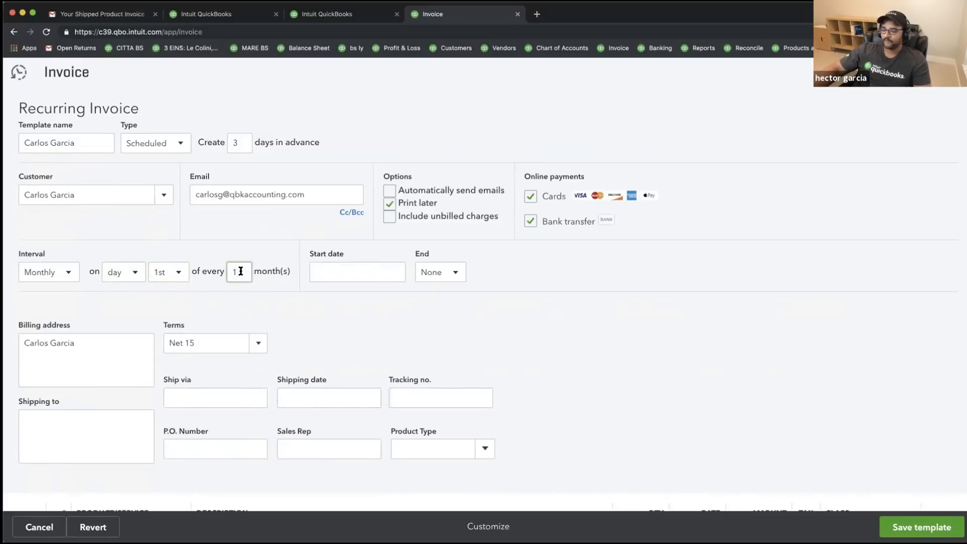
# - Run the schedule 05/01/2019 to 12/31/2019, email automatically instead of printing, and save the template
pyautogui.click(352, 272)
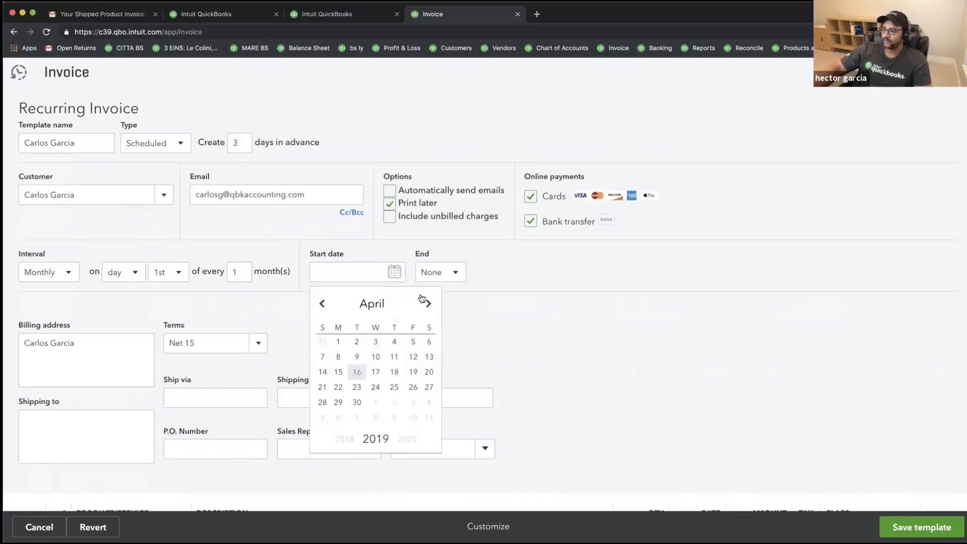
pyautogui.click(424, 301)
pyautogui.click(375, 342)
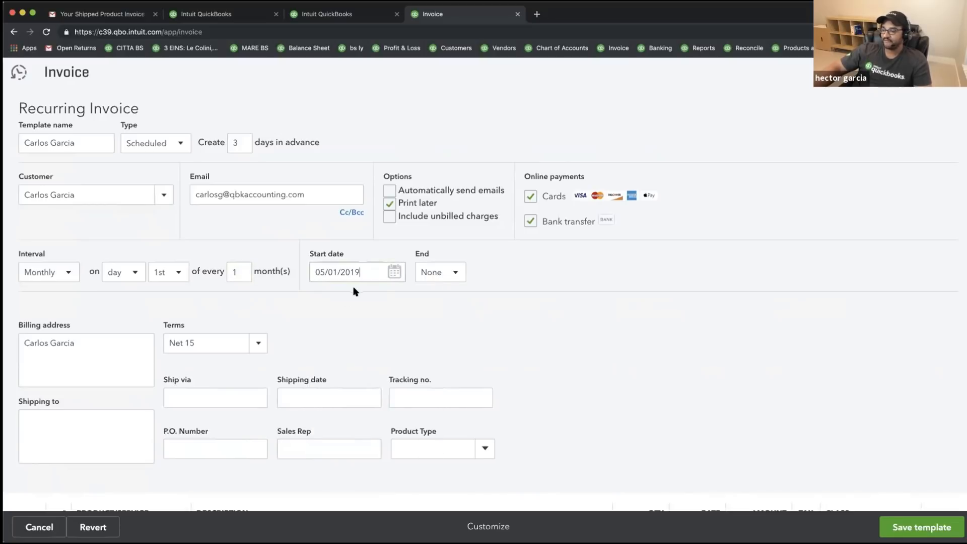
pyautogui.click(459, 271)
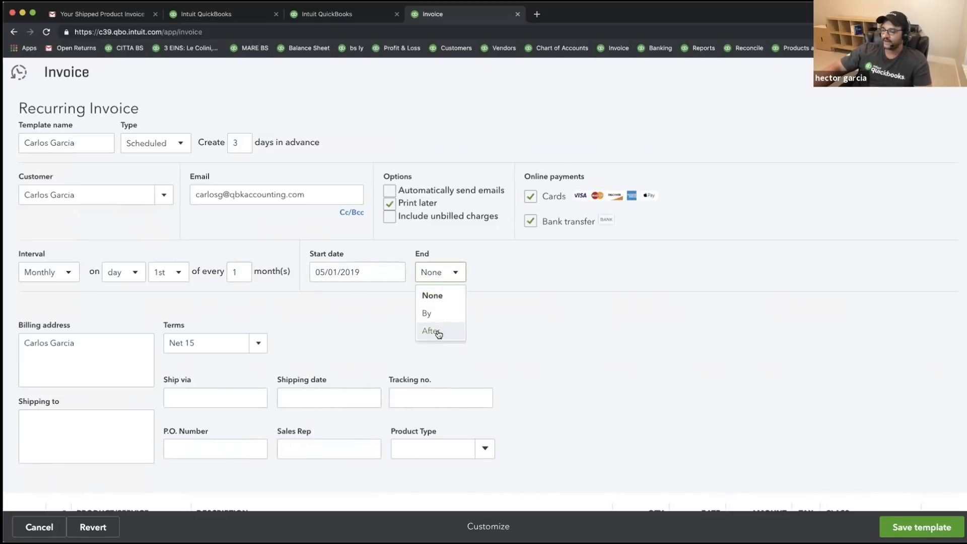
pyautogui.click(430, 313)
pyautogui.click(512, 269)
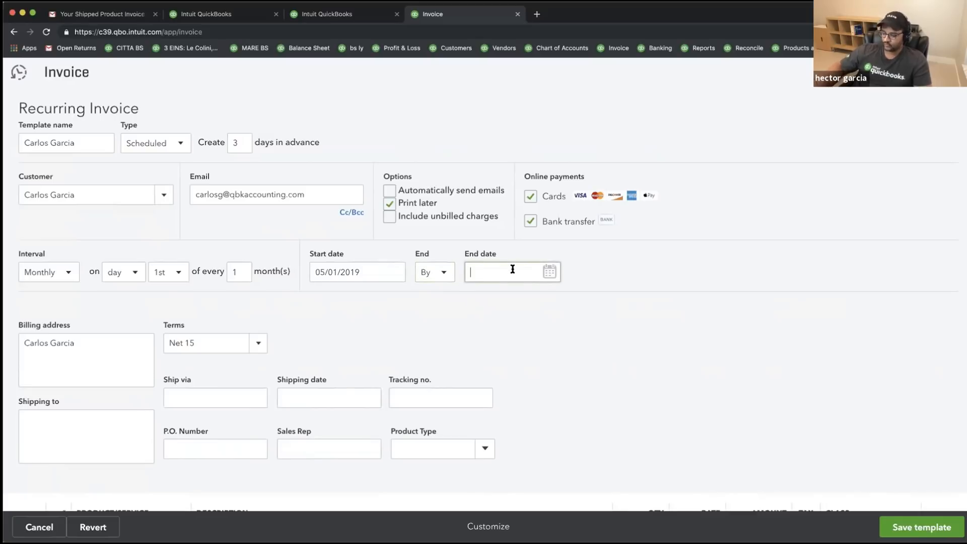
pyautogui.write('12/31/2019')
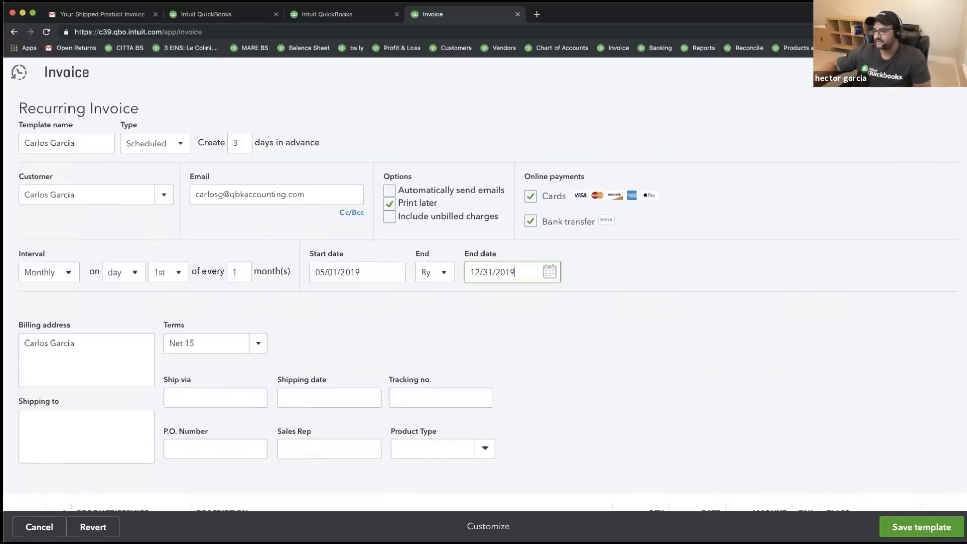
pyautogui.click(388, 204)
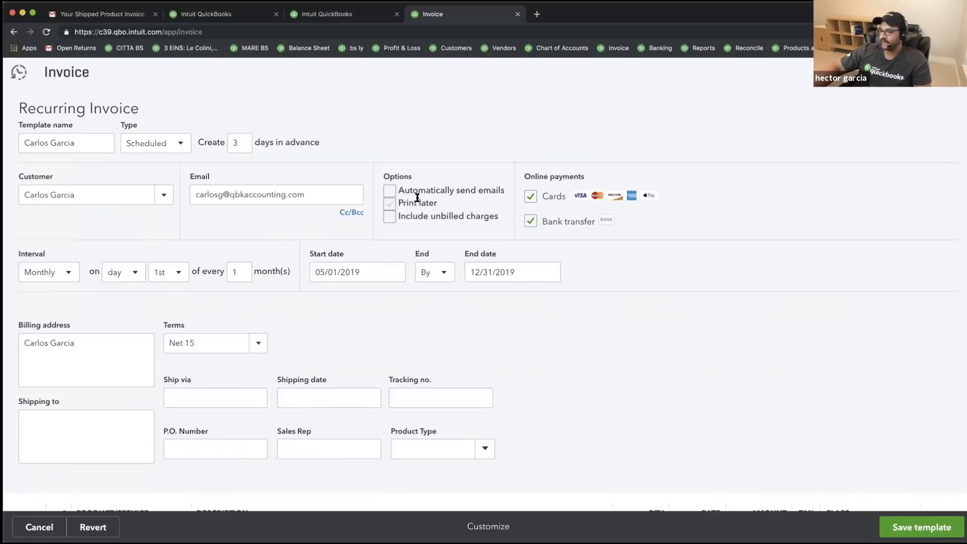
pyautogui.click(389, 192)
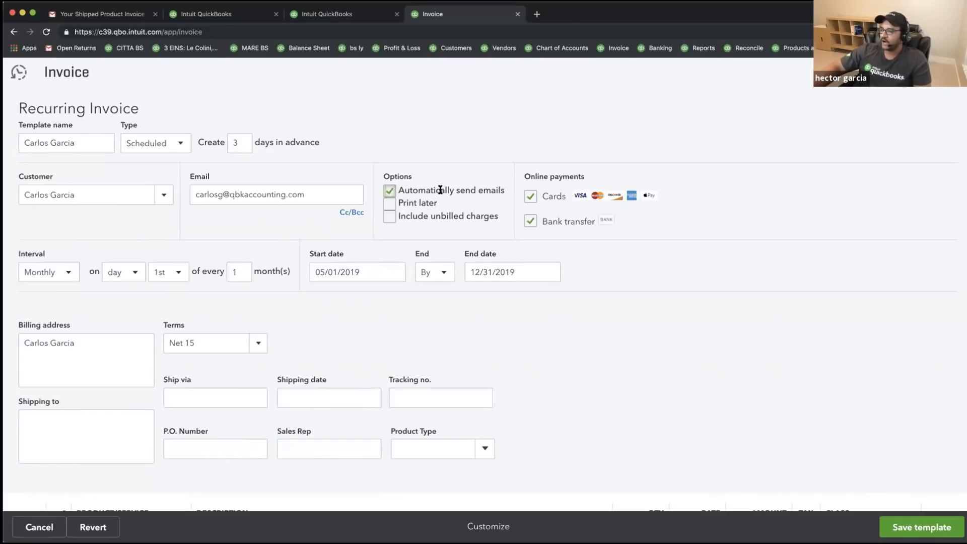
pyautogui.moveTo(404, 190); pyautogui.dragTo(595, 222)
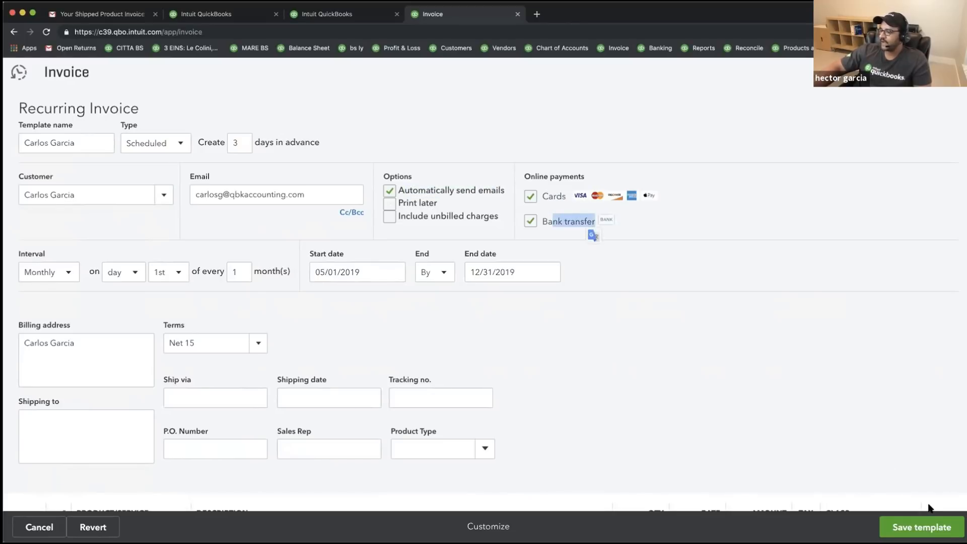
pyautogui.click(930, 530)
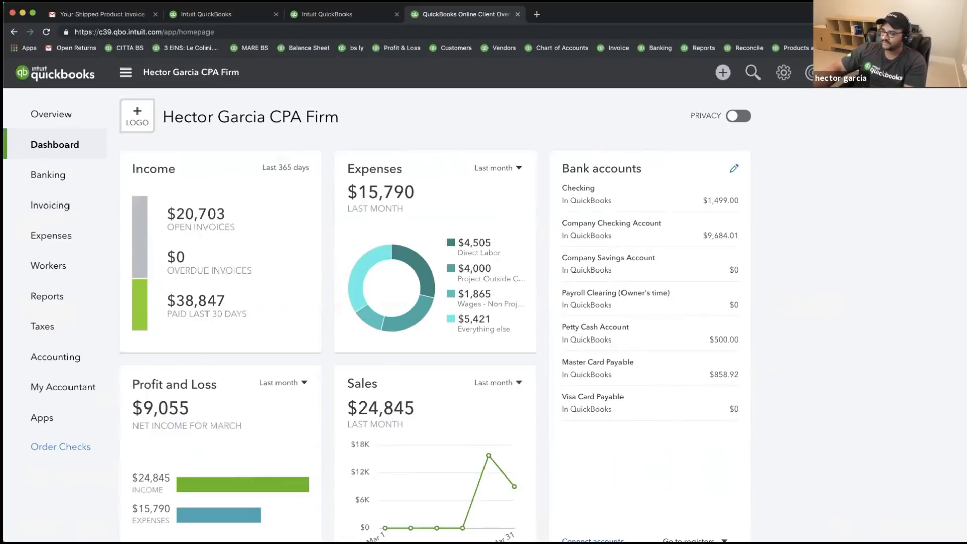
# - Start a new Sales Receipt from the + New menu
pyautogui.click(727, 74)
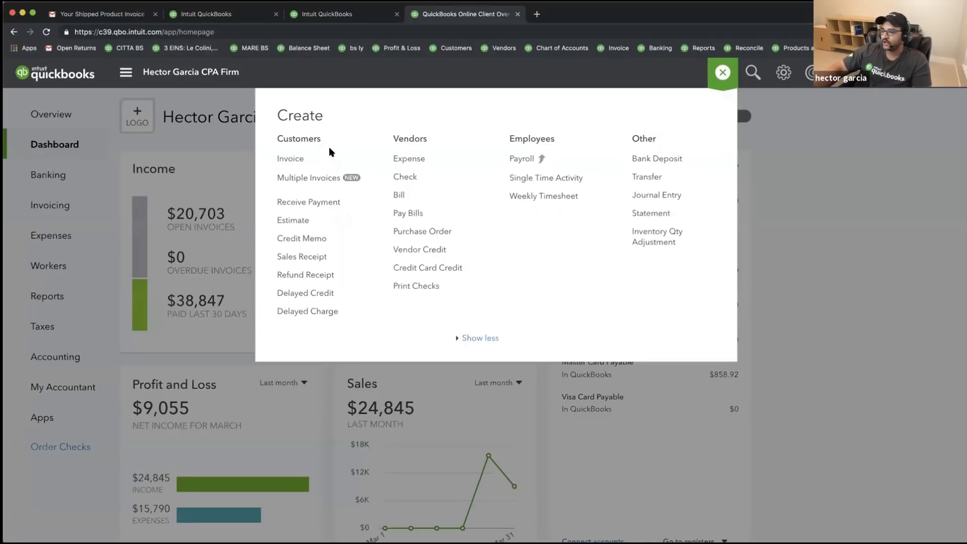
pyautogui.click(319, 256)
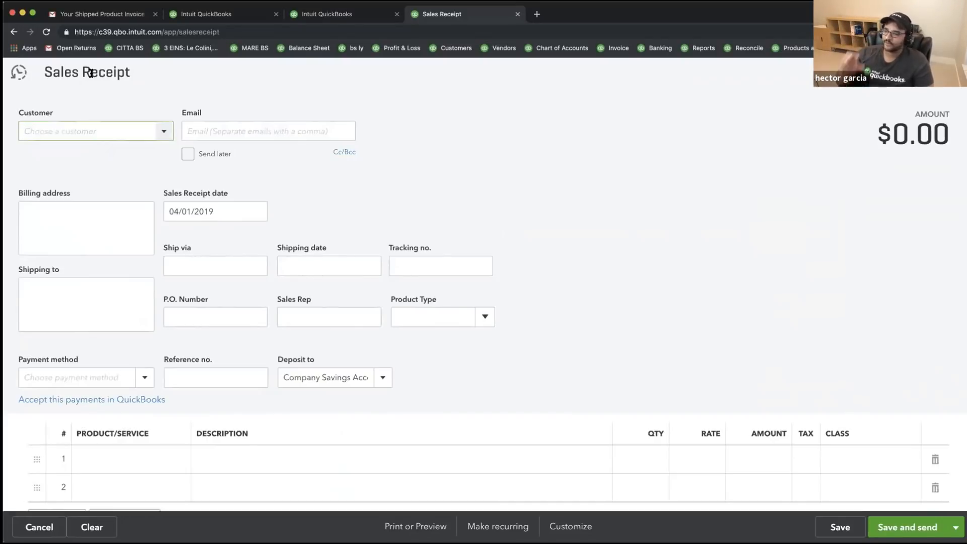
# - Fill the receipt for the customer with one Accounting Service line at a $25 rate
pyautogui.click(164, 134)
pyautogui.click(65, 250)
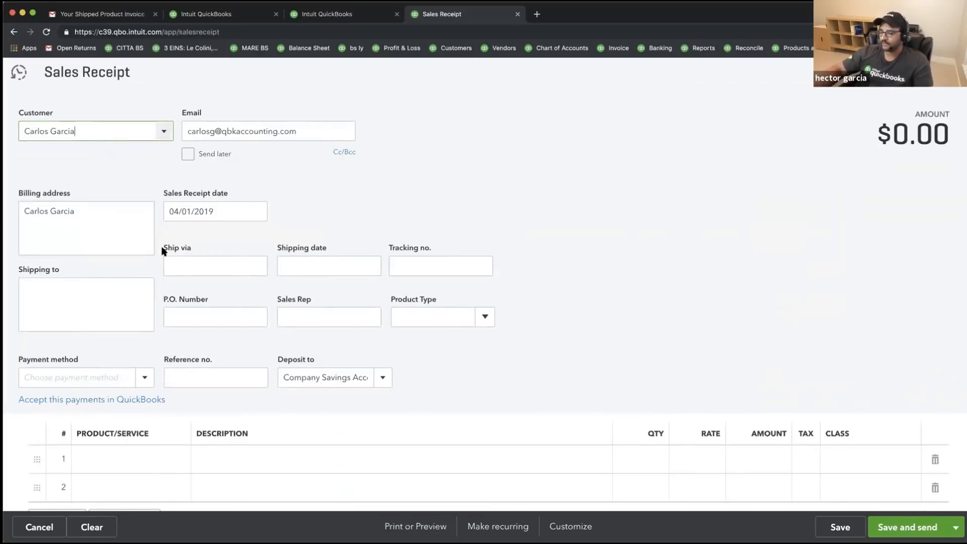
pyautogui.click(128, 466)
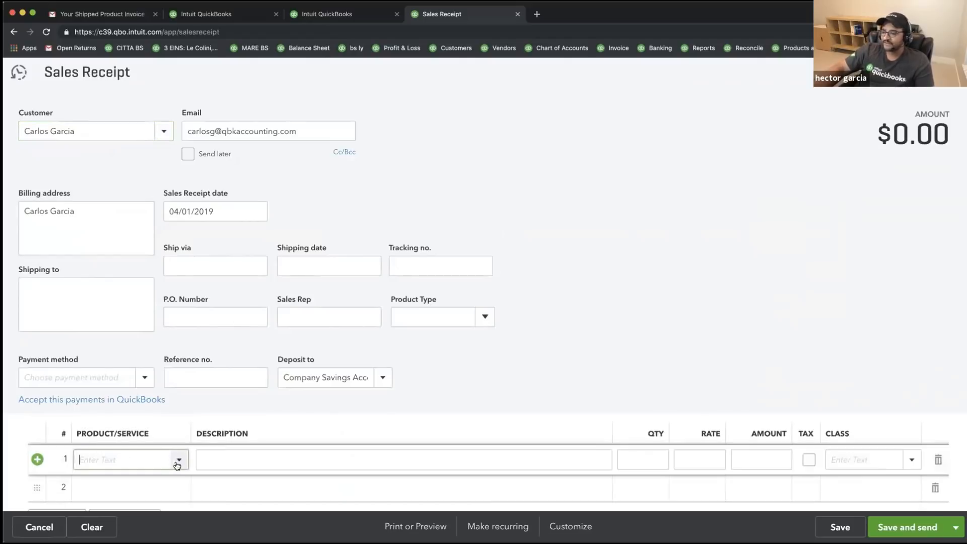
pyautogui.click(115, 460)
pyautogui.click(104, 271)
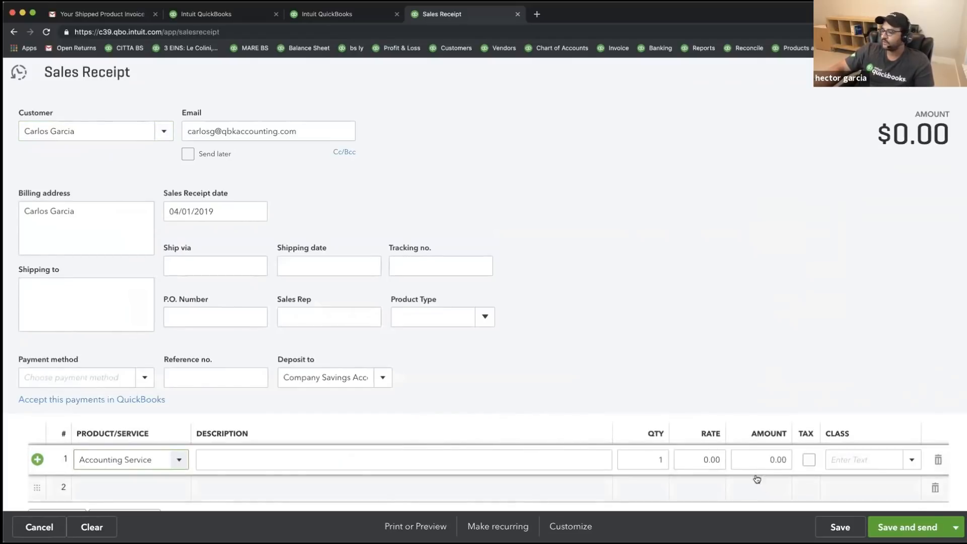
pyautogui.click(693, 459)
pyautogui.write('25')
pyautogui.press('Tab')
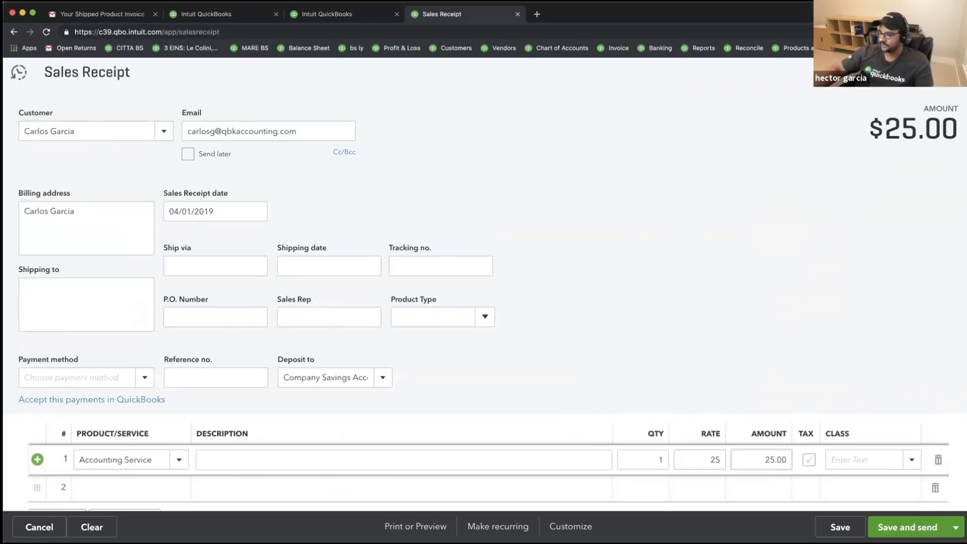
pyautogui.scroll(-1, 281, 299)
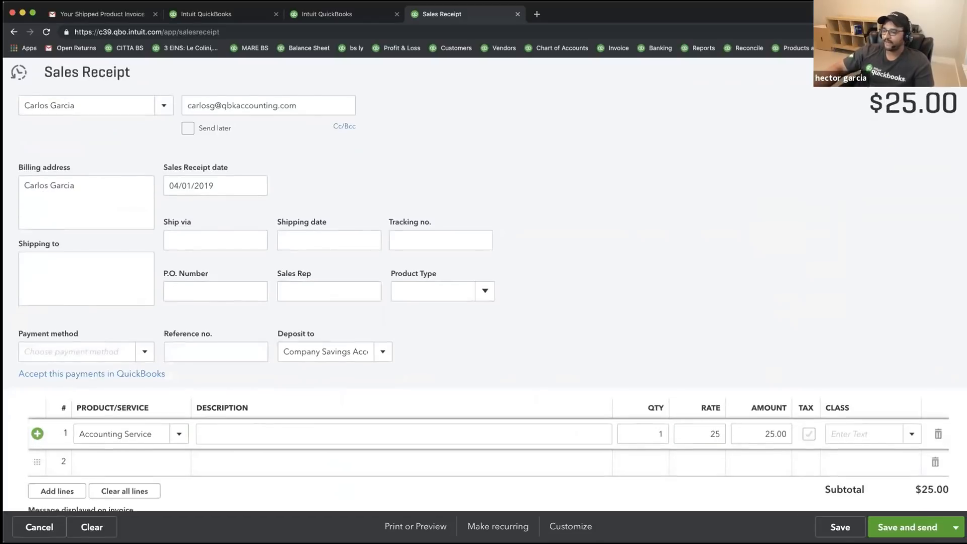
# - Make the receipt recurring monthly, starting 05/01/2019
pyautogui.click(497, 526)
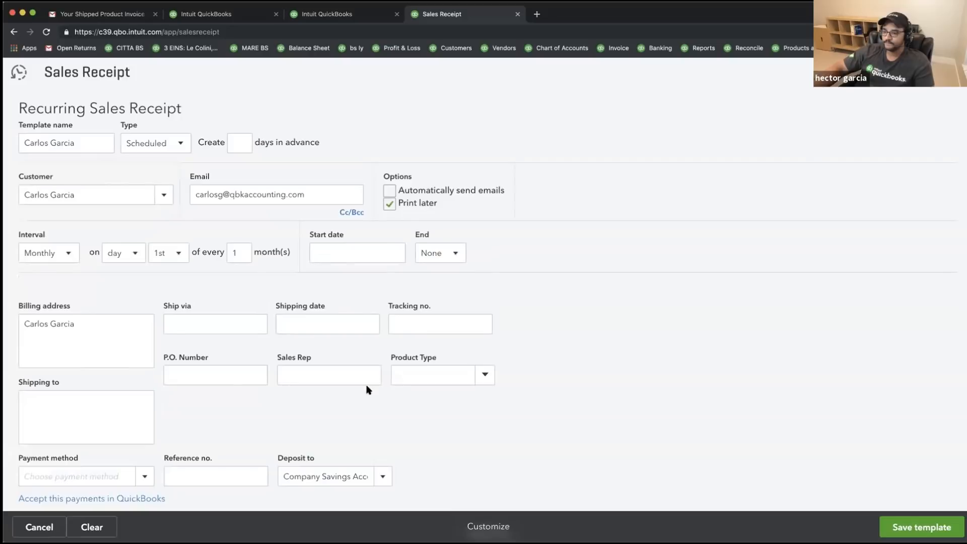
pyautogui.click(67, 252)
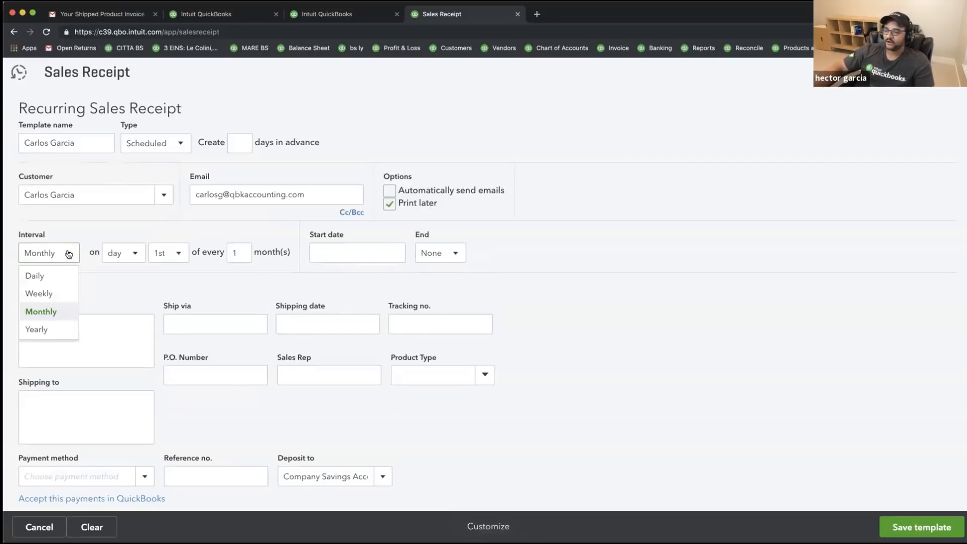
pyautogui.click(49, 311)
pyautogui.click(394, 252)
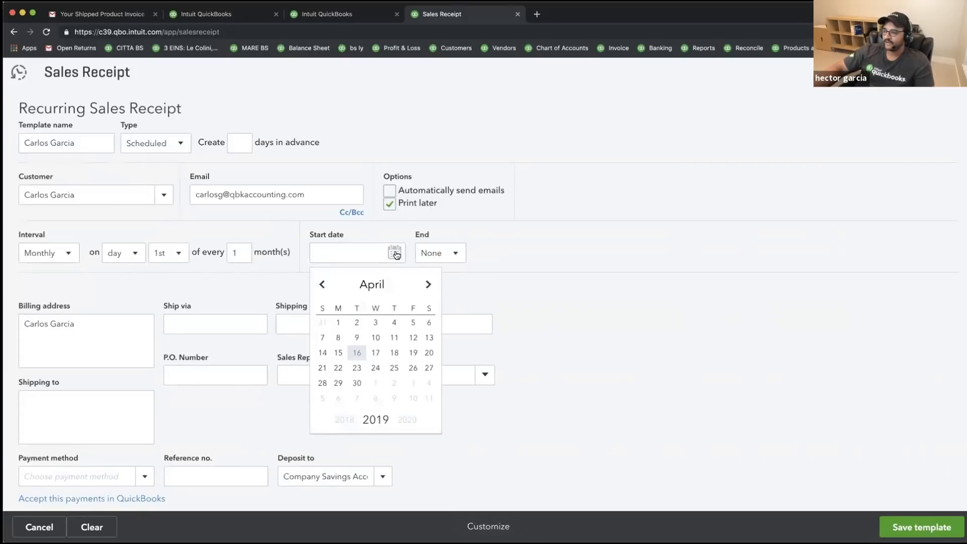
pyautogui.click(427, 285)
pyautogui.click(377, 323)
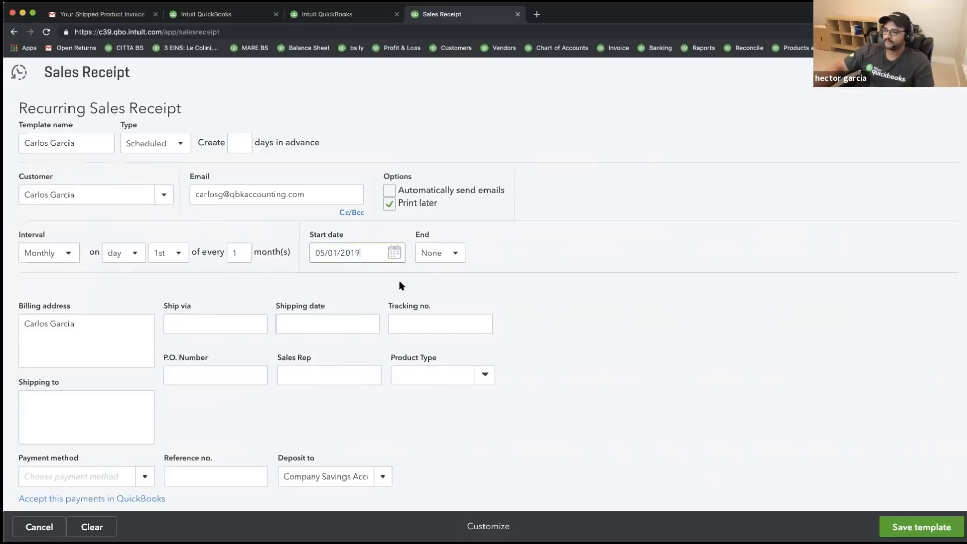
# - End the schedule by 05/01/2019 and email receipts automatically instead of printing later
pyautogui.click(455, 253)
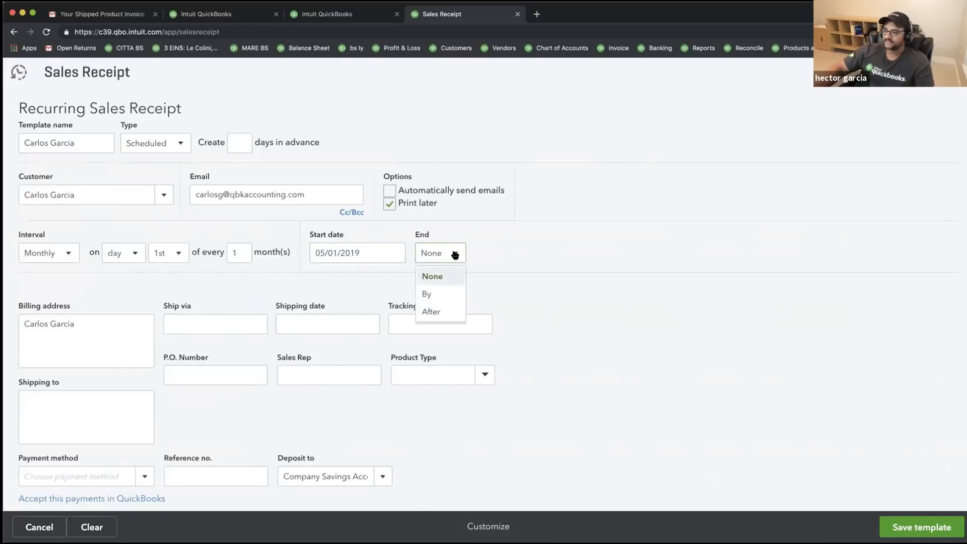
pyautogui.click(428, 295)
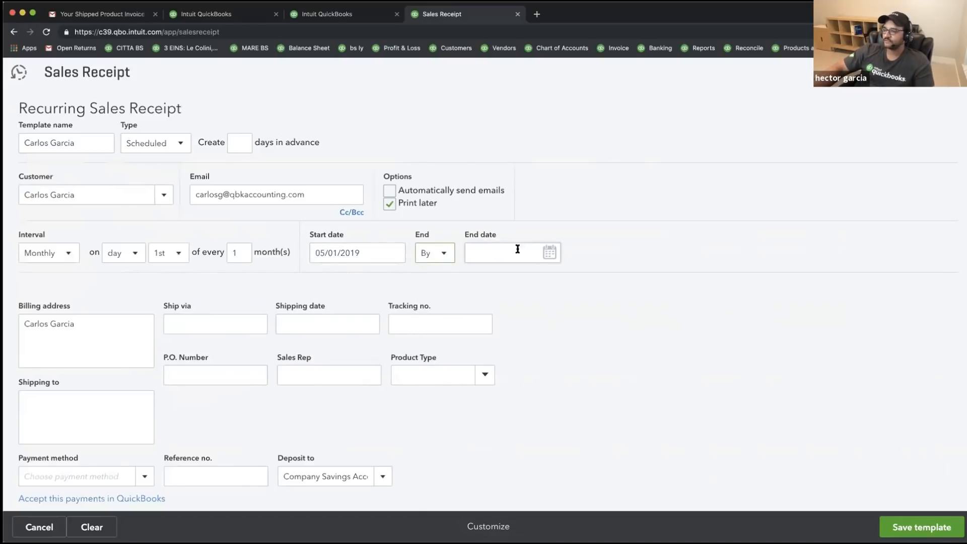
pyautogui.click(551, 253)
pyautogui.click(584, 283)
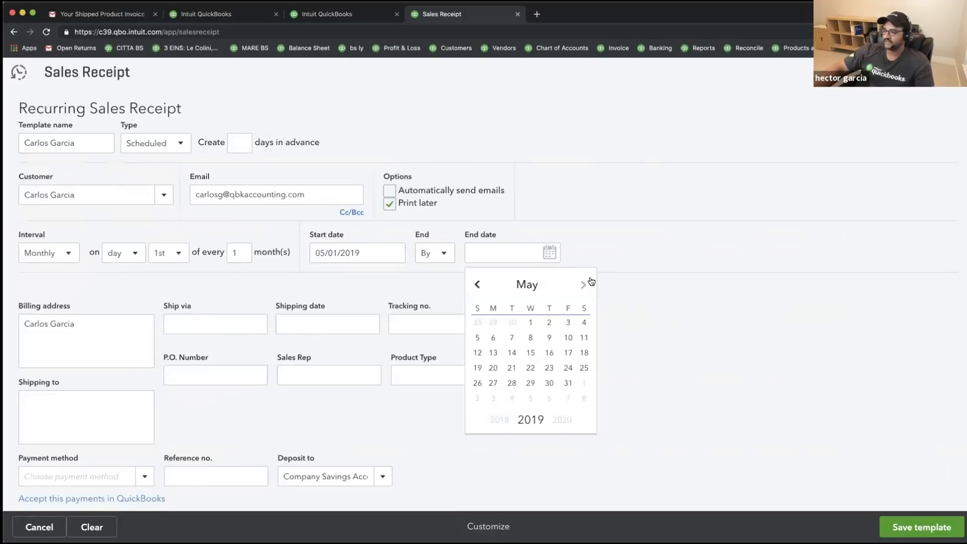
pyautogui.click(531, 322)
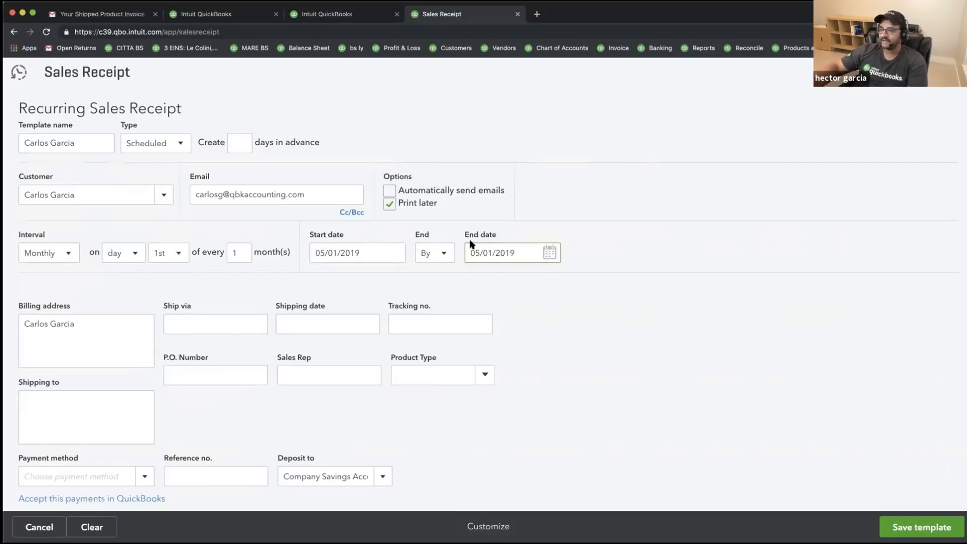
pyautogui.click(389, 205)
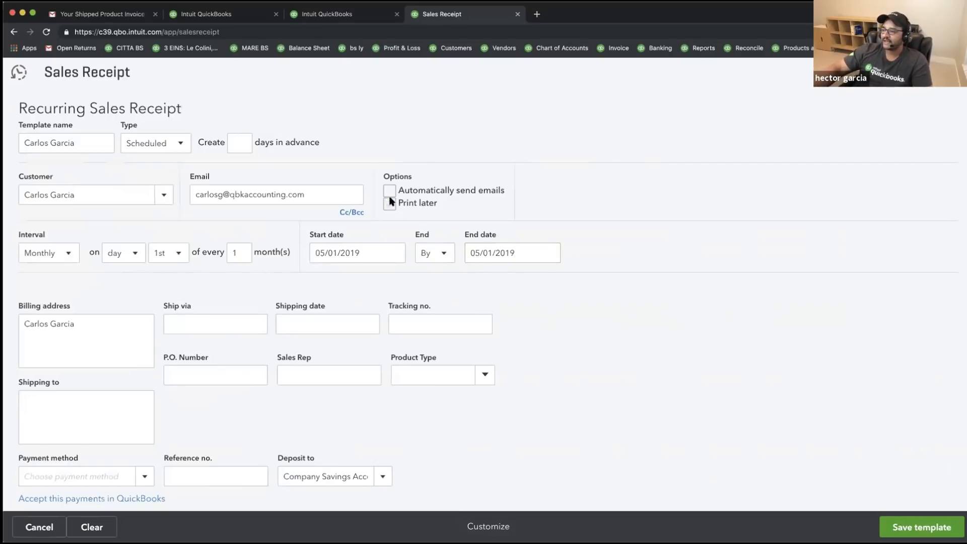
pyautogui.click(388, 192)
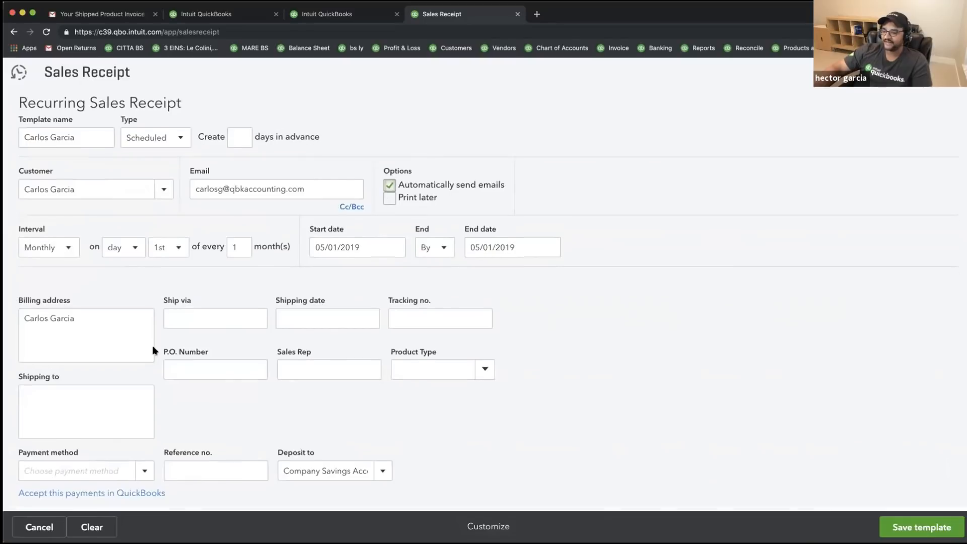
pyautogui.scroll(-2, 153, 345)
# - Choose Visa as the payment method and begin entering the customer's card details
pyautogui.click(146, 374)
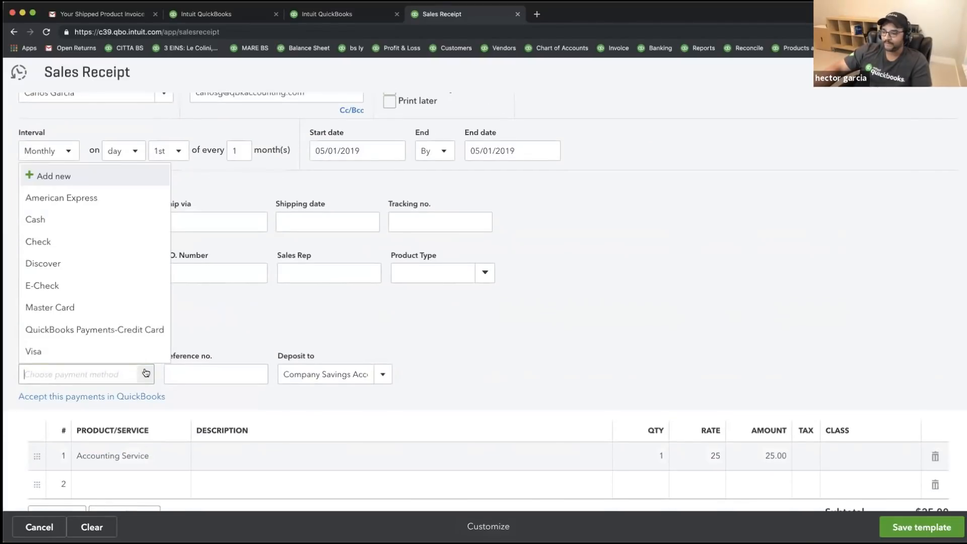
pyautogui.click(33, 351)
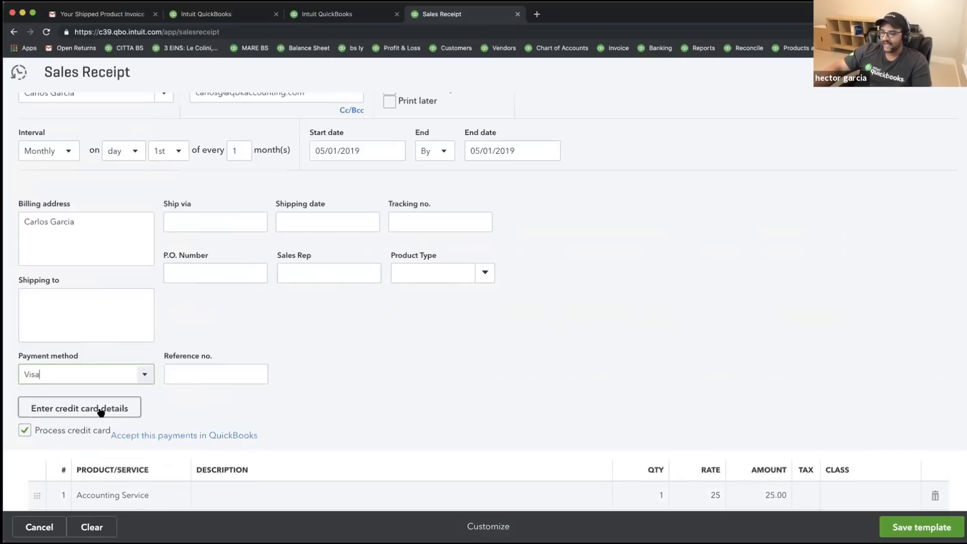
pyautogui.click(100, 411)
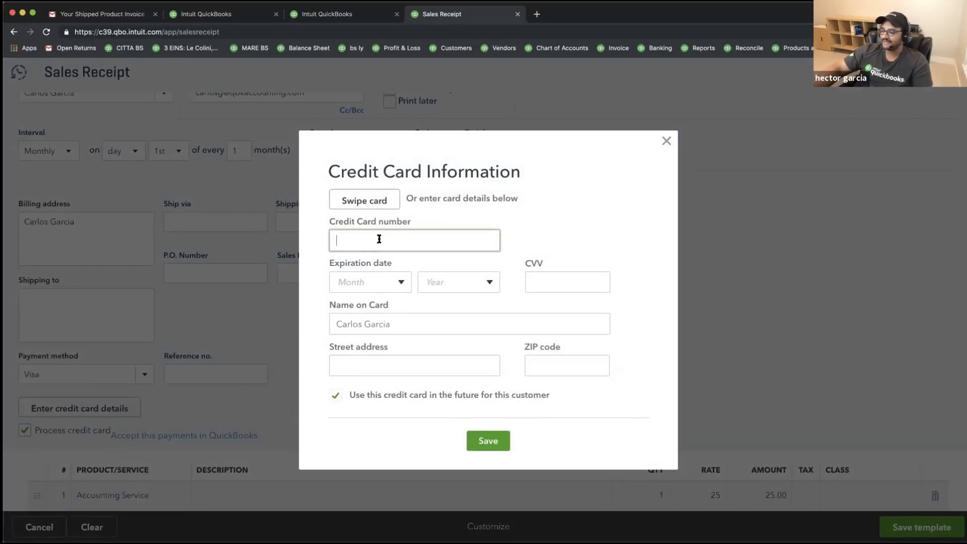
pyautogui.click(379, 239)
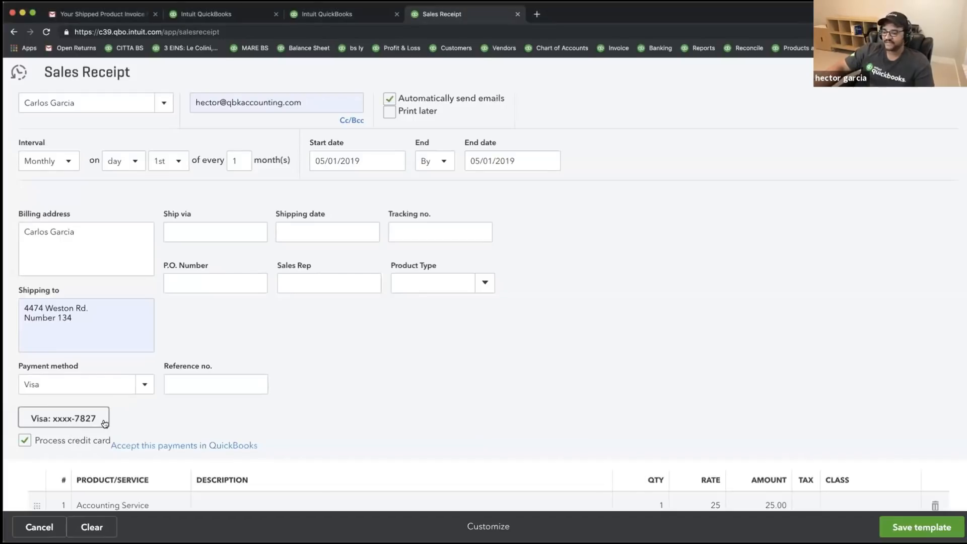
# - Review the recurring receipt settings, keeping the Scheduled type
pyautogui.moveTo(136, 423); pyautogui.dragTo(28, 419)
pyautogui.click(158, 423)
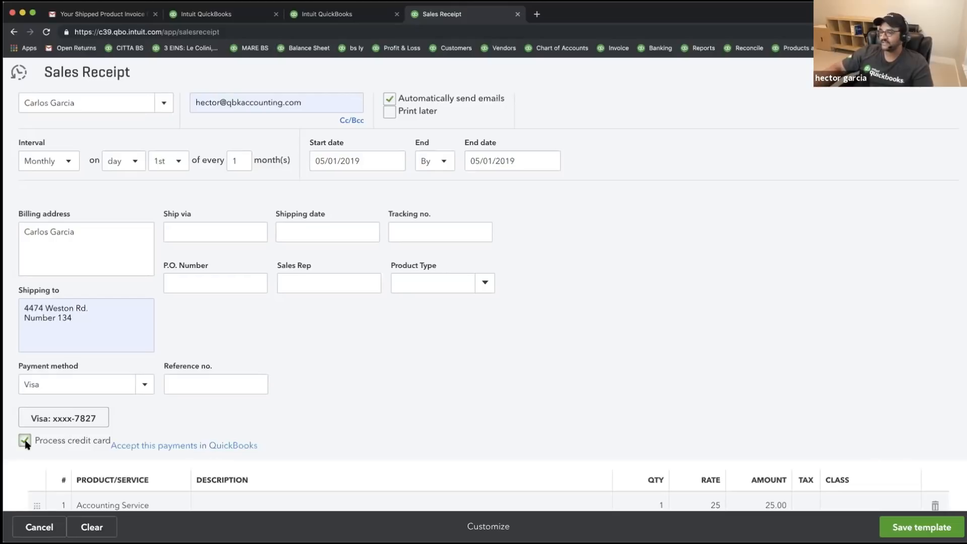
pyautogui.scroll(-3, 470, 333)
pyautogui.scroll(2, 468, 332)
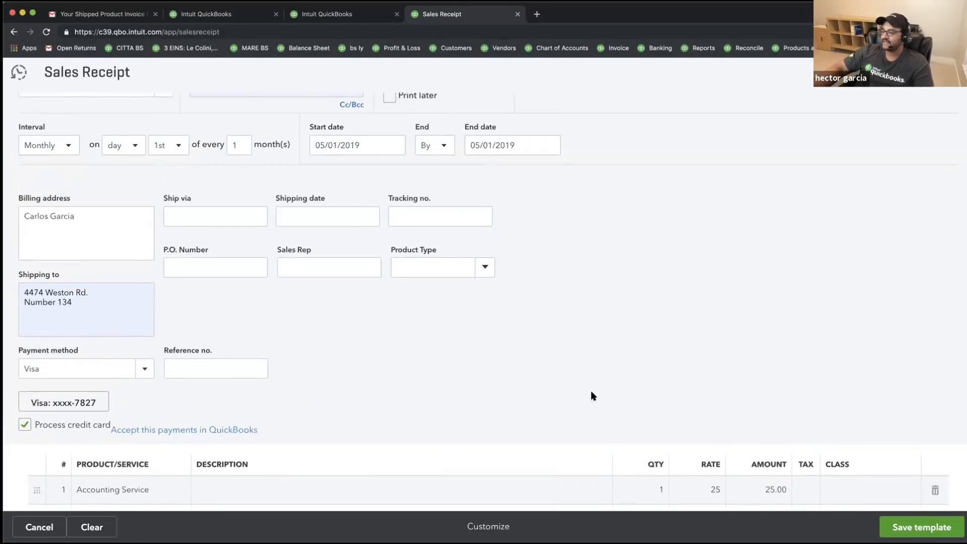
pyautogui.scroll(3, 283, 172)
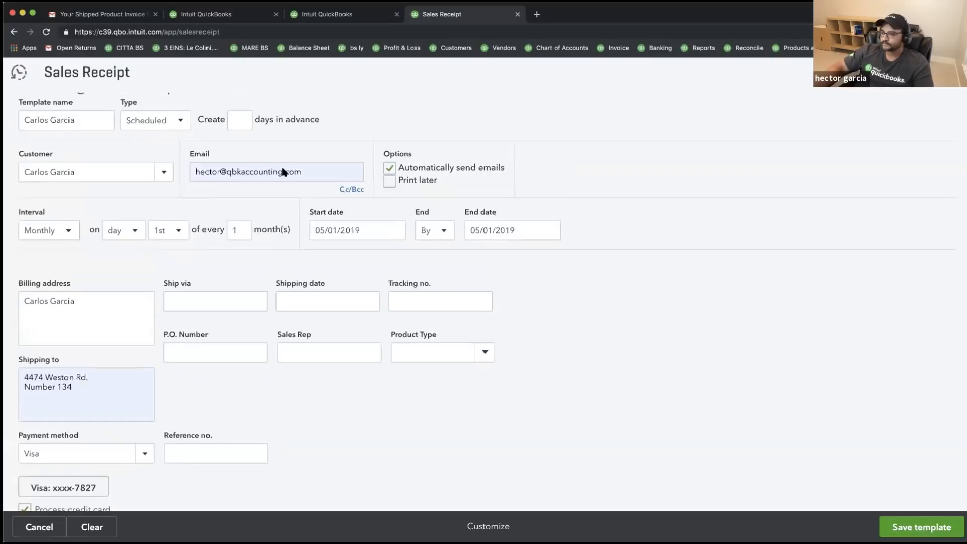
pyautogui.scroll(1, 283, 173)
pyautogui.click(163, 145)
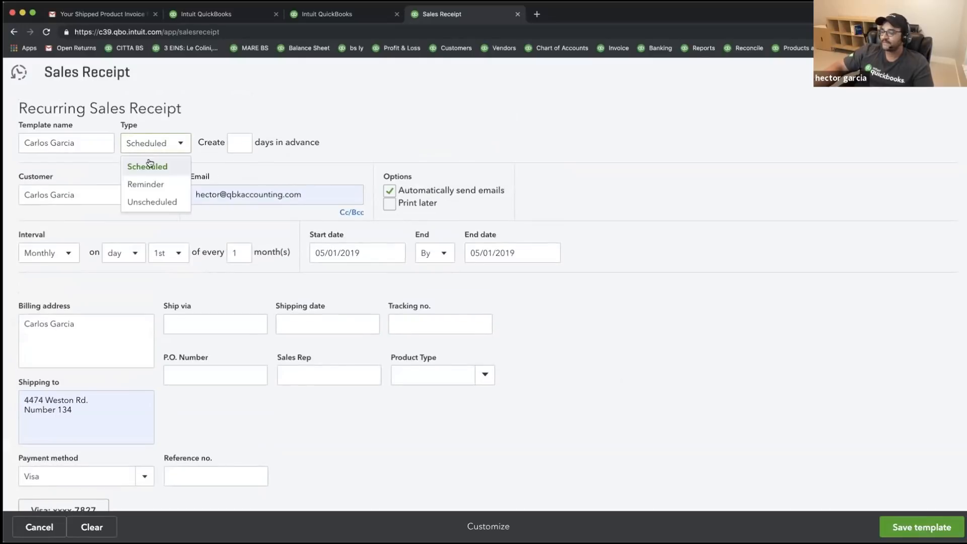
pyautogui.click(758, 341)
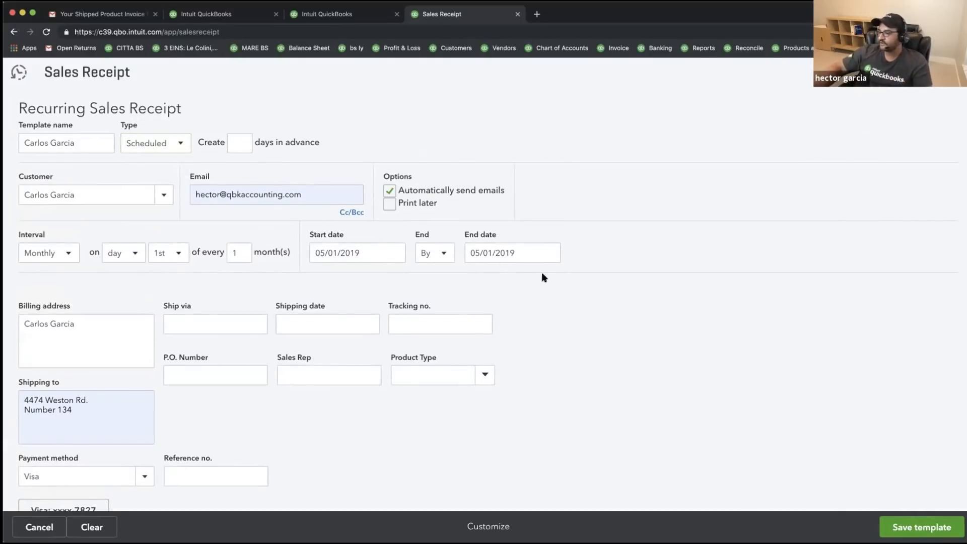
# - Turn on automatic emails and reselect Visa as the payment method
pyautogui.click(510, 251)
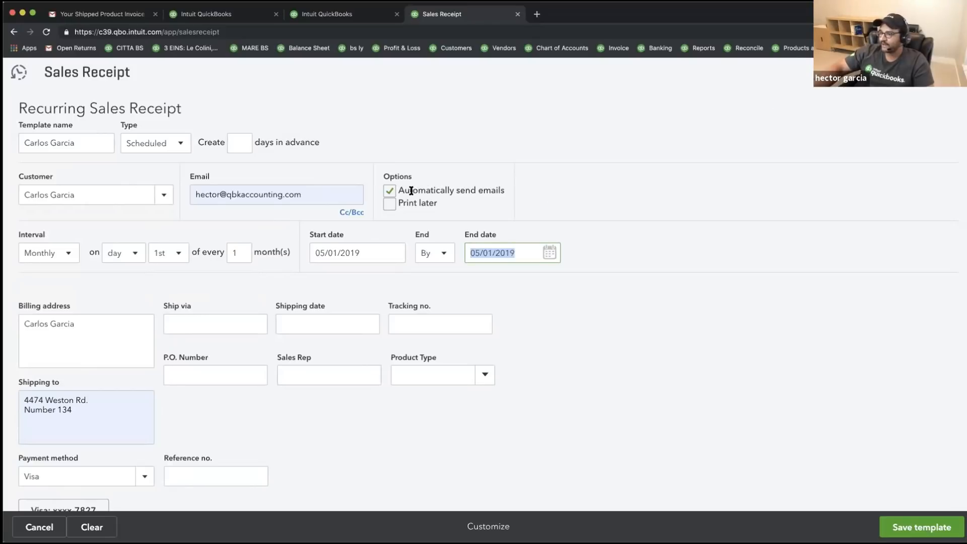
pyautogui.moveTo(411, 190); pyautogui.dragTo(506, 192)
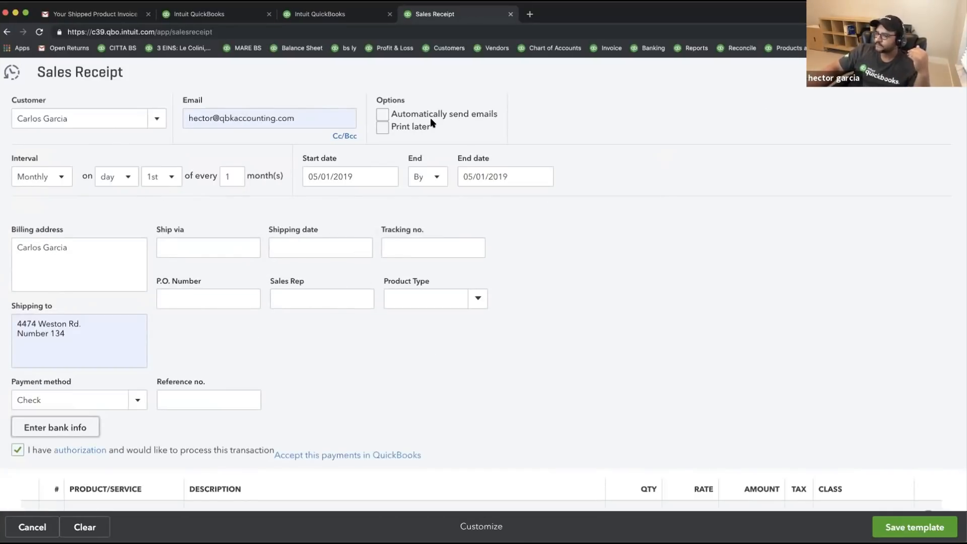
pyautogui.click(381, 115)
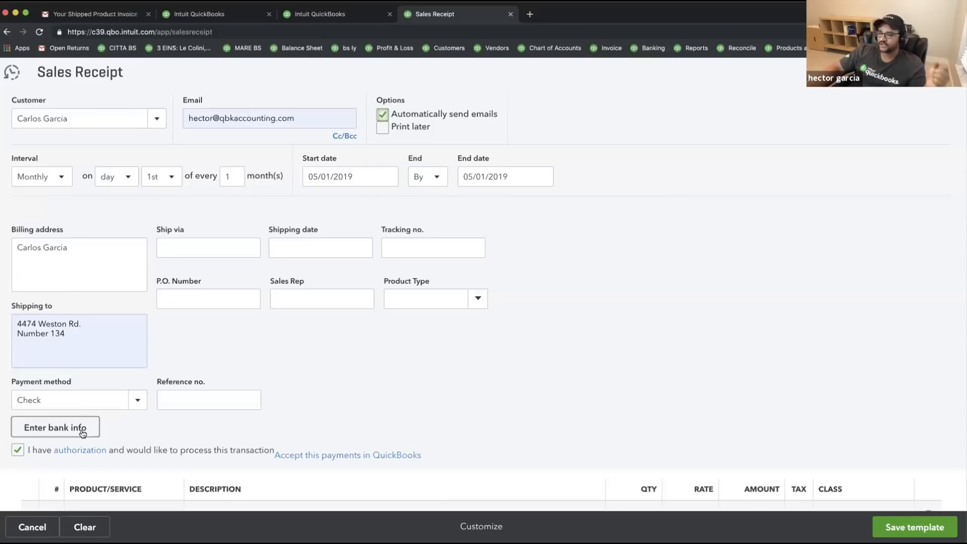
pyautogui.click(71, 399)
pyautogui.click(44, 375)
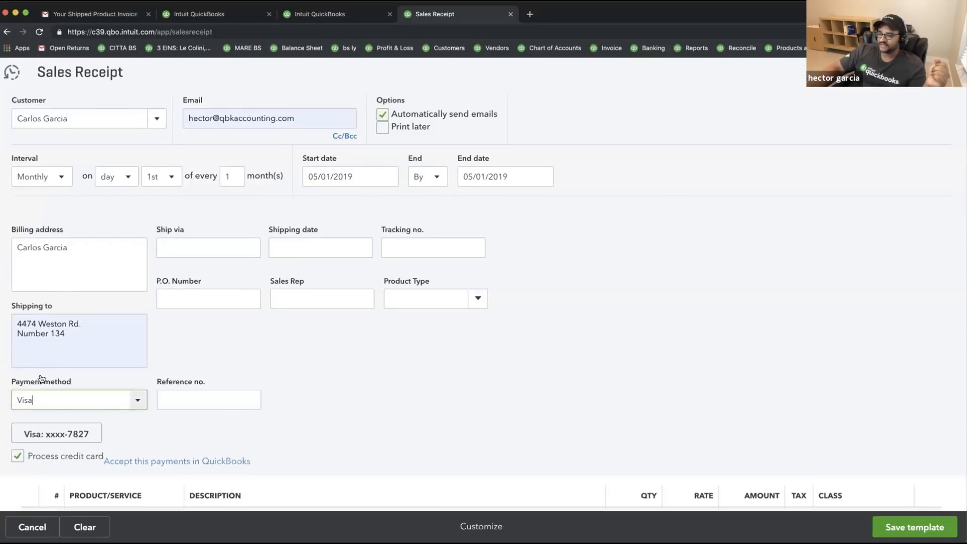
# - Check the saved Visa card's details, then switch the payment method to Check
pyautogui.click(71, 434)
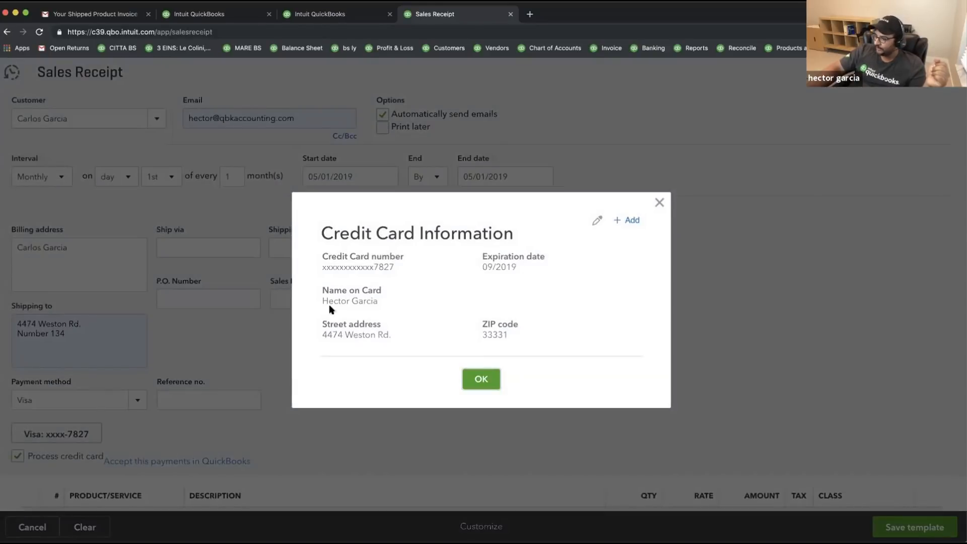
pyautogui.click(658, 203)
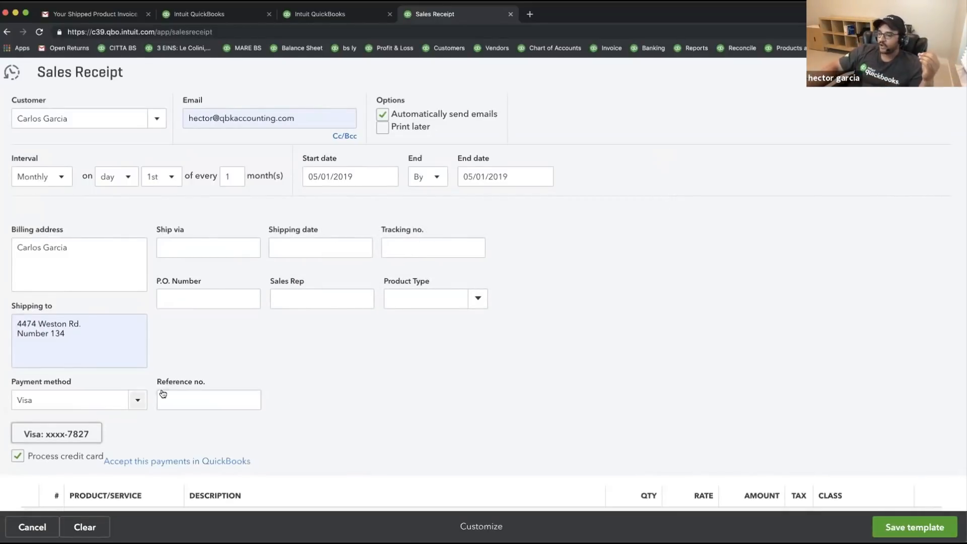
pyautogui.click(133, 403)
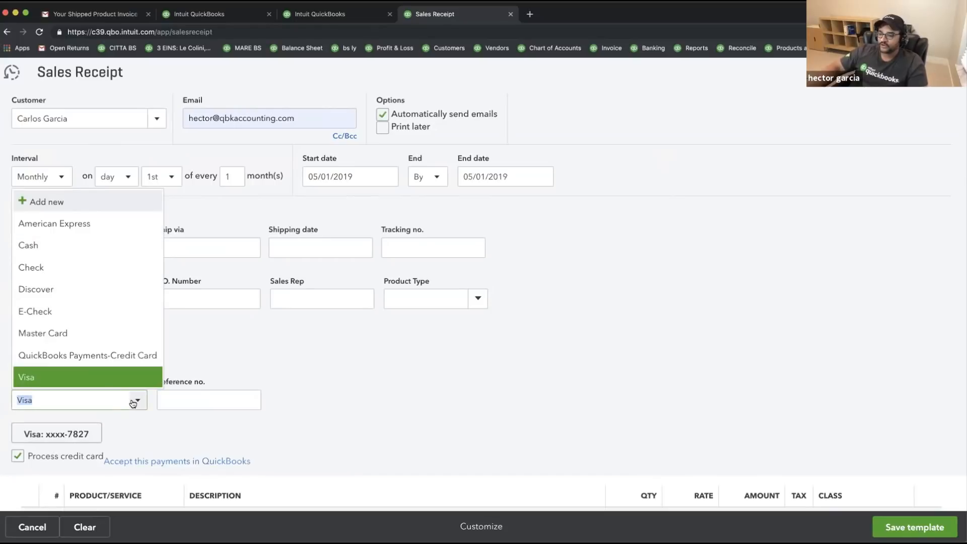
pyautogui.click(35, 265)
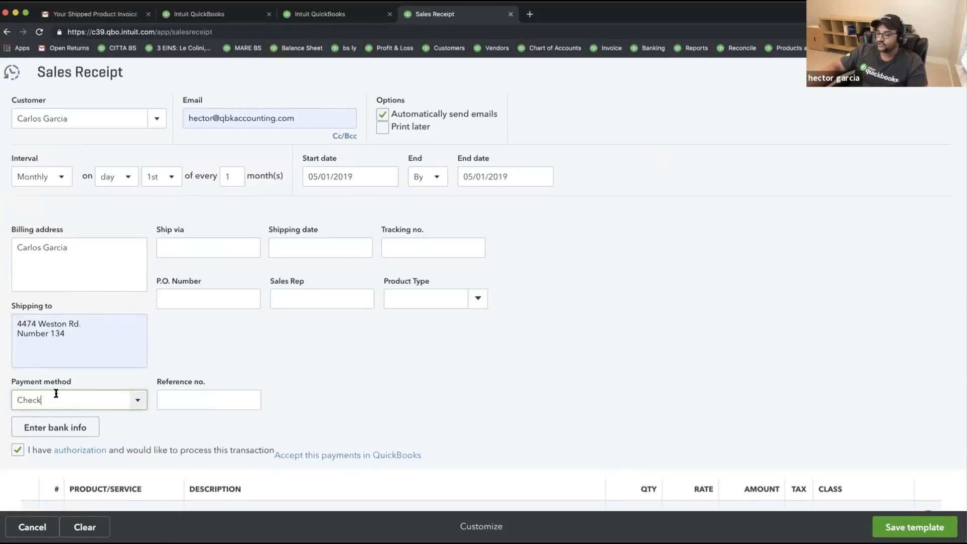
# - Open the bank info form and its Bank Transfer Authorization Form link
pyautogui.click(57, 431)
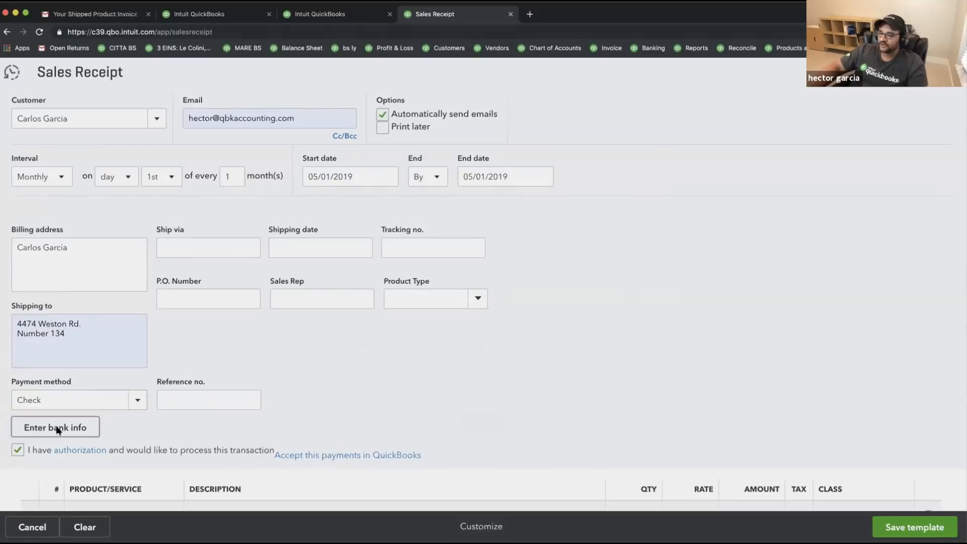
pyautogui.click(372, 221)
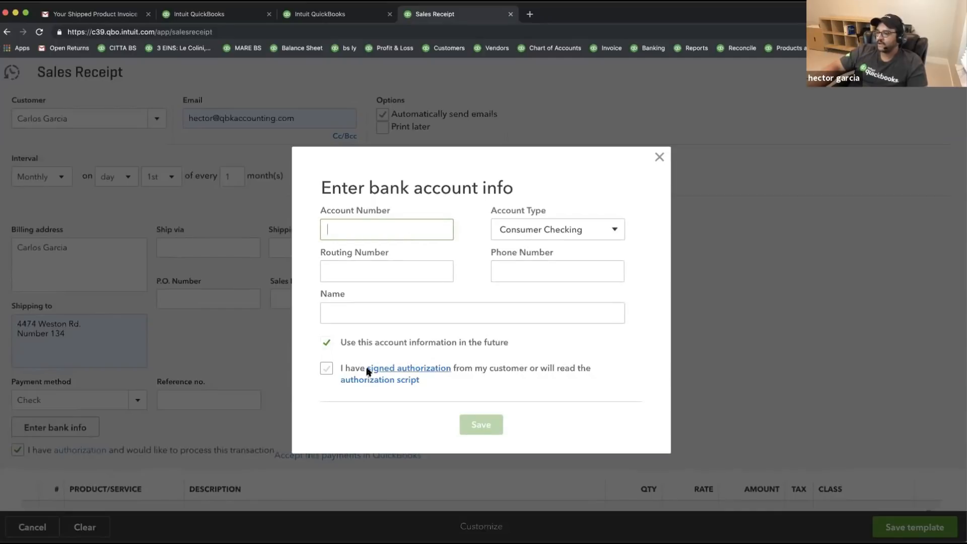
pyautogui.click(416, 371)
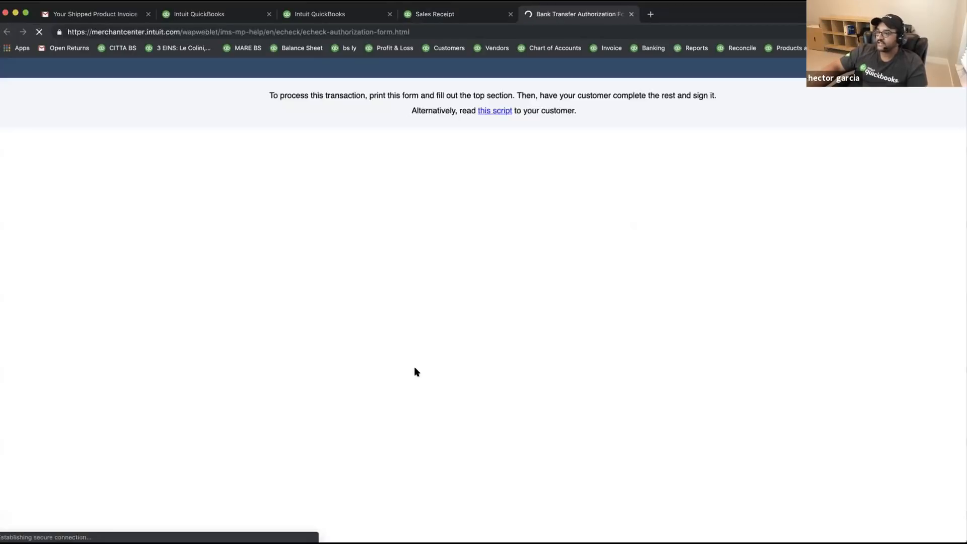
# - Scroll through the Bank Transfer Authorization Form PDF and return to its top
pyautogui.scroll(-4, 584, 329)
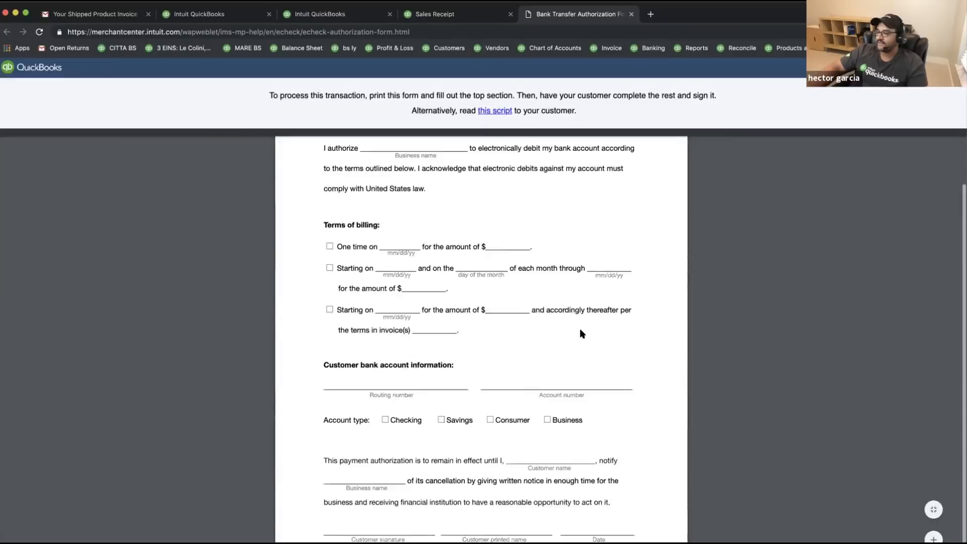
pyautogui.scroll(-1, 582, 333)
pyautogui.scroll(2, 581, 334)
pyautogui.scroll(-2, 582, 334)
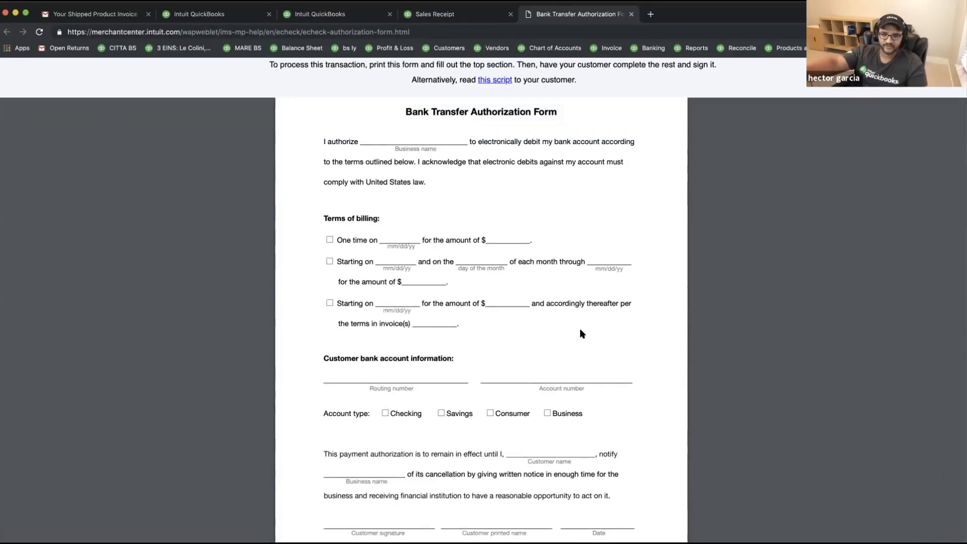
pyautogui.scroll(-1, 564, 323)
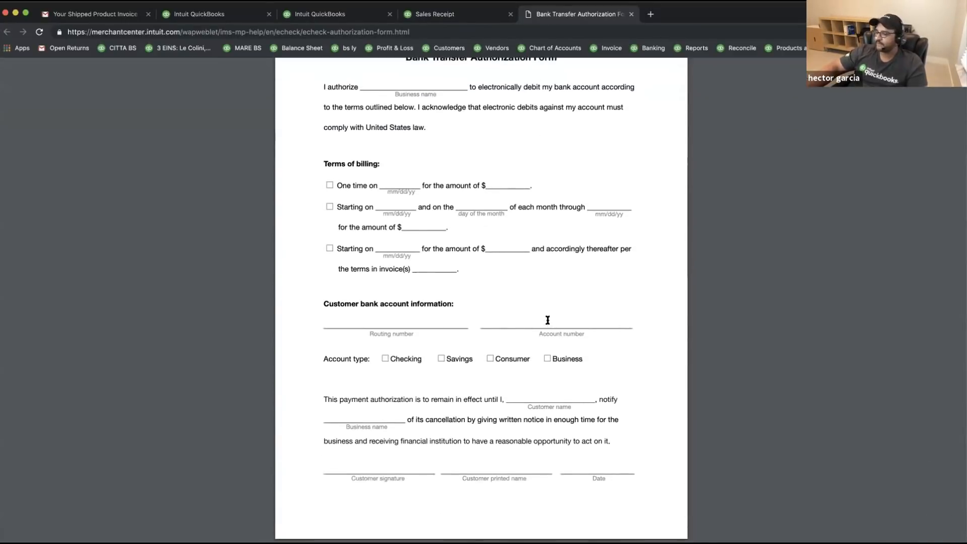
pyautogui.scroll(3, 547, 320)
pyautogui.scroll(-1, 515, 299)
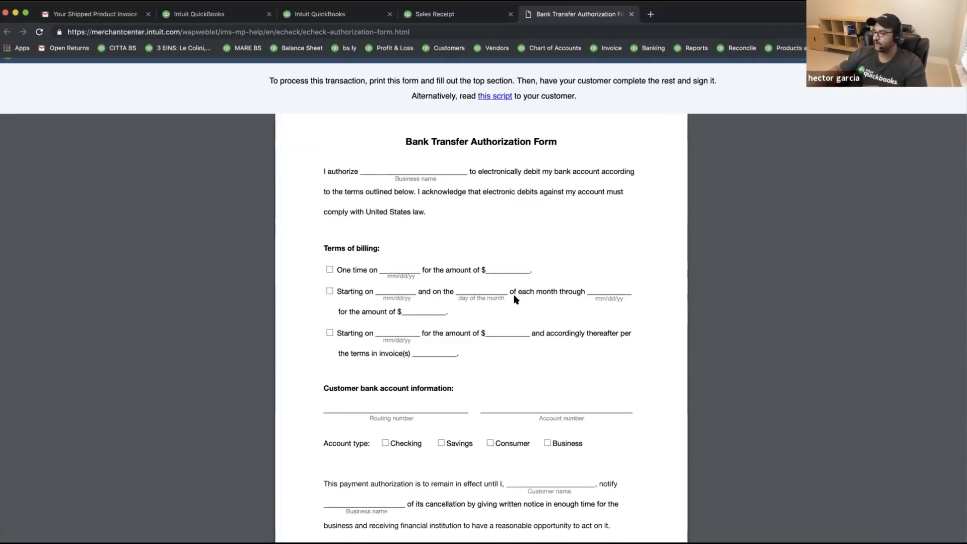
pyautogui.scroll(-1, 496, 371)
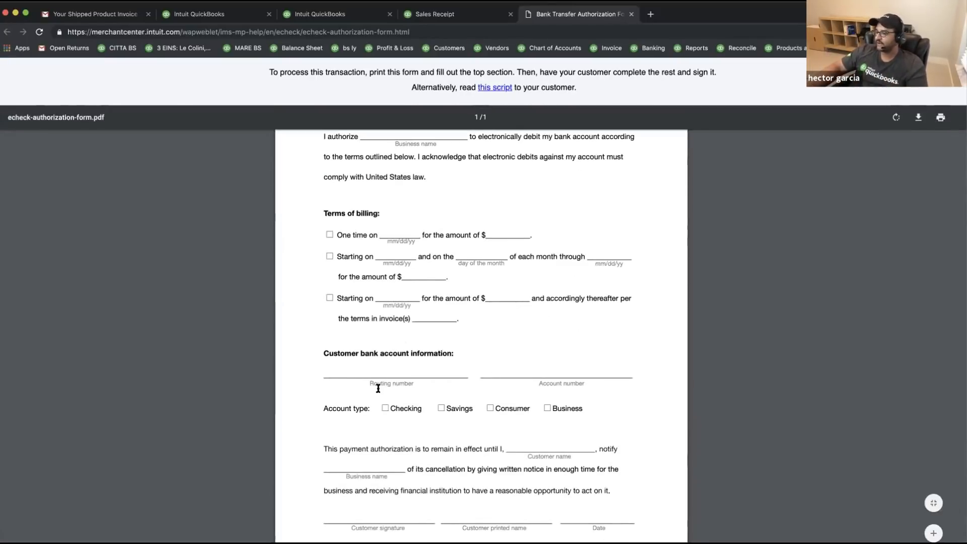
pyautogui.scroll(5, 520, 382)
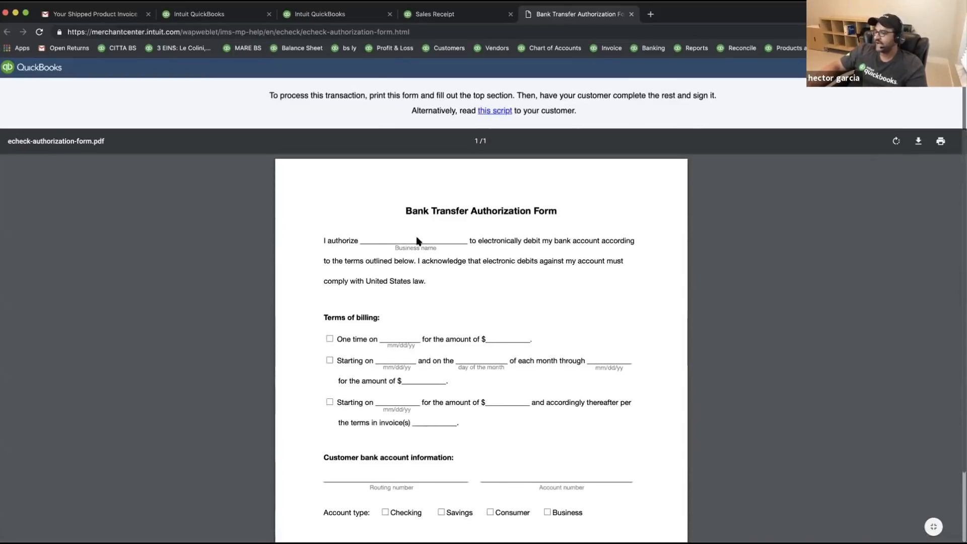
# - Close the authorization form and bank info dialog, then switch the payment method to Visa
pyautogui.click(631, 15)
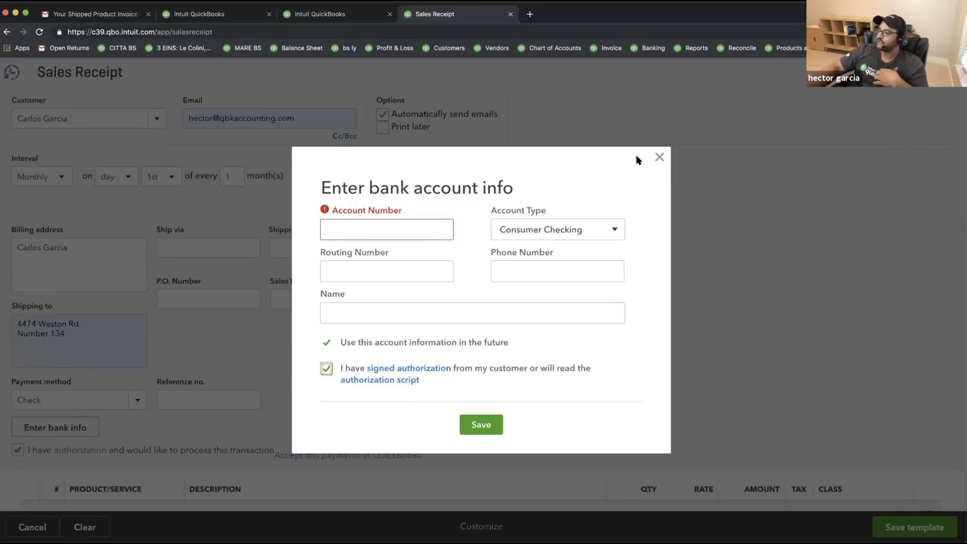
pyautogui.click(660, 157)
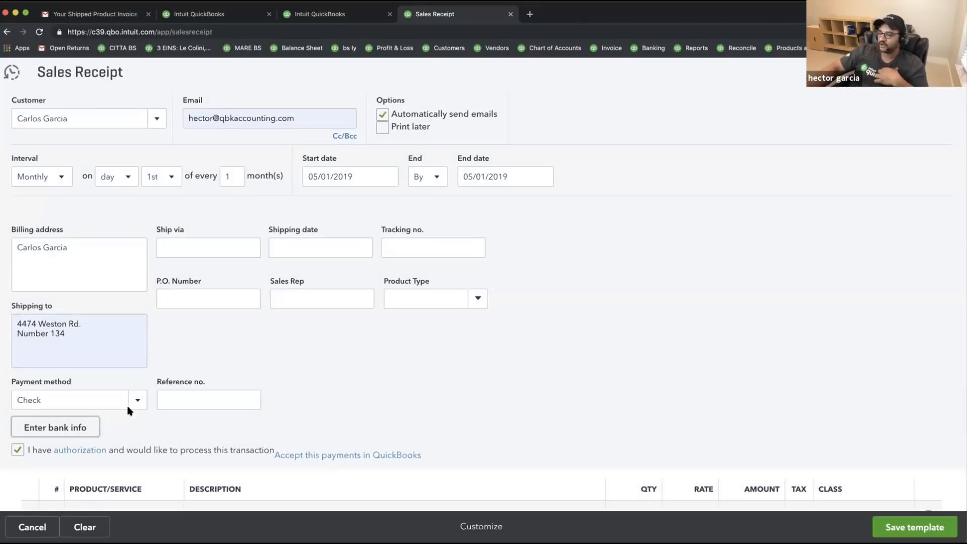
pyautogui.click(137, 399)
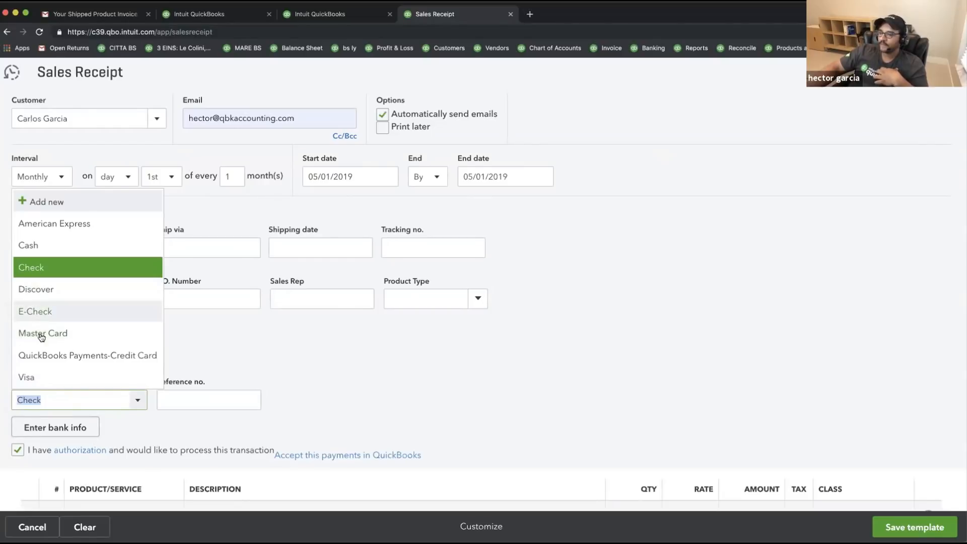
pyautogui.click(43, 377)
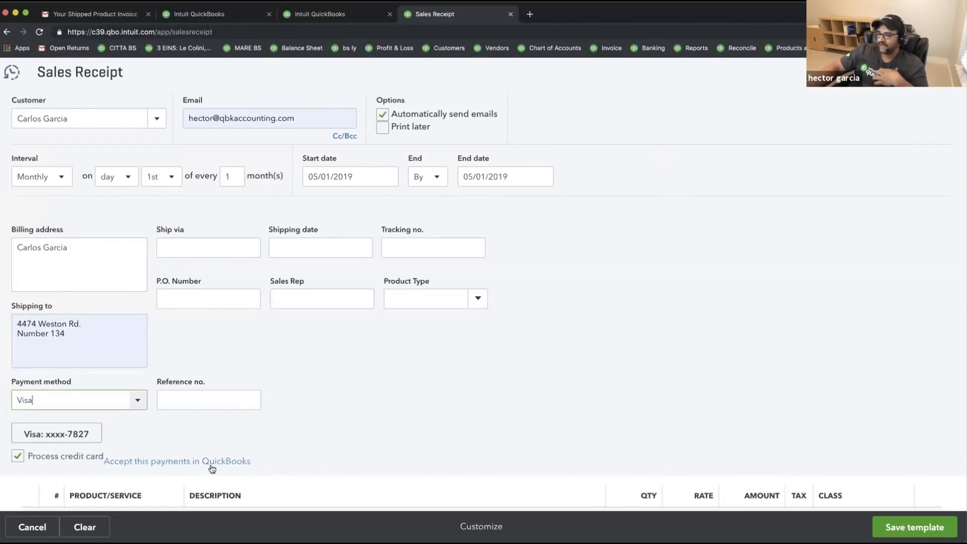
pyautogui.click(91, 436)
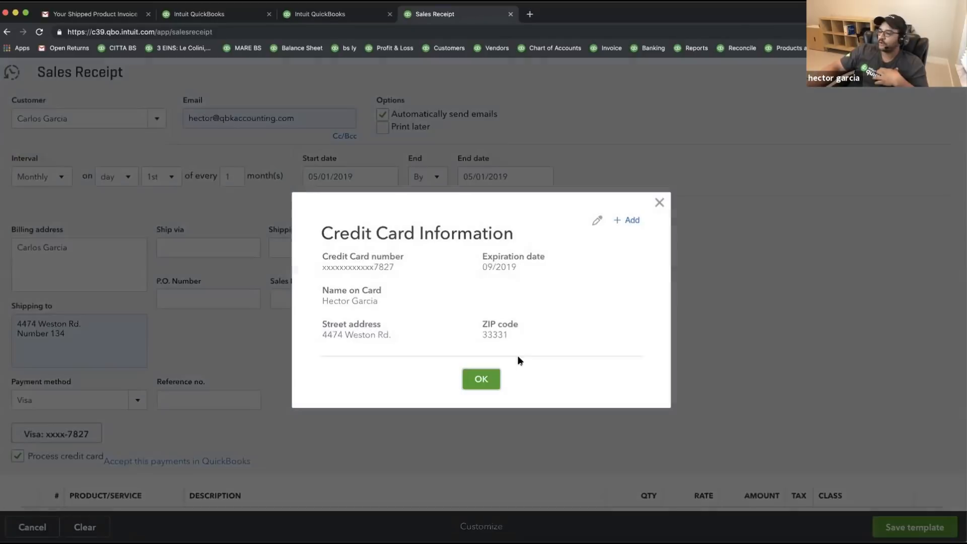
pyautogui.click(660, 202)
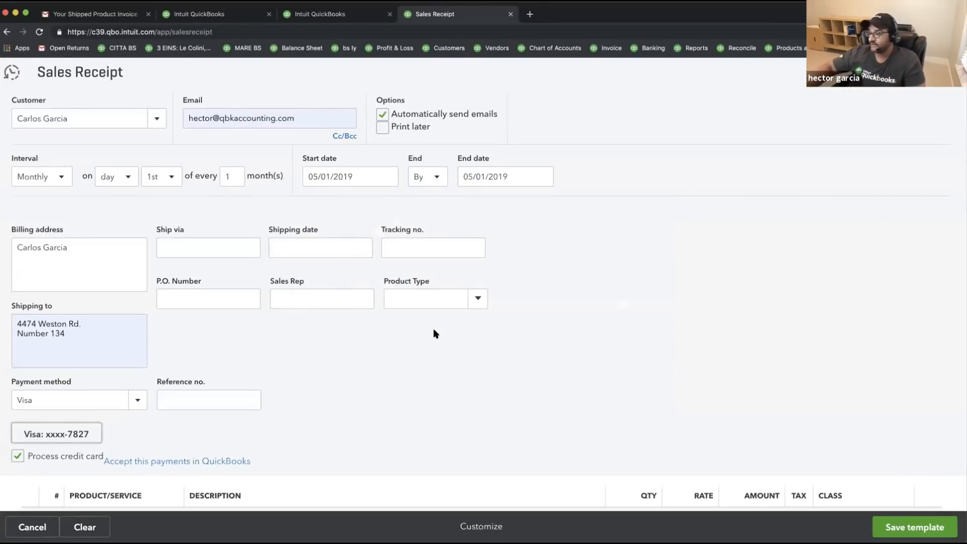
# - Turn off recurring and discard the sales receipt without saving
pyautogui.scroll(-4, 426, 331)
pyautogui.scroll(5, 126, 139)
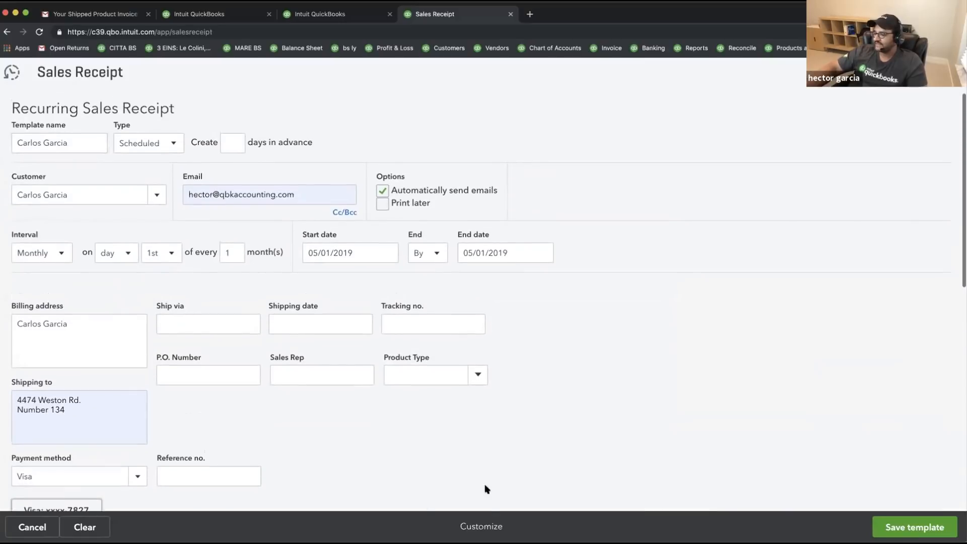
pyautogui.click(31, 526)
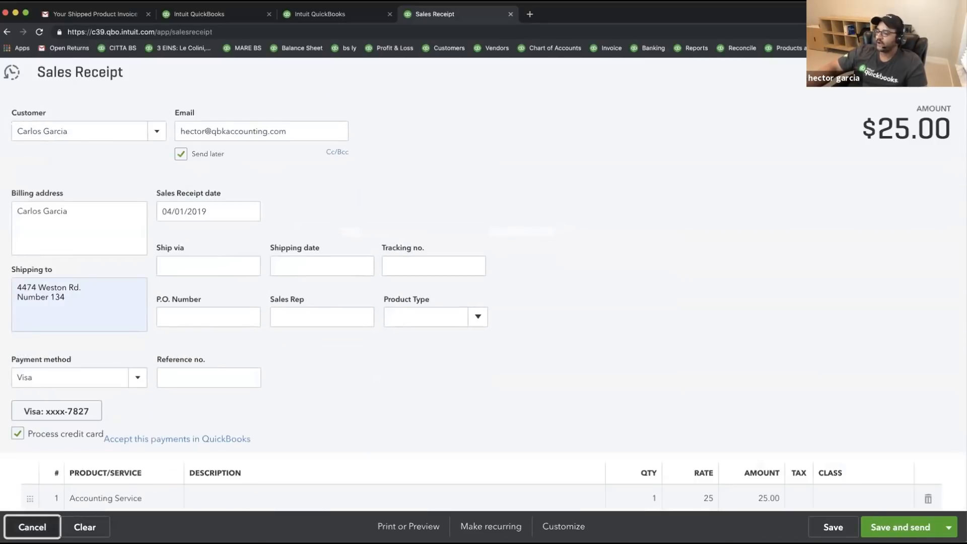
pyautogui.click(19, 525)
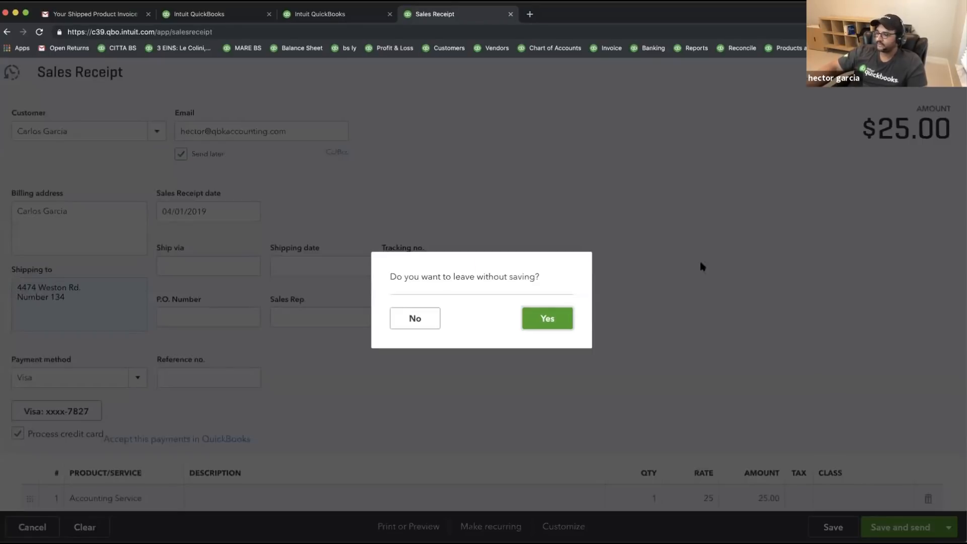
pyautogui.click(529, 320)
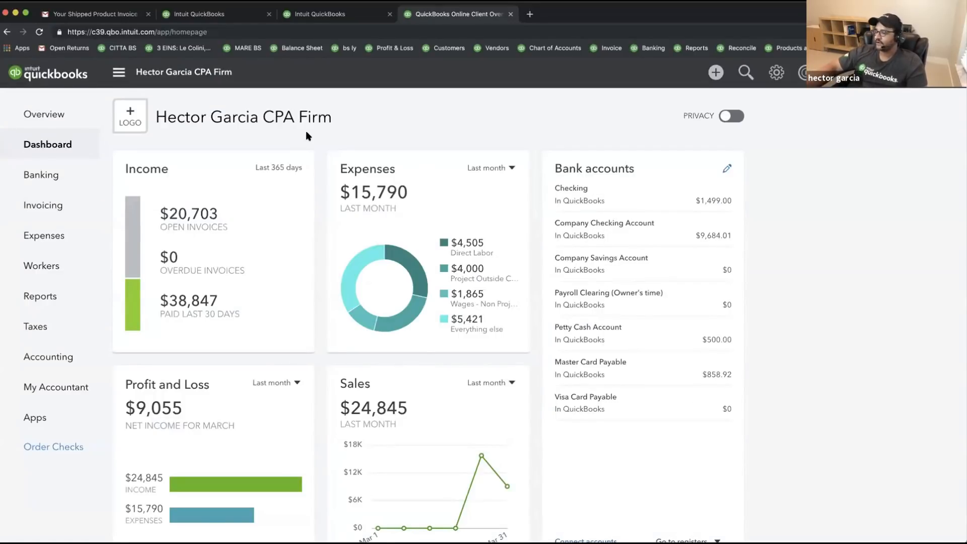
pyautogui.click(219, 20)
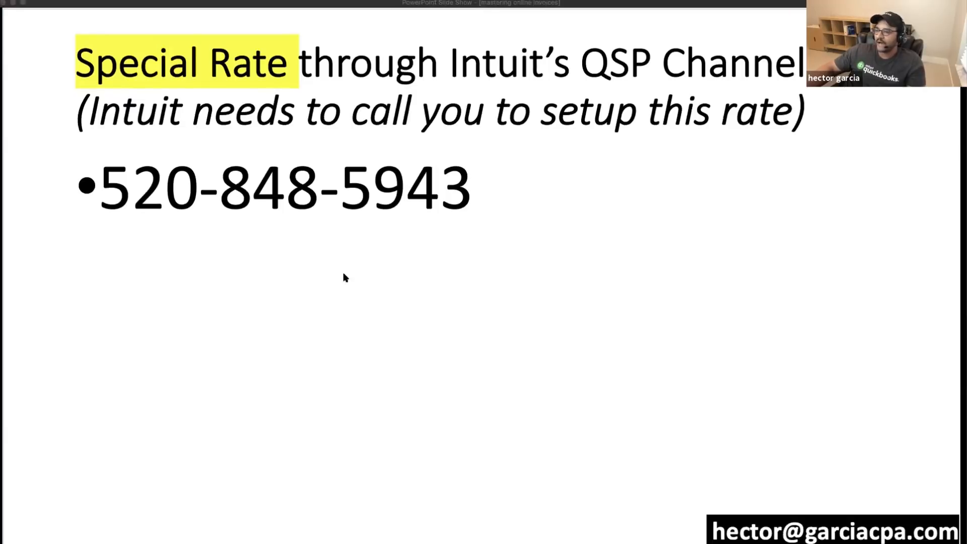
pyautogui.press('super+Tab')
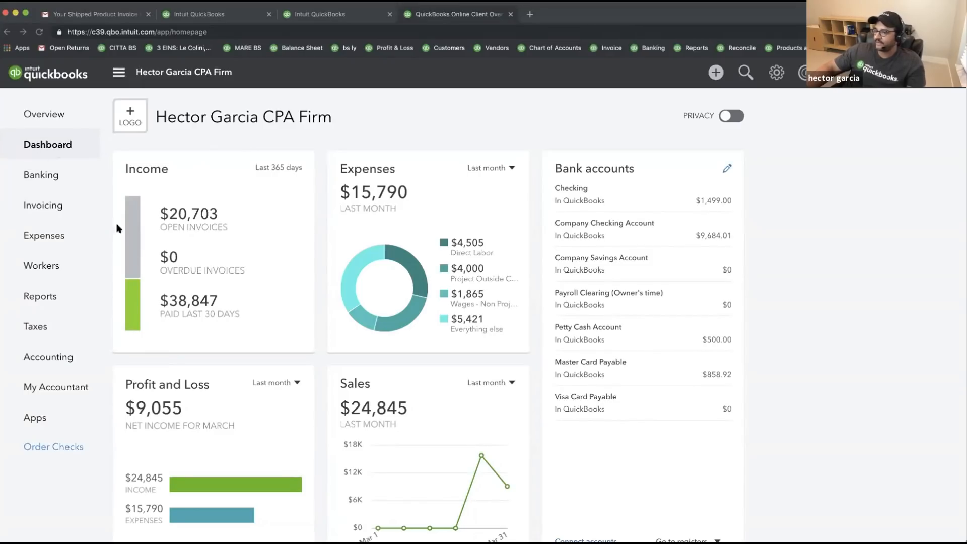
# - Start a new estimate for the existing customer
pyautogui.click(714, 72)
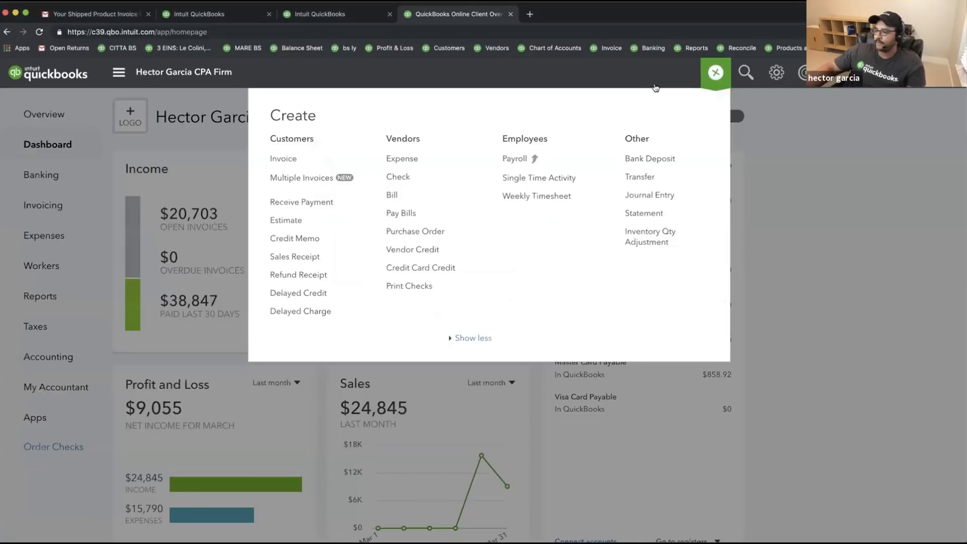
pyautogui.click(285, 220)
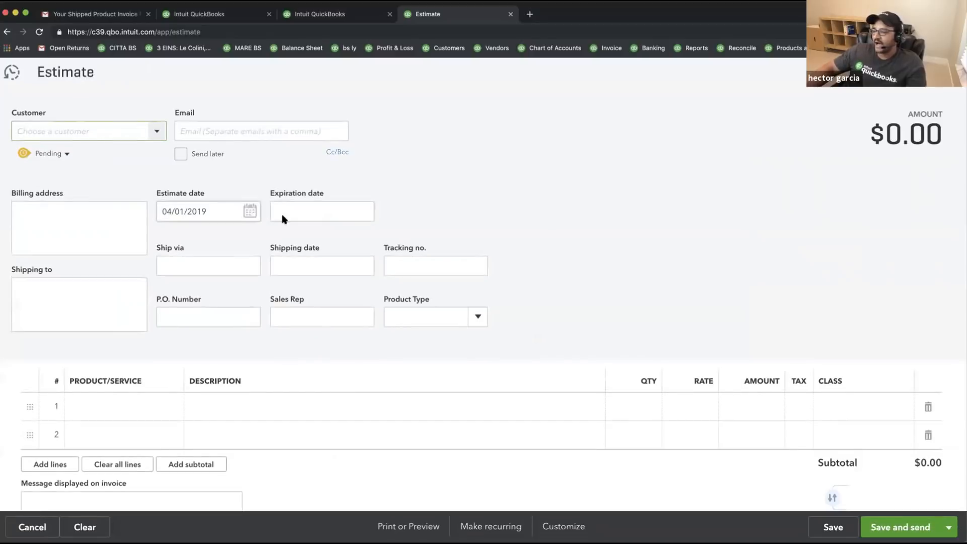
pyautogui.click(161, 138)
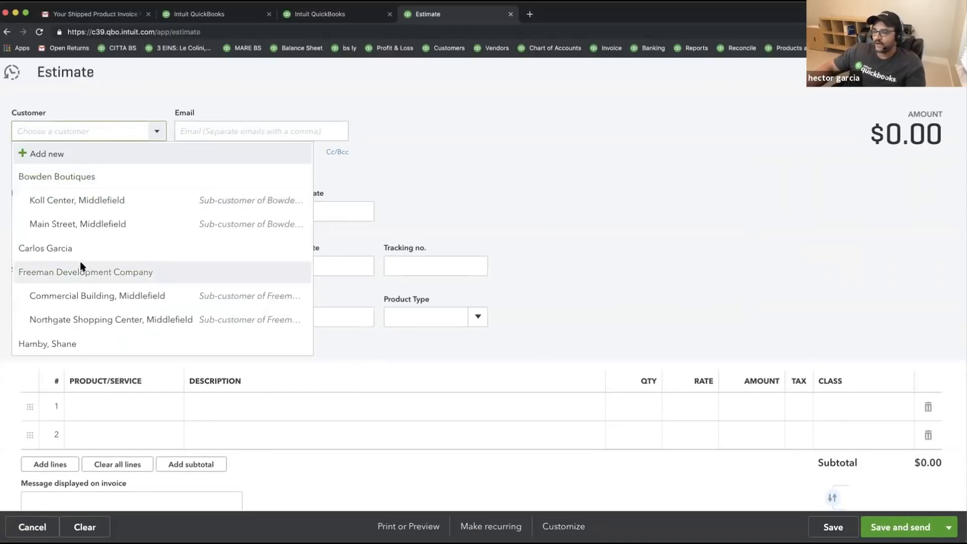
pyautogui.click(46, 247)
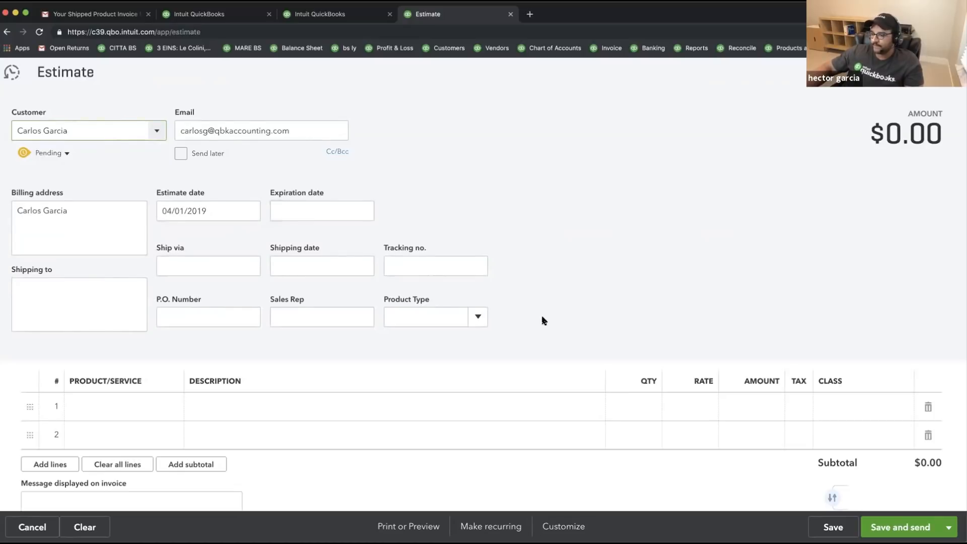
pyautogui.scroll(-4, 541, 315)
pyautogui.scroll(4, 540, 318)
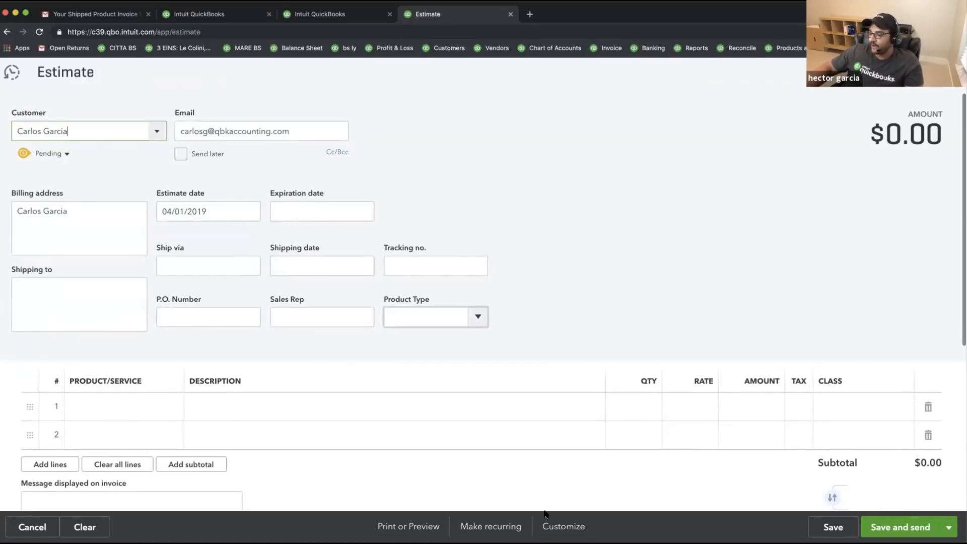
# - Review the form's footer message 'Thank you, please send payment ASAP' in the style editor, then close it
pyautogui.click(563, 527)
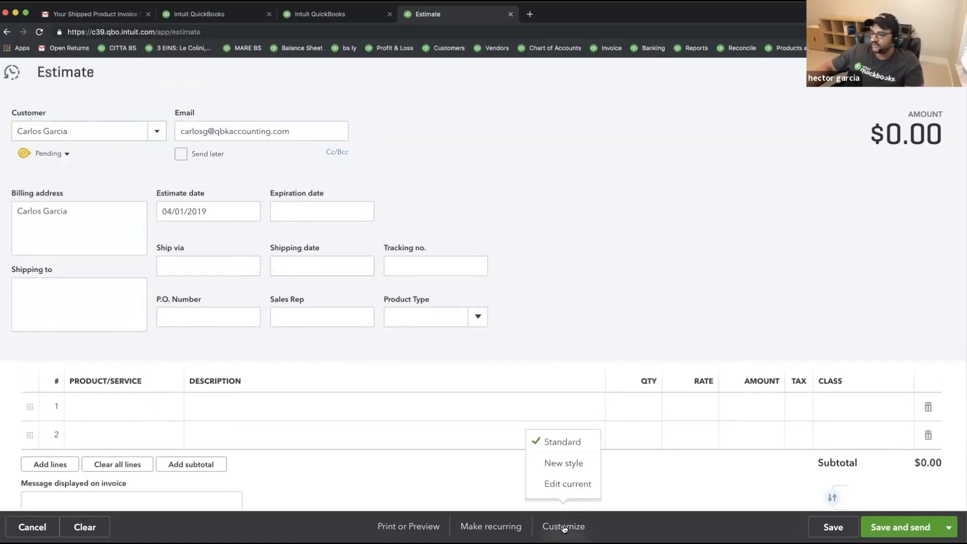
pyautogui.click(561, 485)
pyautogui.click(543, 318)
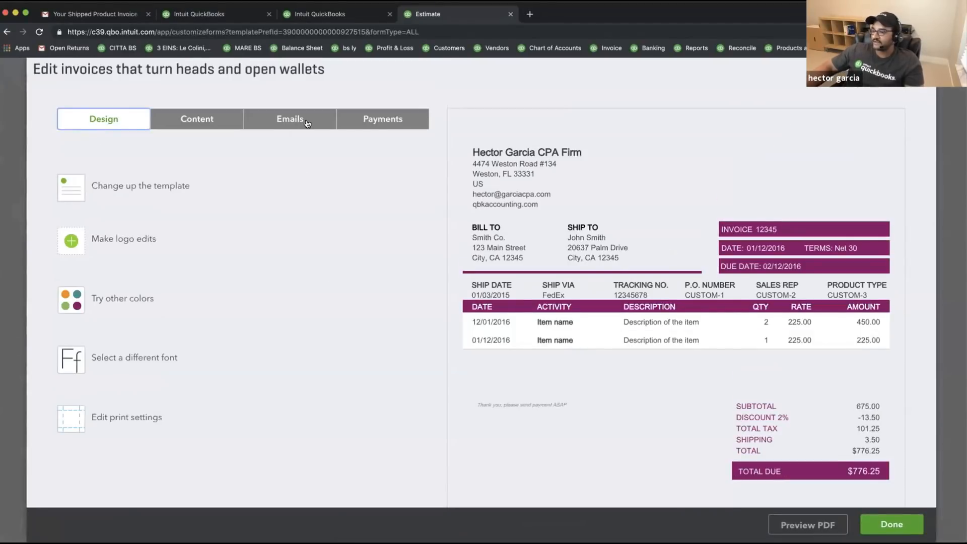
pyautogui.click(194, 124)
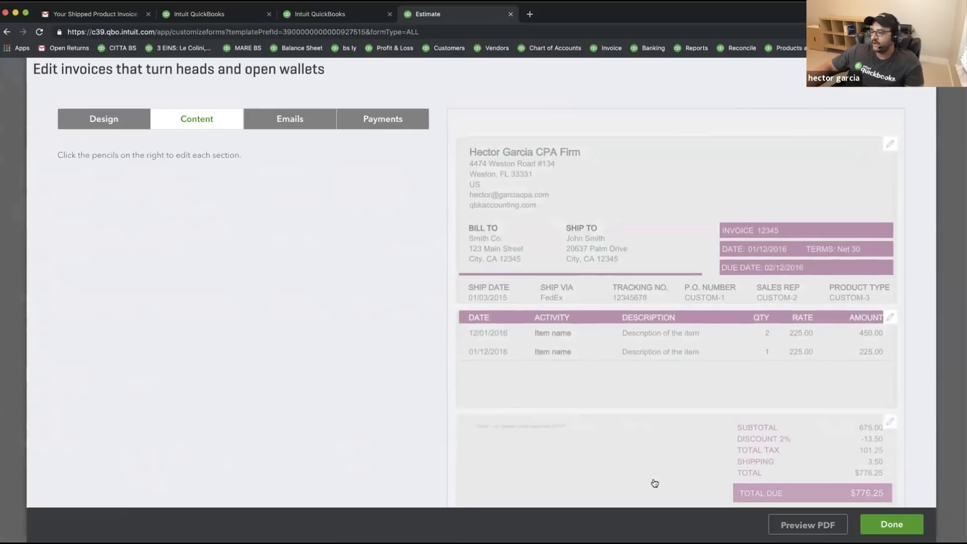
pyautogui.click(636, 474)
pyautogui.moveTo(59, 291); pyautogui.dragTo(262, 303)
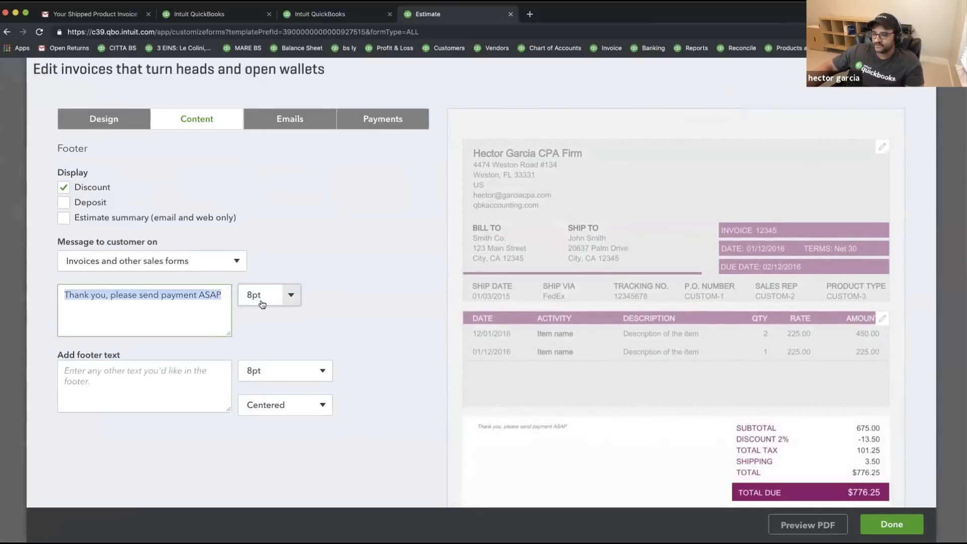
pyautogui.click(113, 371)
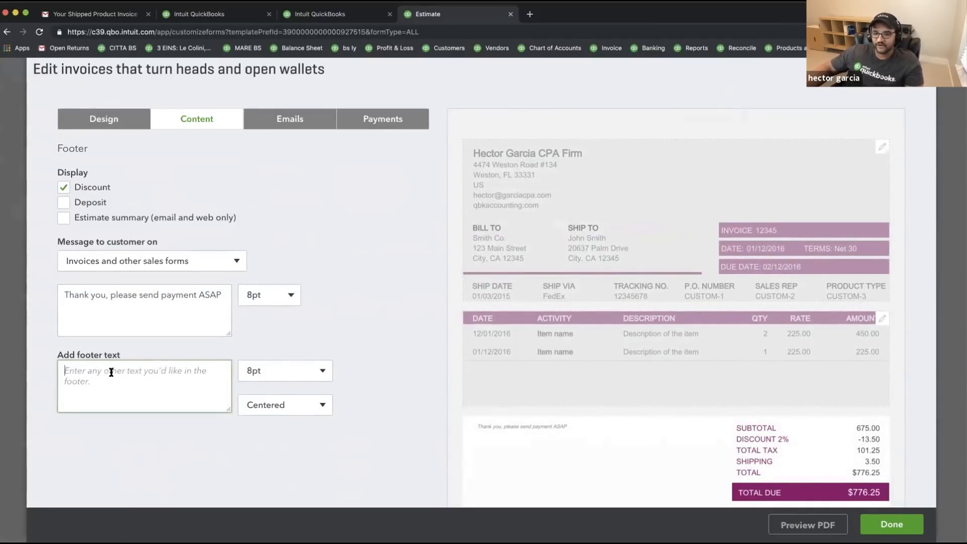
pyautogui.scroll(-1, 111, 372)
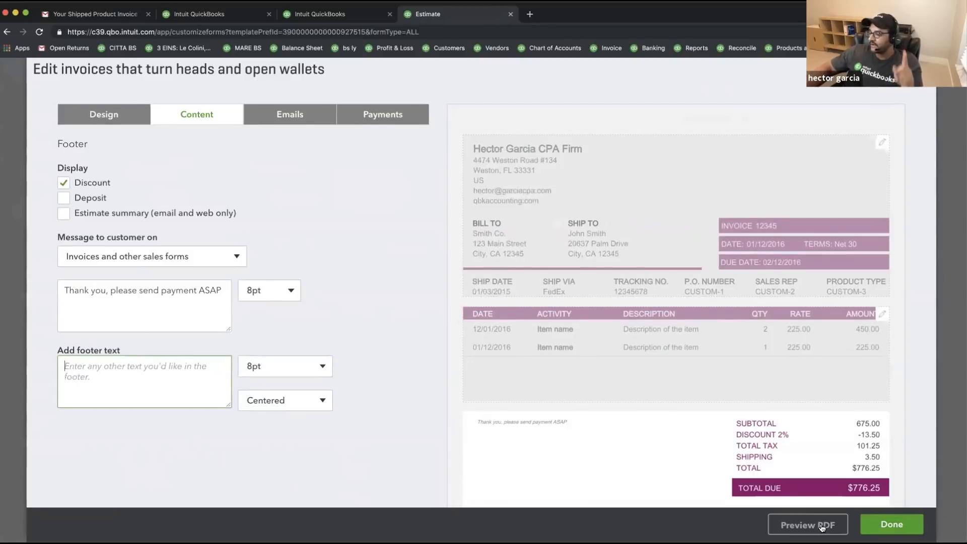
pyautogui.click(897, 526)
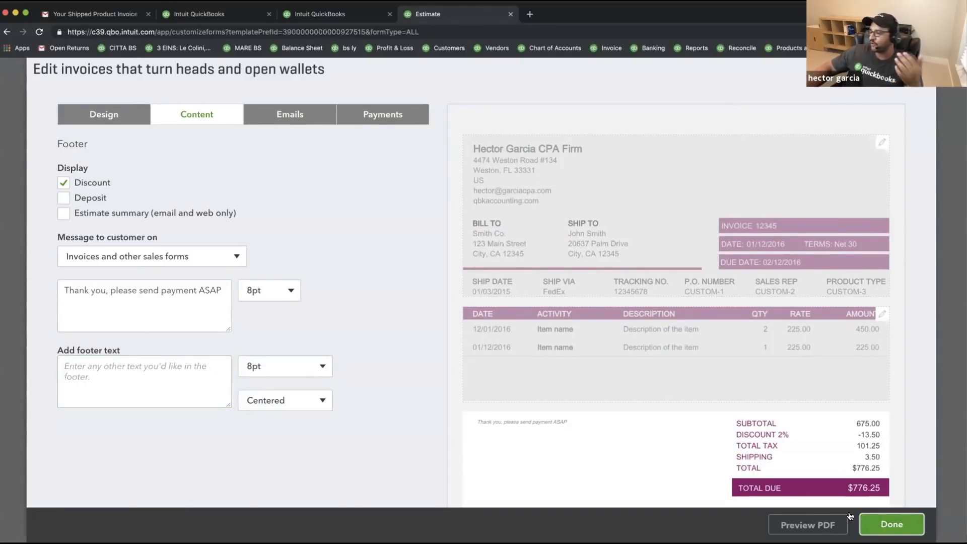
# - Attach mastering online invoices.pdf to the estimate and tick Attach to email
pyautogui.scroll(-5, 398, 406)
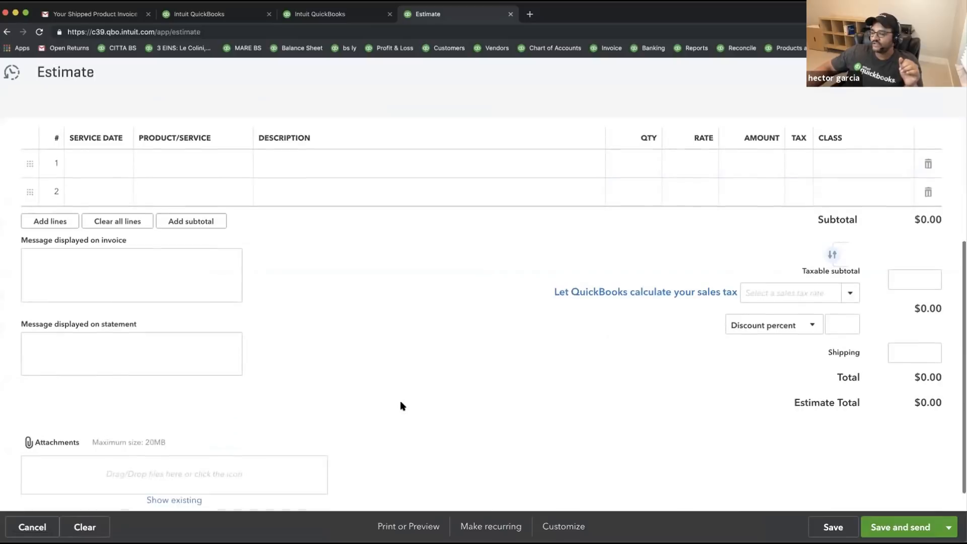
pyautogui.scroll(-2, 401, 406)
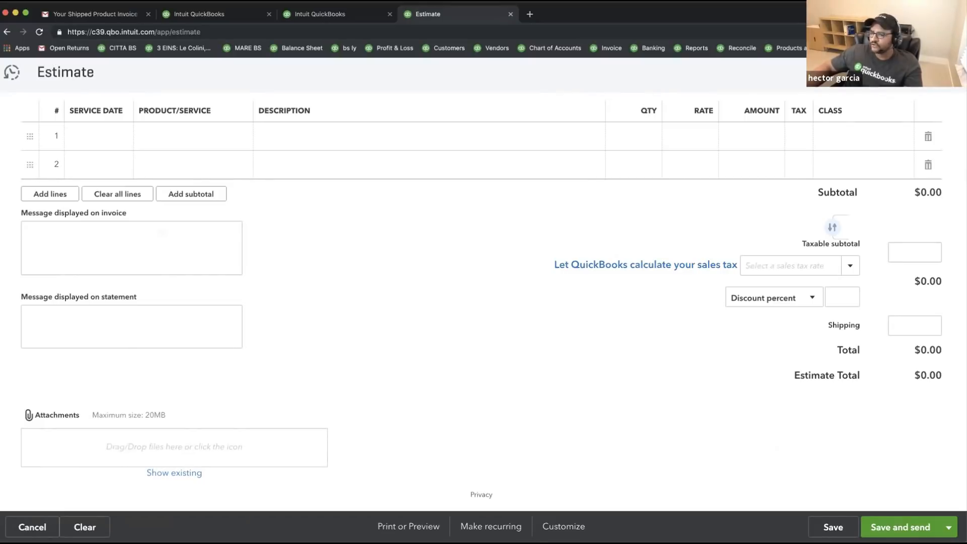
pyautogui.moveTo(3, 433); pyautogui.dragTo(165, 442)
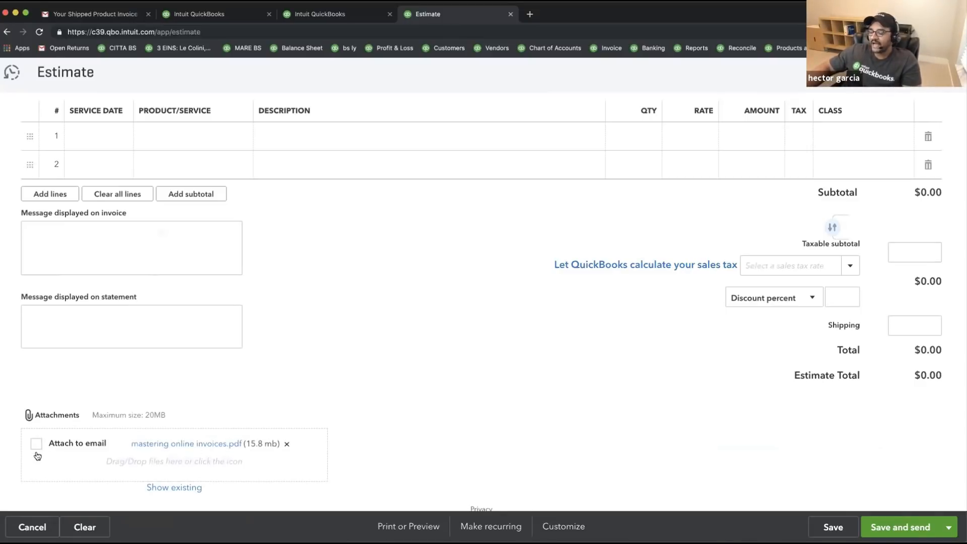
pyautogui.click(36, 444)
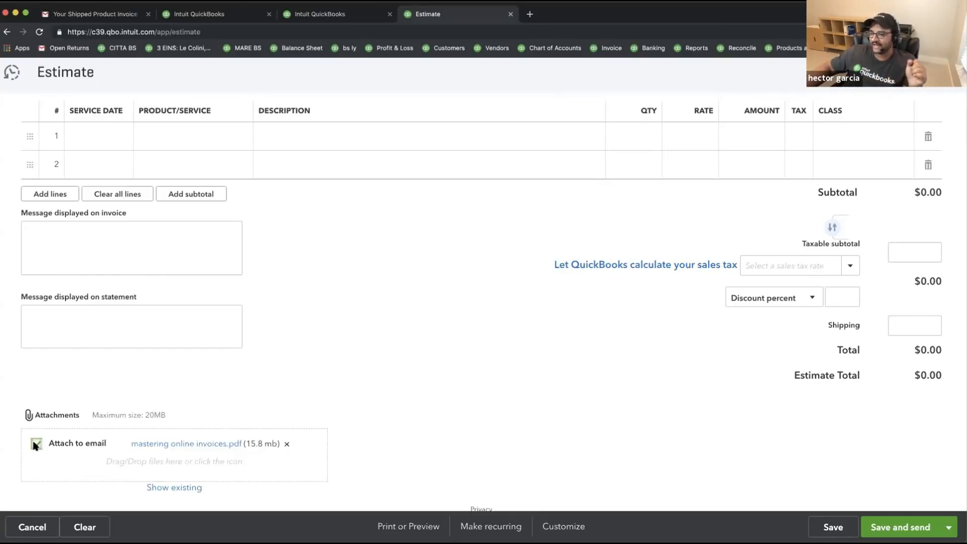
pyautogui.scroll(5, 134, 405)
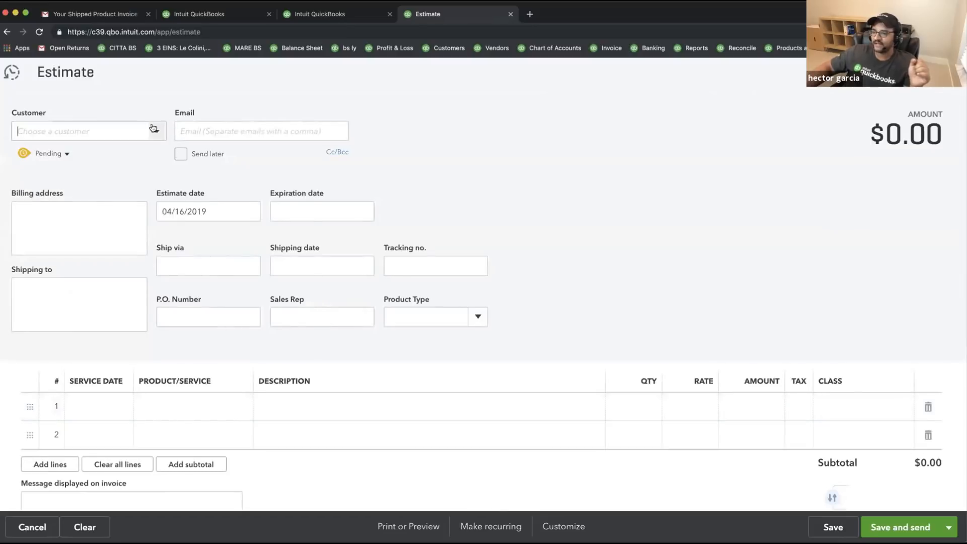
# - Choose the customer, keep the attachment, and add an Accounting Service line at 5,000
pyautogui.click(154, 128)
pyautogui.click(78, 253)
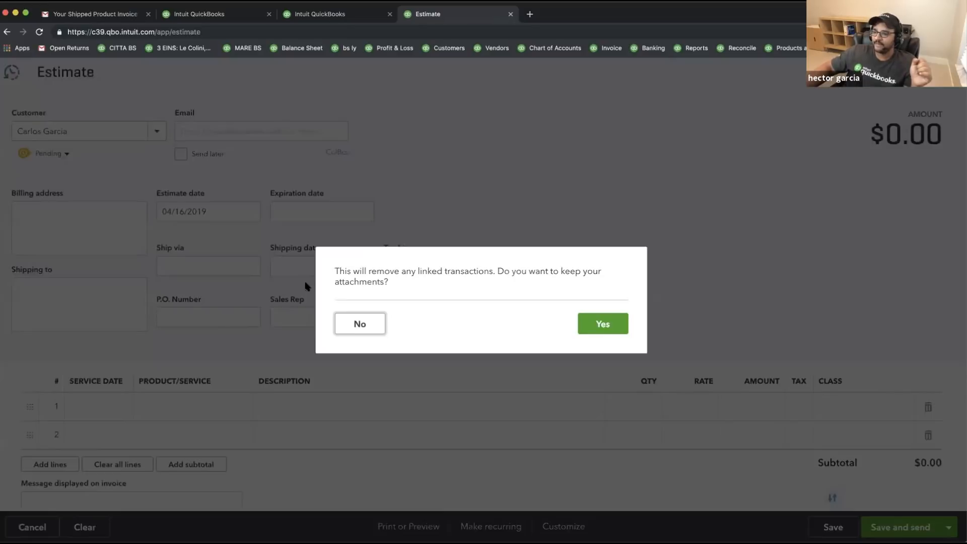
pyautogui.click(591, 322)
pyautogui.scroll(-4, 203, 286)
pyautogui.click(235, 237)
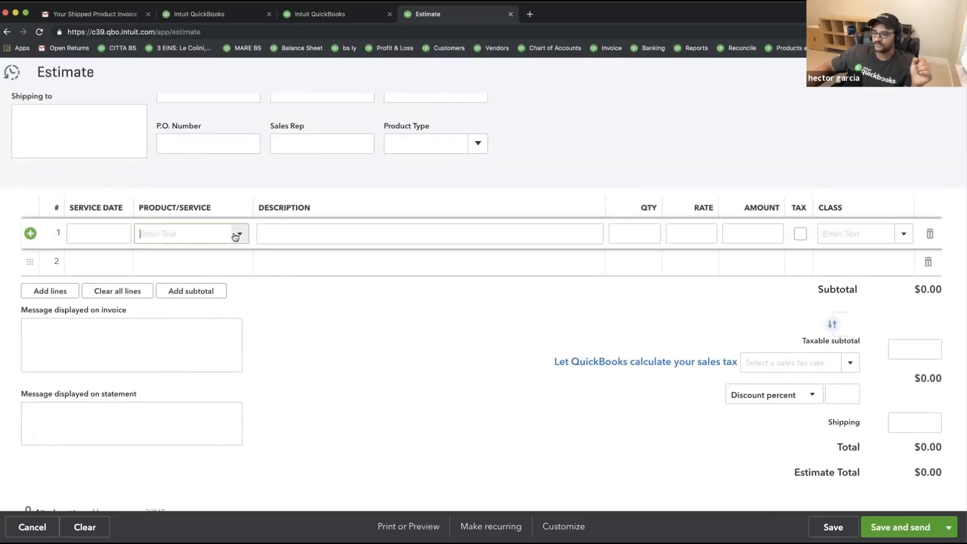
pyautogui.click(181, 278)
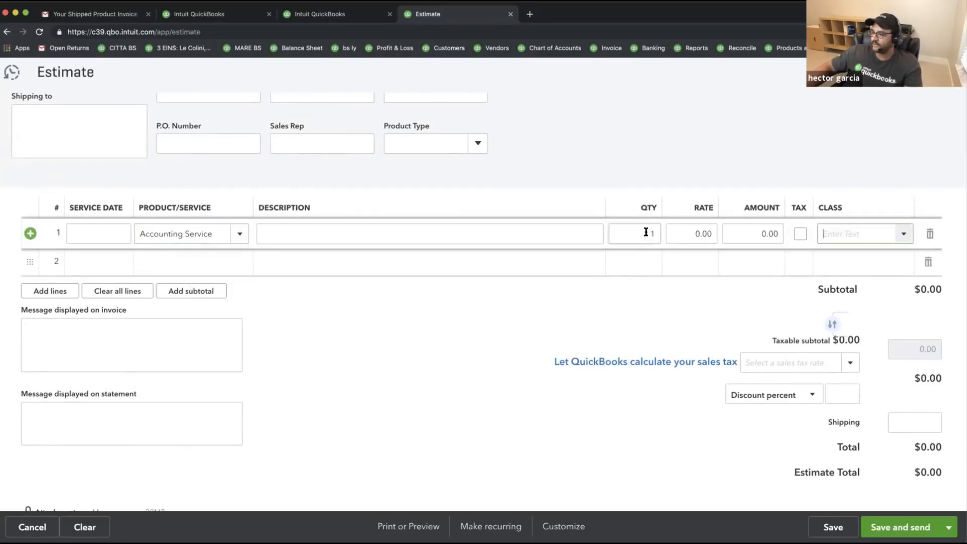
pyautogui.click(697, 233)
pyautogui.write('5000')
pyautogui.press('Tab')
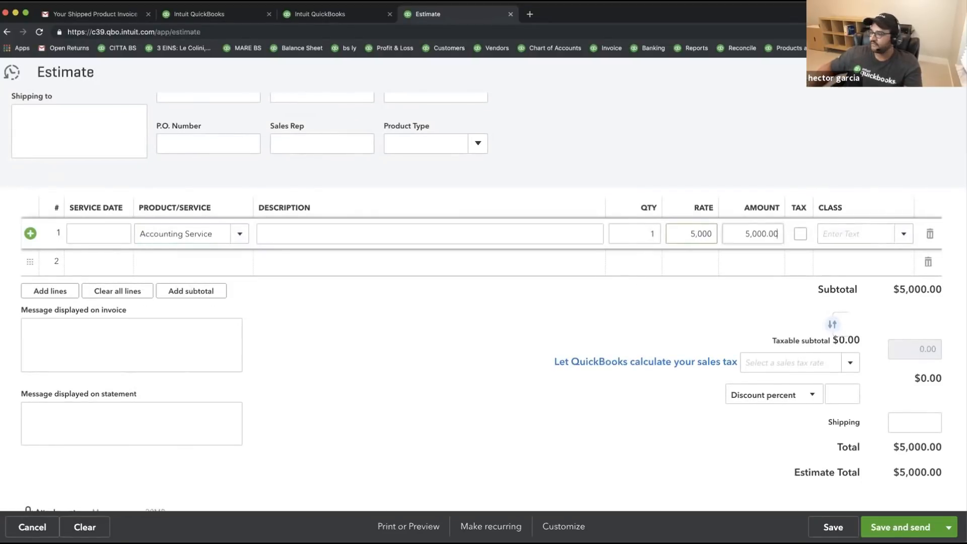
# - Save and email Estimate 1001 to the customer, then return to the QuickBooks dashboard
pyautogui.scroll(-2, 442, 373)
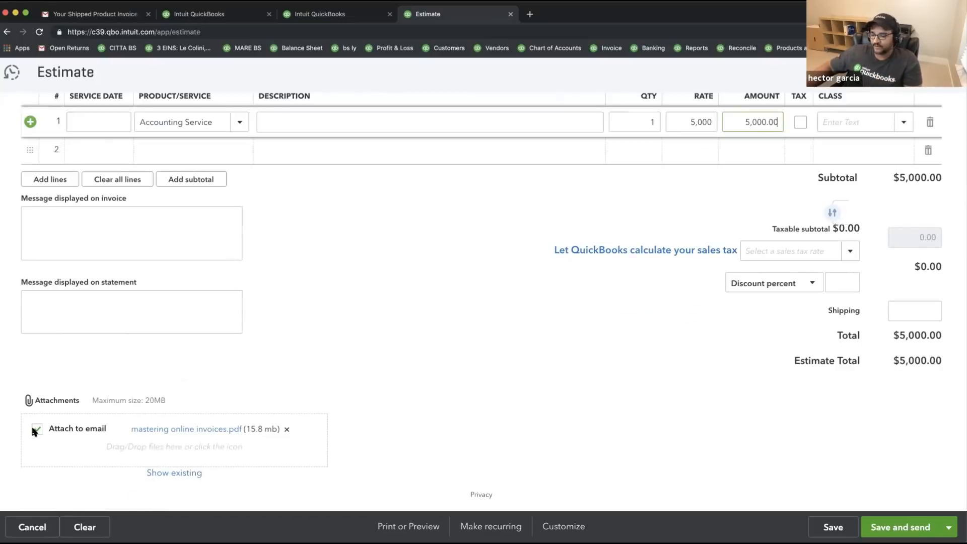
pyautogui.click(910, 531)
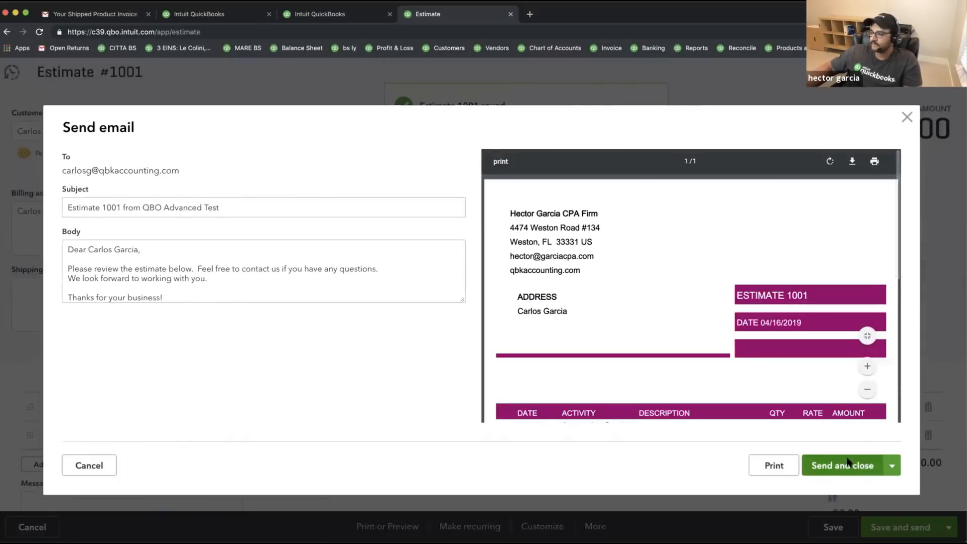
pyautogui.click(850, 466)
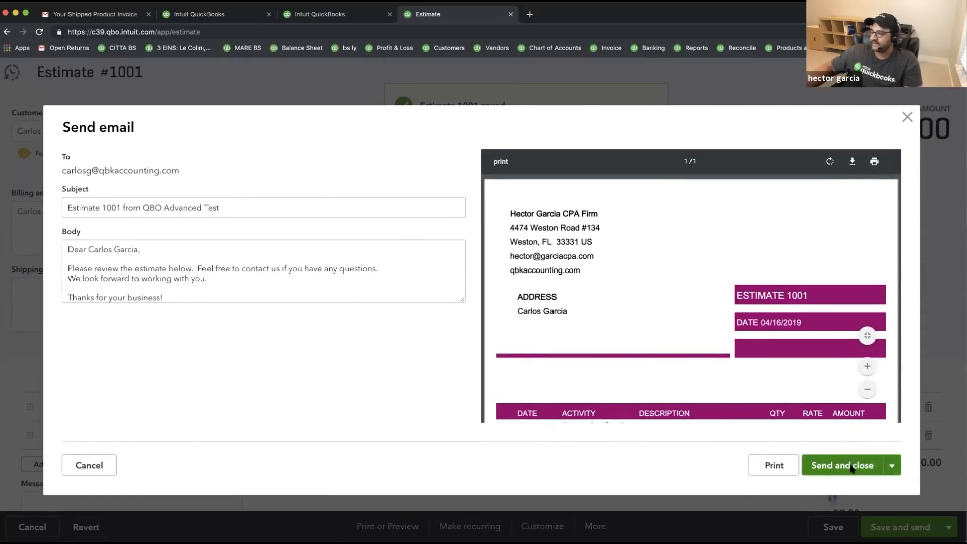
pyautogui.press('super+1')
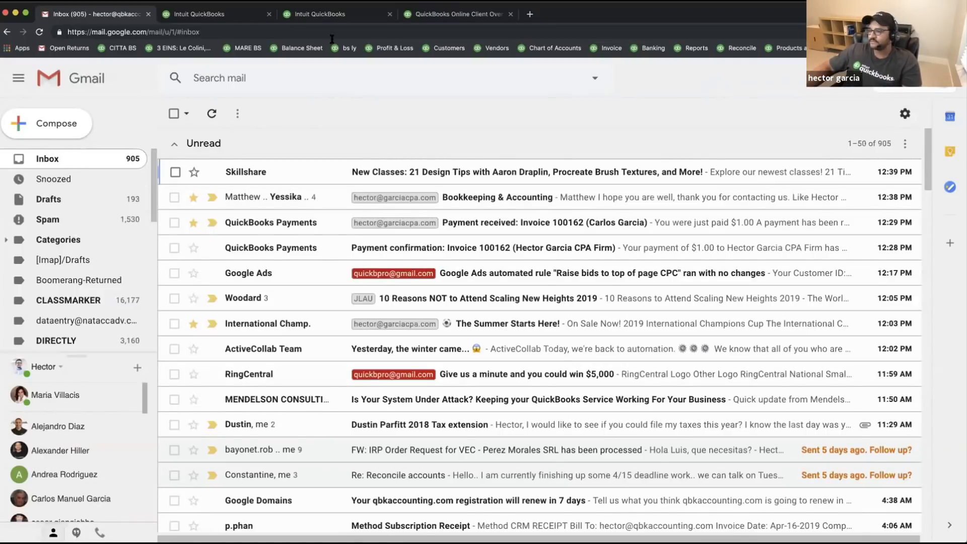
pyautogui.click(321, 14)
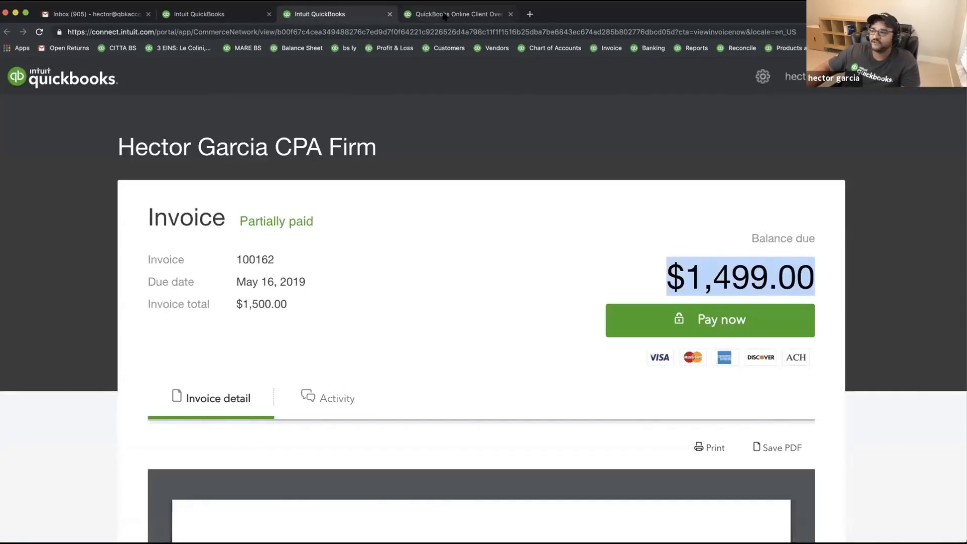
pyautogui.click(424, 18)
pyautogui.press('super+2')
pyautogui.click(426, 20)
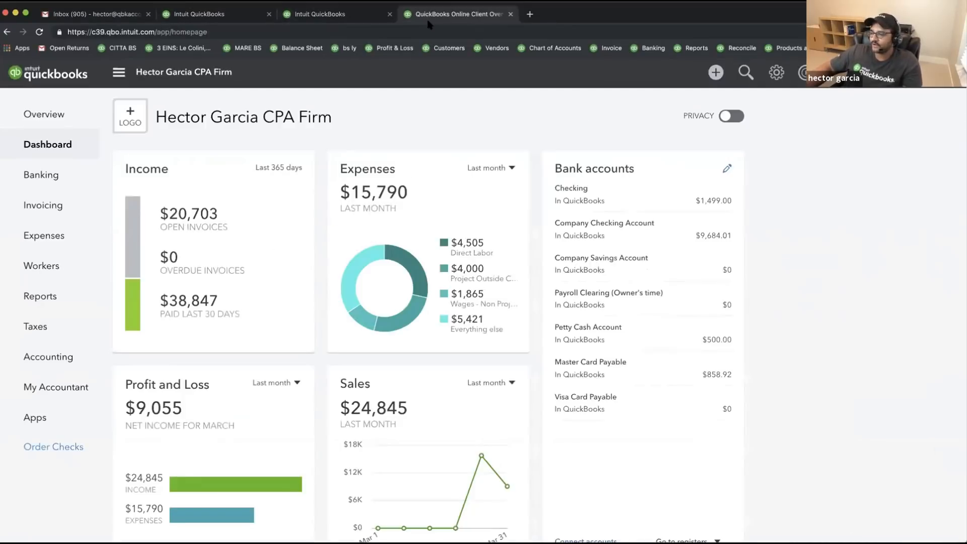
# - Reopen Estimate #1001 from recent transactions and check its attached mastering online invoices.pdf
pyautogui.click(746, 73)
pyautogui.click(330, 200)
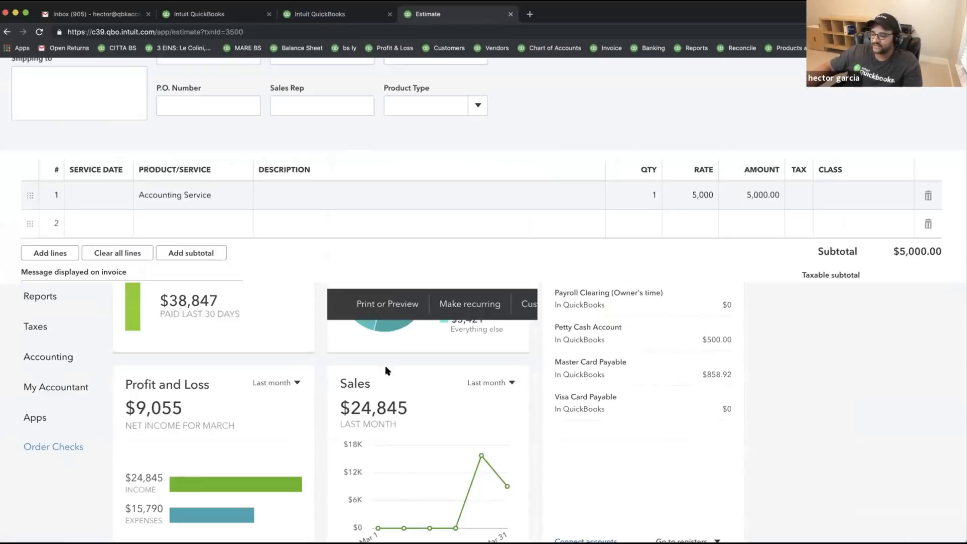
pyautogui.scroll(-5, 268, 388)
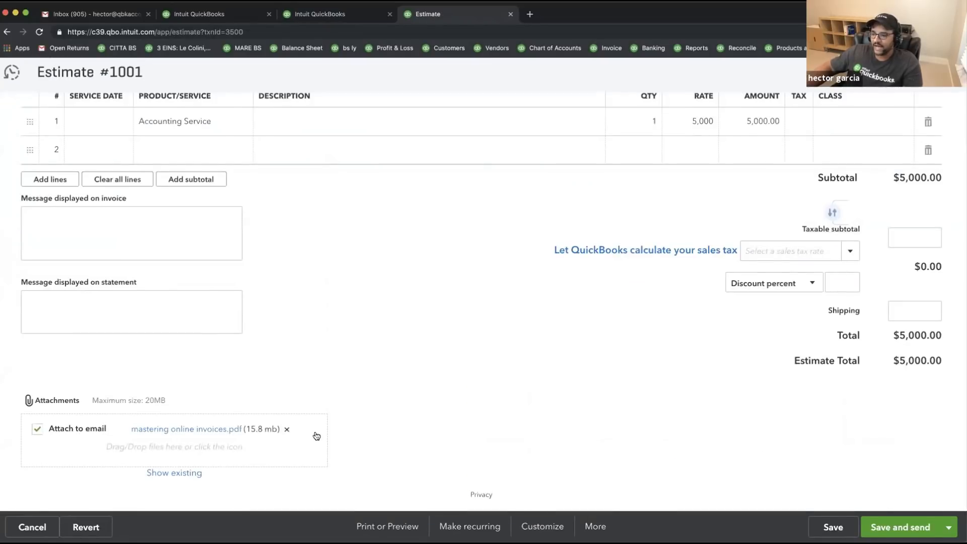
pyautogui.moveTo(317, 436); pyautogui.dragTo(330, 388)
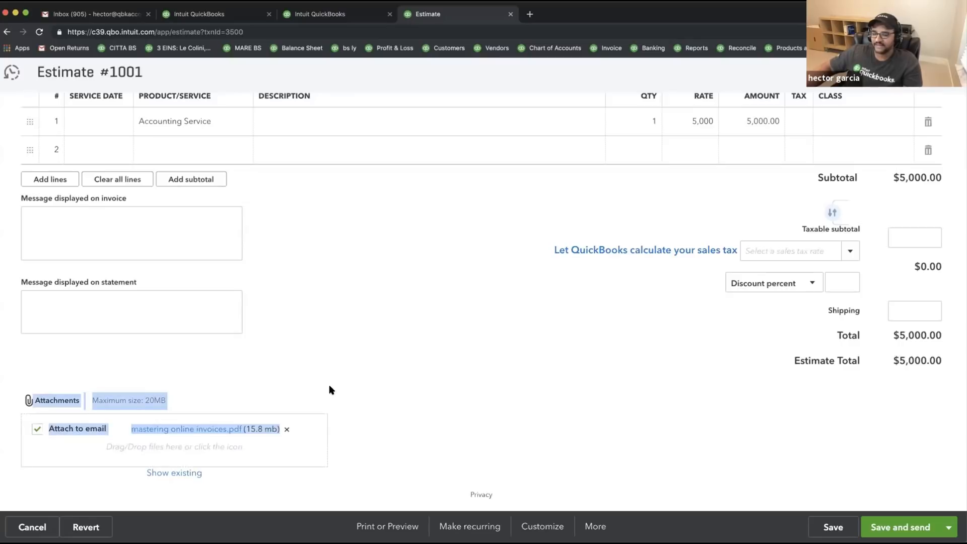
pyautogui.click(337, 383)
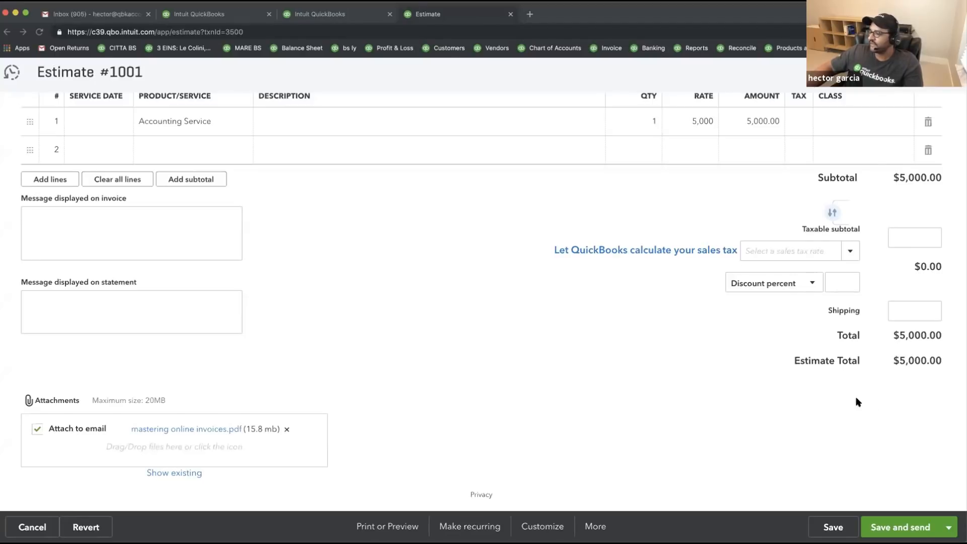
# - Move the PowerPoint slide show to Manage Recurring Transactions, then return to QuickBooks
pyautogui.press('super+Tab')
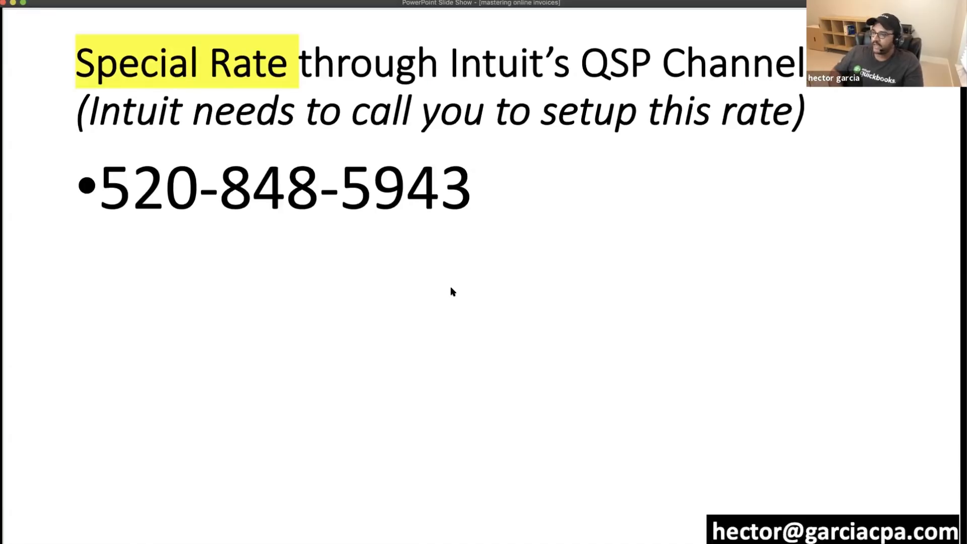
pyautogui.press('Right')
pyautogui.press('Right')
pyautogui.press('Right')
pyautogui.press('Right')
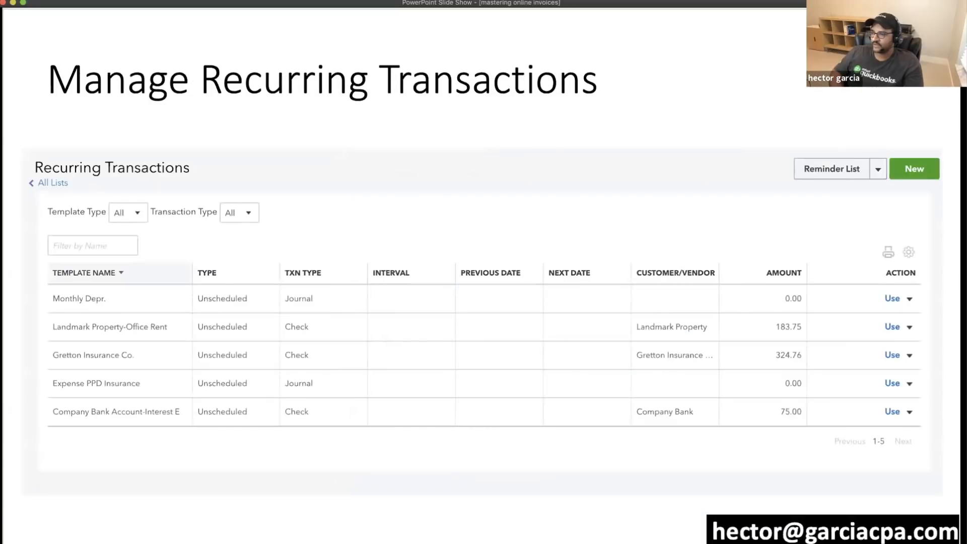
pyautogui.press('Right')
pyautogui.press('Left')
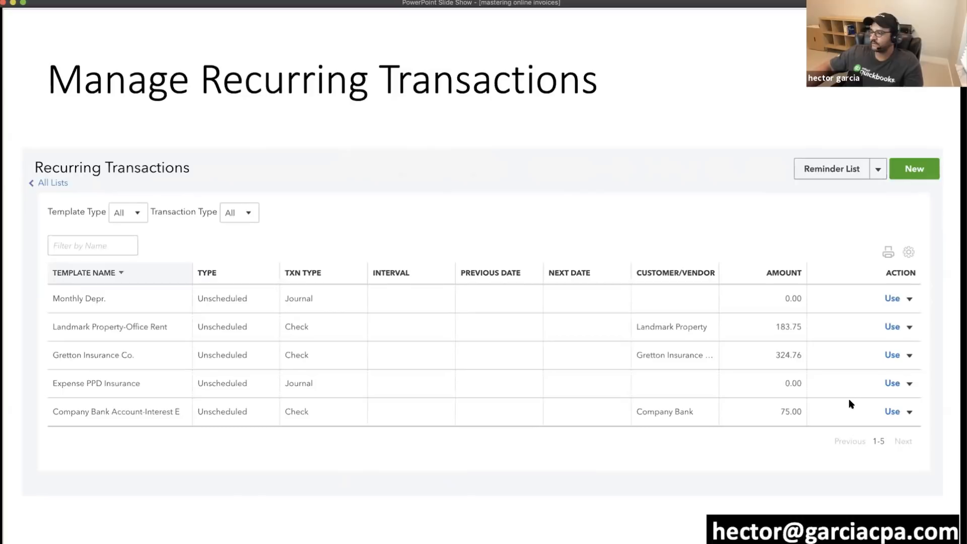
pyautogui.press('super+Tab')
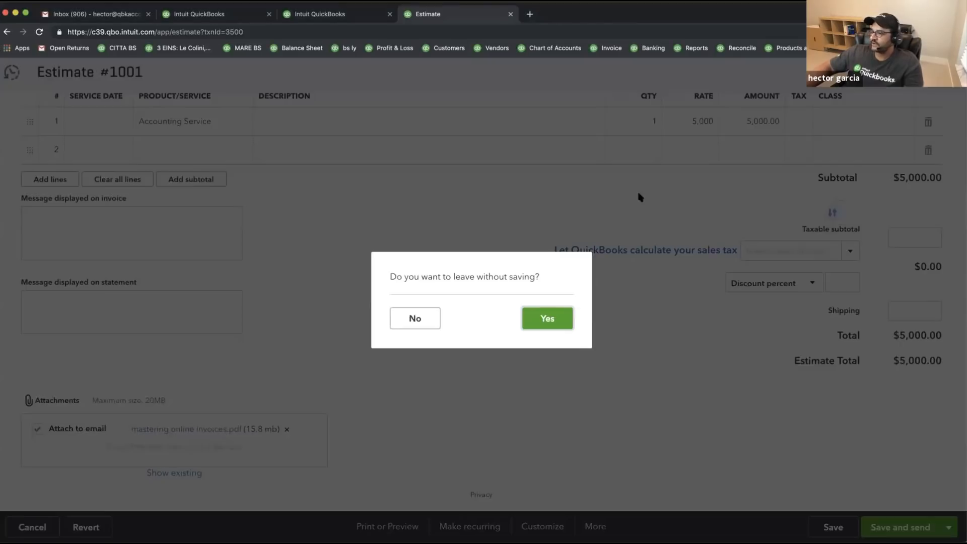
# - Discard the estimate and open the Recurring Transactions list
pyautogui.click(556, 313)
pyautogui.click(773, 74)
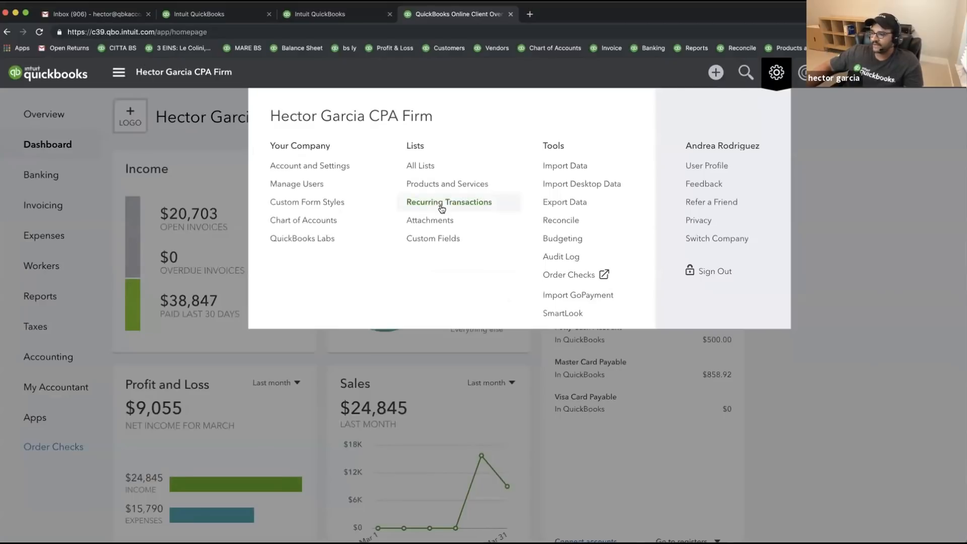
pyautogui.click(439, 206)
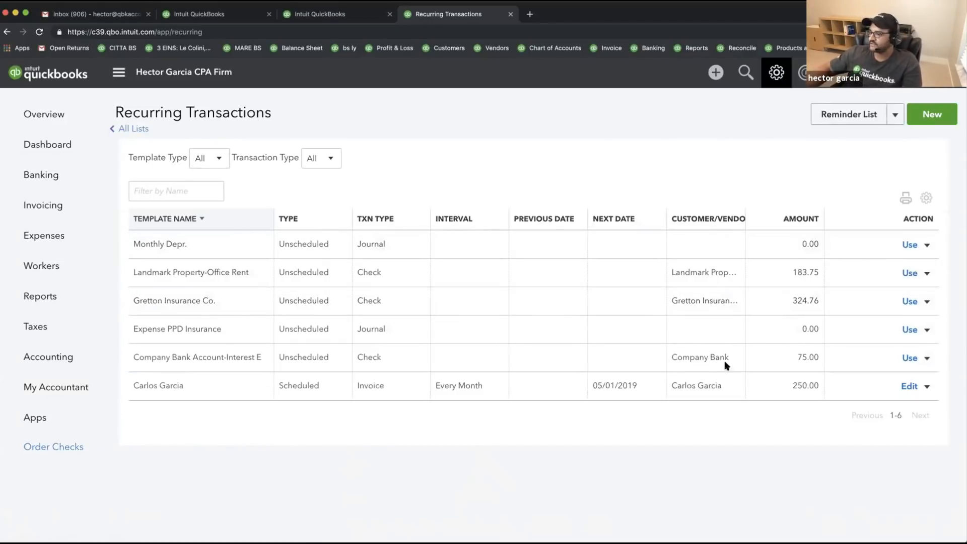
# - Point out the scheduled monthly invoice's next date 05/01/2019 and the unscheduled templates
pyautogui.tripleClick(615, 384)
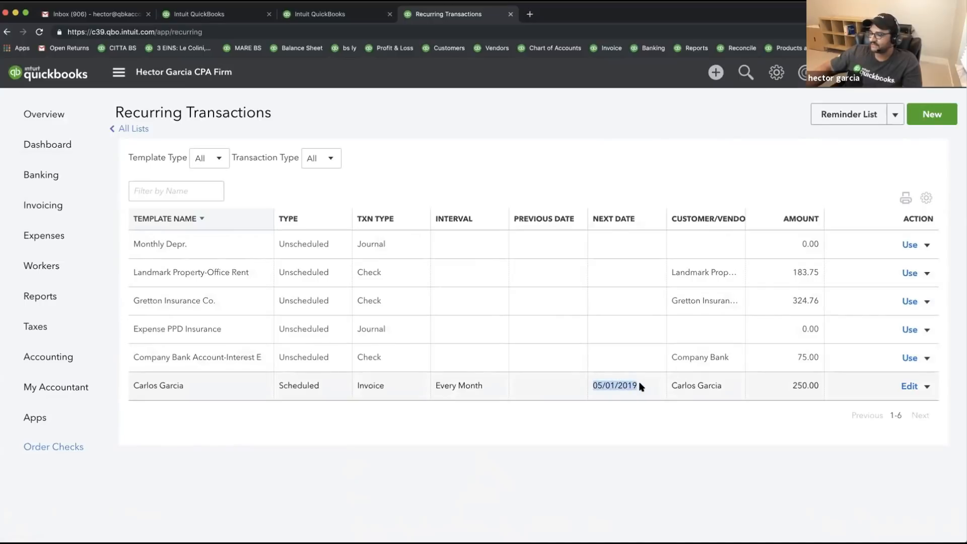
pyautogui.moveTo(433, 385); pyautogui.dragTo(496, 386)
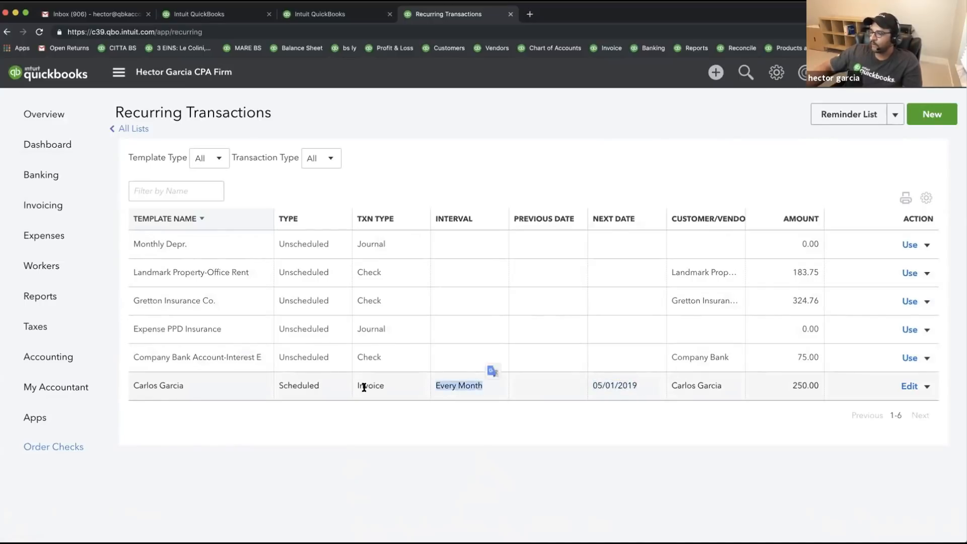
pyautogui.moveTo(357, 384); pyautogui.dragTo(381, 386)
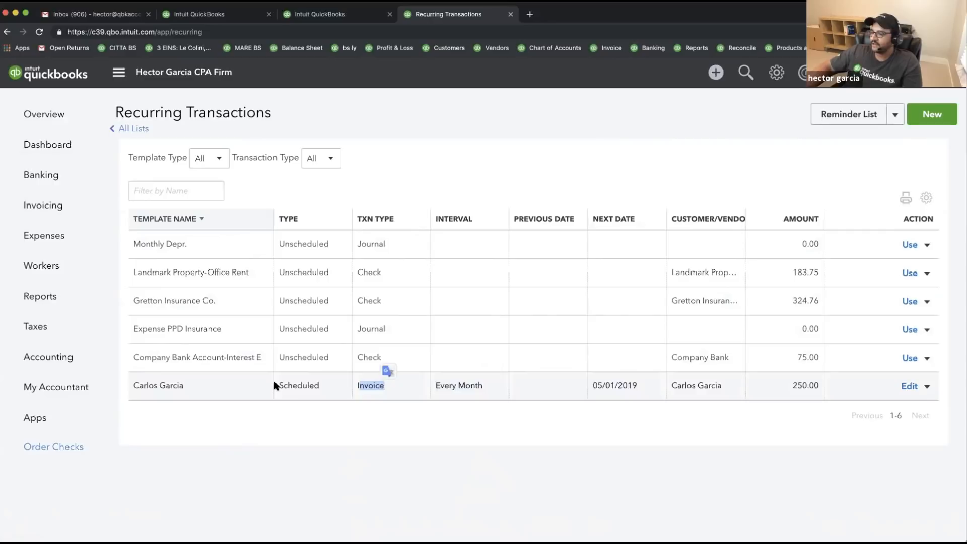
pyautogui.moveTo(274, 385); pyautogui.dragTo(319, 384)
pyautogui.click(330, 326)
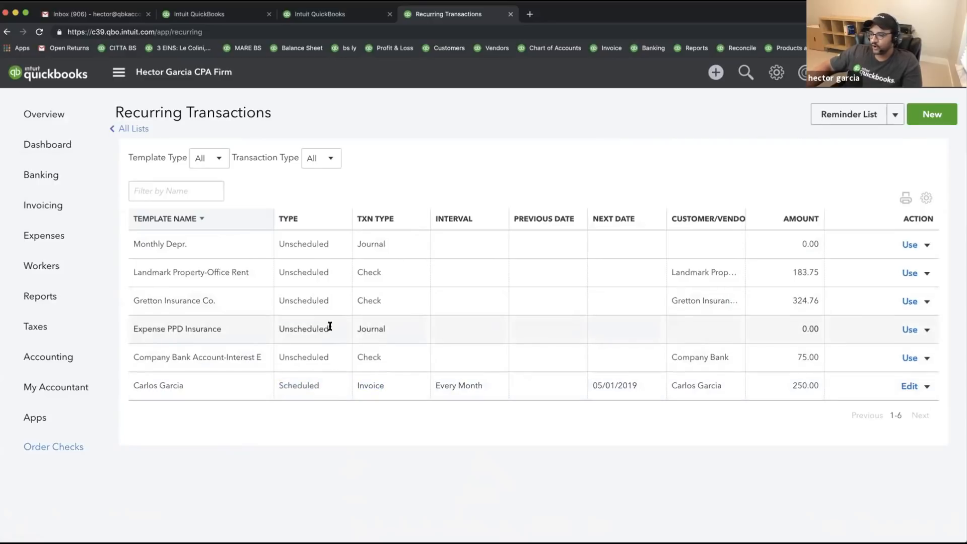
pyautogui.doubleClick(330, 326)
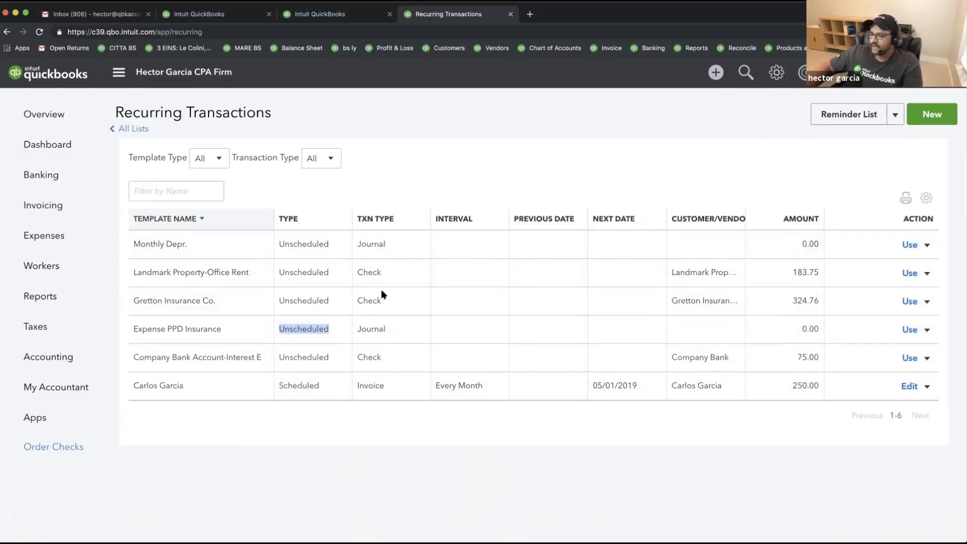
pyautogui.moveTo(296, 241); pyautogui.dragTo(317, 358)
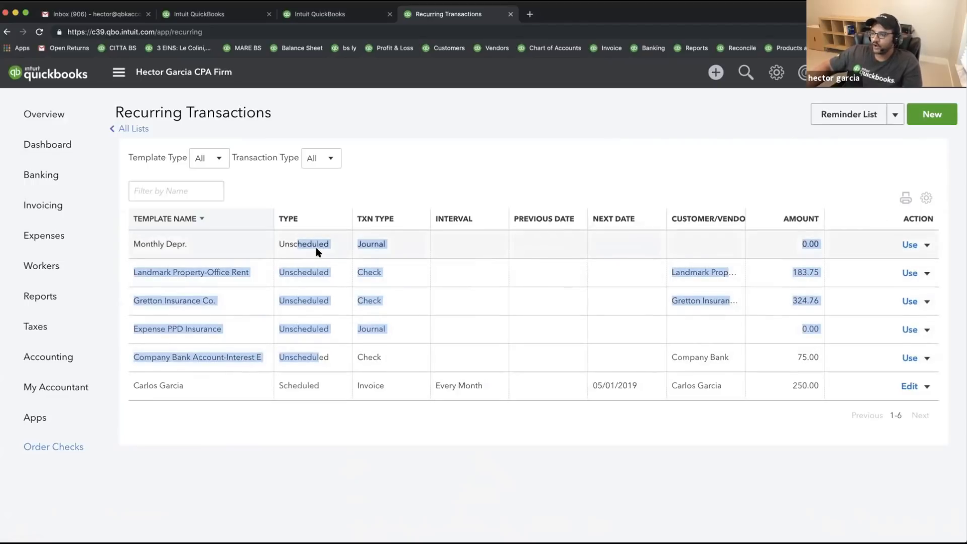
pyautogui.click(333, 256)
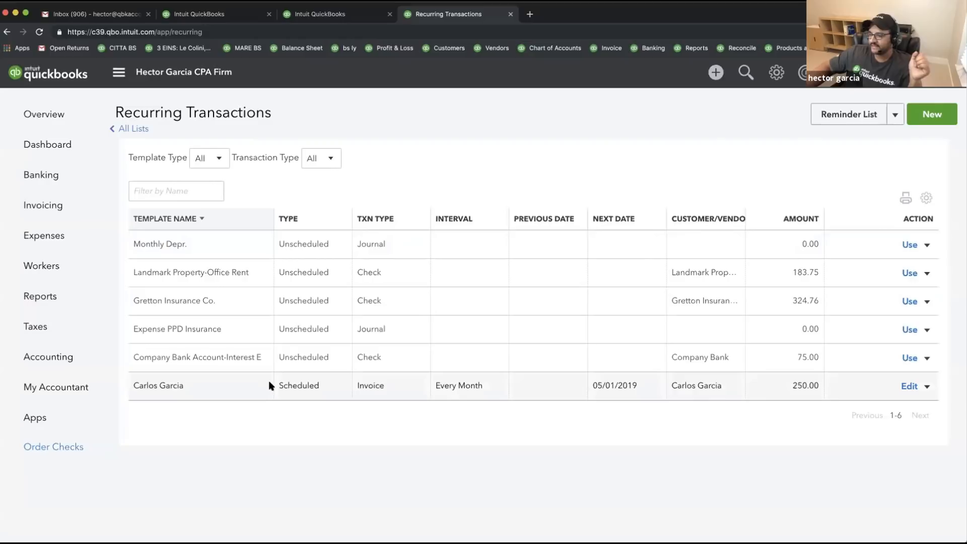
pyautogui.moveTo(270, 385); pyautogui.dragTo(325, 386)
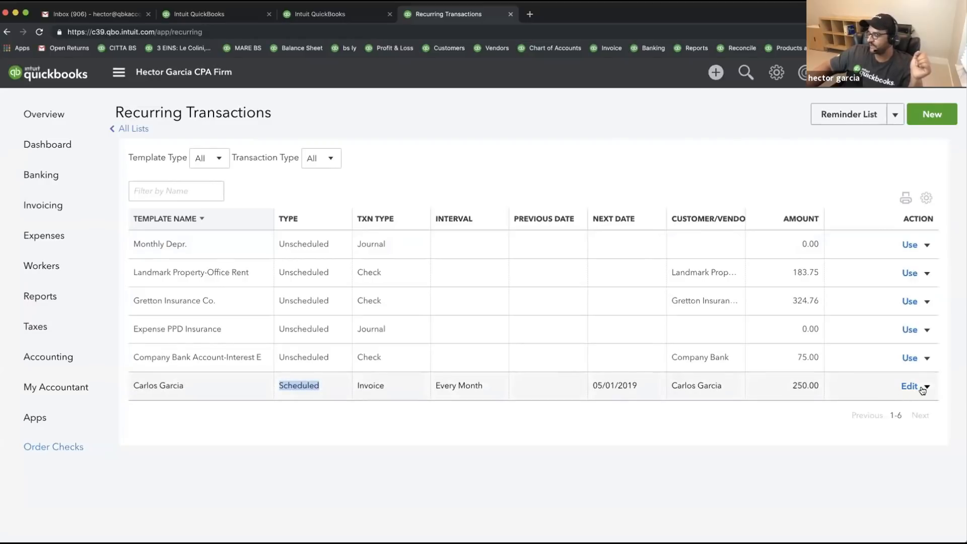
pyautogui.click(622, 429)
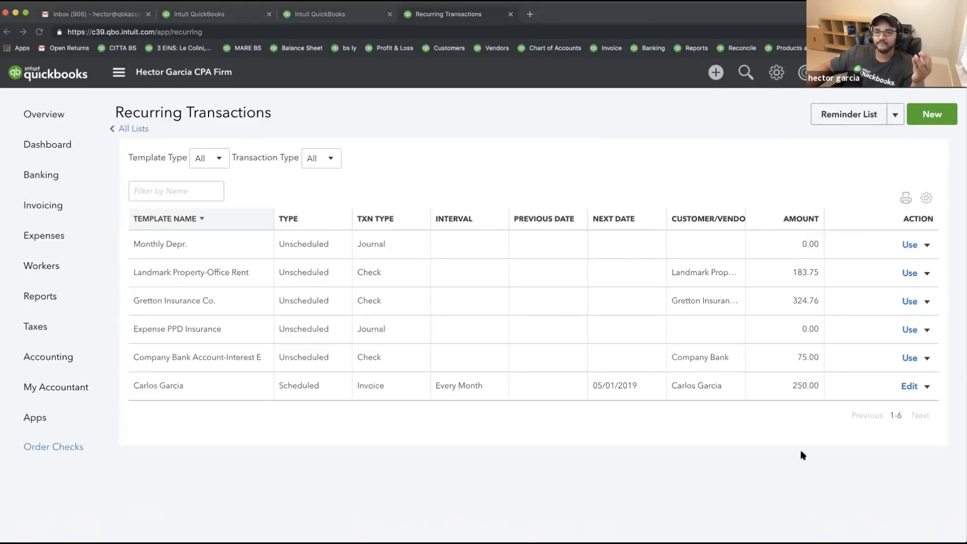
# - View the recurring invoice template, leave it unchanged, and go back to the dashboard
pyautogui.click(908, 386)
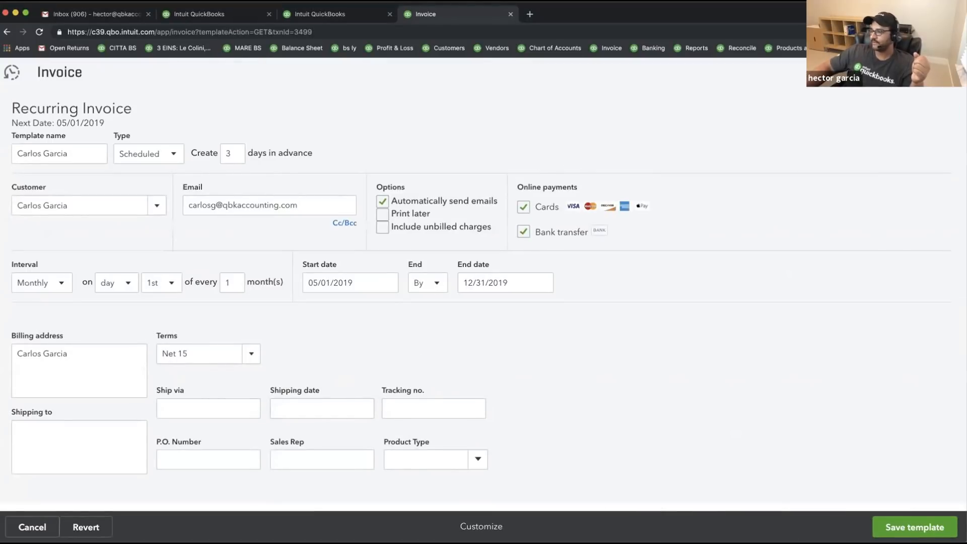
pyautogui.click(32, 527)
pyautogui.click(543, 325)
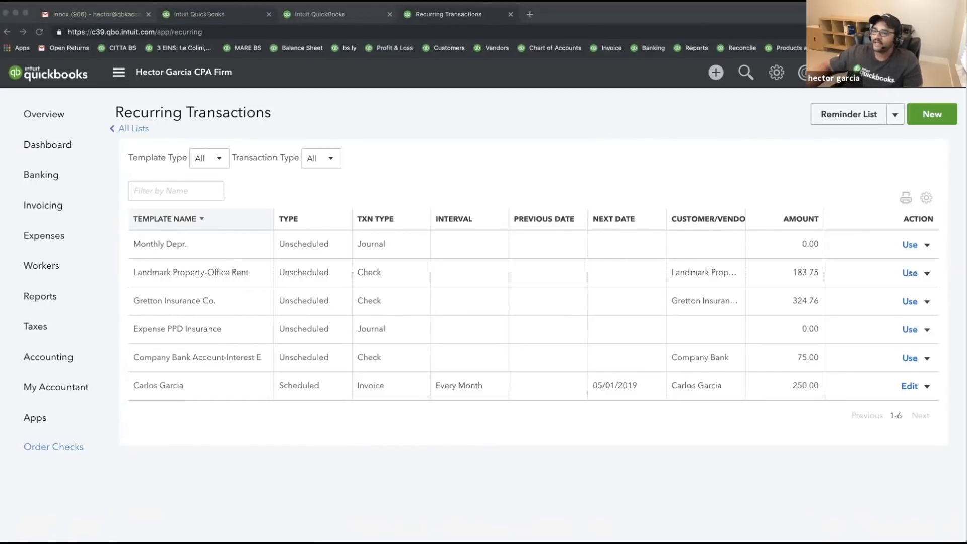
pyautogui.click(1, 140)
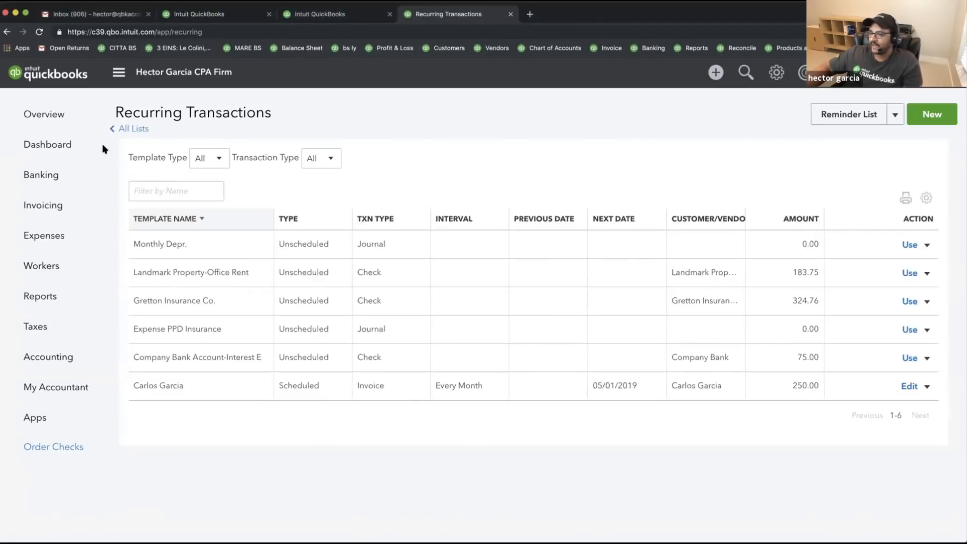
pyautogui.click(48, 146)
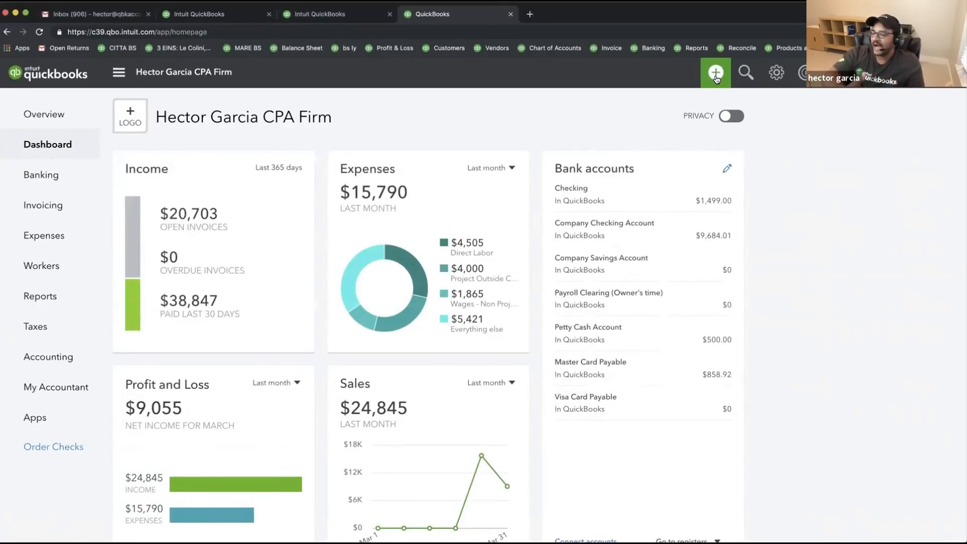
# - Start a weekly timesheet for the employee, charging the customer for Accounting Service
pyautogui.click(715, 75)
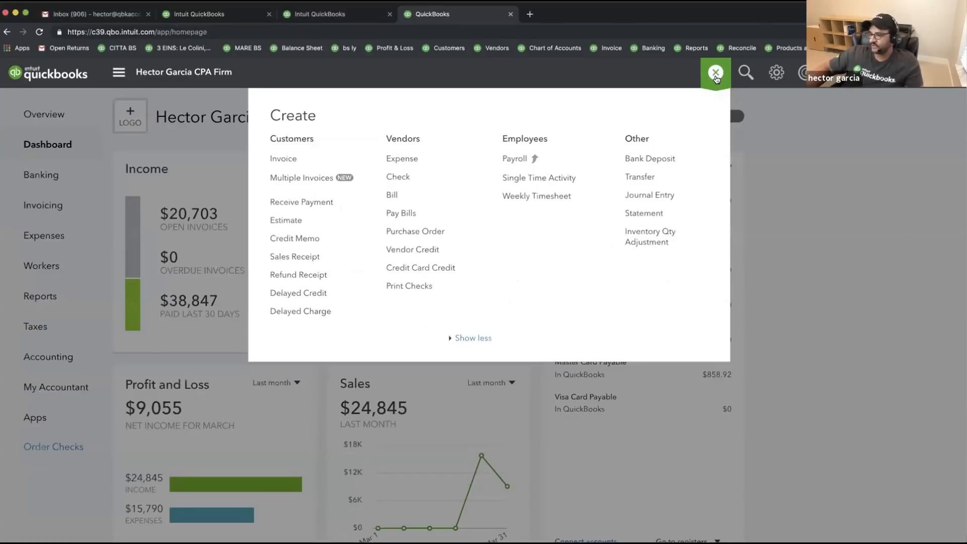
pyautogui.click(540, 197)
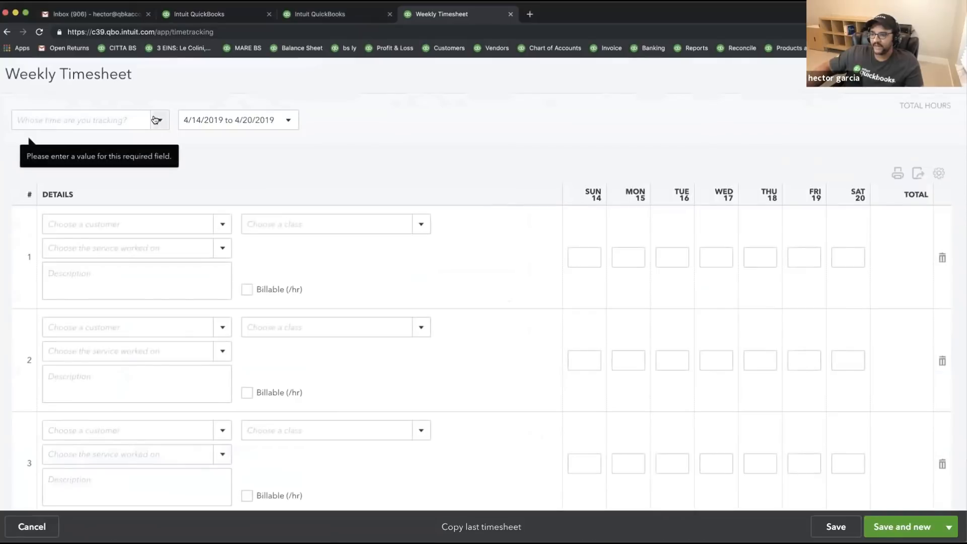
pyautogui.click(150, 121)
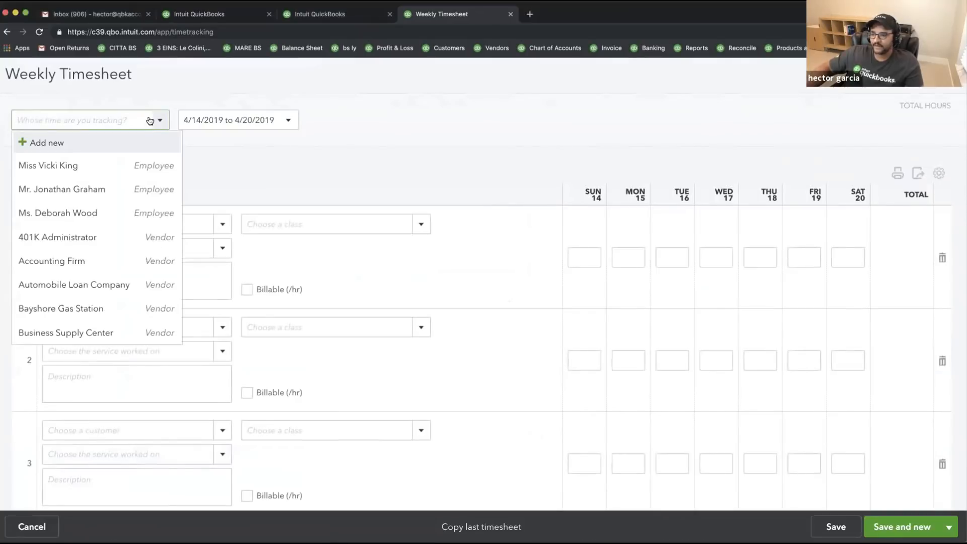
pyautogui.click(58, 165)
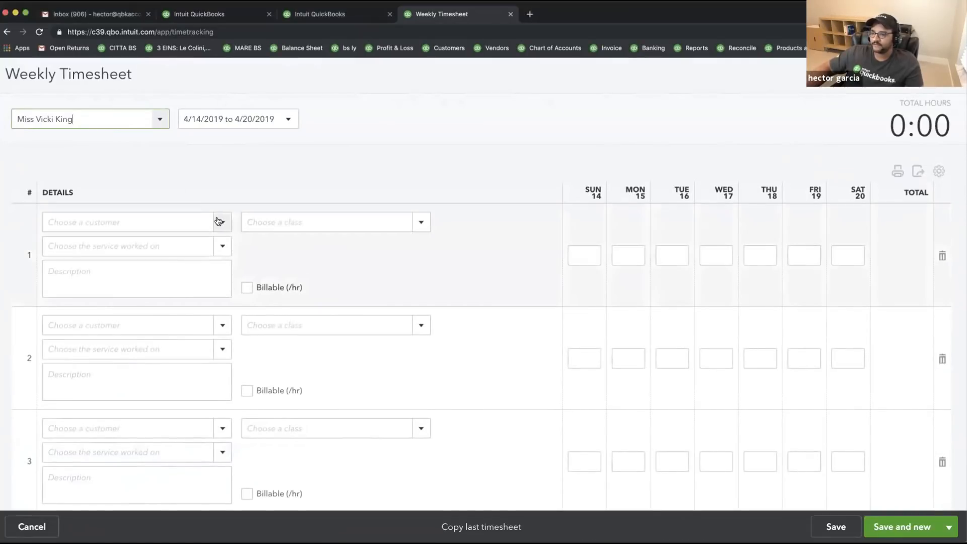
pyautogui.click(218, 221)
pyautogui.click(98, 343)
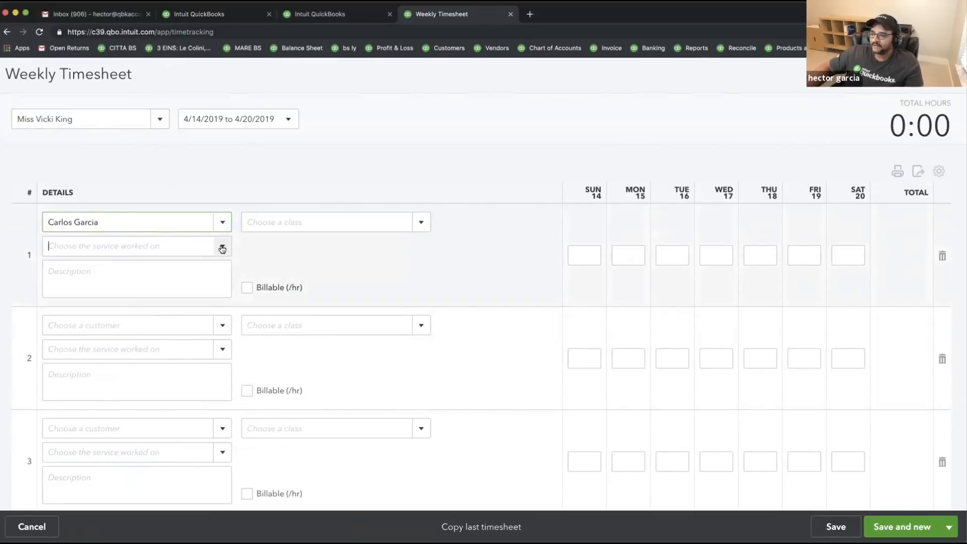
pyautogui.click(221, 249)
pyautogui.click(98, 294)
# - Enter 4 hours on Sunday and 8 hours on Monday
pyautogui.click(587, 252)
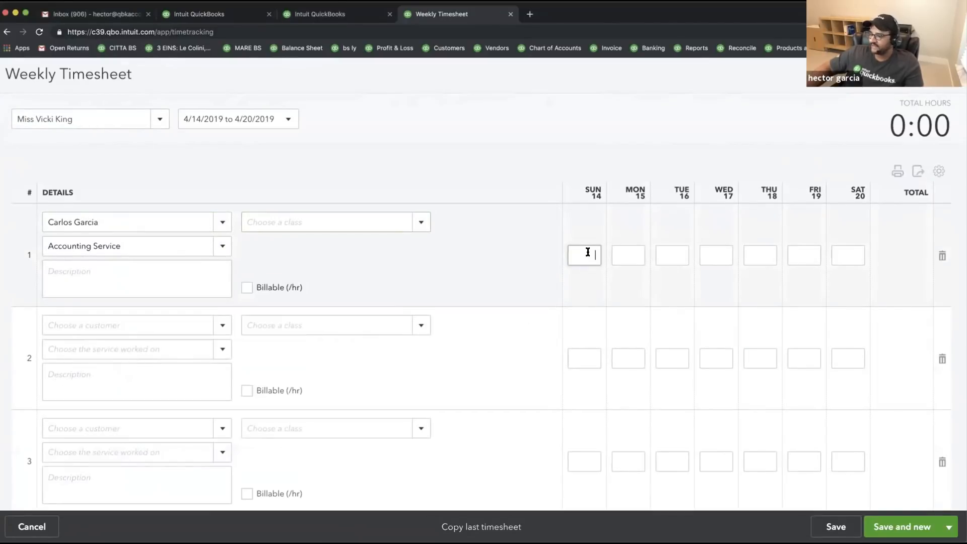
pyautogui.write('4')
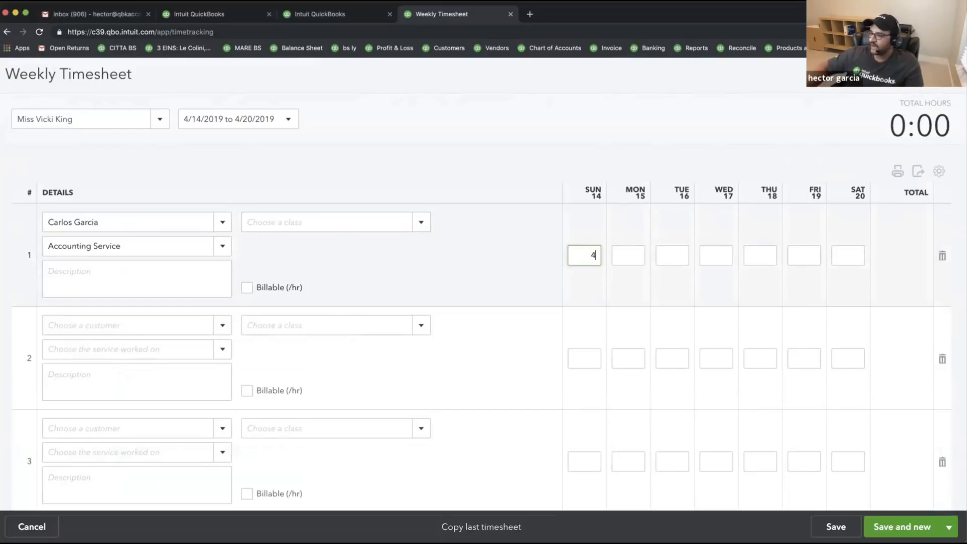
pyautogui.click(627, 252)
pyautogui.write('8')
pyautogui.press('Tab')
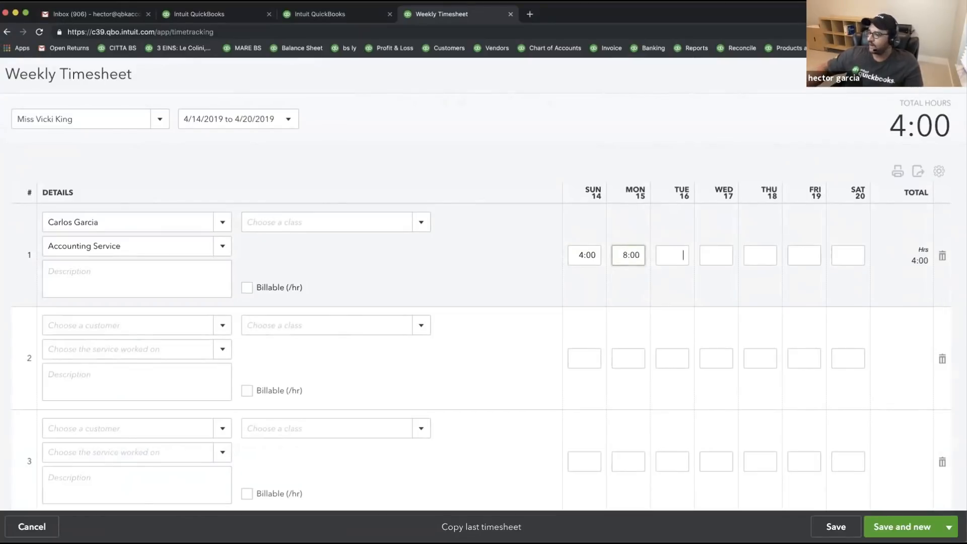
pyautogui.click(33, 118)
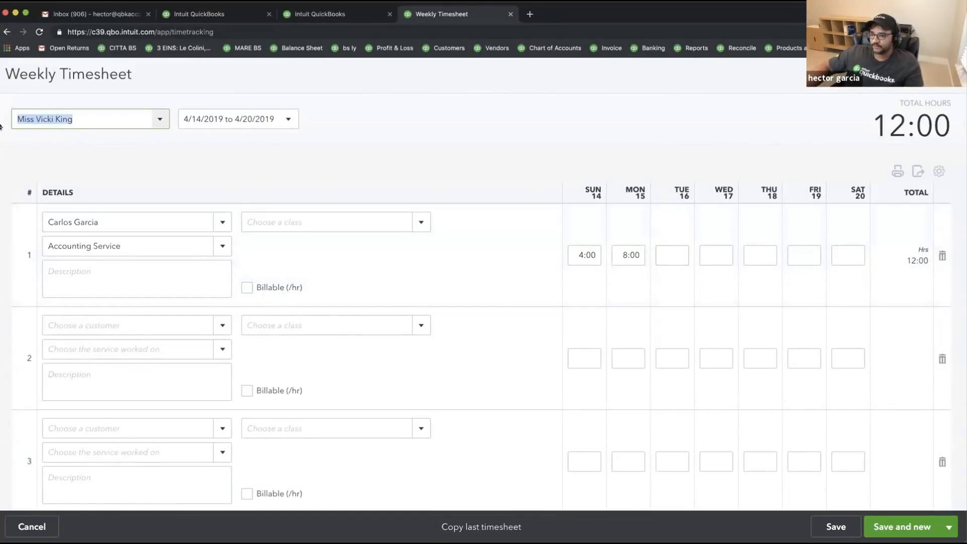
pyautogui.click(599, 254)
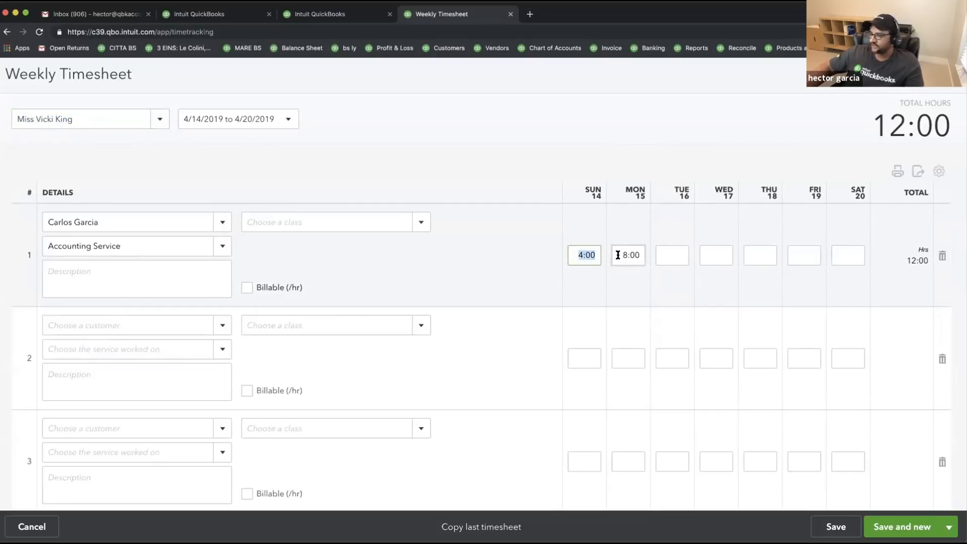
pyautogui.moveTo(615, 254); pyautogui.dragTo(652, 258)
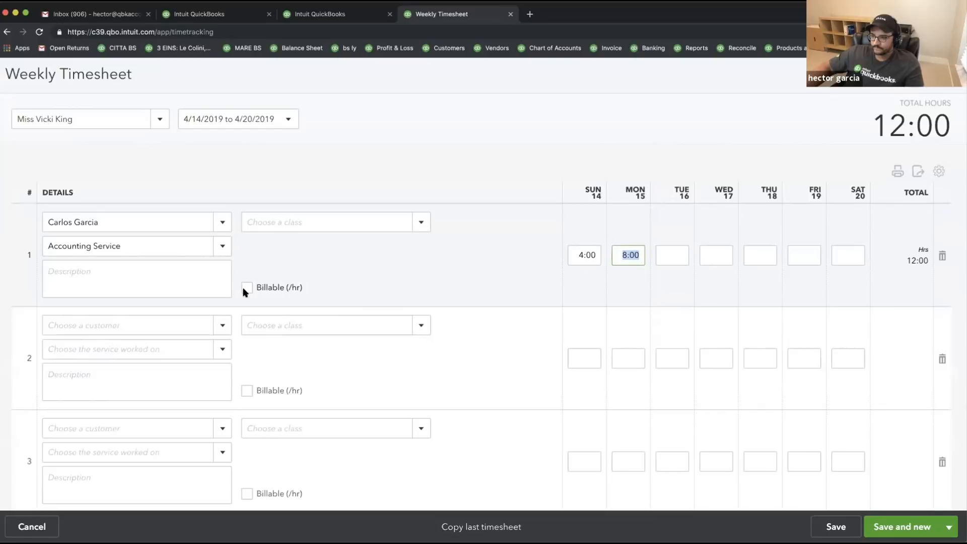
# - Mark the time billable at 35.00/hr for a $420.00 total and save the timesheet
pyautogui.click(247, 287)
pyautogui.click(328, 287)
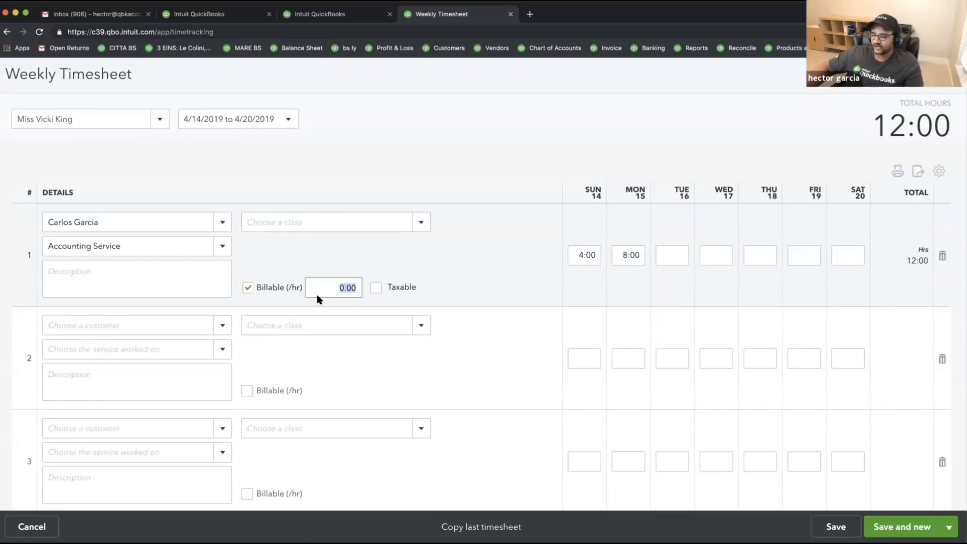
pyautogui.write('35')
pyautogui.press('Tab')
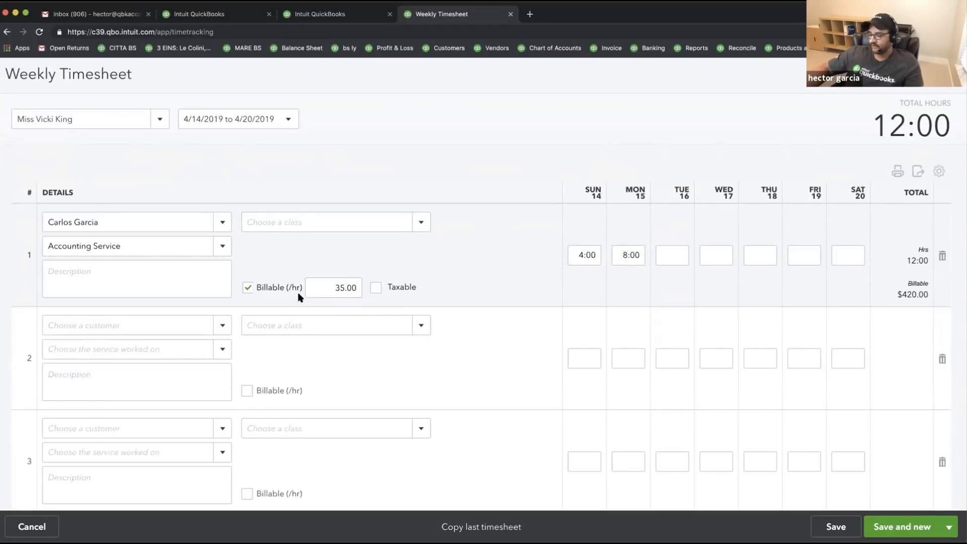
pyautogui.moveTo(897, 294); pyautogui.dragTo(927, 295)
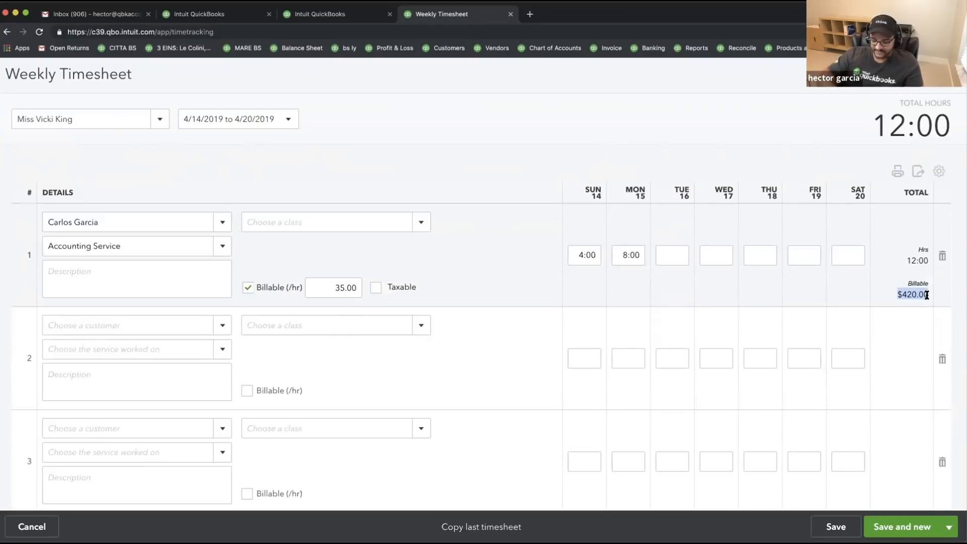
pyautogui.press('super+equal')
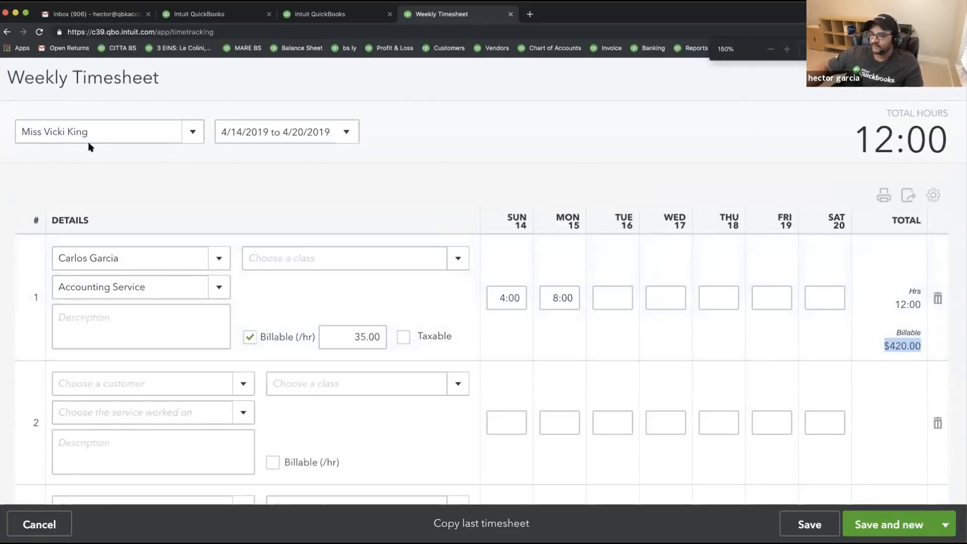
pyautogui.moveTo(142, 259); pyautogui.dragTo(26, 258)
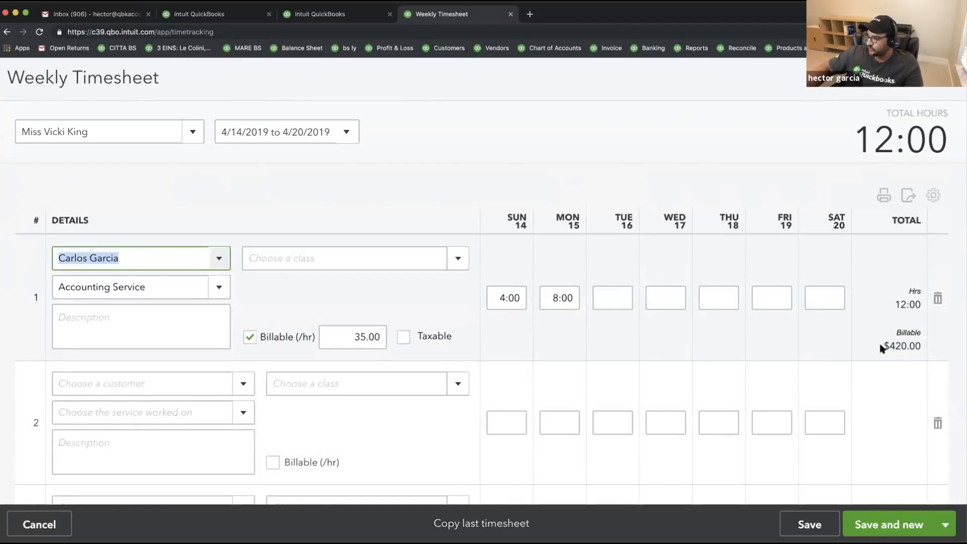
pyautogui.moveTo(882, 347); pyautogui.dragTo(926, 351)
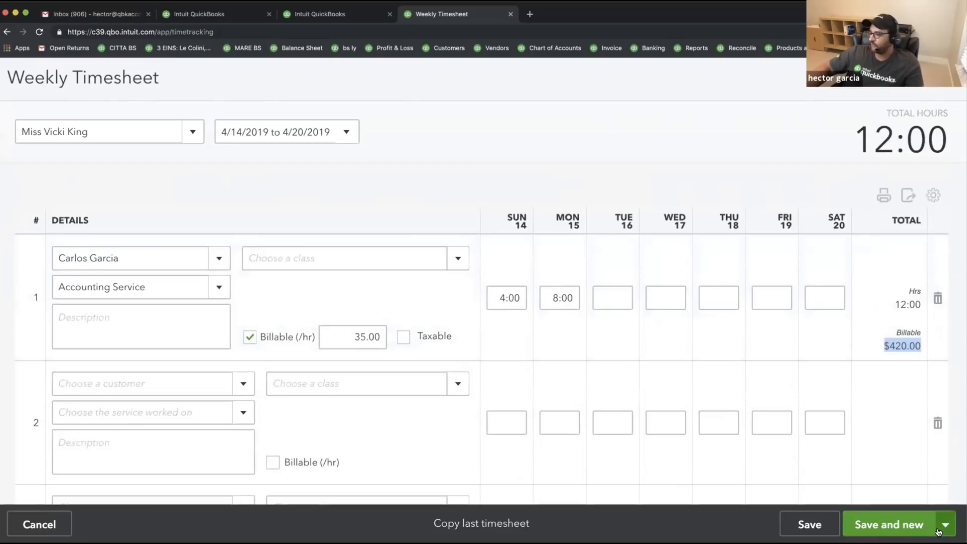
pyautogui.click(945, 525)
pyautogui.click(861, 498)
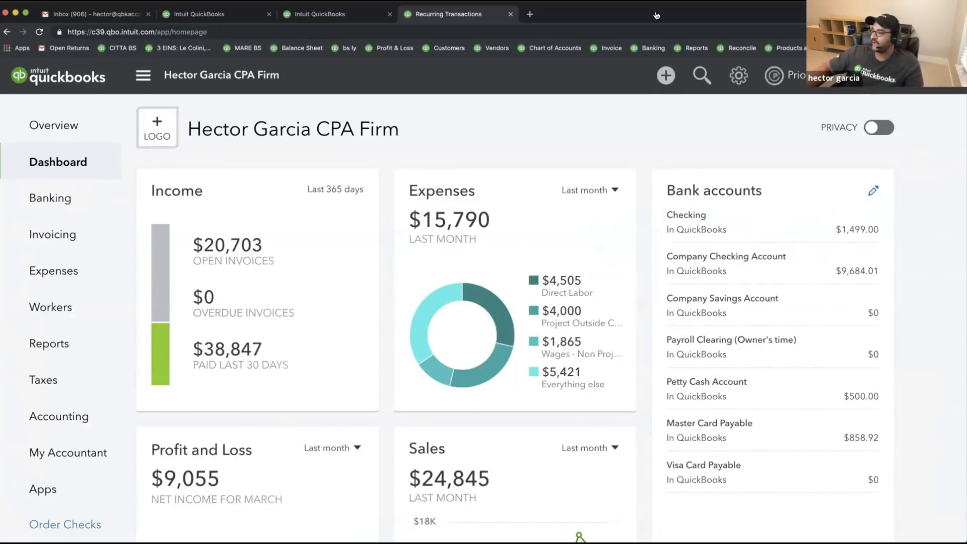
# - Start a new expense and add FedEx as a new vendor payee
pyautogui.click(665, 76)
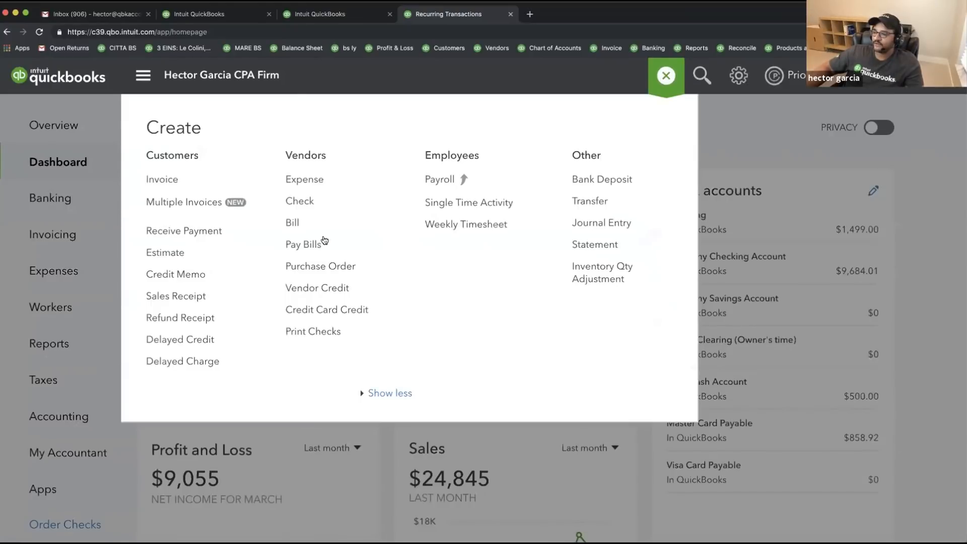
pyautogui.click(303, 180)
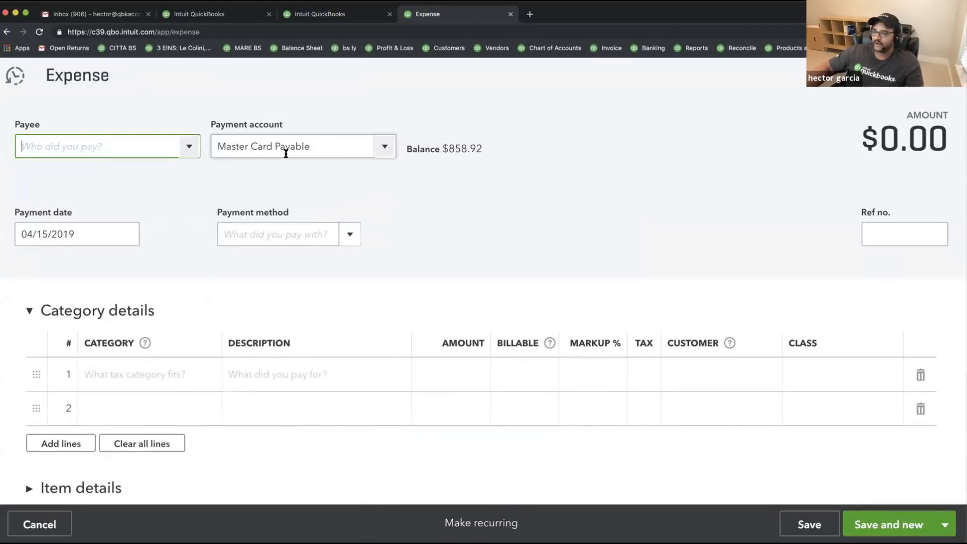
pyautogui.click(189, 146)
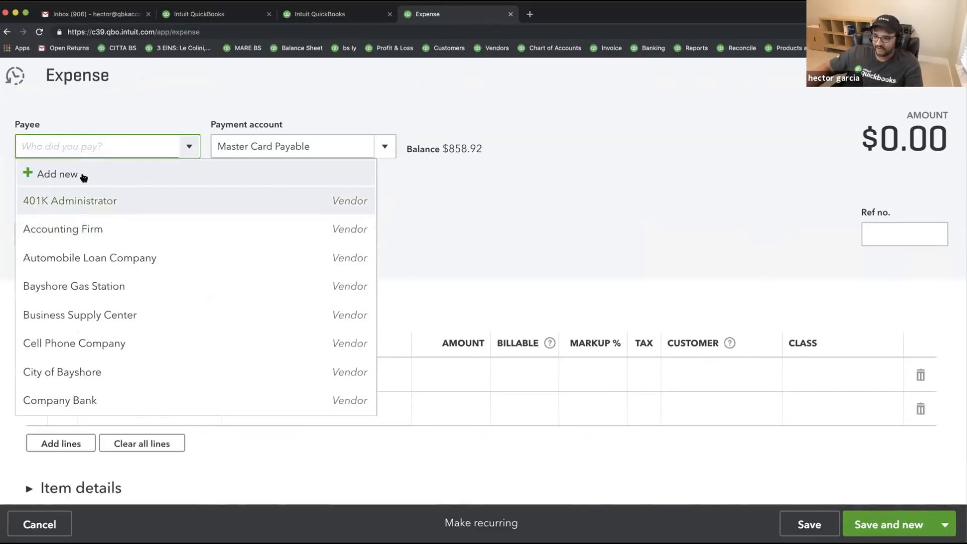
pyautogui.write('fedex')
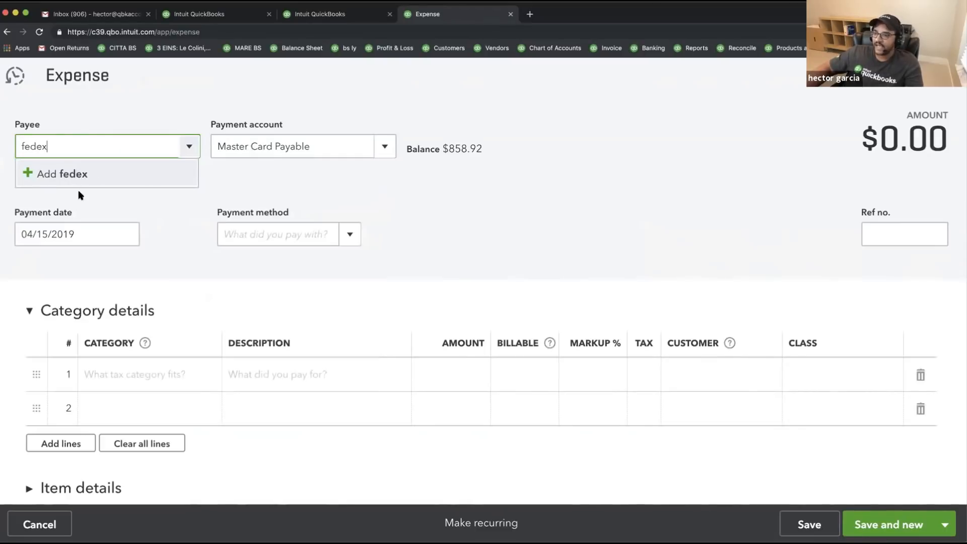
pyautogui.click(71, 176)
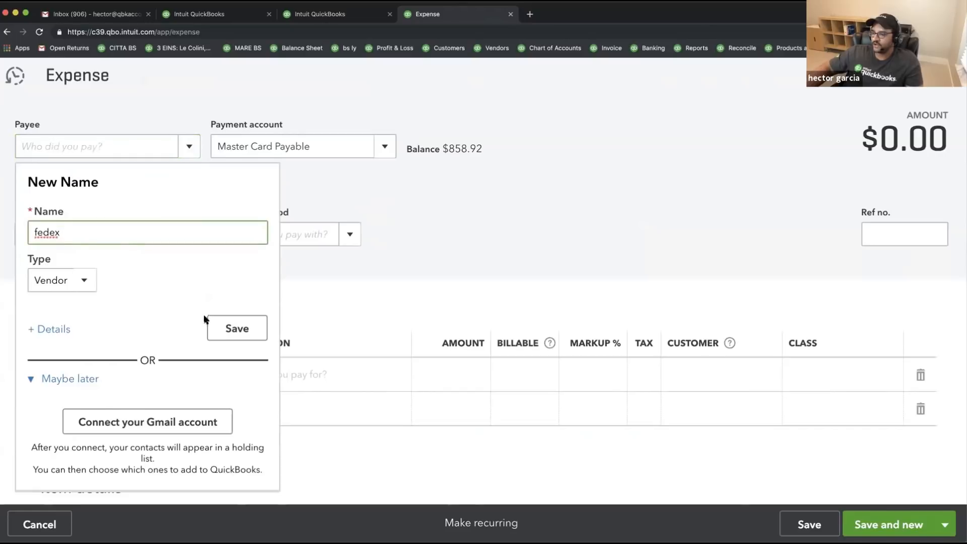
pyautogui.click(230, 329)
# - Categorize the line as Postage and Delivery with an 'Overnight Docs to Custome' description, spelling corrected
pyautogui.click(142, 374)
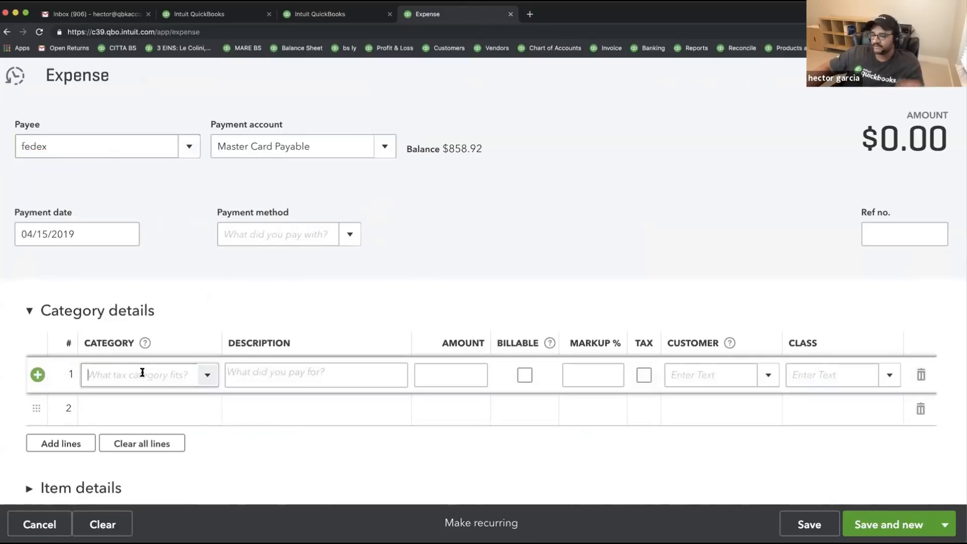
pyautogui.write('shi')
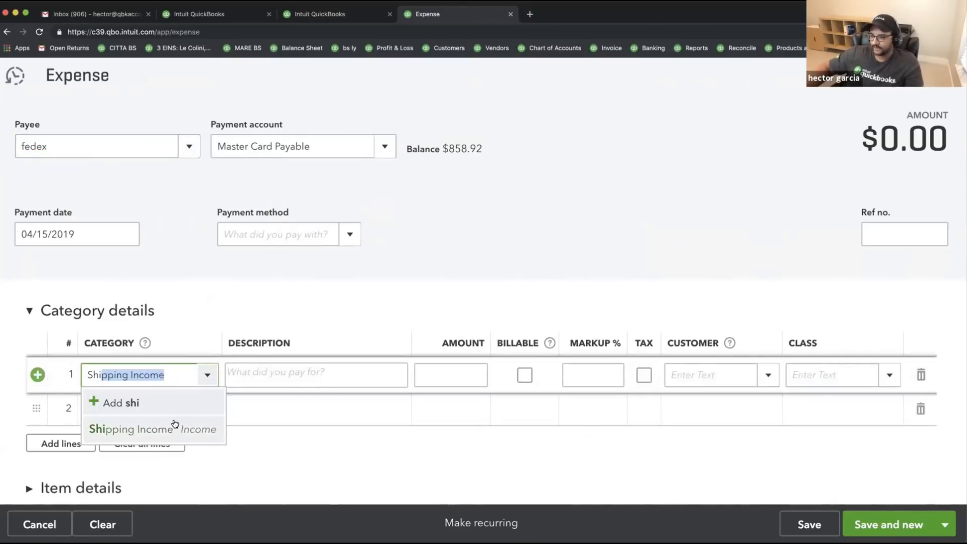
pyautogui.write('p')
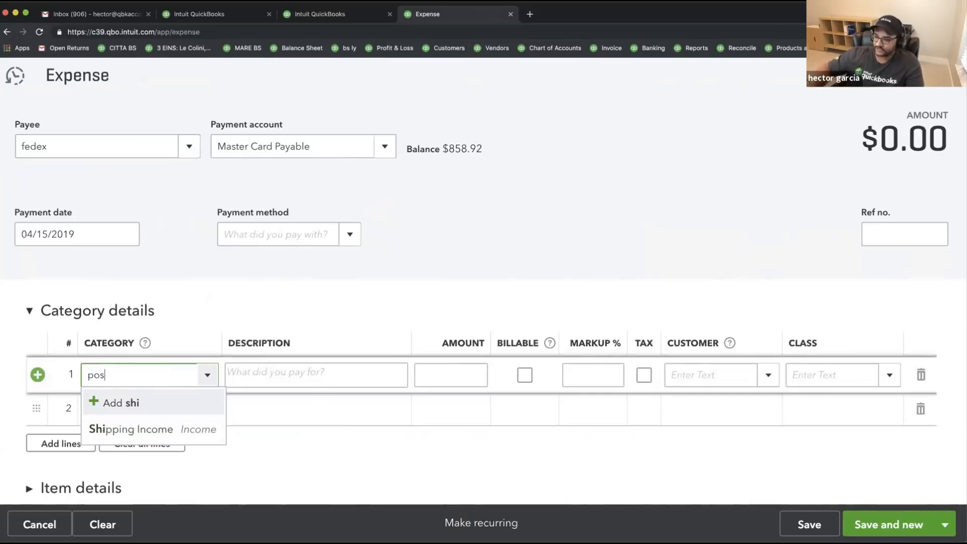
pyautogui.write('ostage and Delivery')
pyautogui.click(186, 428)
pyautogui.click(326, 373)
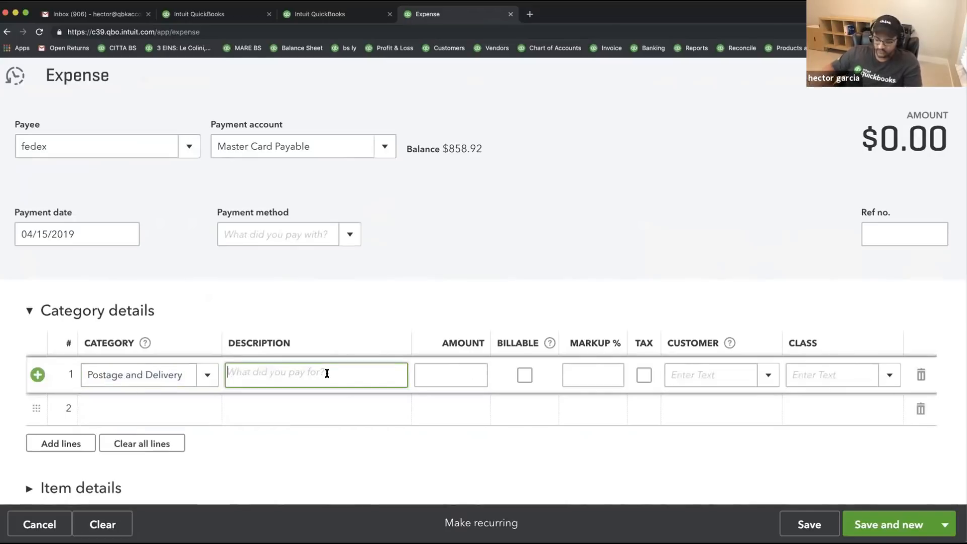
pyautogui.write('Oveni')
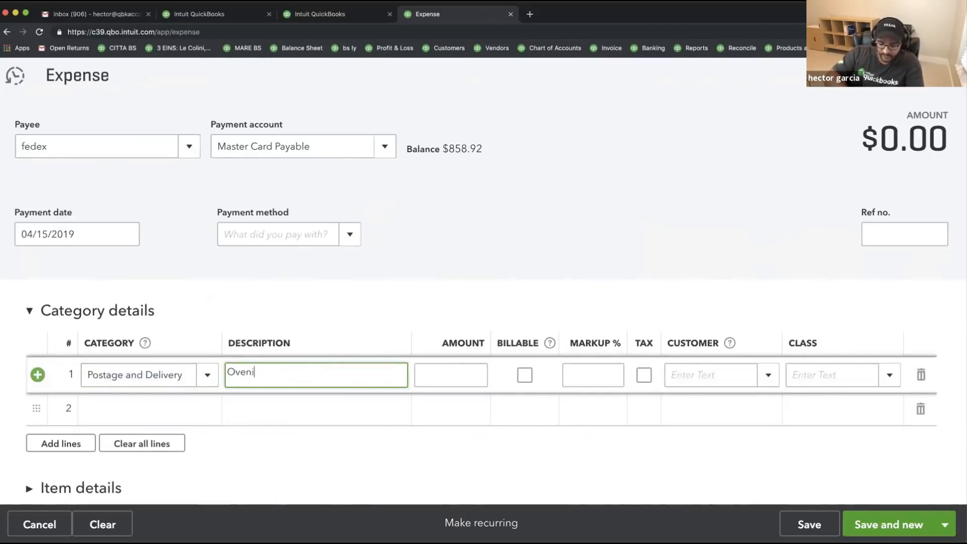
pyautogui.write('ght Docs t')
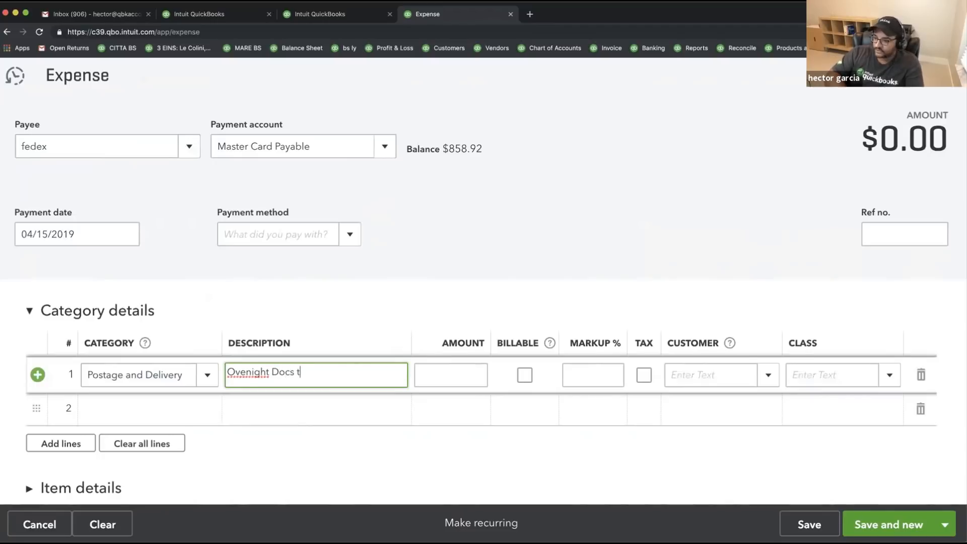
pyautogui.write('o Customer')
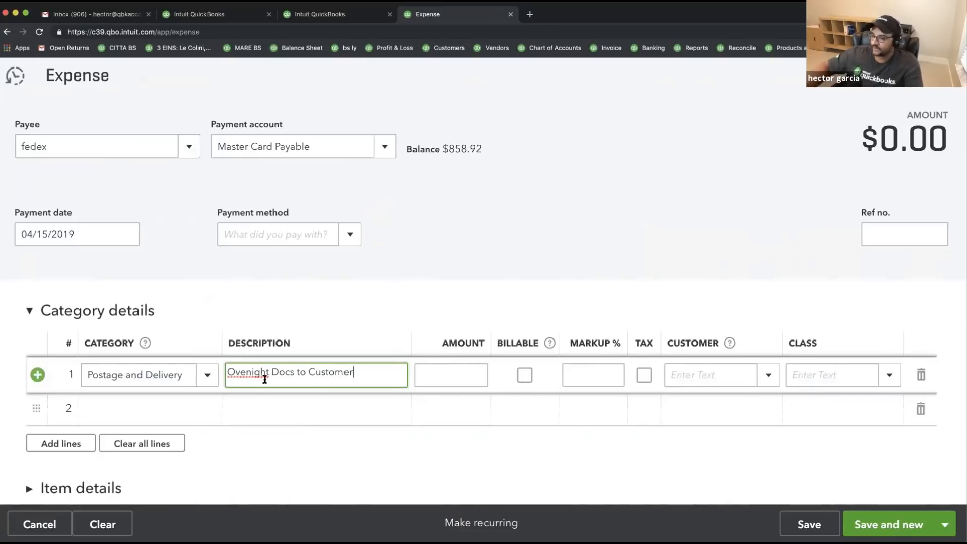
pyautogui.rightClick(256, 373)
pyautogui.click(270, 382)
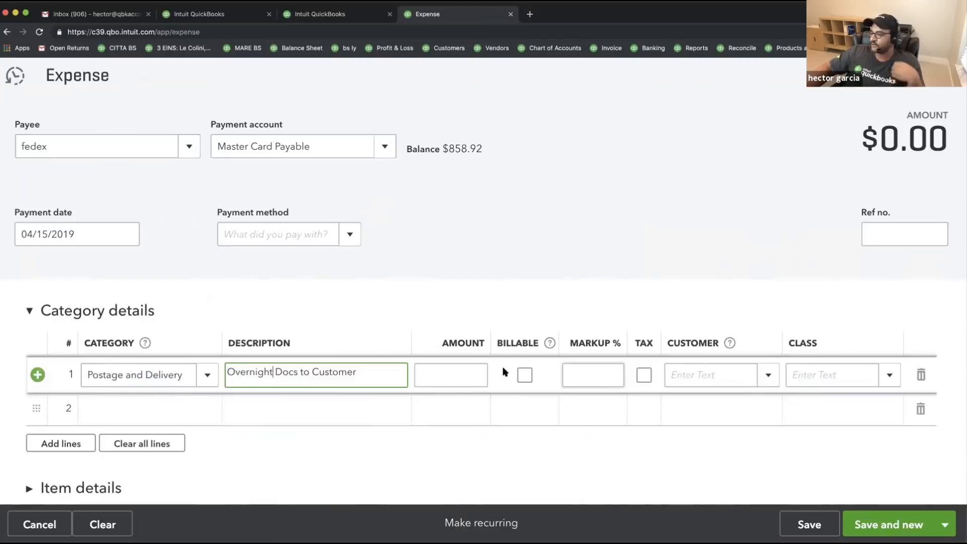
# - Enter the 21.75 amount, assign the line to the individual customer, and save and close
pyautogui.click(460, 374)
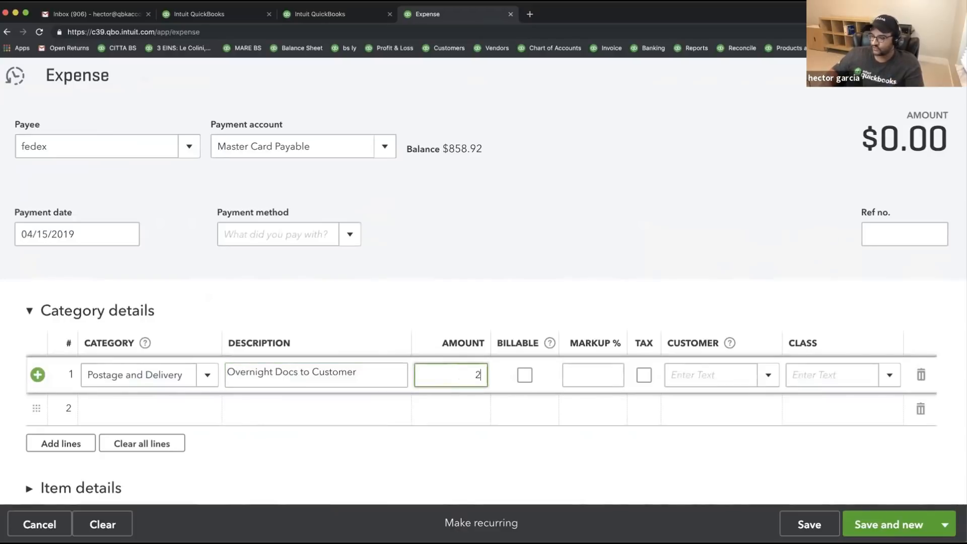
pyautogui.write('21.75')
pyautogui.press('Tab')
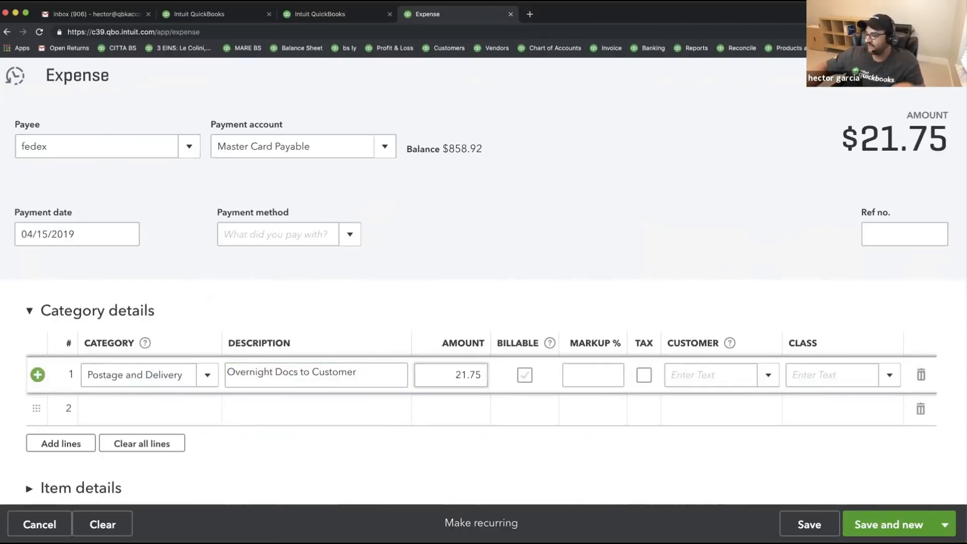
pyautogui.click(769, 375)
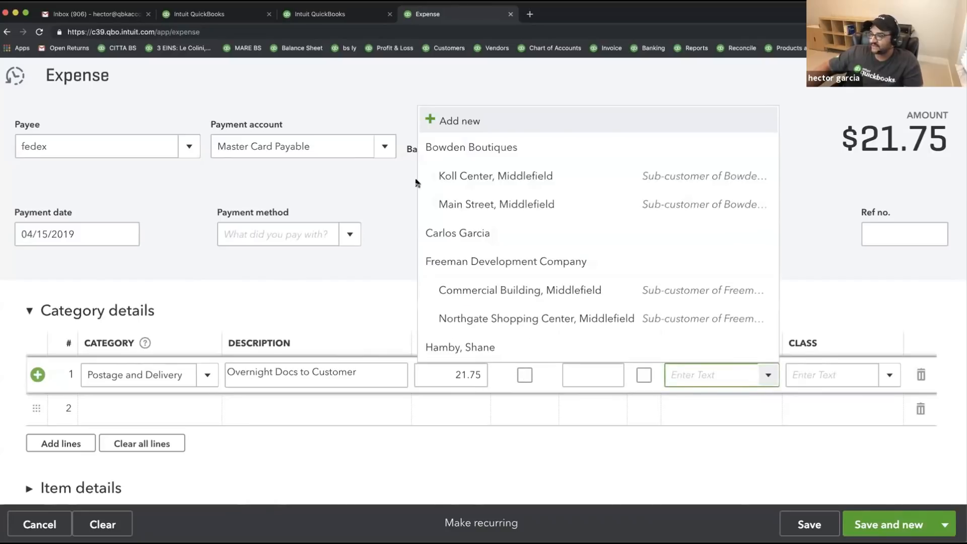
pyautogui.click(466, 235)
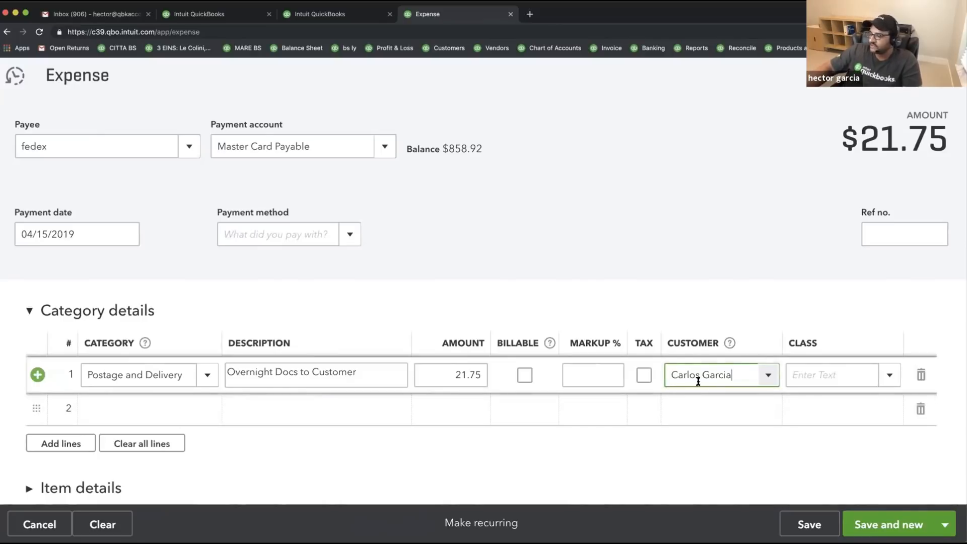
pyautogui.click(944, 524)
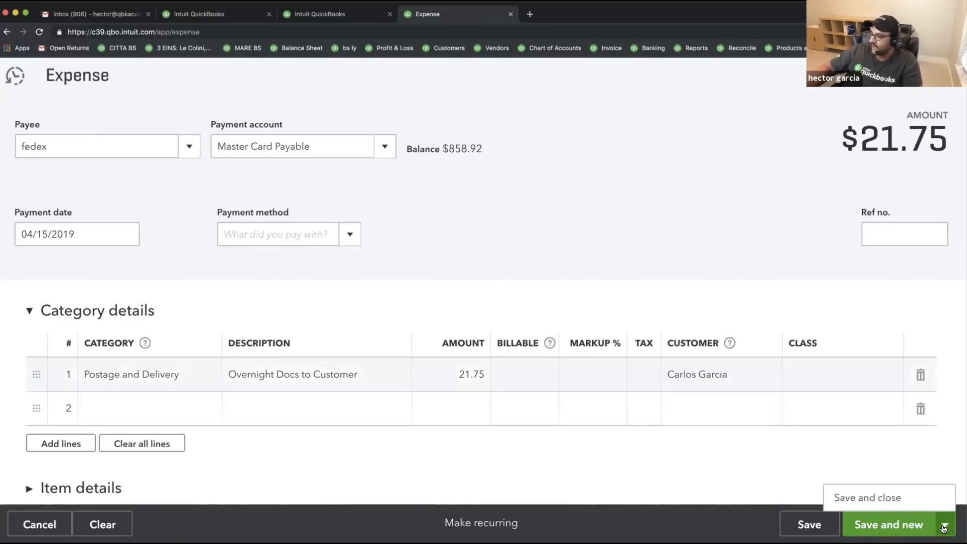
pyautogui.click(865, 498)
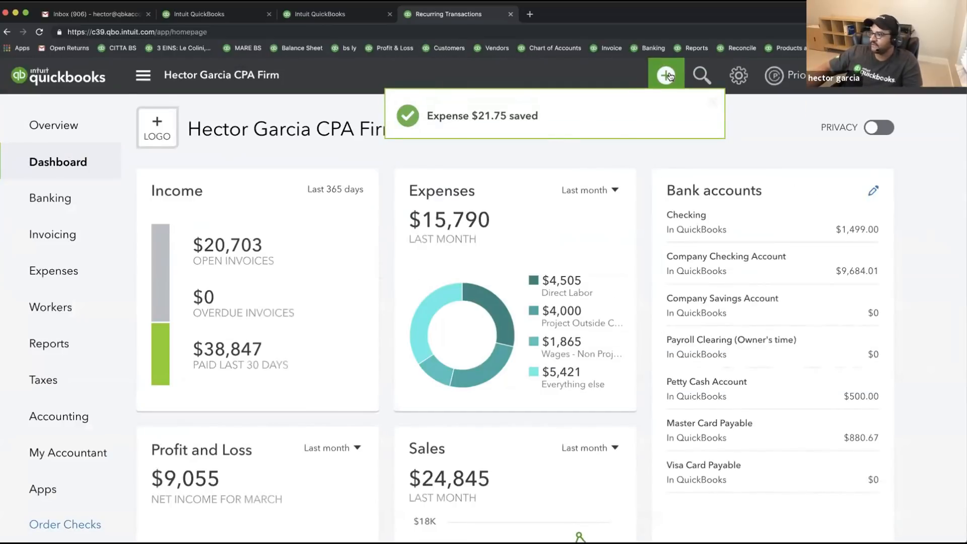
pyautogui.click(654, 76)
# - Start a new invoice billed to the individual customer
pyautogui.click(163, 179)
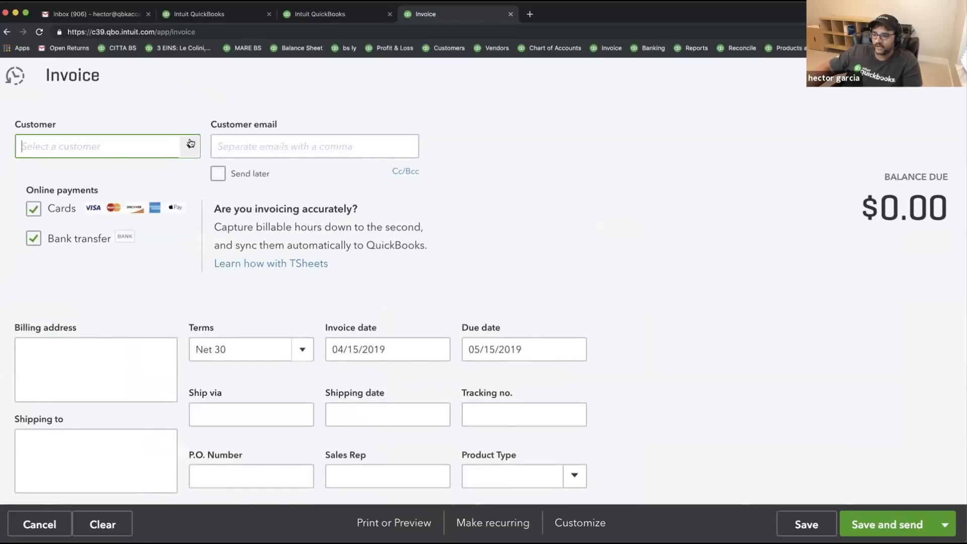
pyautogui.click(188, 145)
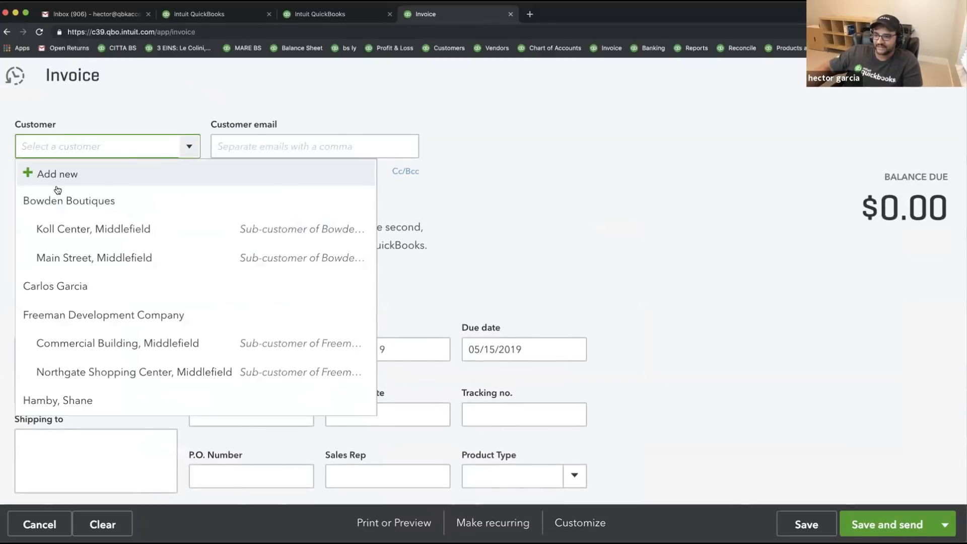
pyautogui.click(79, 289)
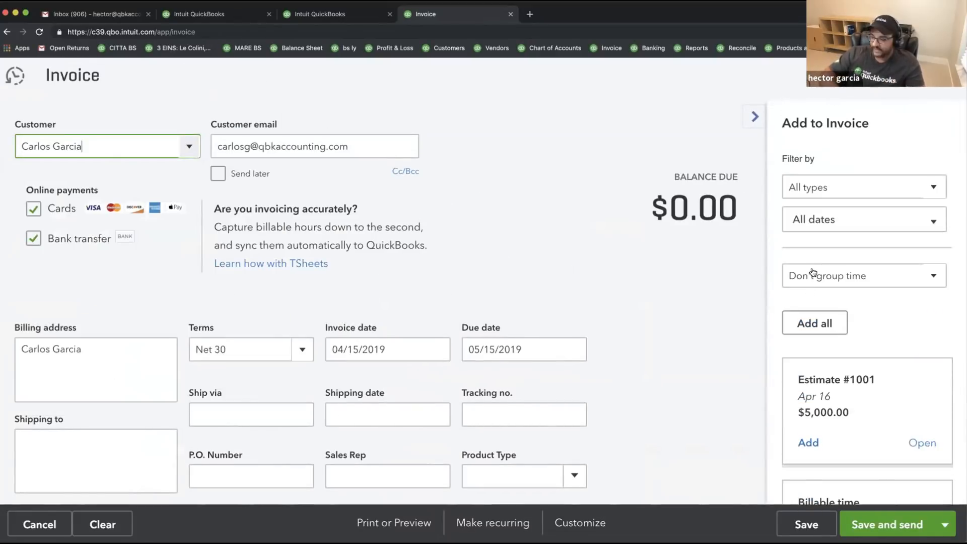
pyautogui.press('super+minus')
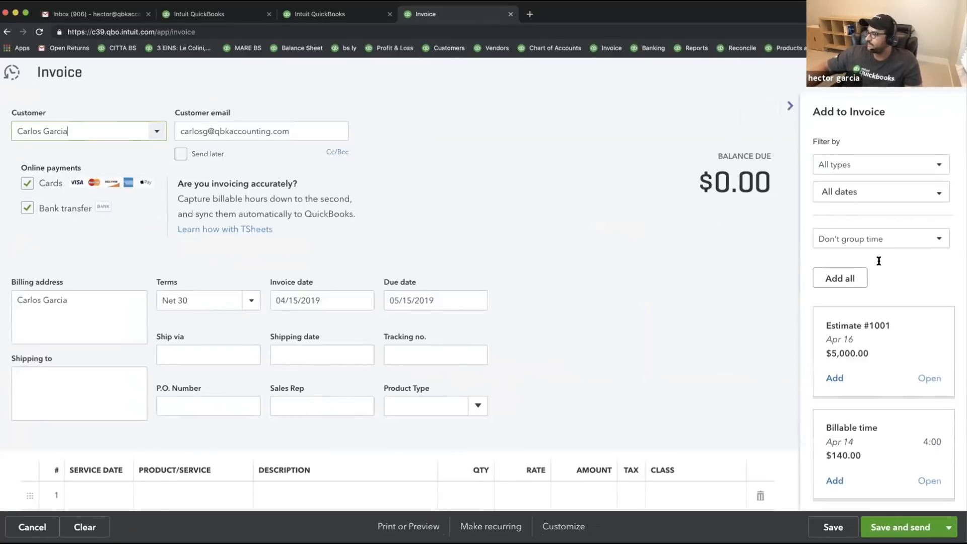
pyautogui.scroll(-3, 877, 251)
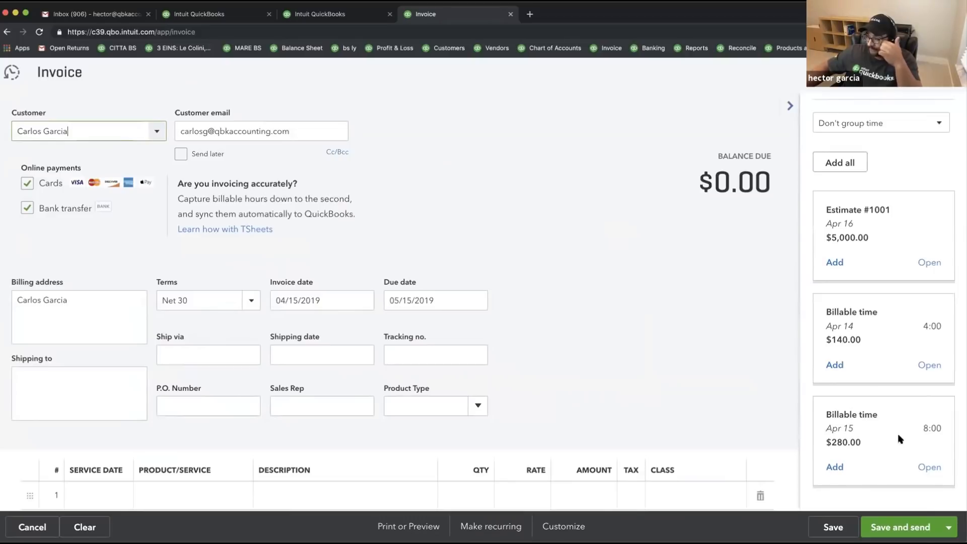
# - Add the Apr 14 and Apr 15 billable time entries, then discard the $420 invoice unsaved
pyautogui.click(834, 365)
pyautogui.click(835, 467)
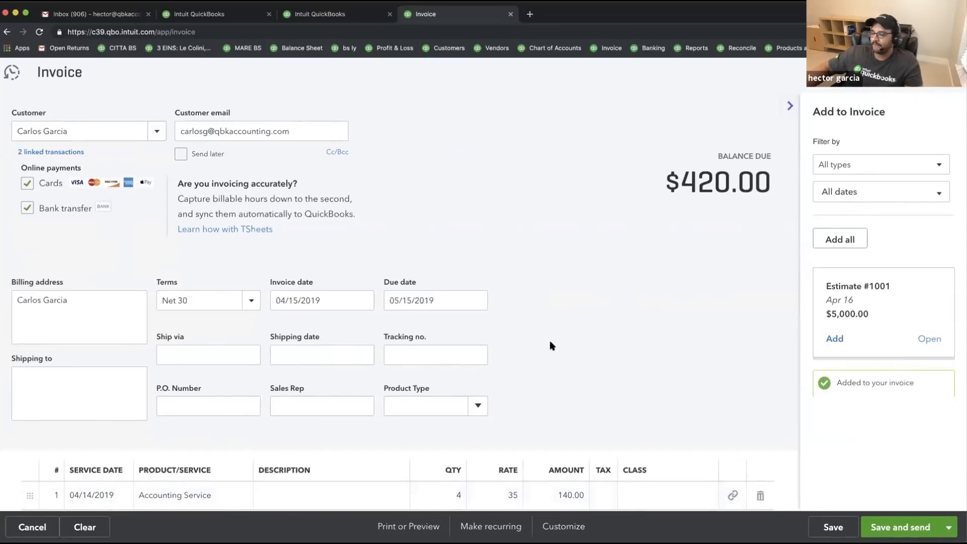
pyautogui.scroll(-2, 587, 336)
pyautogui.scroll(-2, 654, 318)
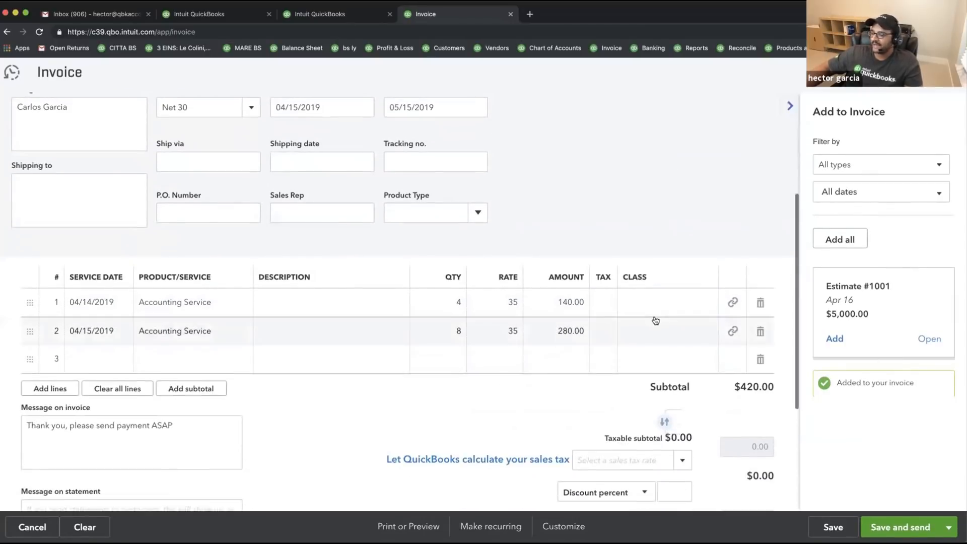
pyautogui.scroll(2, 656, 319)
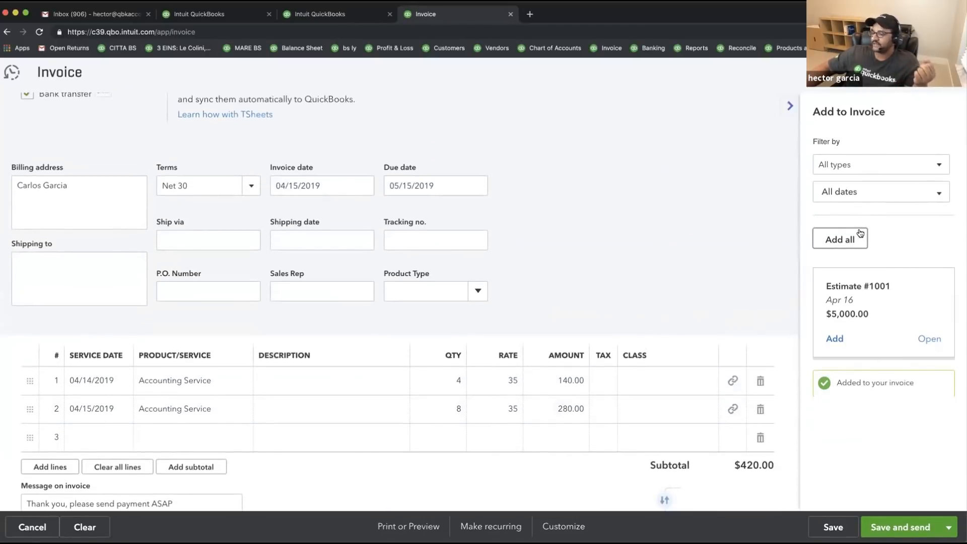
pyautogui.scroll(3, 688, 248)
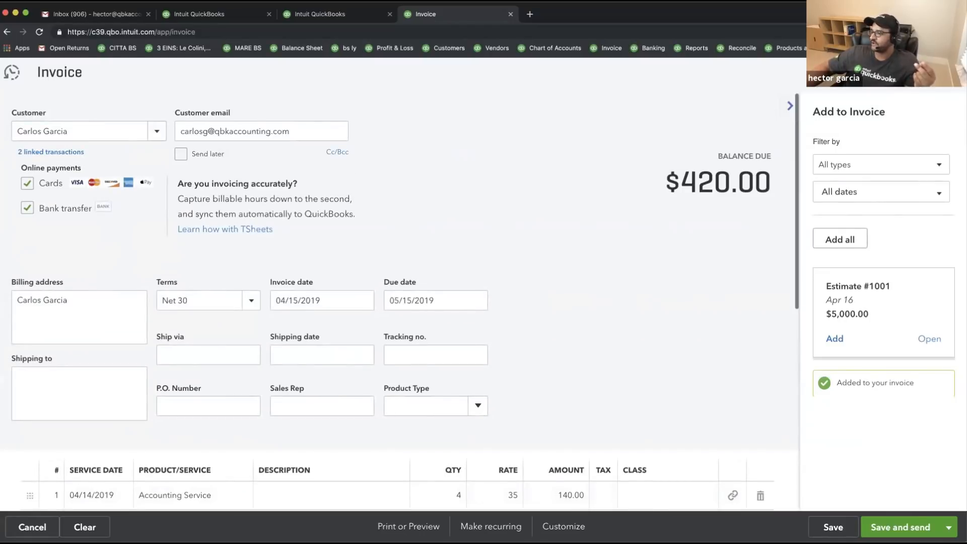
pyautogui.scroll(-4, 579, 319)
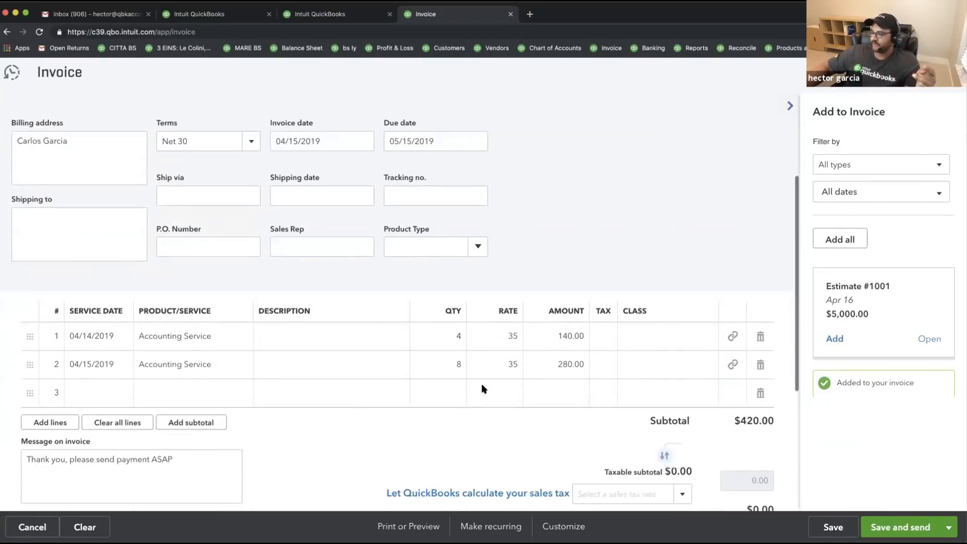
pyautogui.scroll(-2, 426, 410)
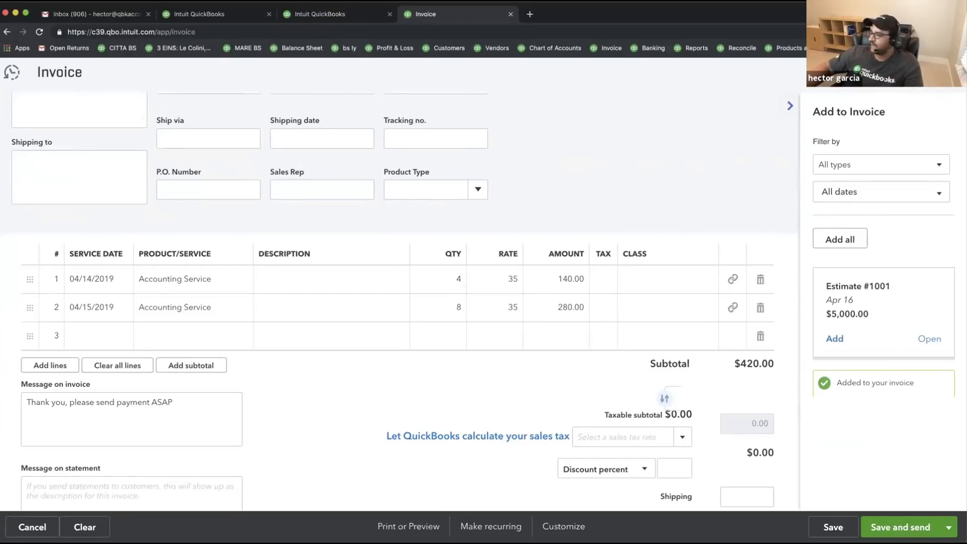
pyautogui.click(32, 526)
pyautogui.click(549, 321)
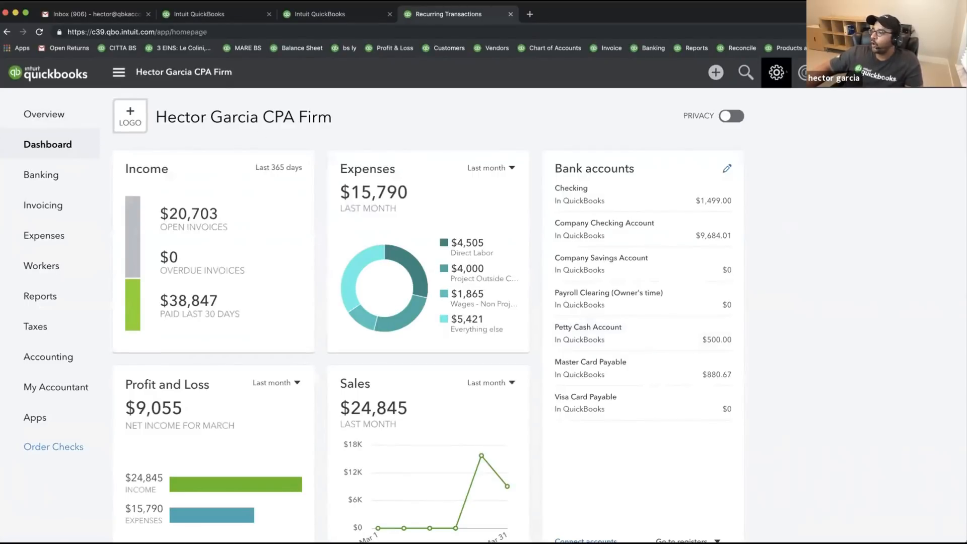
# - Make Template #1 - Invoice the default style in Custom Form Styles
pyautogui.click(776, 72)
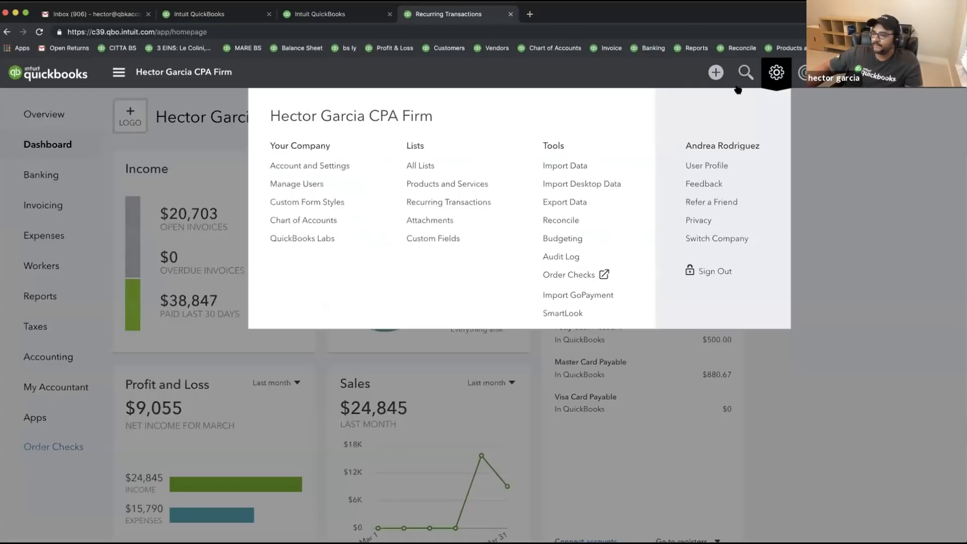
pyautogui.click(311, 204)
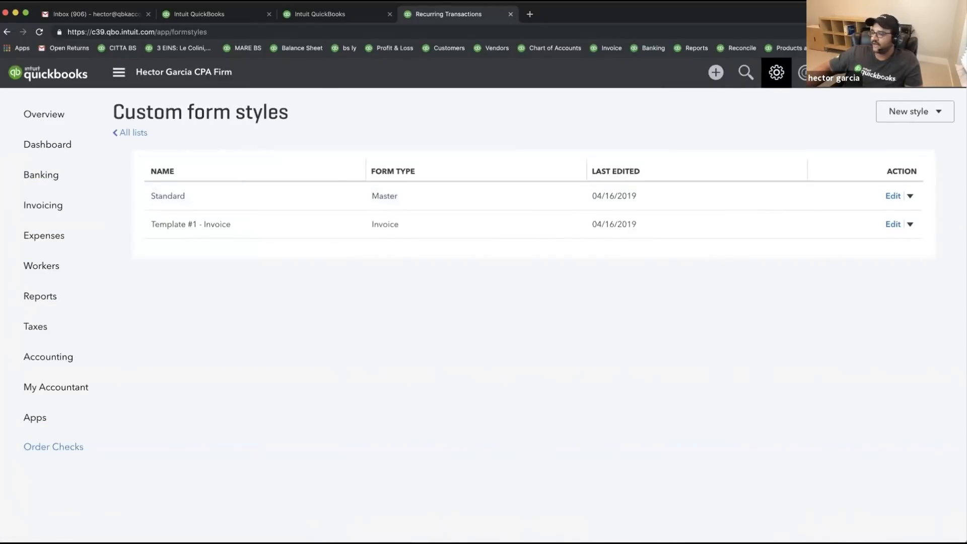
pyautogui.click(910, 196)
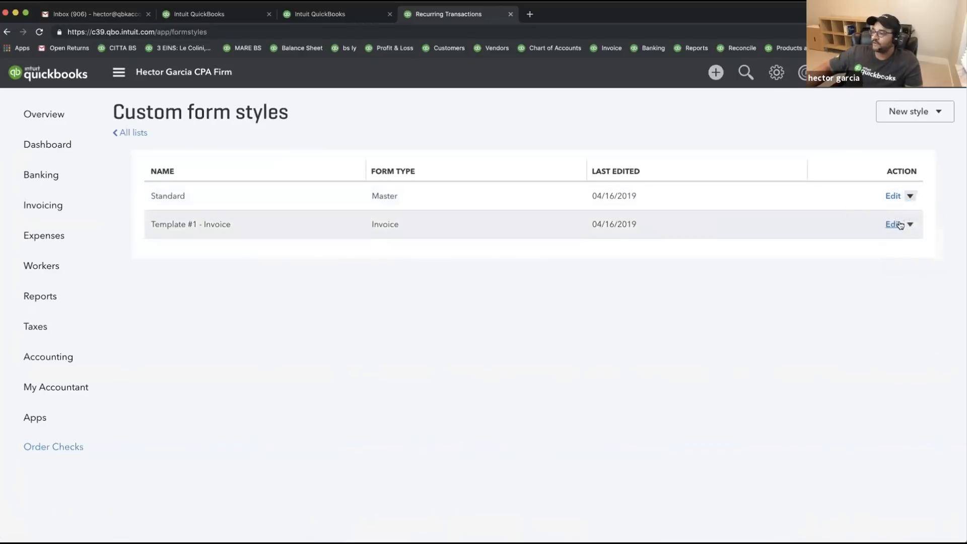
pyautogui.click(910, 225)
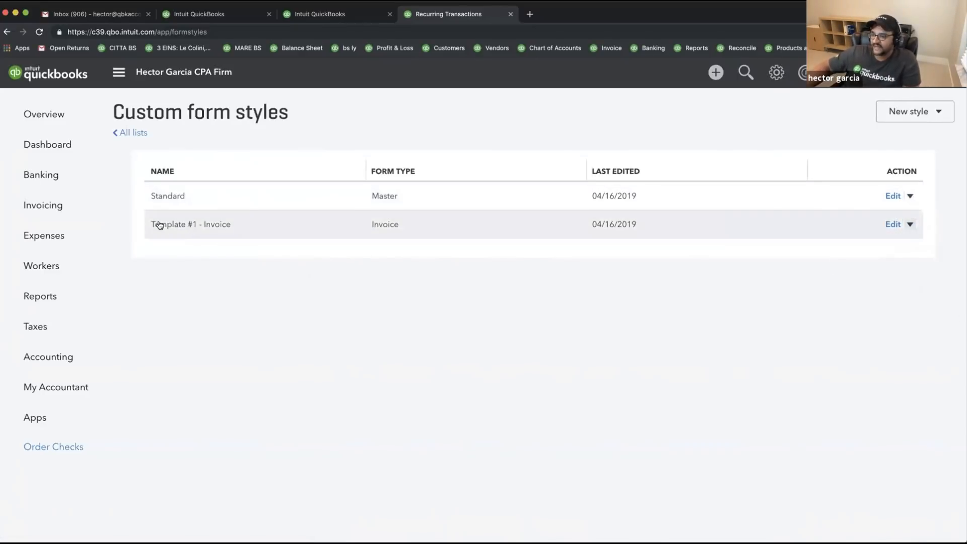
pyautogui.click(910, 225)
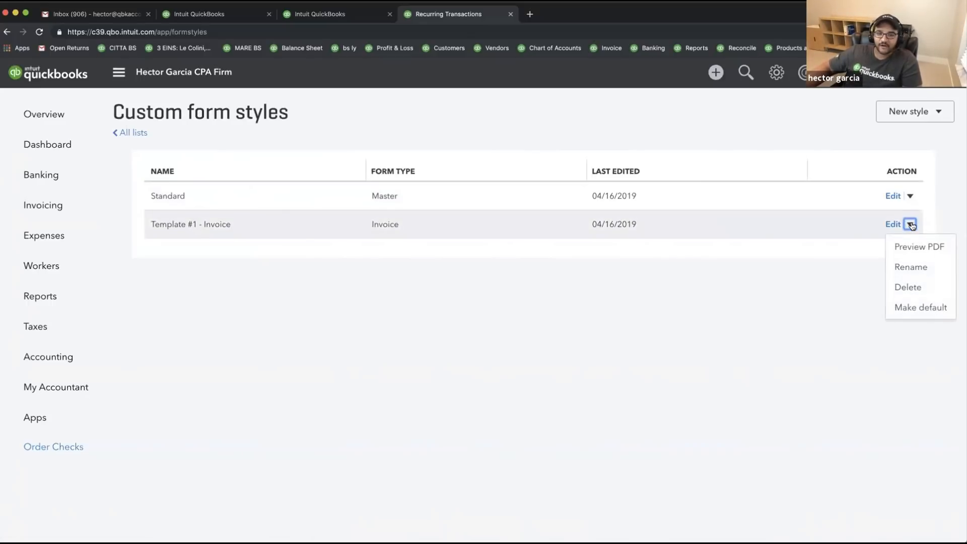
pyautogui.click(925, 308)
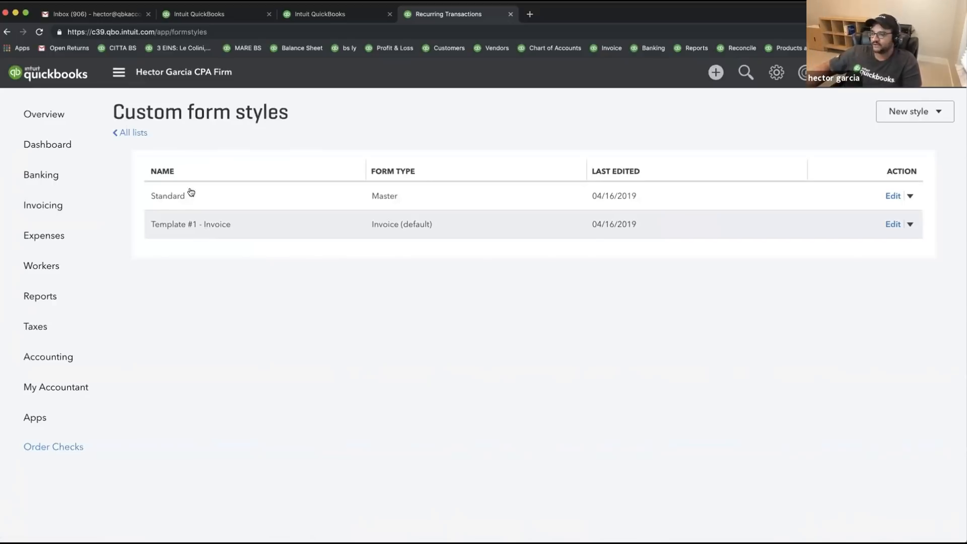
# - Review the form style options, then move to PowerPoint's Next Webinar slide
pyautogui.click(911, 196)
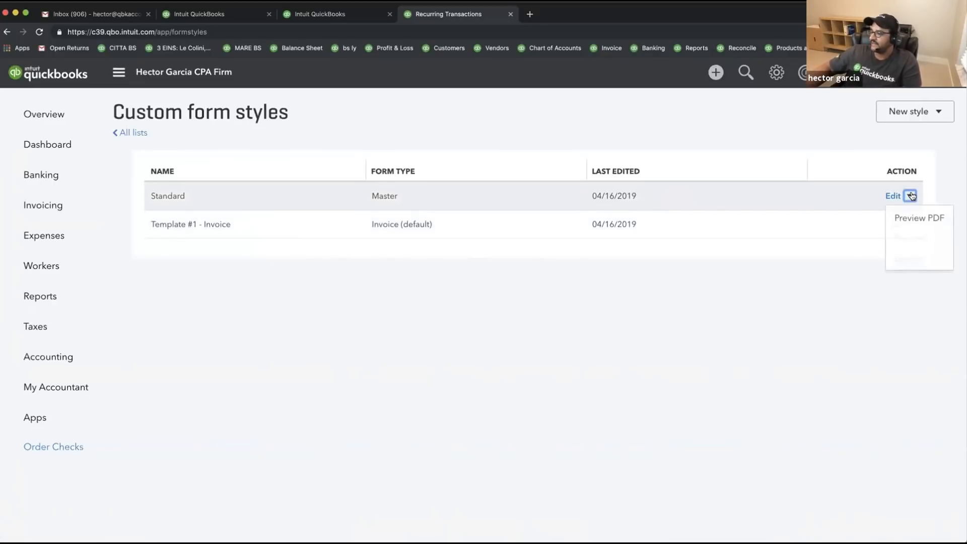
pyautogui.click(911, 195)
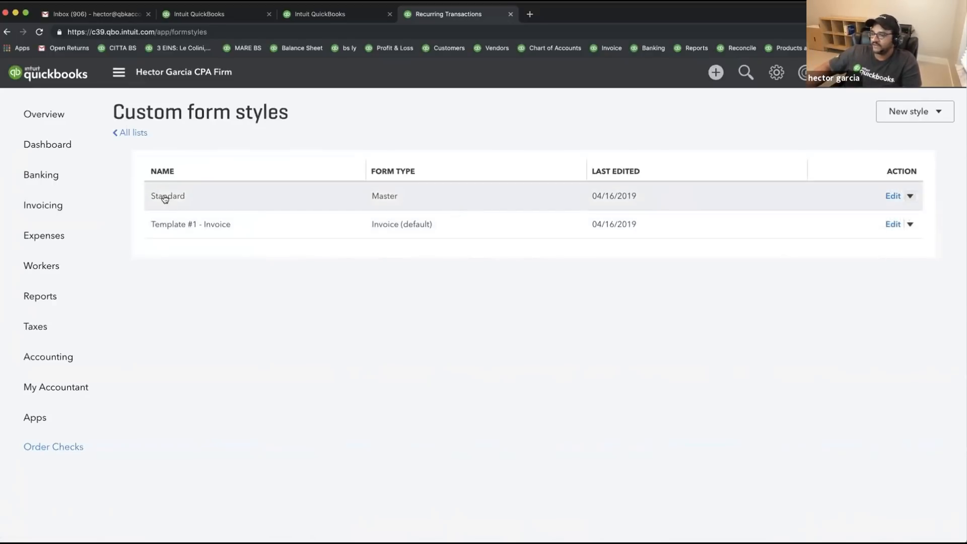
pyautogui.click(910, 196)
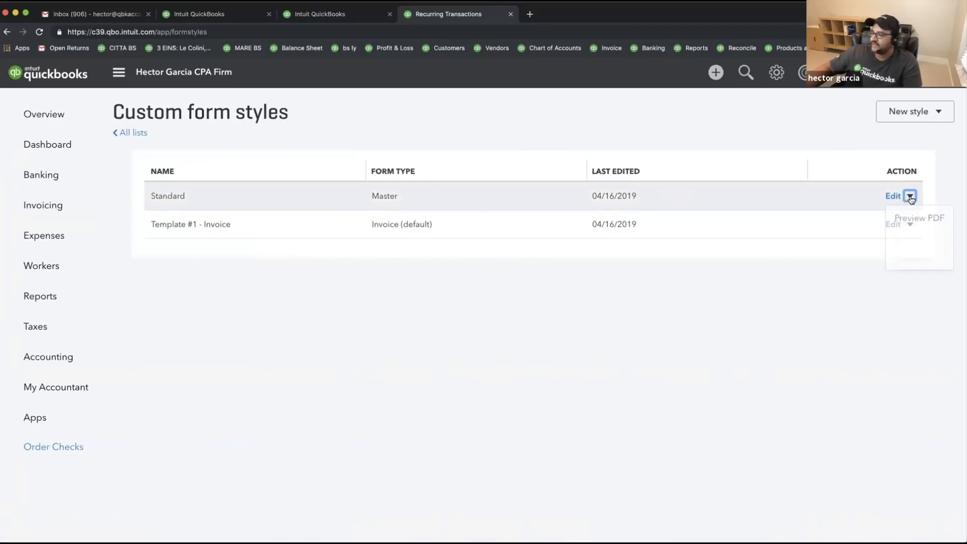
pyautogui.click(822, 289)
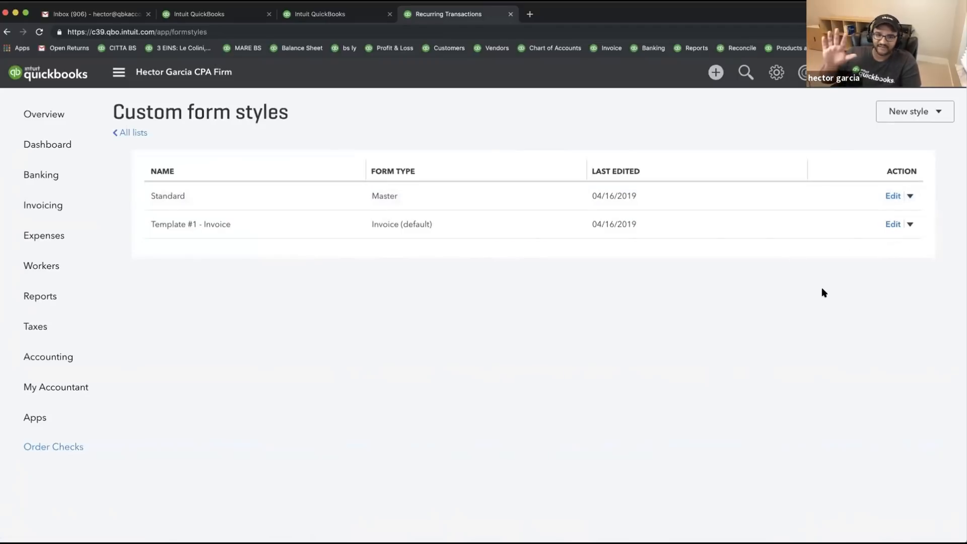
pyautogui.click(909, 224)
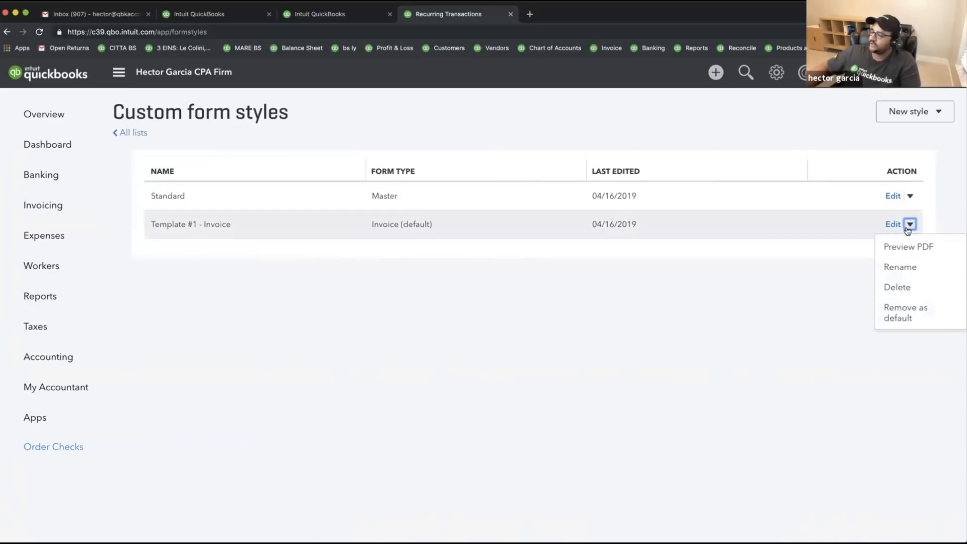
pyautogui.click(774, 317)
pyautogui.click(940, 111)
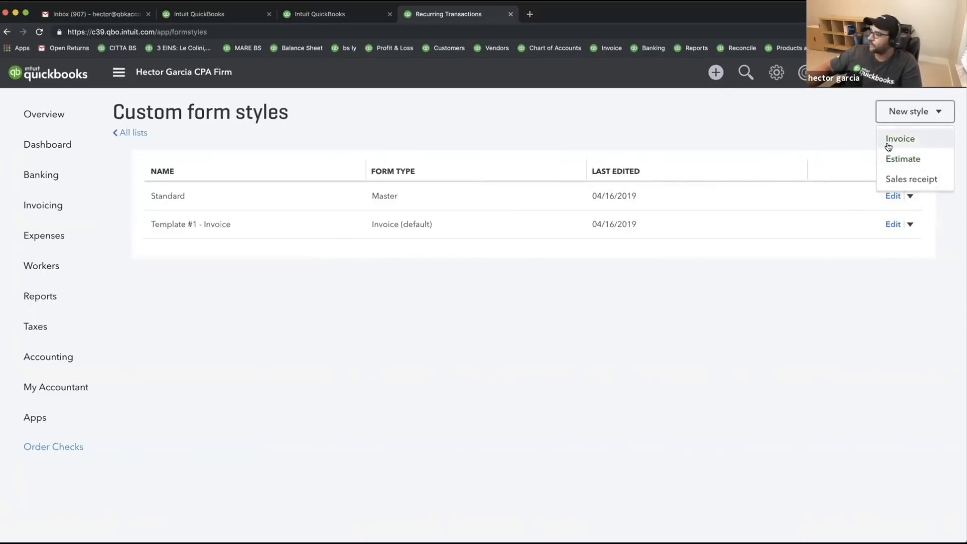
pyautogui.click(925, 109)
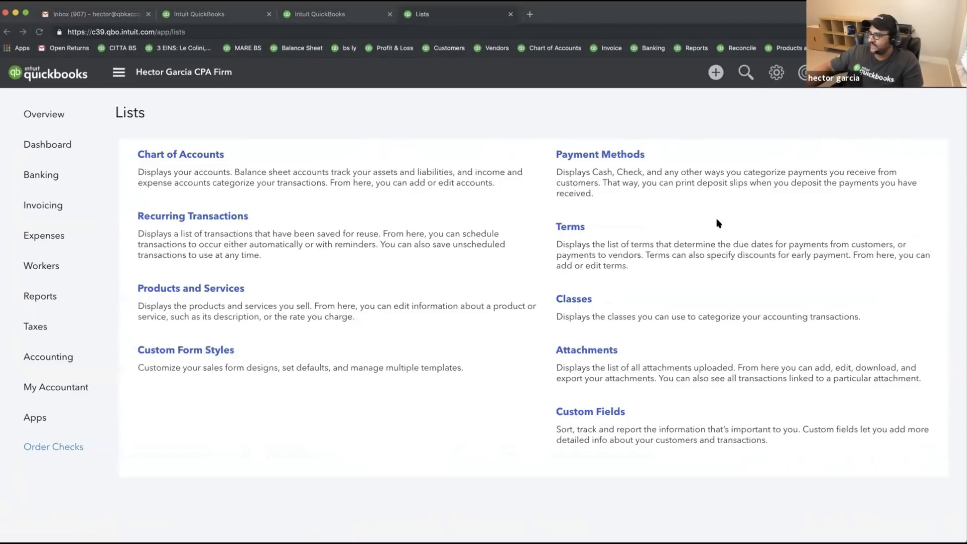
pyautogui.press('super+Tab')
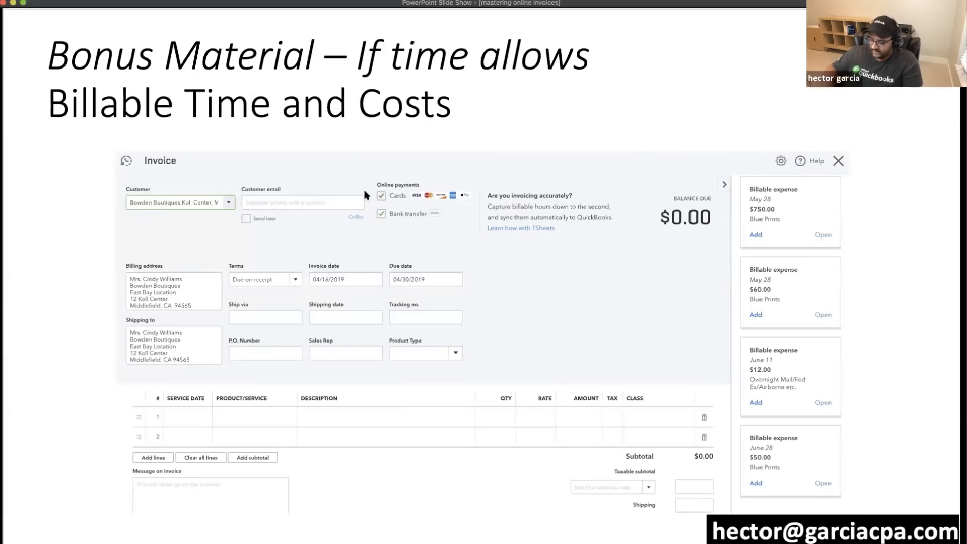
pyautogui.click(295, 201)
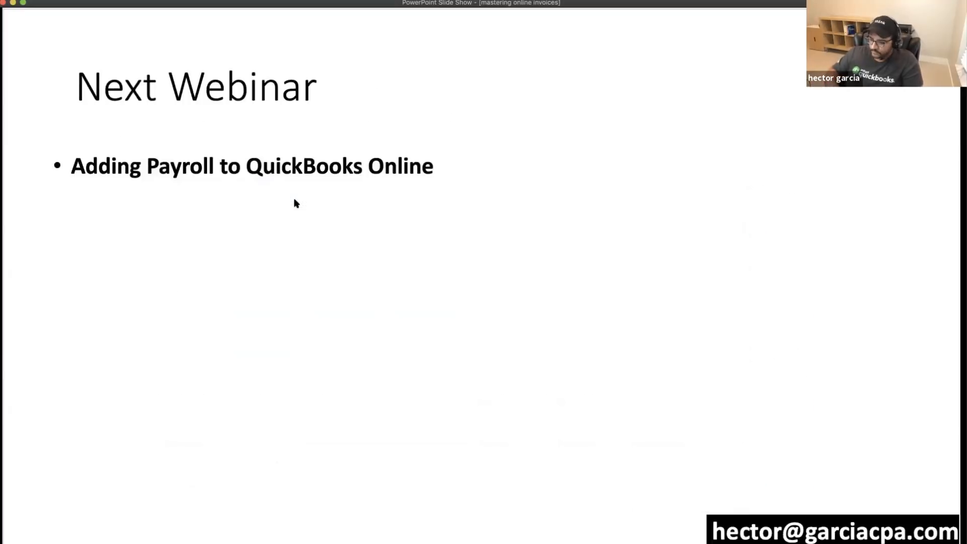